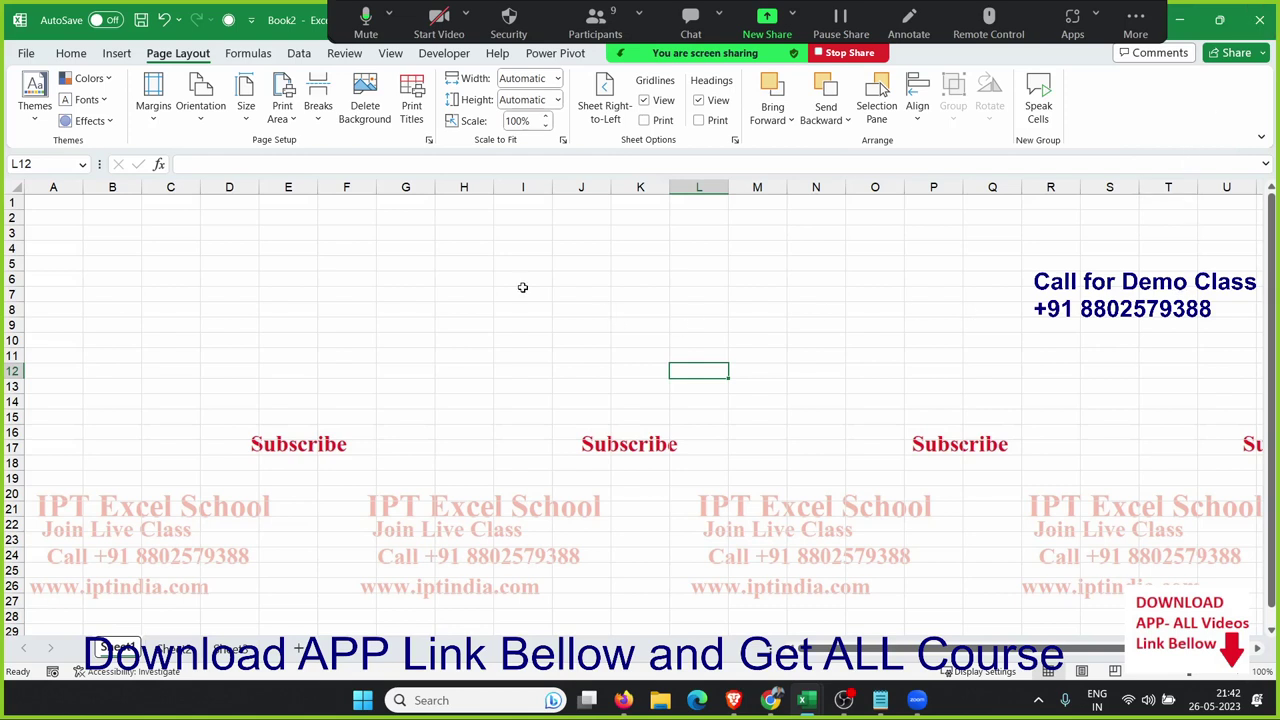
Select the block F4:I12, then deselect it, leaving F5 active
left_click(329, 253)
left_click_drag(329, 253, 530, 354)
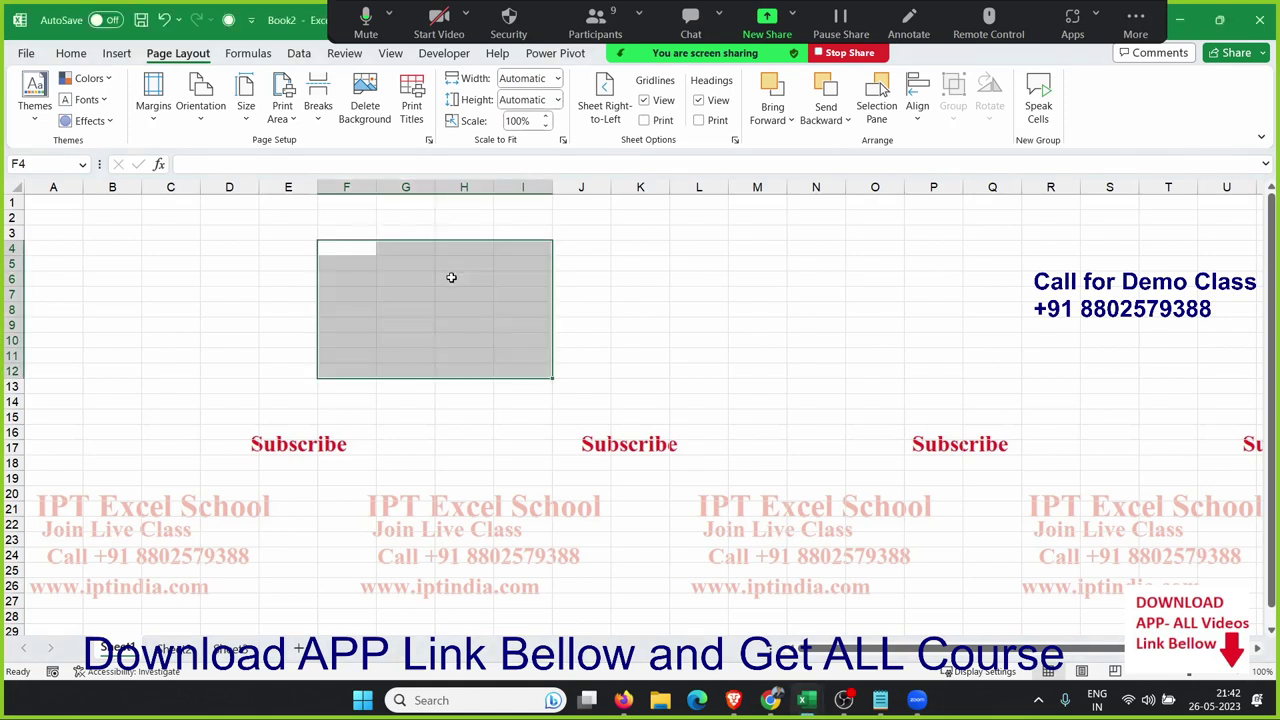
left_click(336, 268)
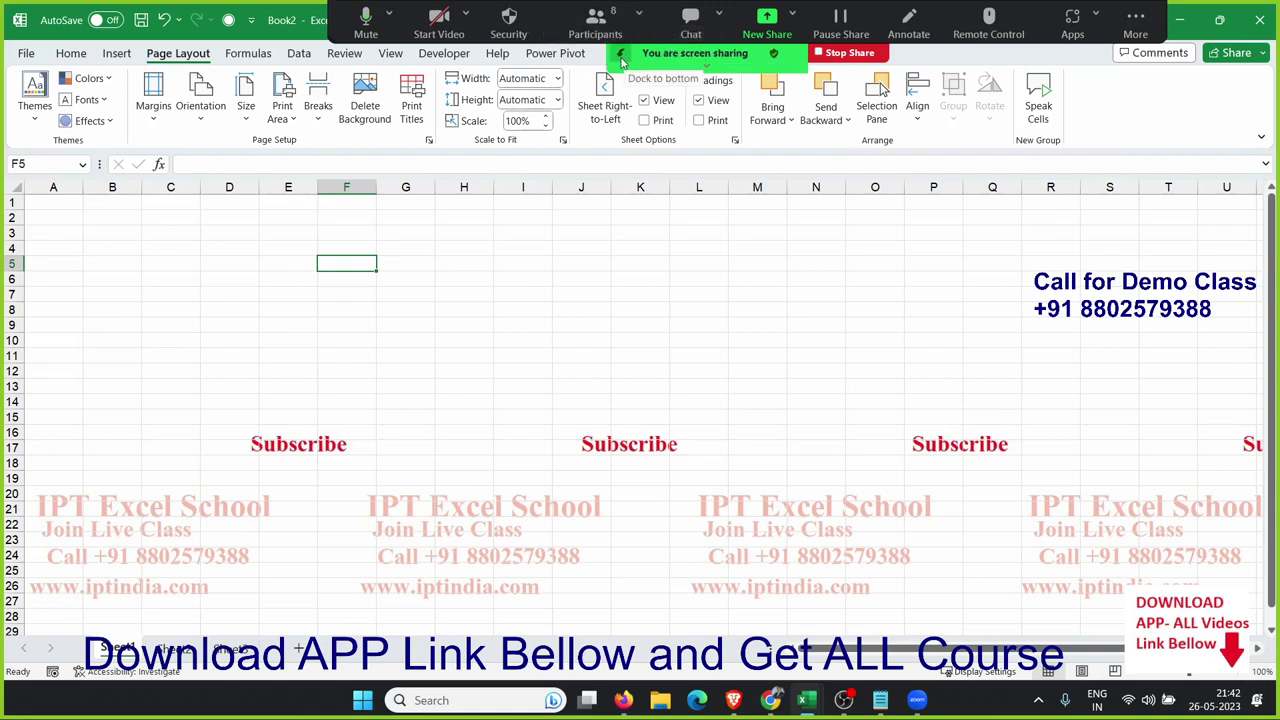
left_click(710, 72)
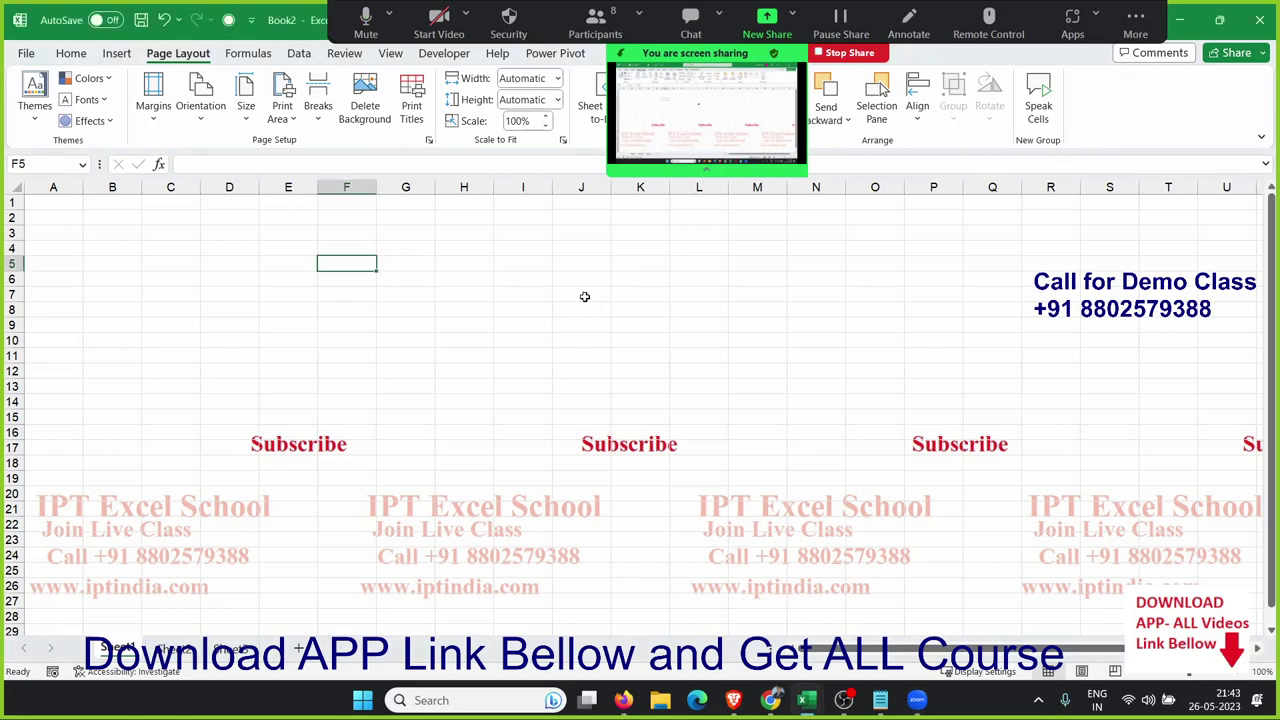
left_click(704, 176)
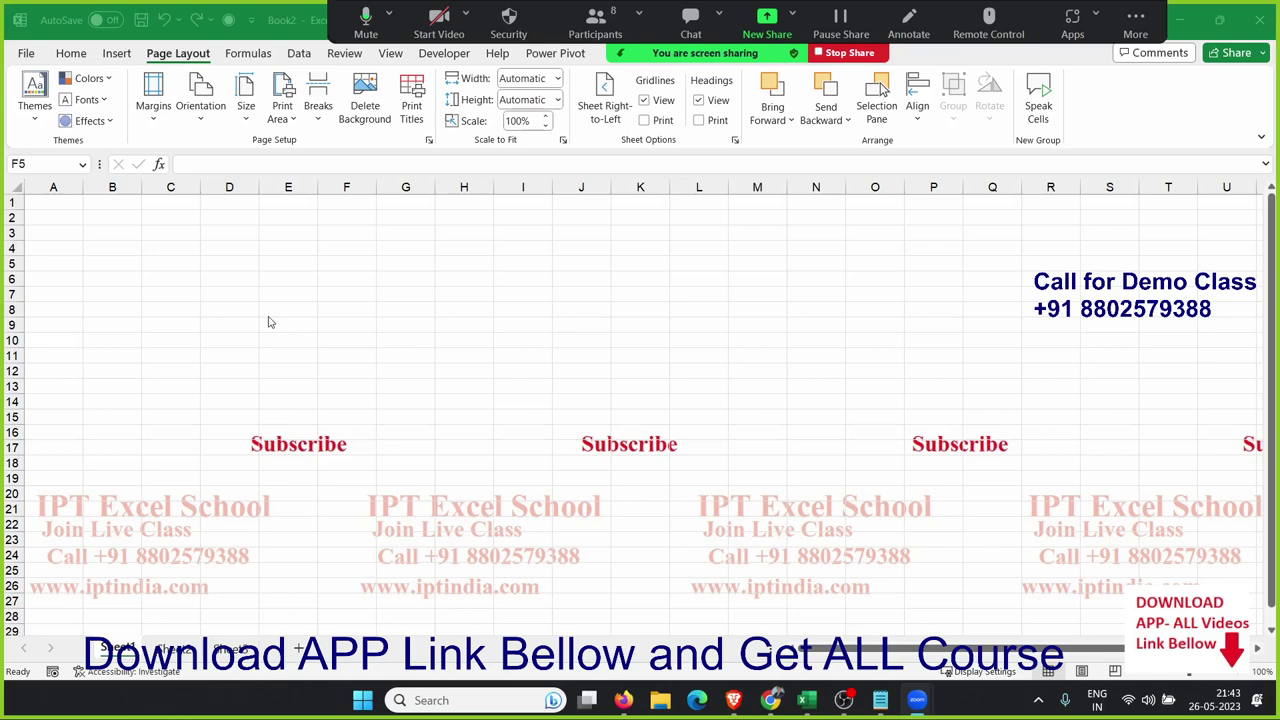
scroll(268, 322, "up", 5)
scroll(266, 318, "down", 3)
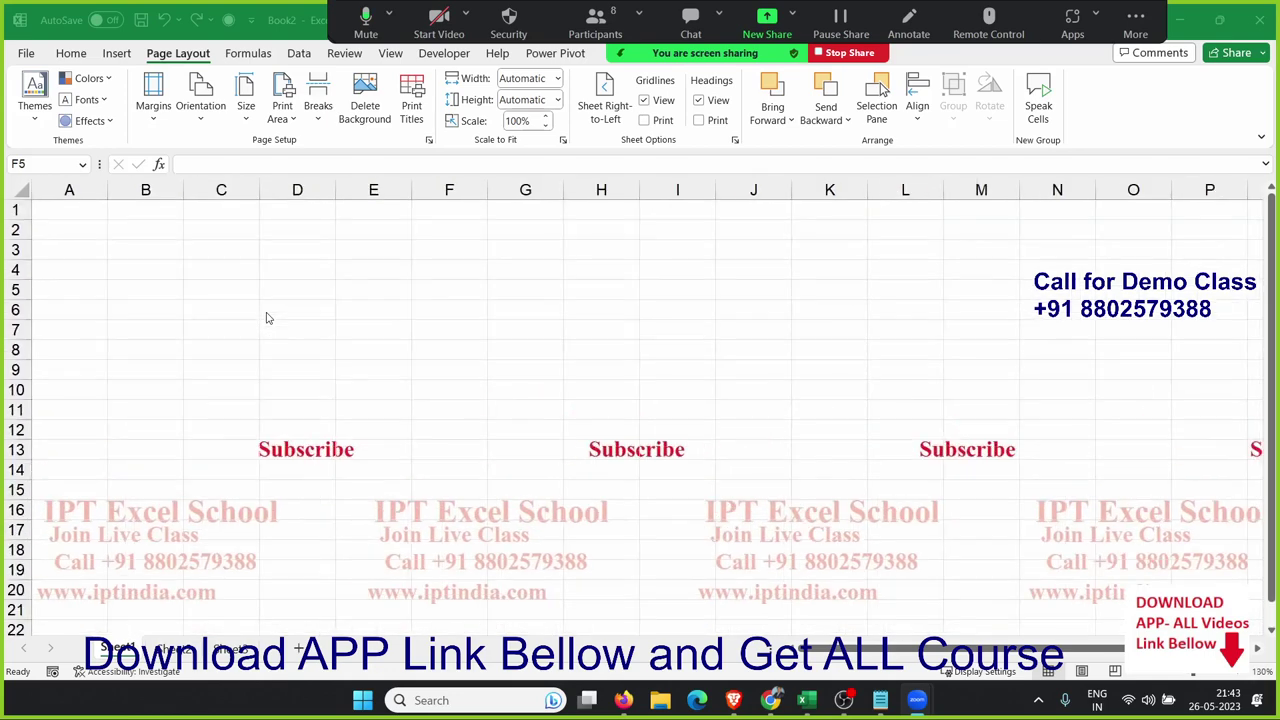
Enter 20 in B3 and 30 in E3
left_click(161, 250)
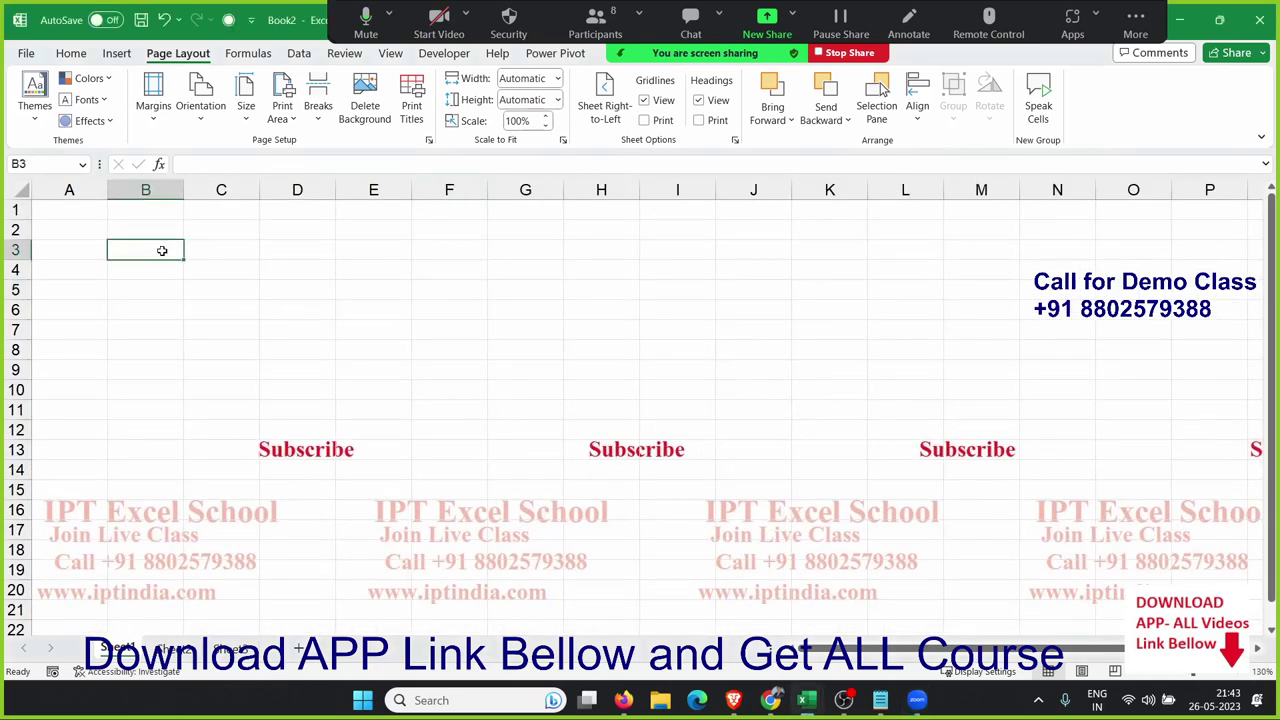
type("20")
key("Tab")
key("Tab")
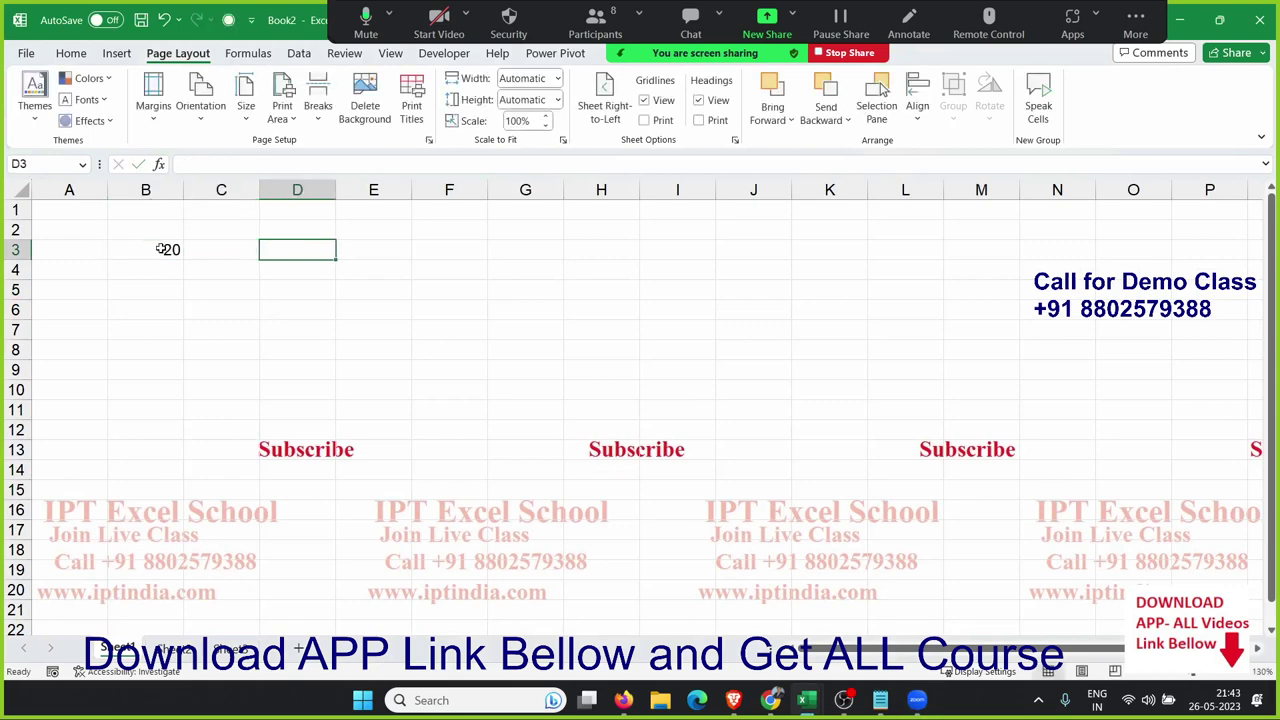
key("Tab")
type("30")
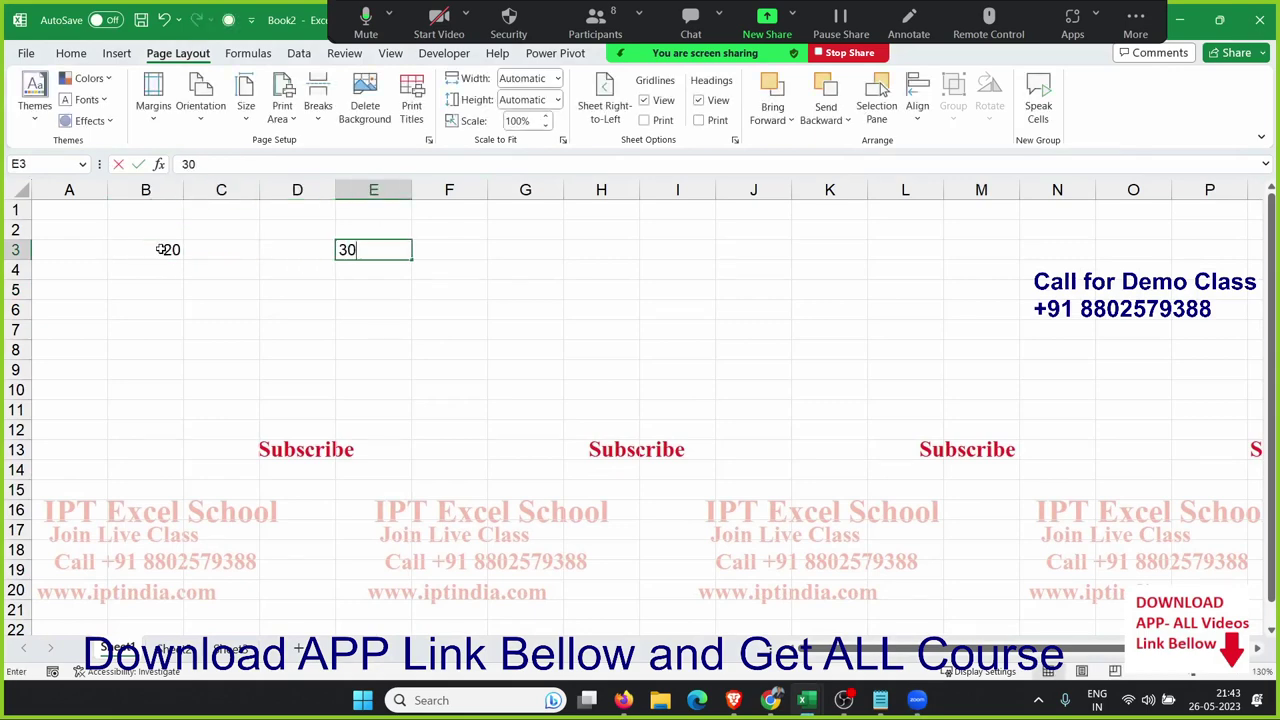
left_click(172, 310)
Copy B3 onto E3, then undo the paste so E3 is back to 30
left_click(162, 252)
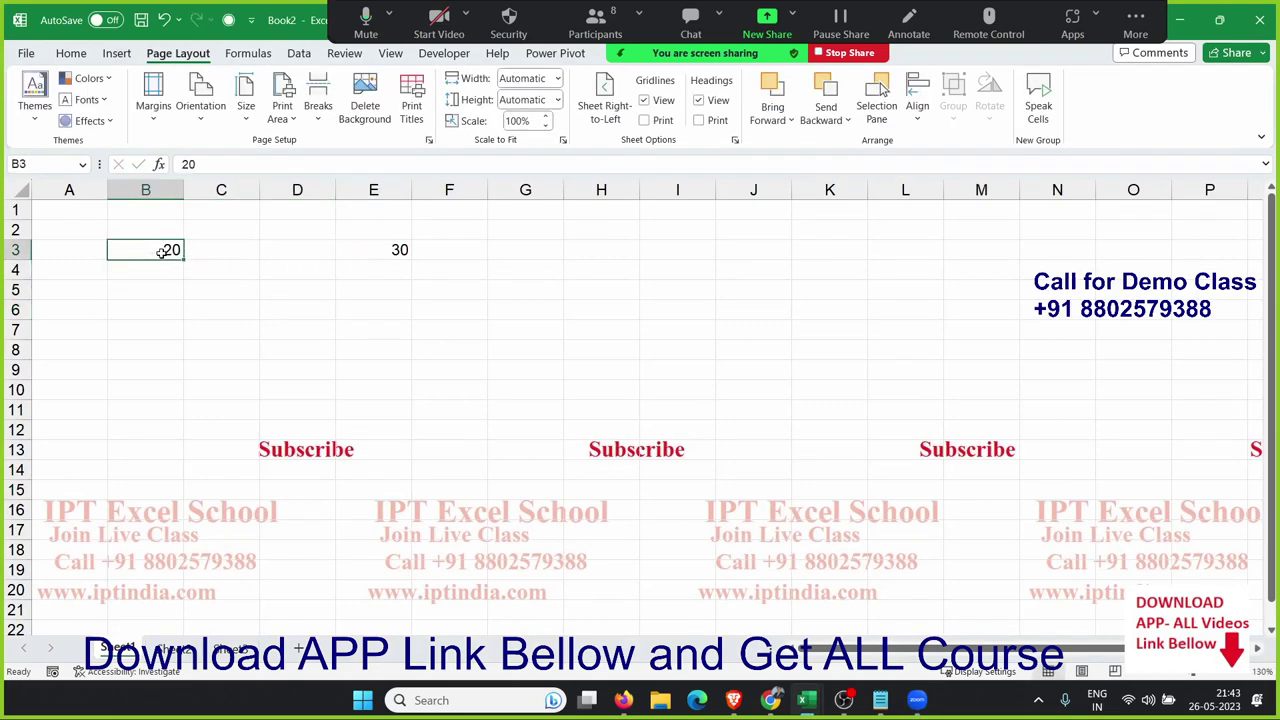
key("ctrl+c")
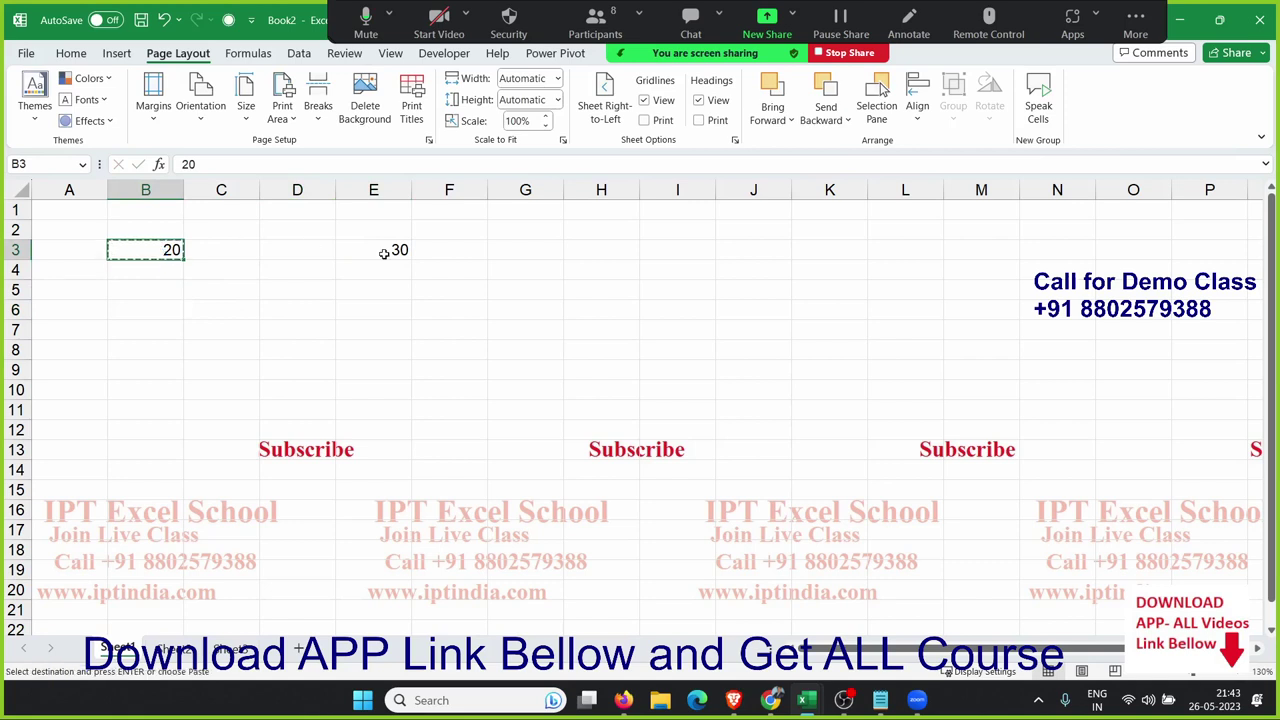
left_click(383, 253)
key("ctrl+v")
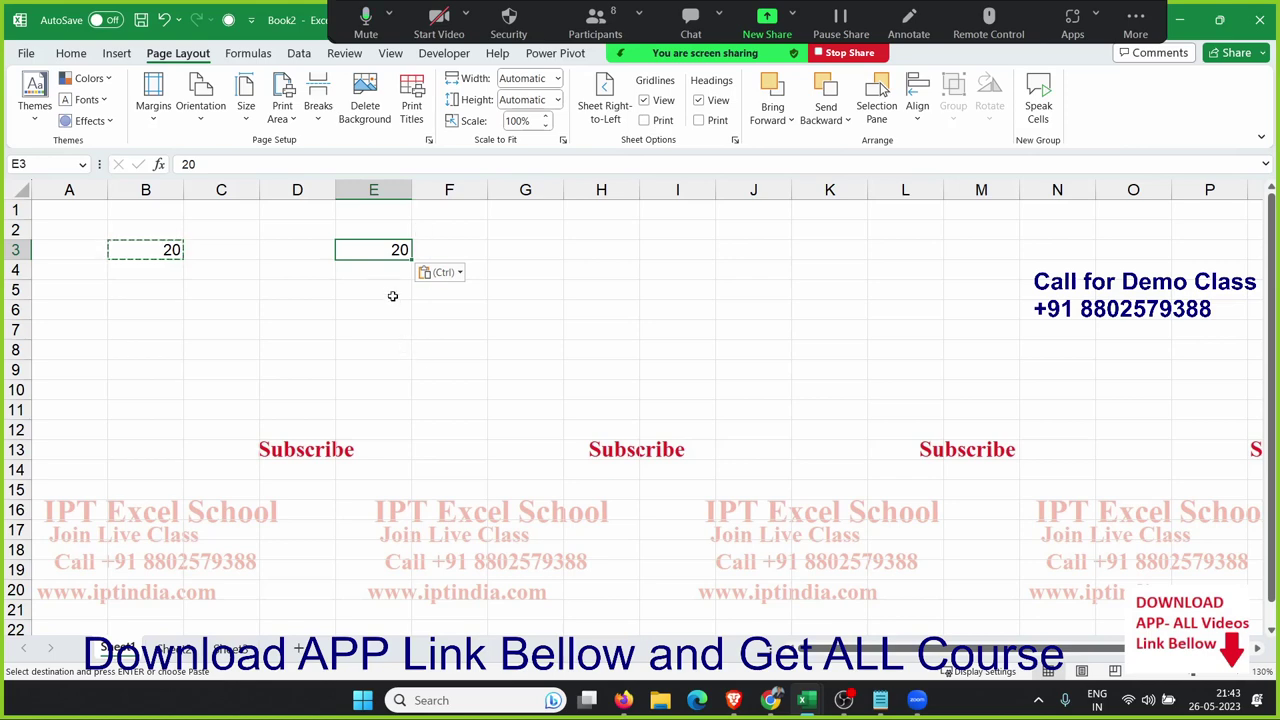
key("ctrl+z")
Look up E3's value from its right-click menu, then close the results and menu
right_click(396, 249)
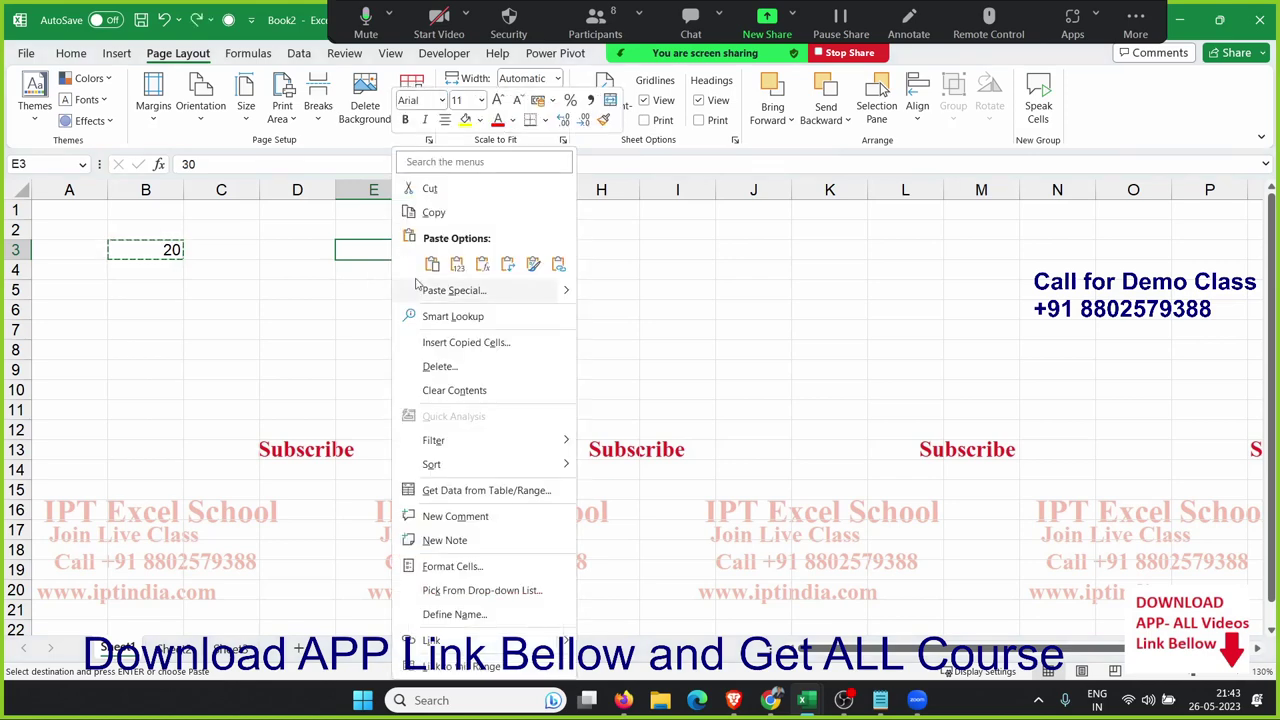
left_click(443, 314)
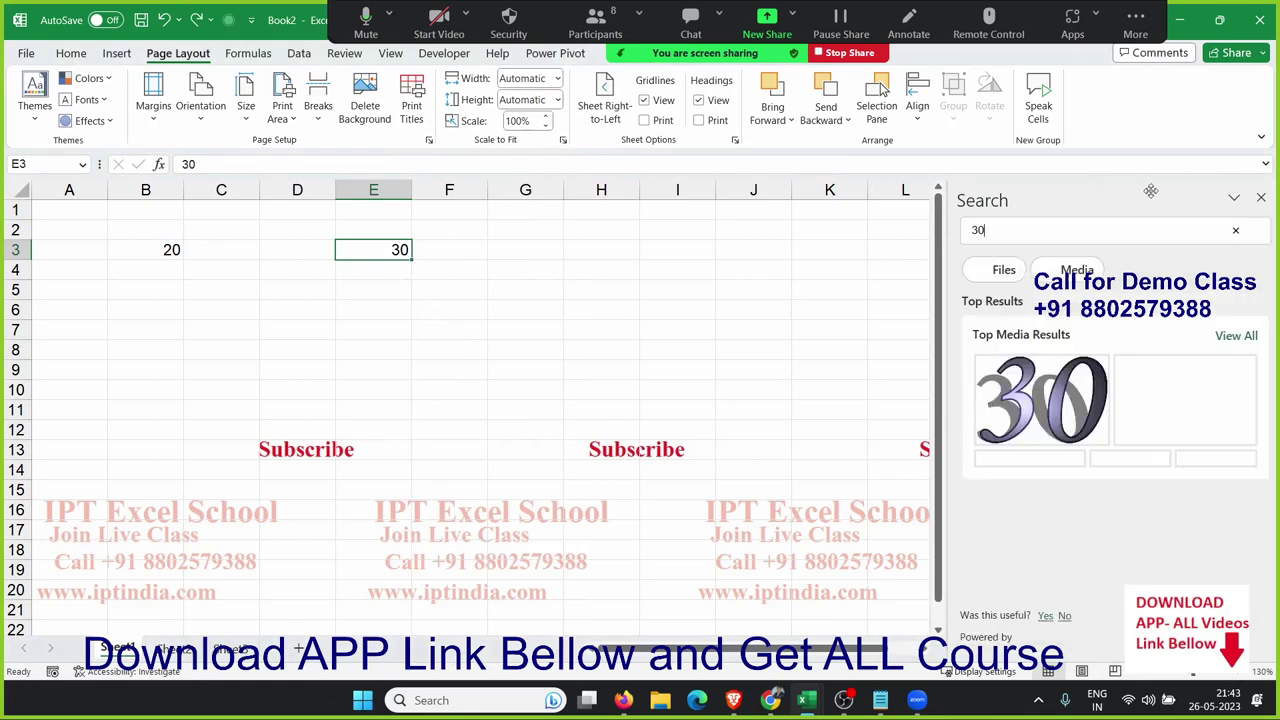
left_click(1257, 201)
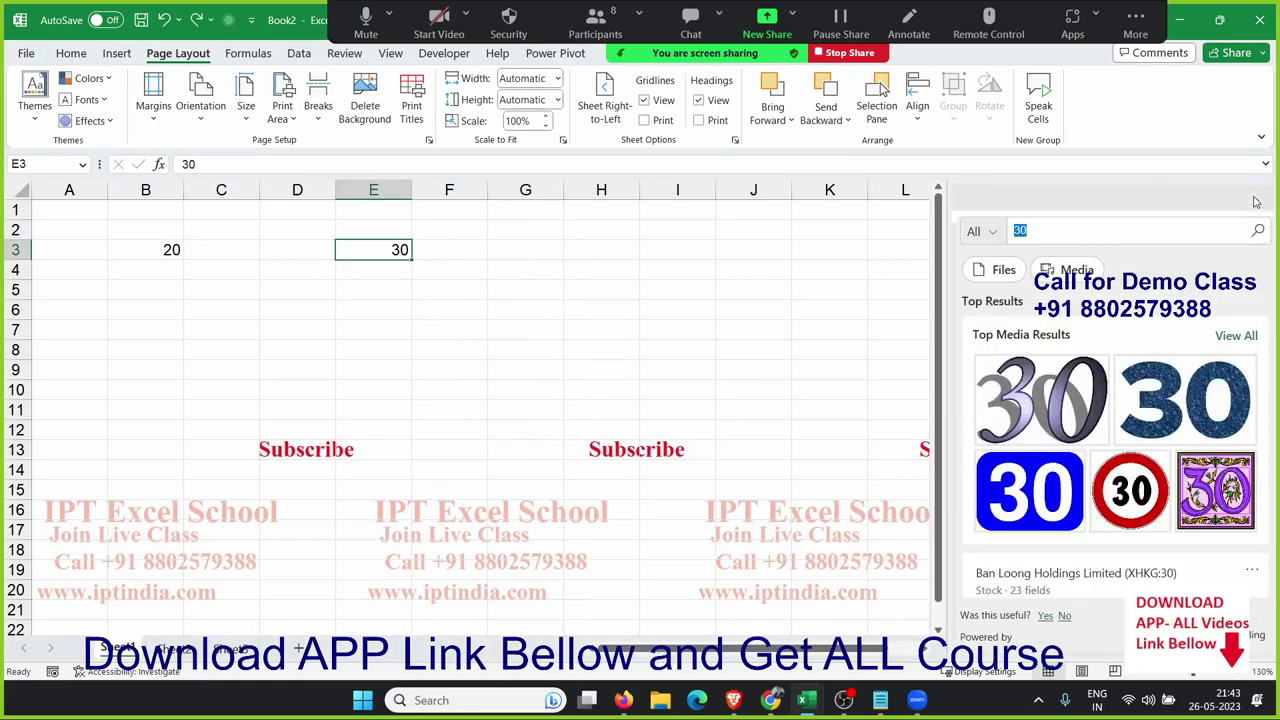
right_click(344, 247)
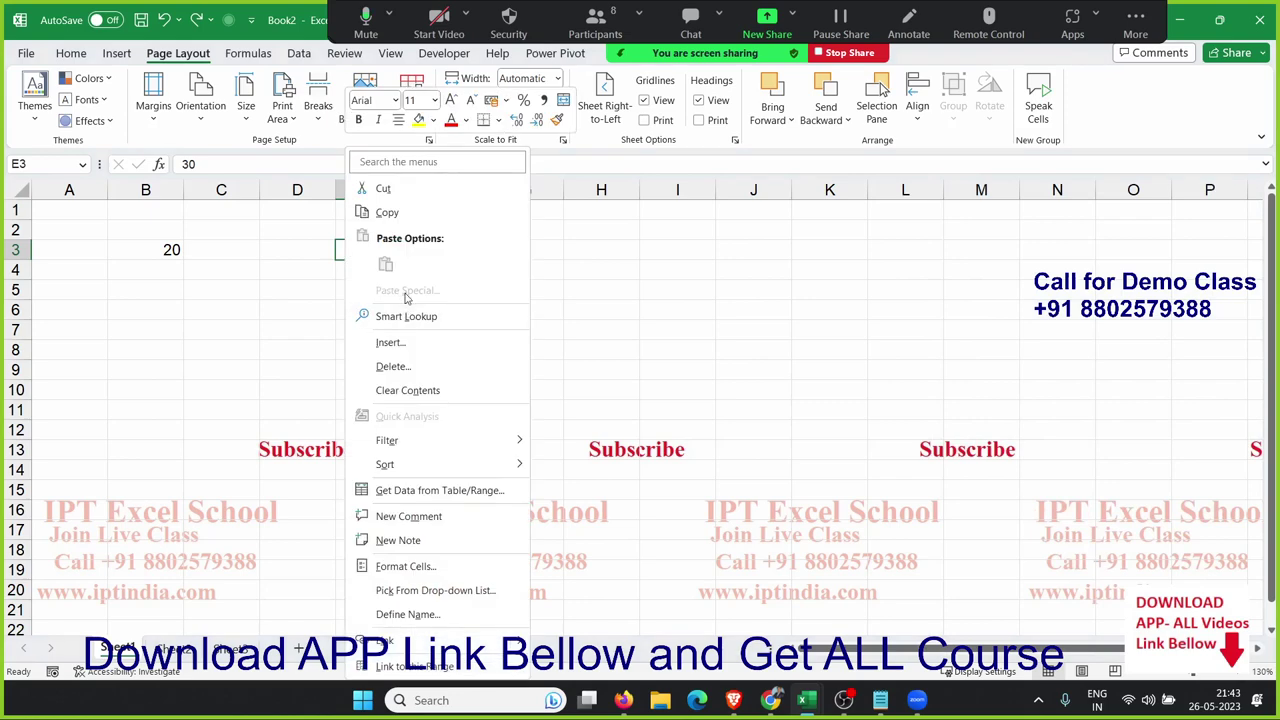
key("Escape")
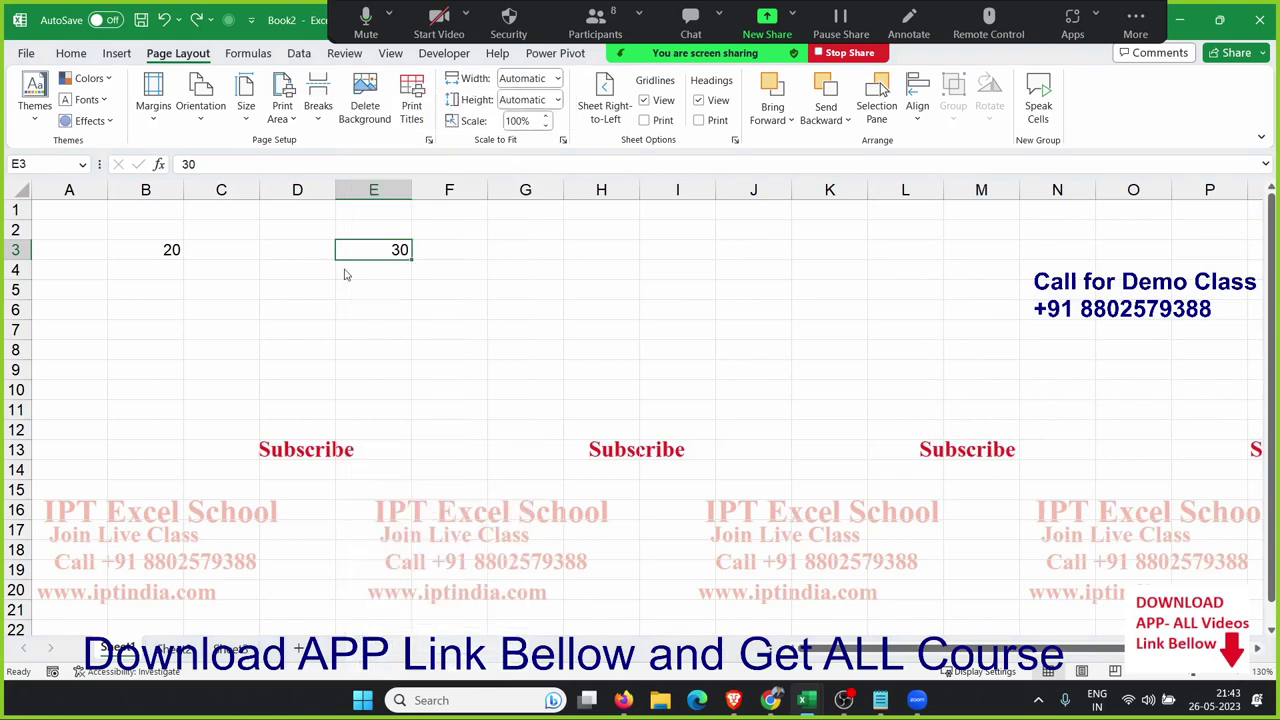
Copy B3 and Paste Special it onto E3 with Add, making E3 50
left_click(126, 255)
key("ctrl+c")
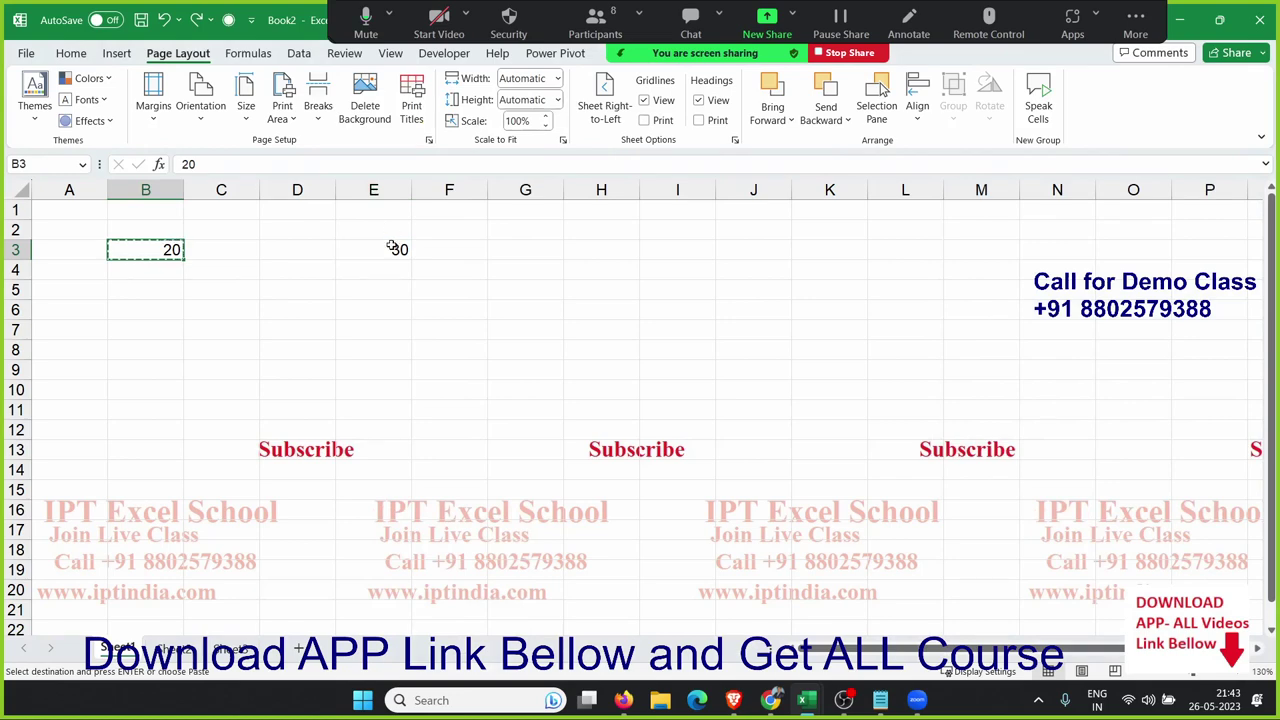
right_click(394, 248)
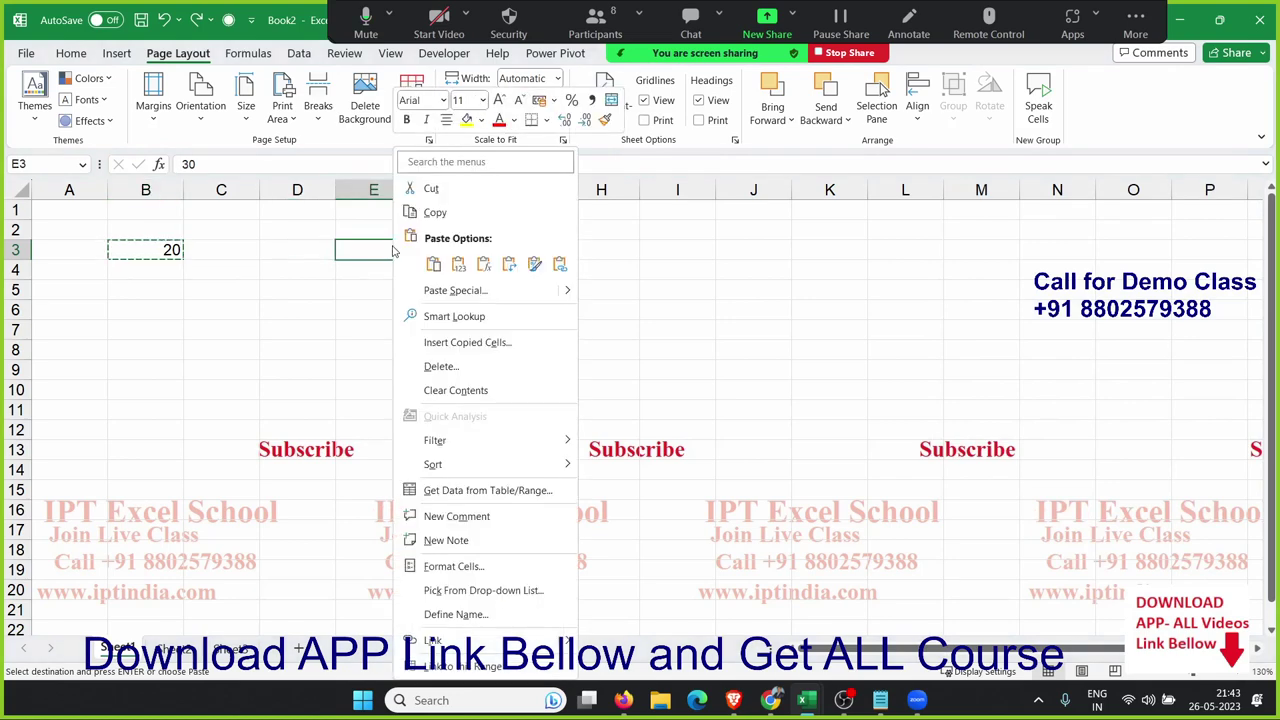
left_click(442, 299)
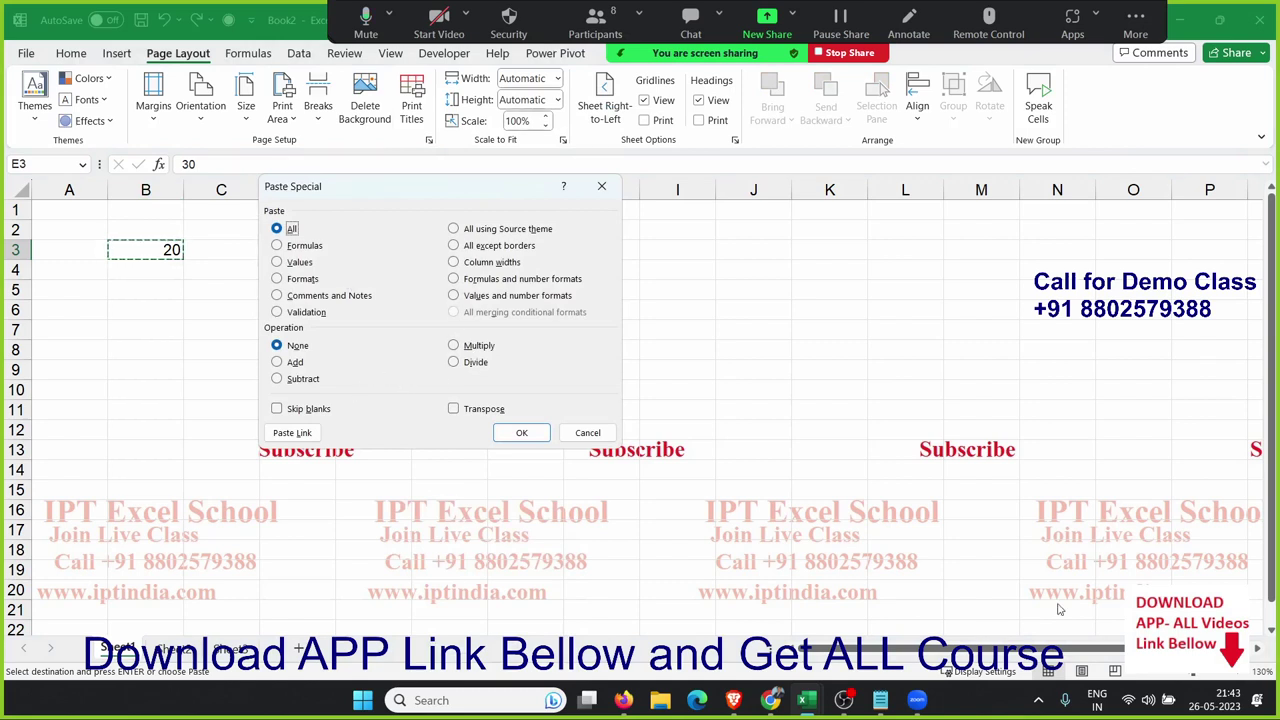
left_click(352, 373)
left_click(277, 366)
mouse_move(366, 194)
left_mouse_down()
mouse_move(280, 328)
mouse_move(221, 318)
left_mouse_up()
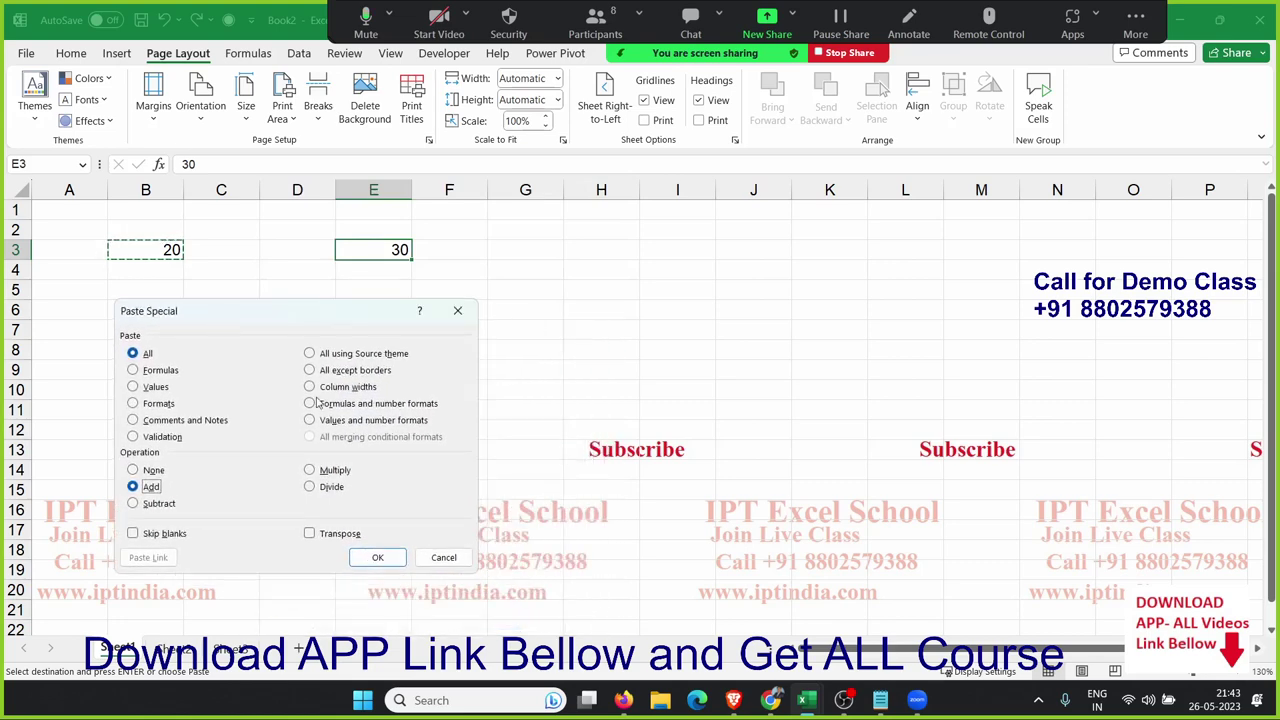
left_click(390, 558)
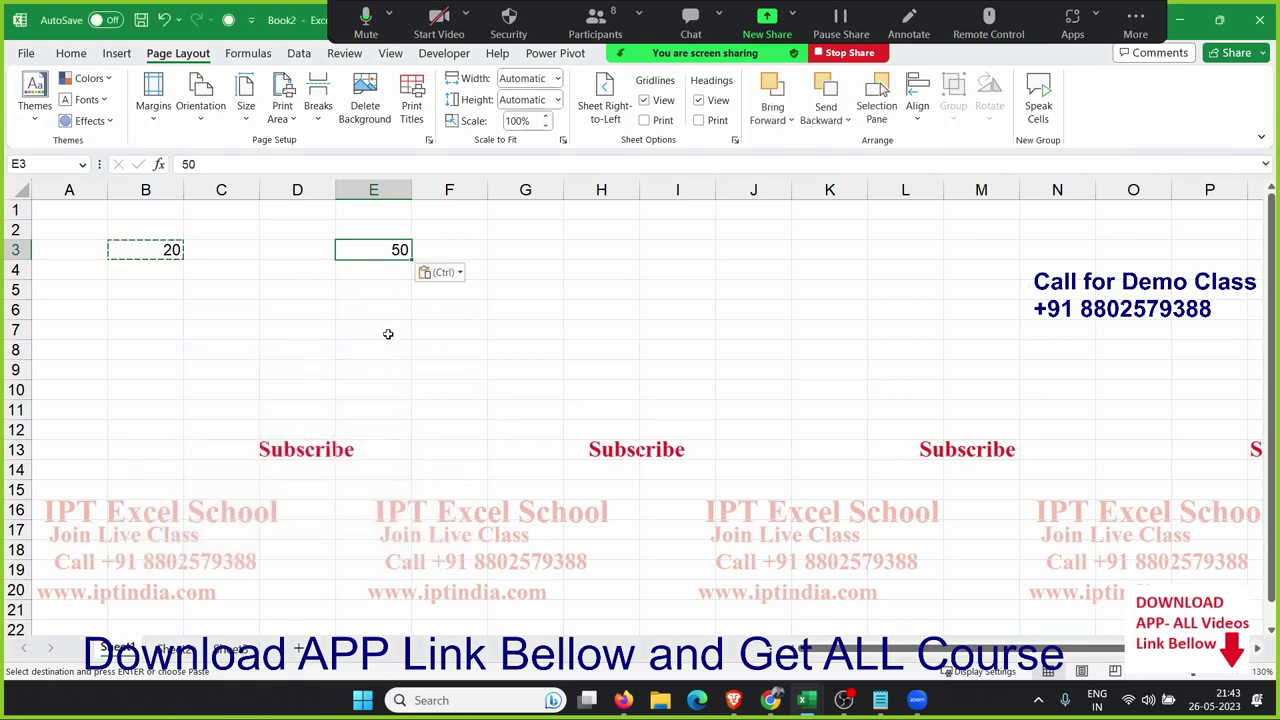
Paste Special B3's 20 onto E3 with Multiply, turning 50 into 1000
right_click(374, 250)
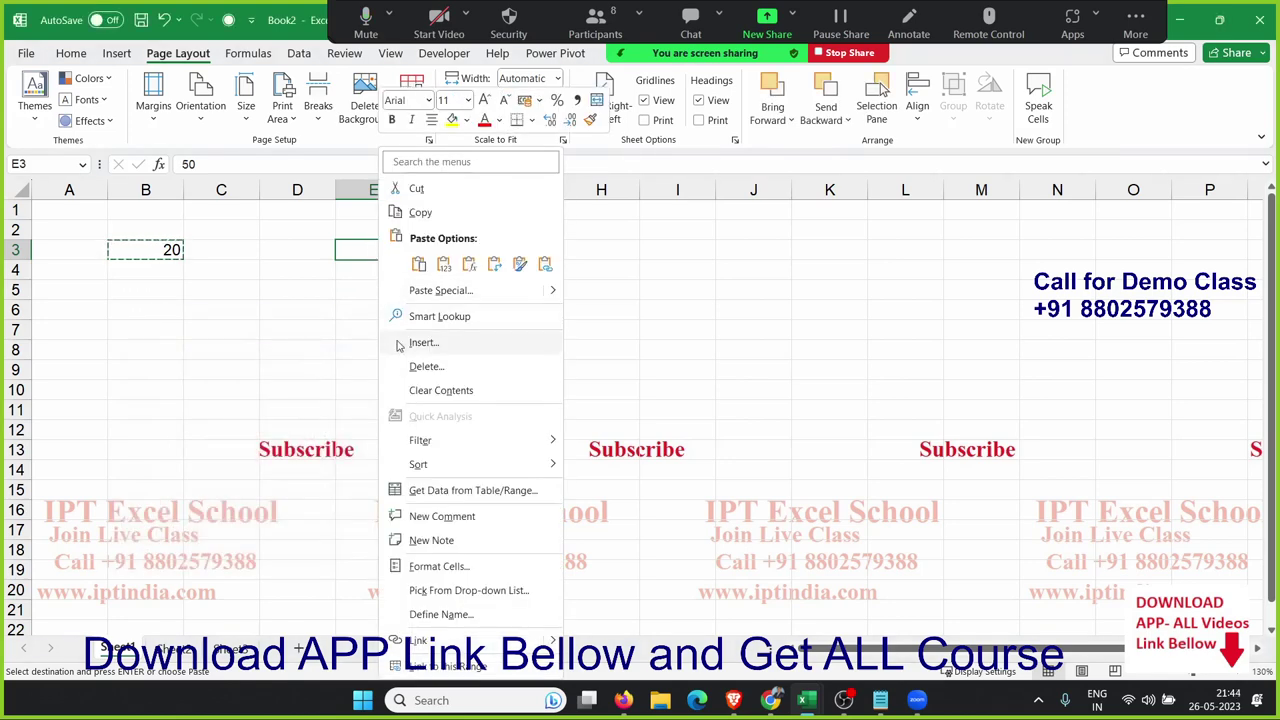
left_click(410, 296)
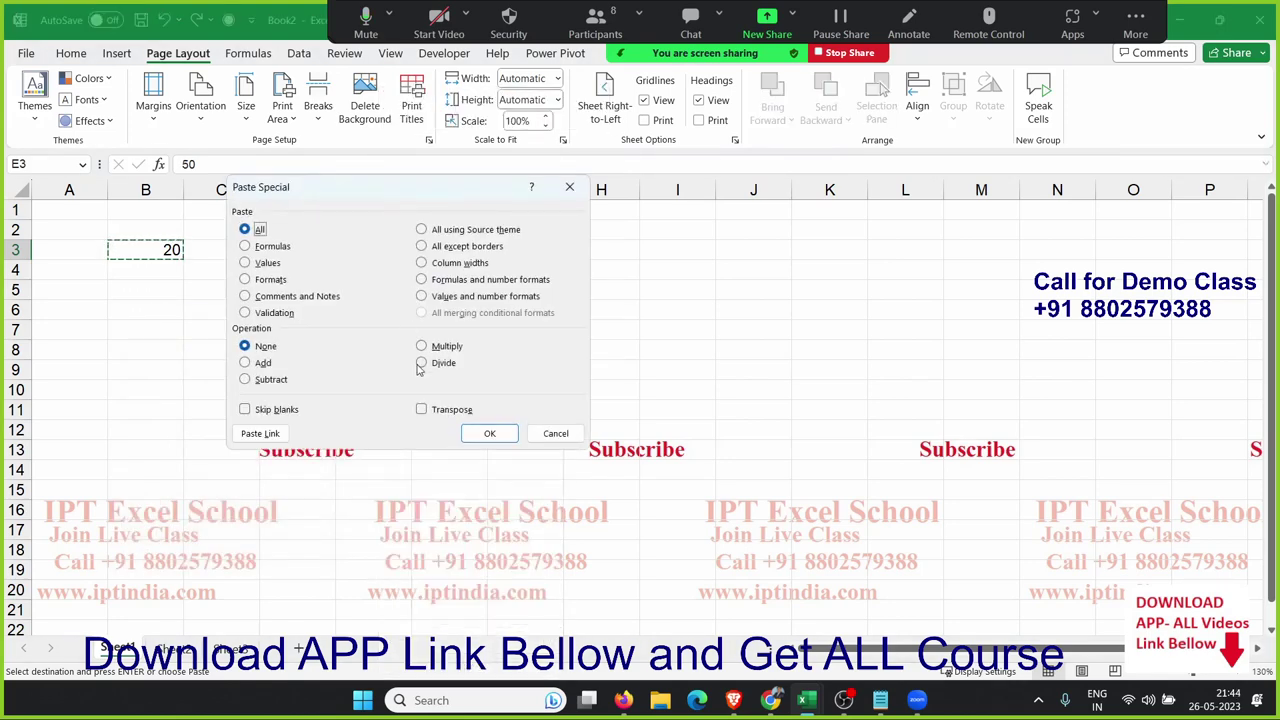
left_click(422, 346)
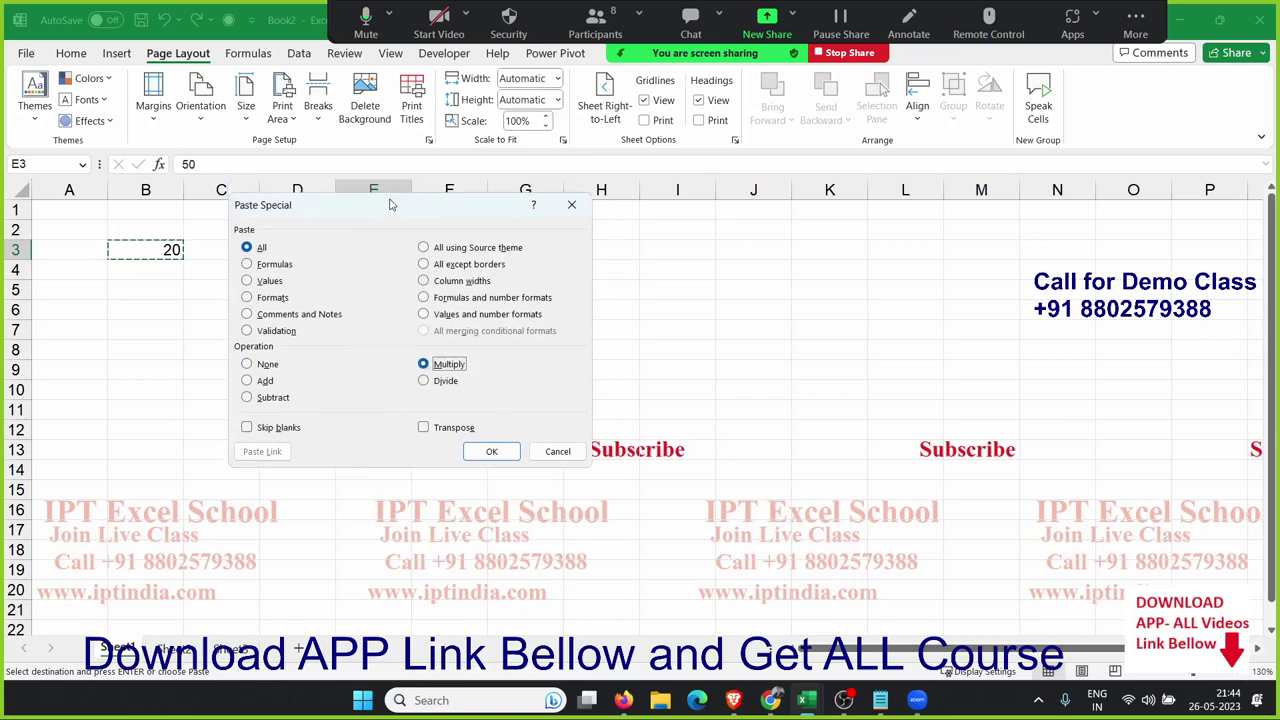
mouse_move(389, 187)
left_mouse_down()
mouse_move(235, 305)
mouse_move(291, 303)
left_mouse_up()
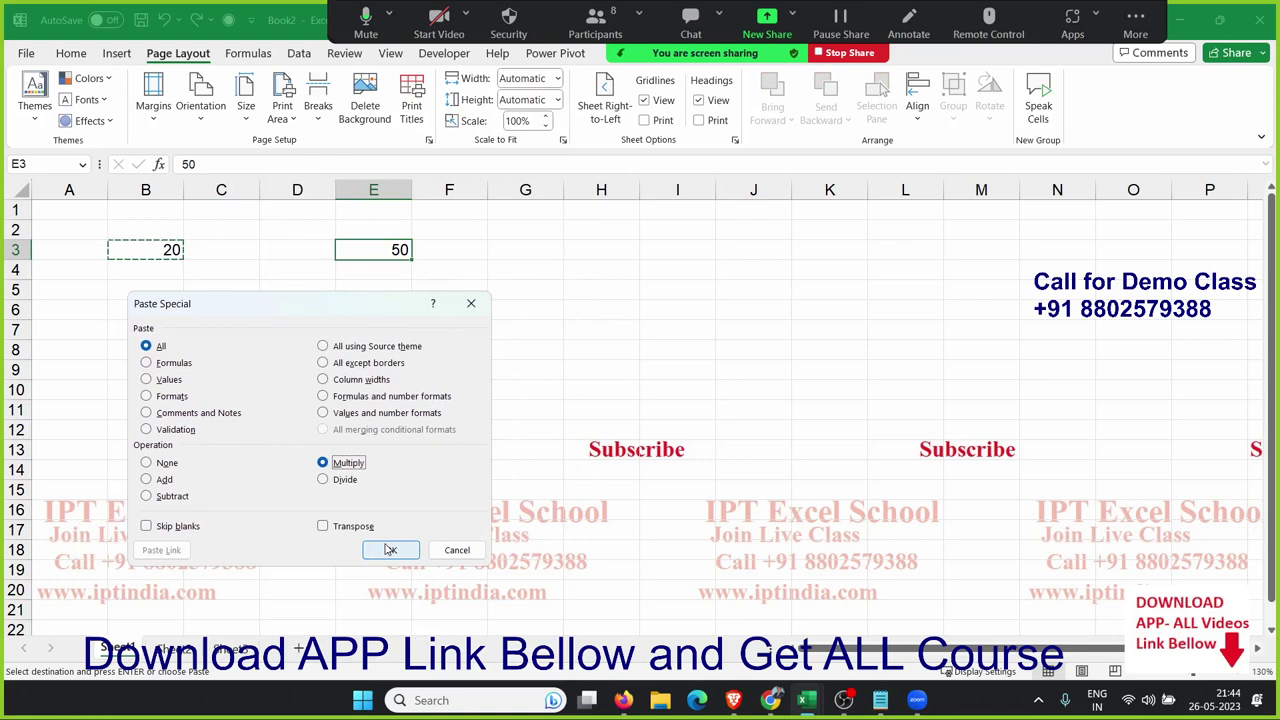
left_click(389, 549)
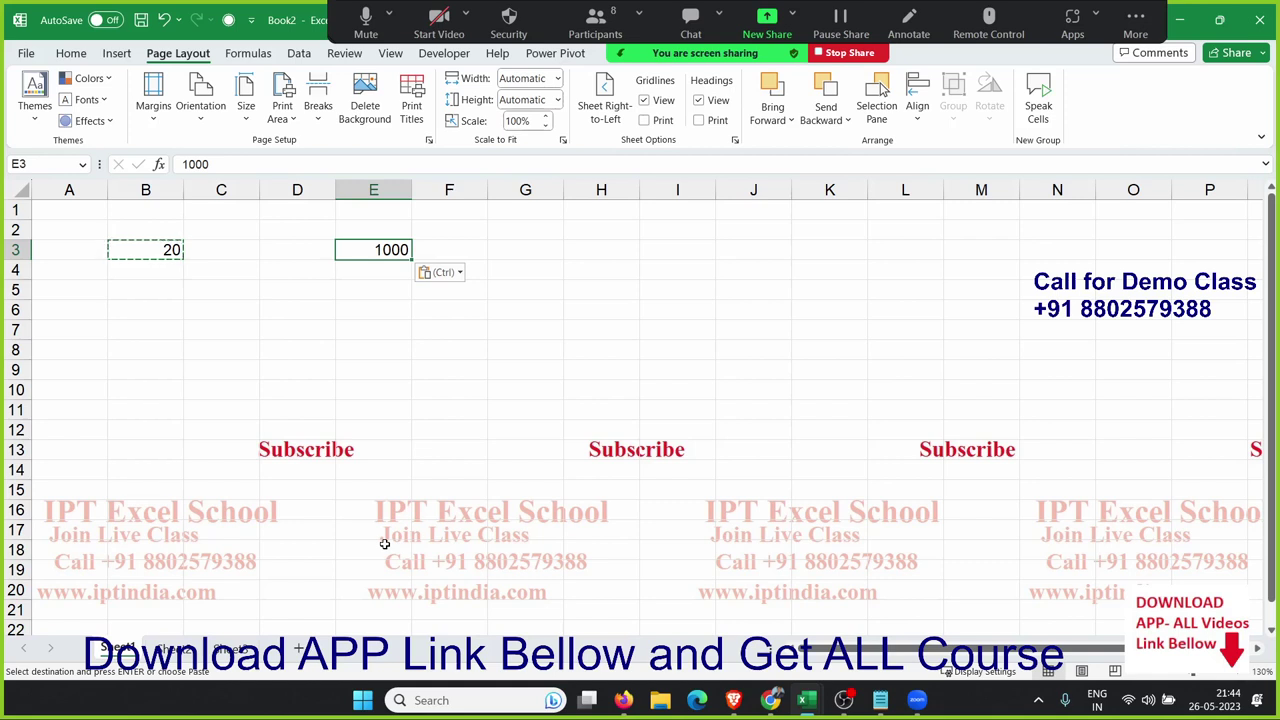
key("Up")
key("Up")
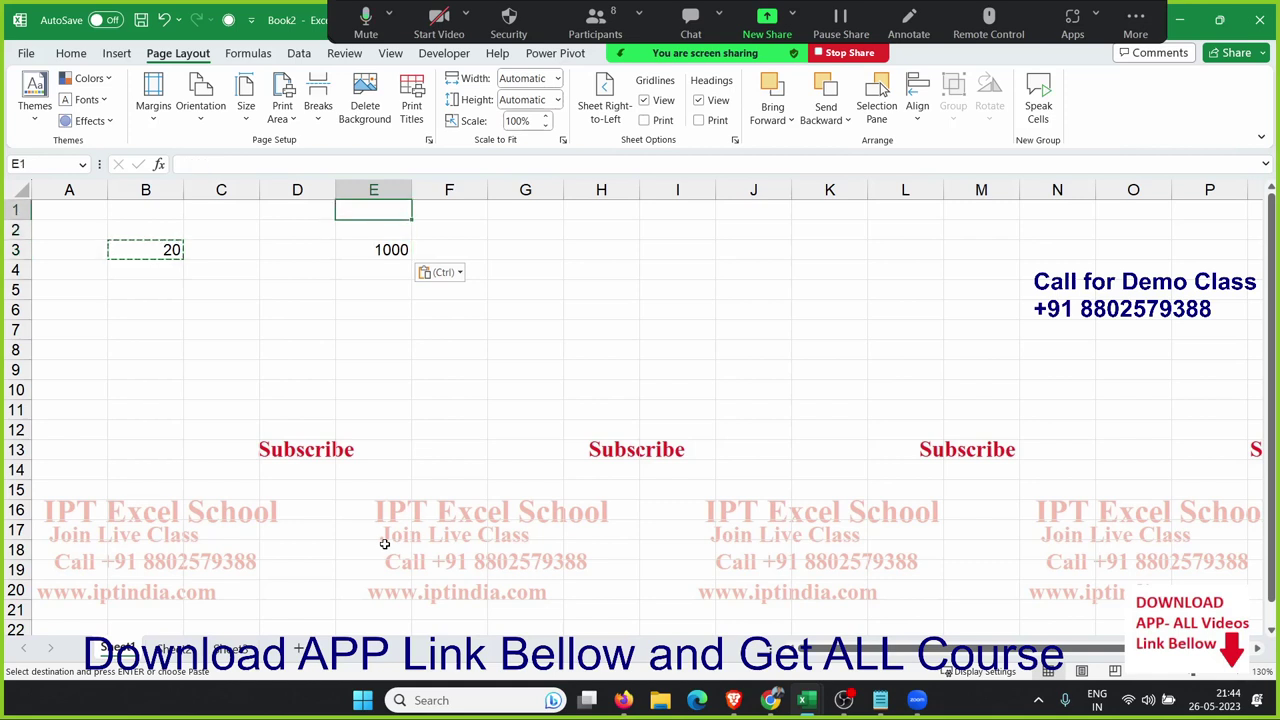
key("Left")
key("Left")
key("Left")
key("Left")
key("Down")
key("shift+Right")
key("shift+Right")
key("shift+Right")
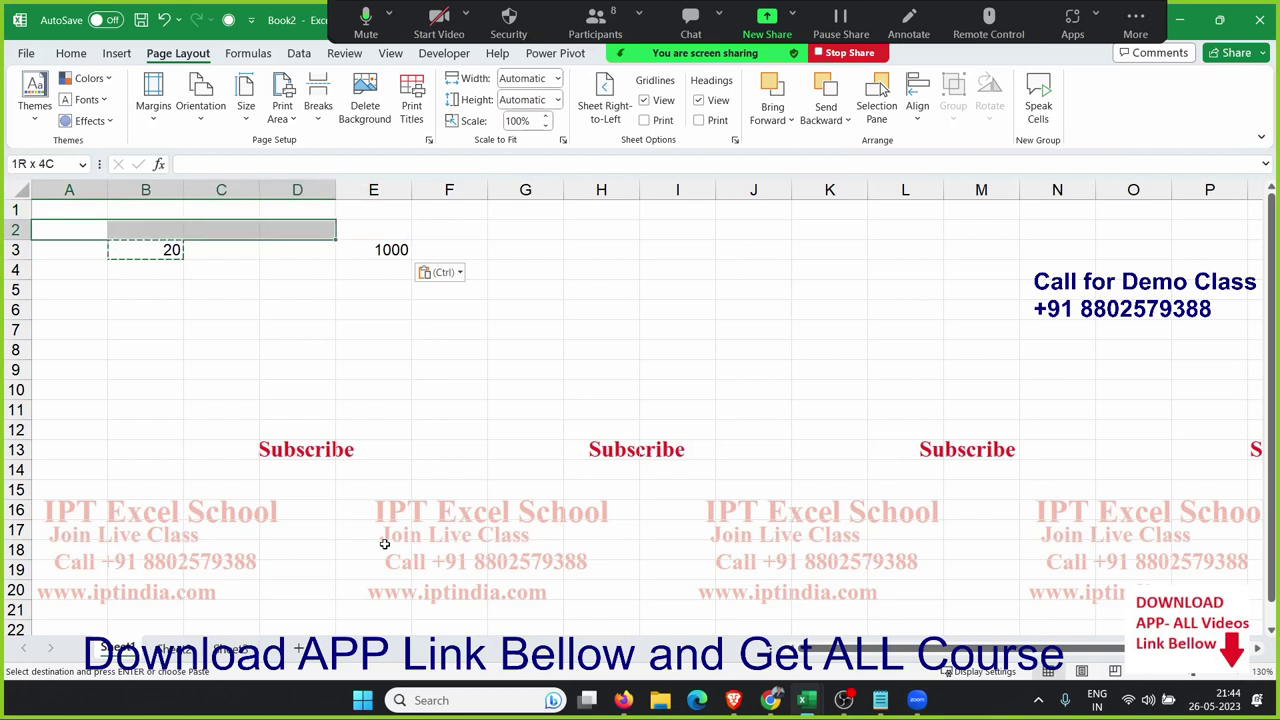
key("shift+Right")
key("shift+Right")
key("shift+Down")
key("shift+Down")
key("Delete")
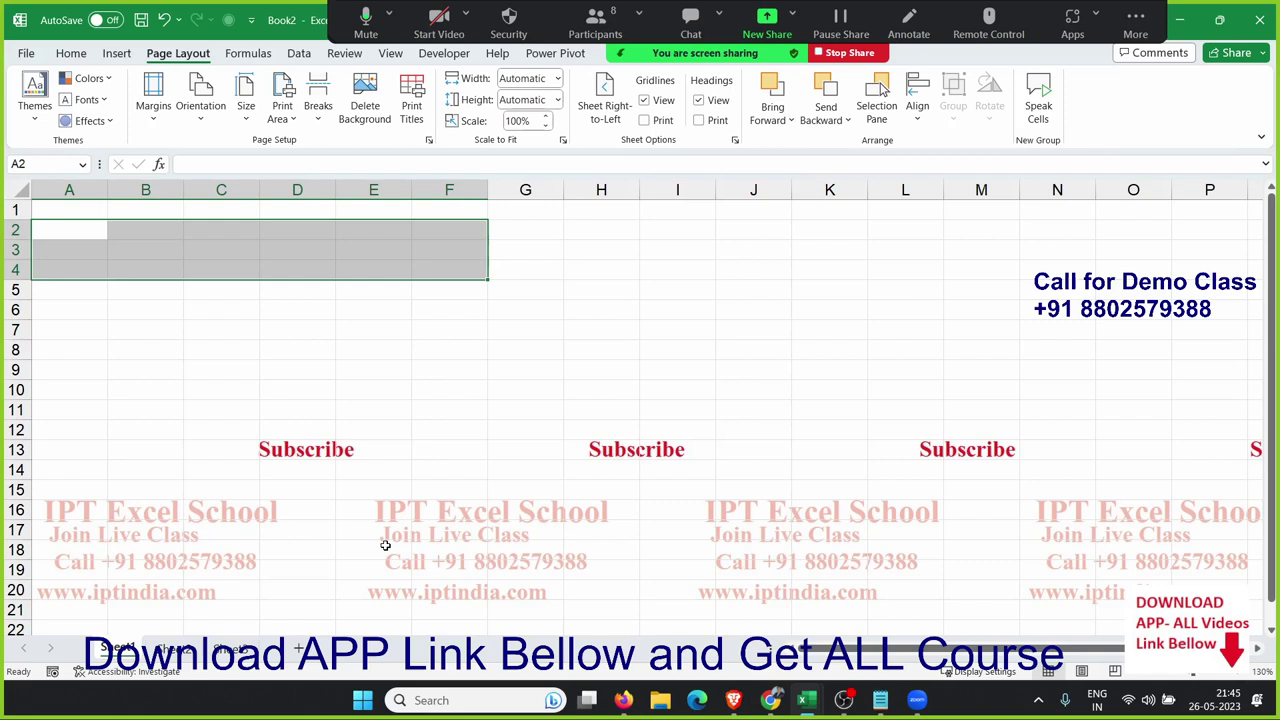
key("ctrl+Home")
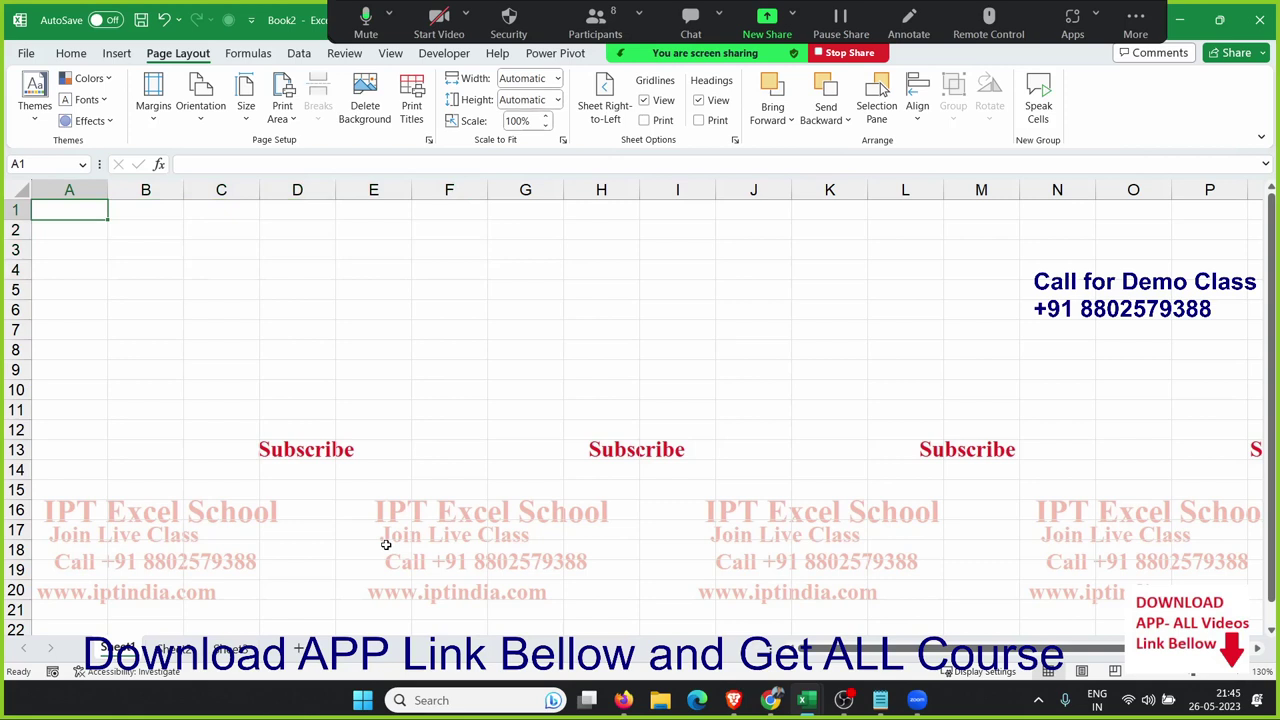
Enter 20% in A1
key("Down")
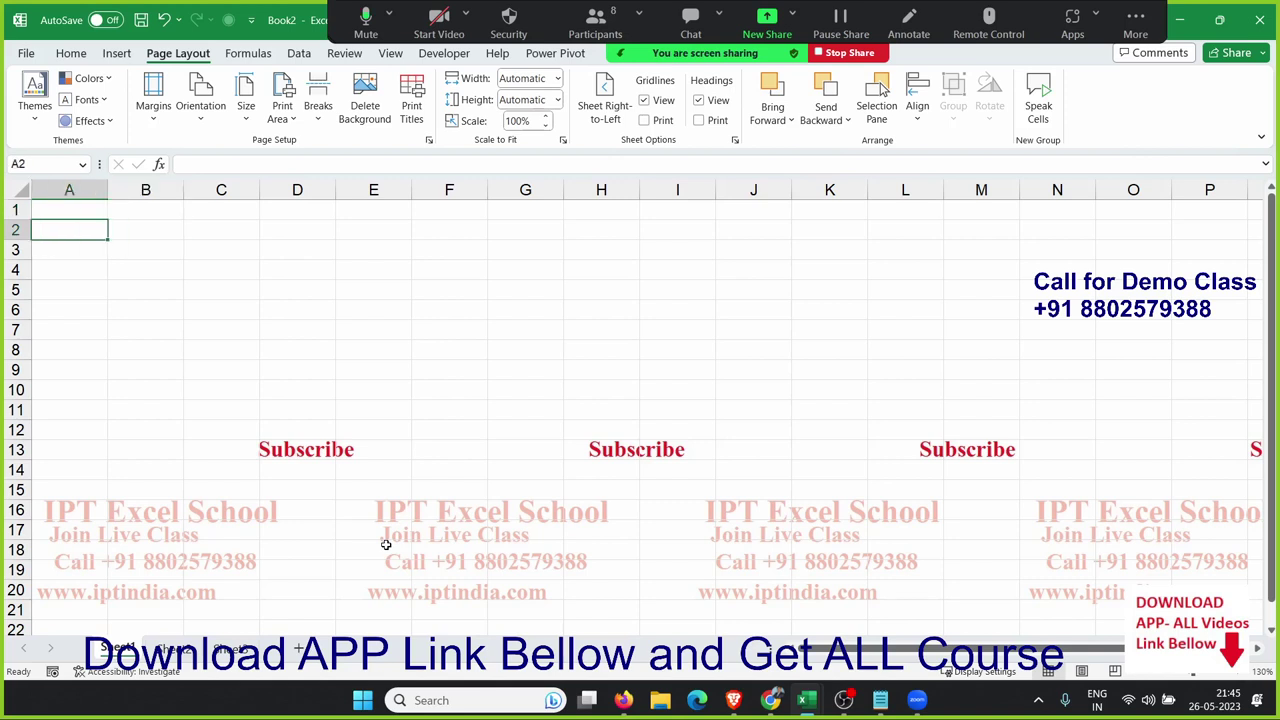
key("Up")
type("20")
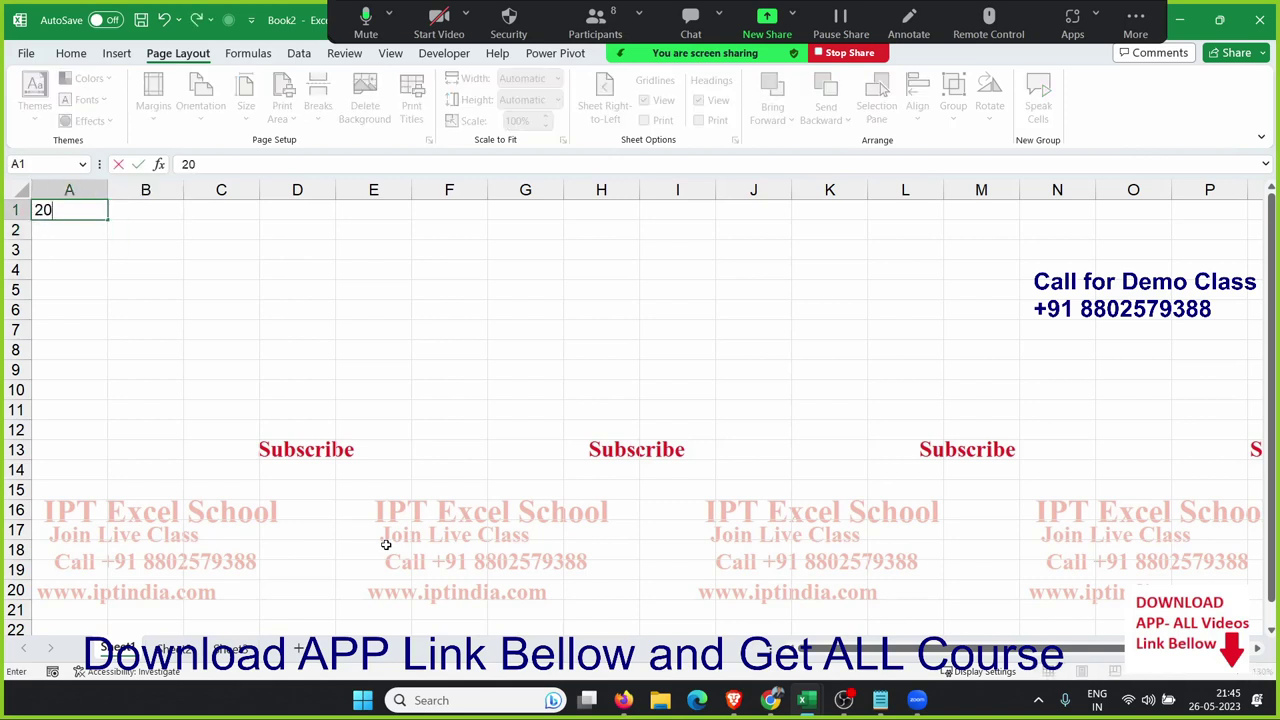
type("%")
key("Return")
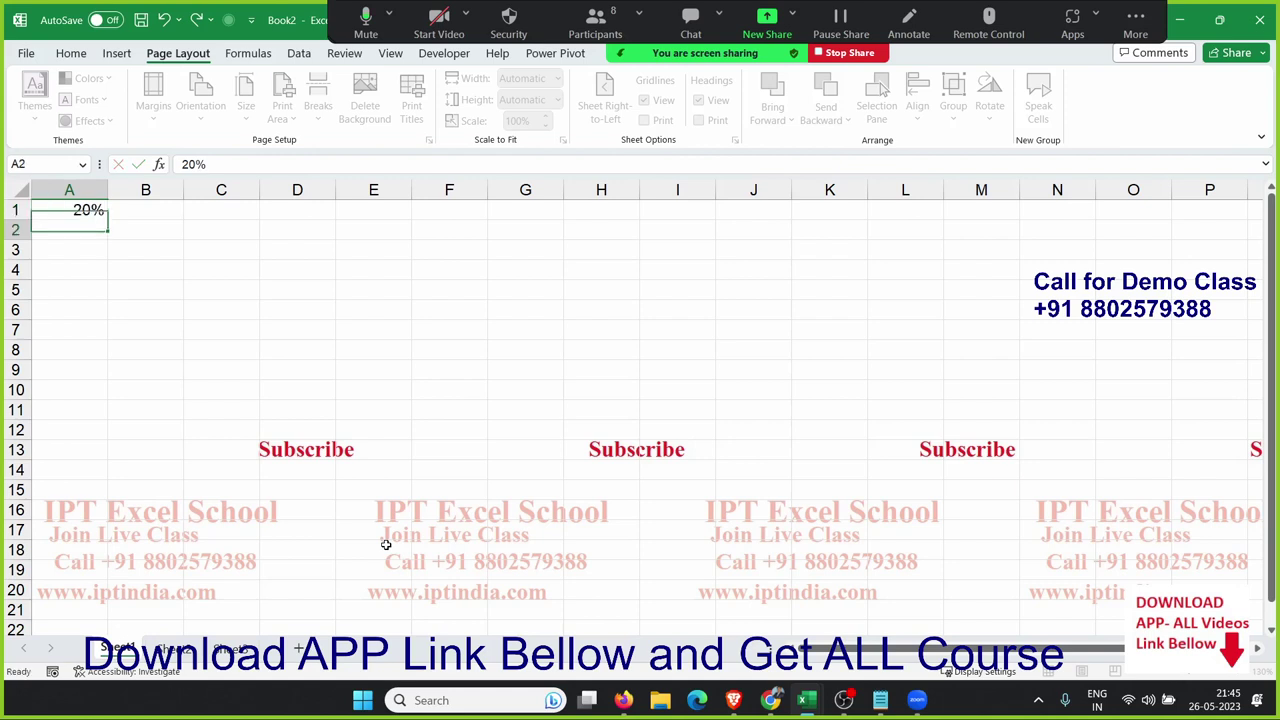
Enter 20 in B1 and apply Percent Style so it shows 2000%
key("Up")
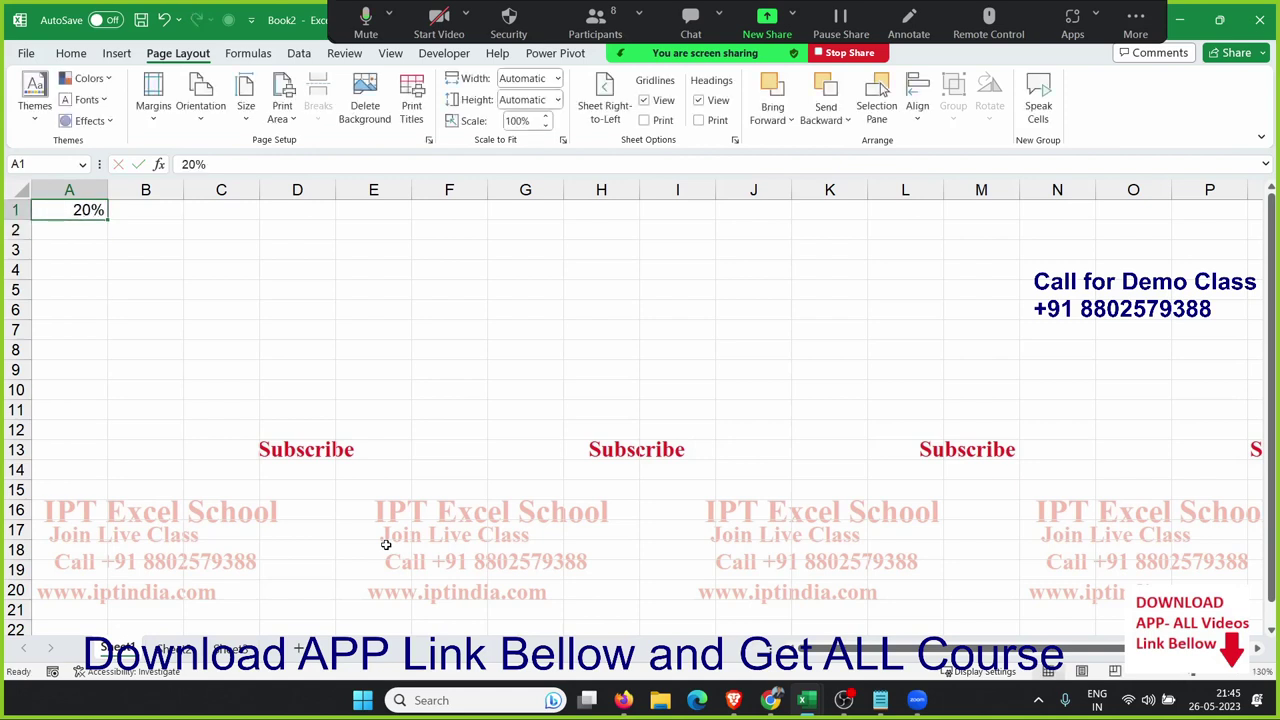
key("Right")
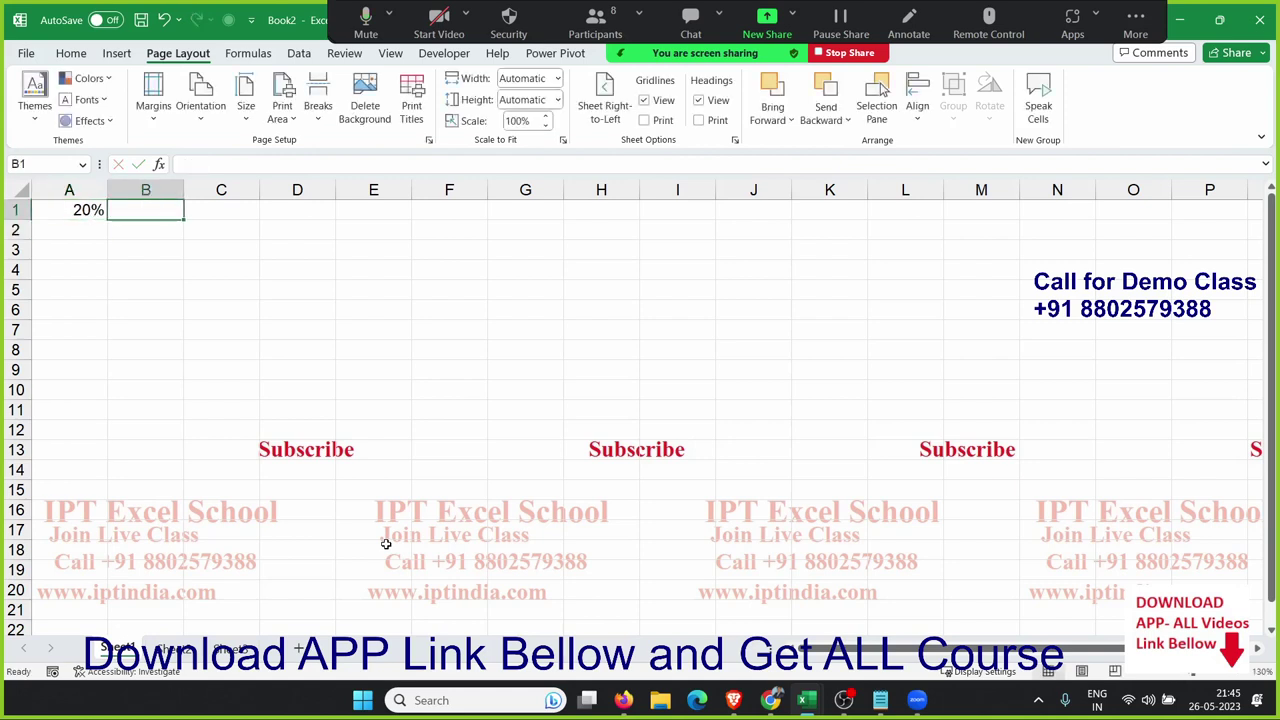
type("20")
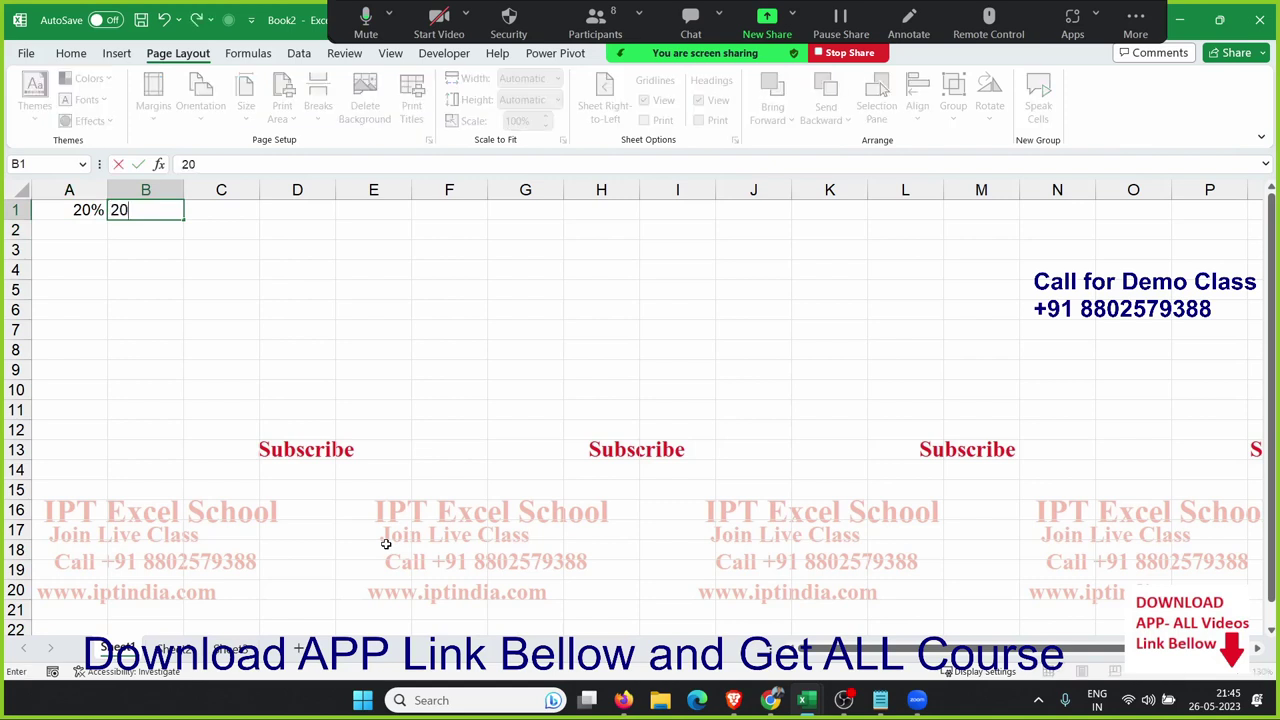
key("Return")
key("Up")
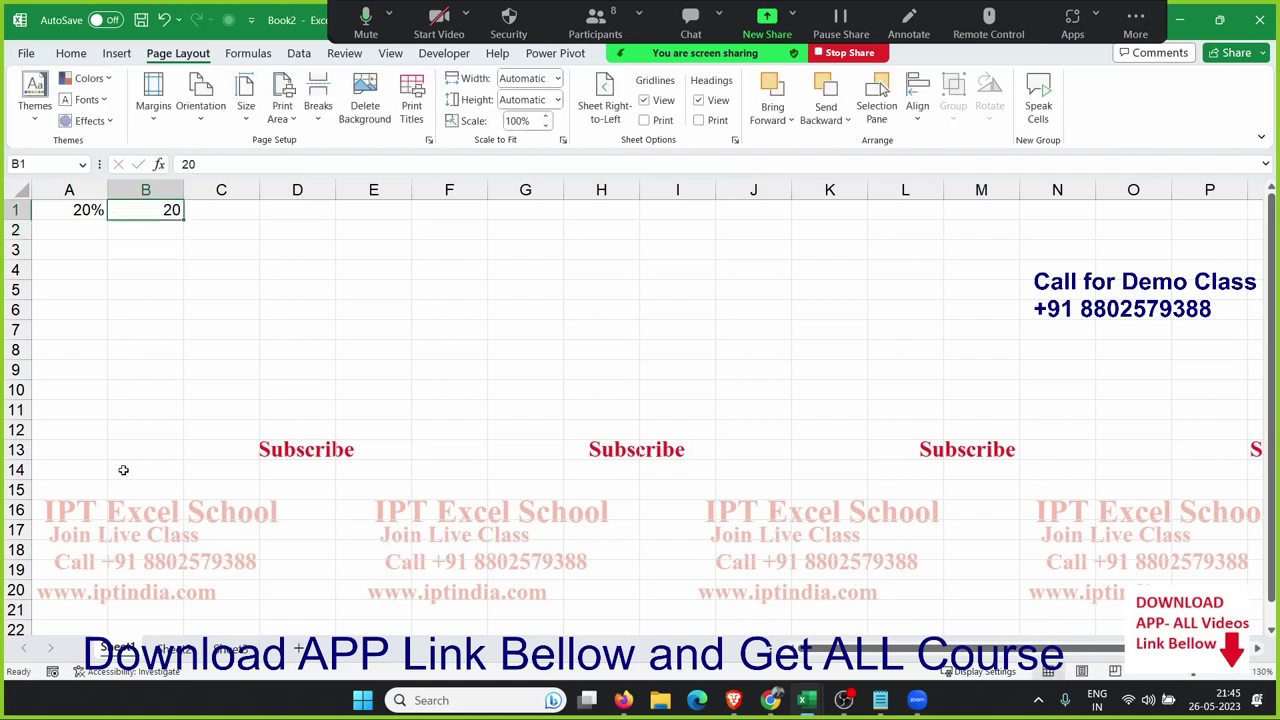
left_click(68, 53)
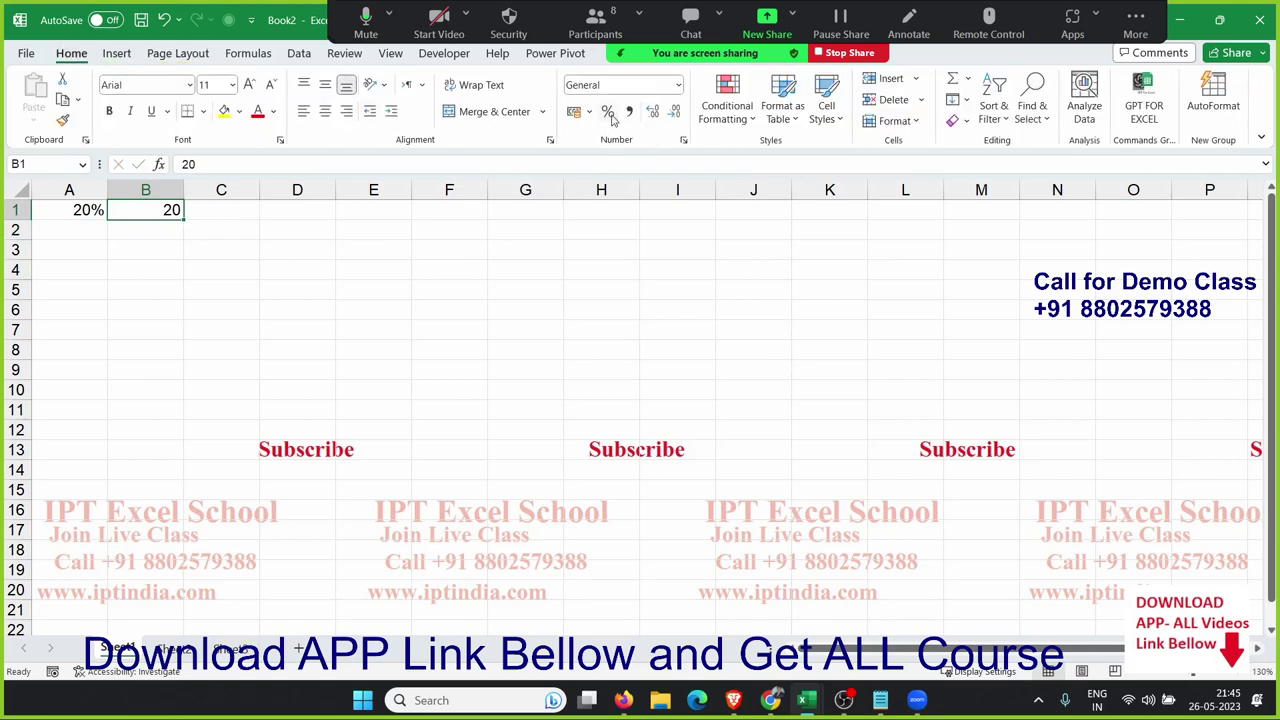
left_click(607, 111)
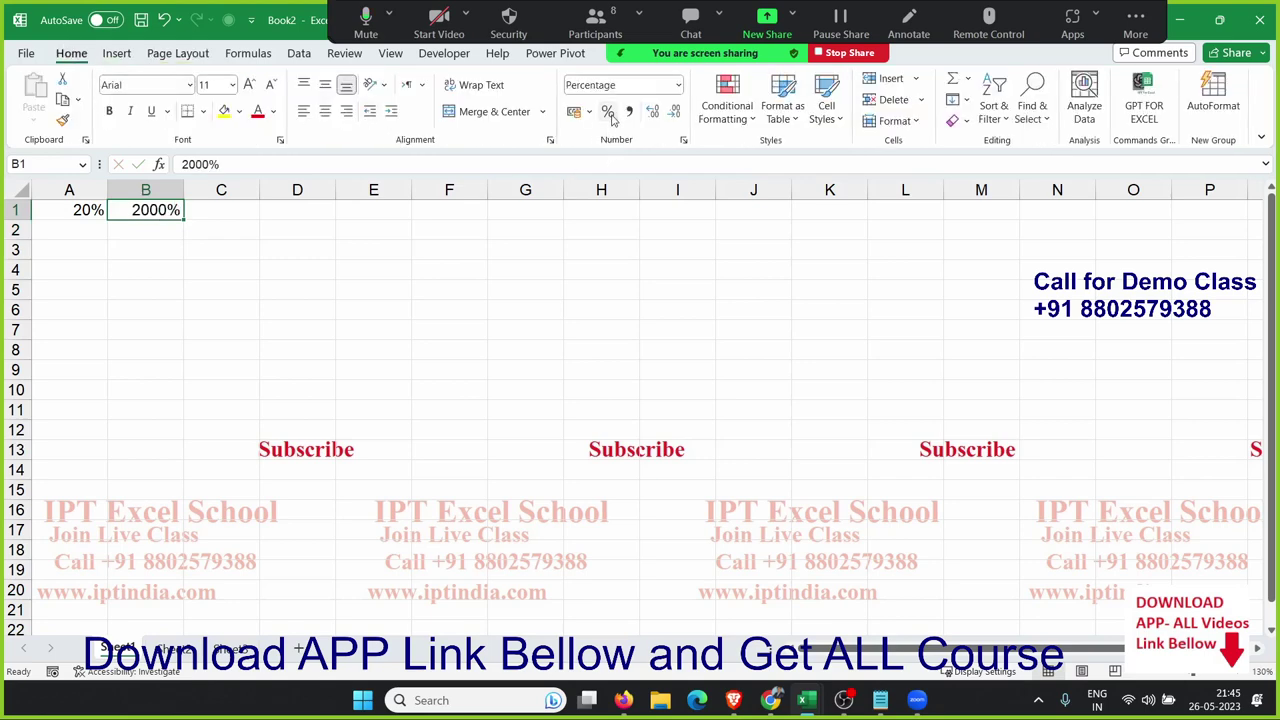
Add the note 1=100% in B2
left_click(136, 224)
type("1")
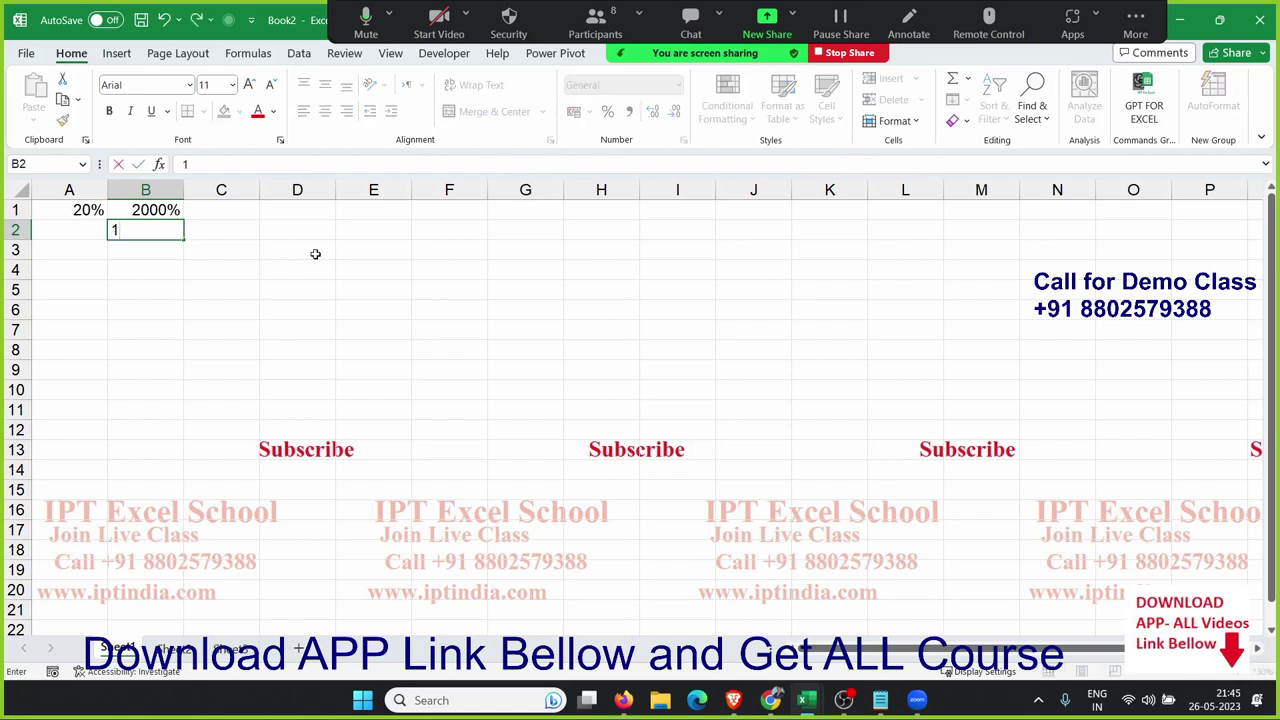
type("=100")
type("%")
key("Return")
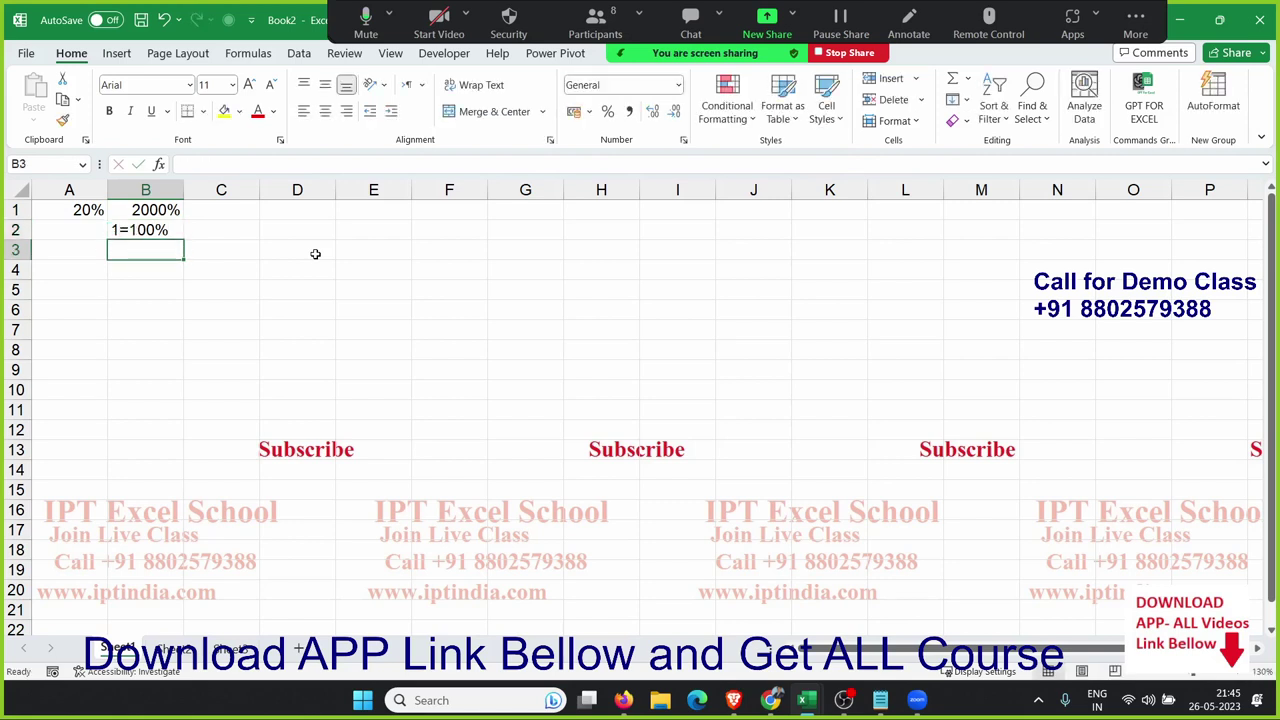
key("Up")
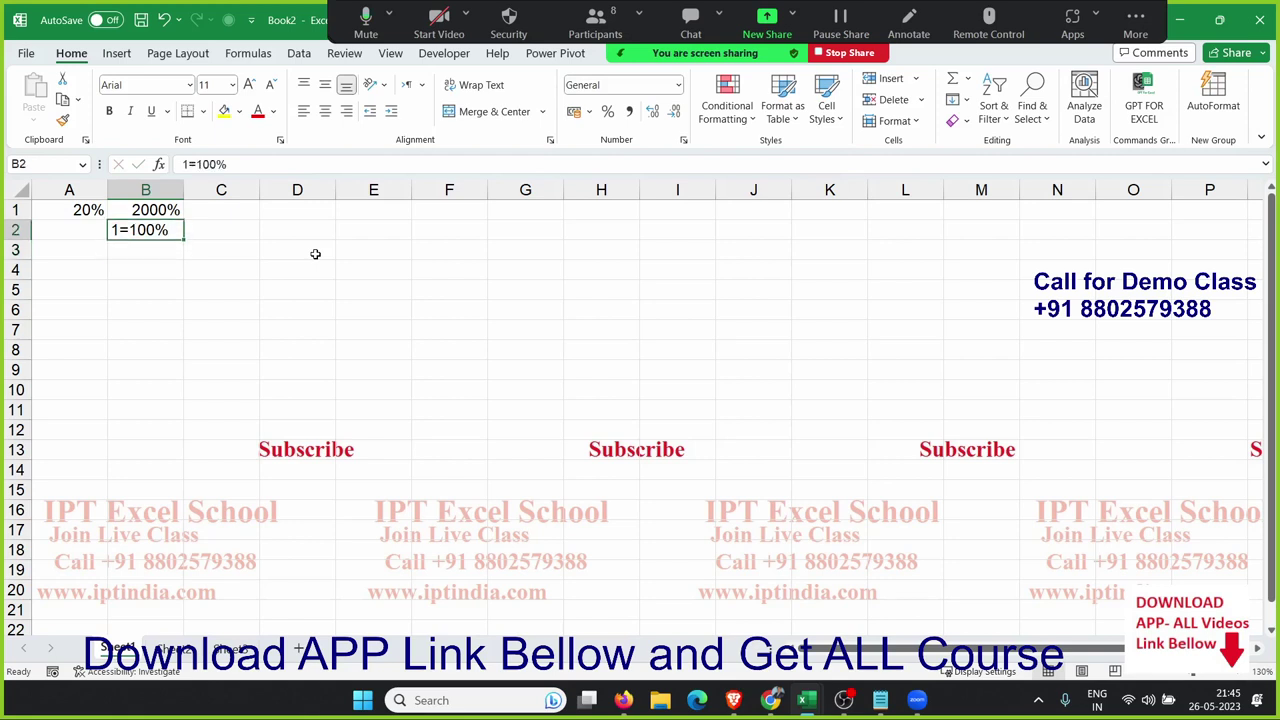
key("Up")
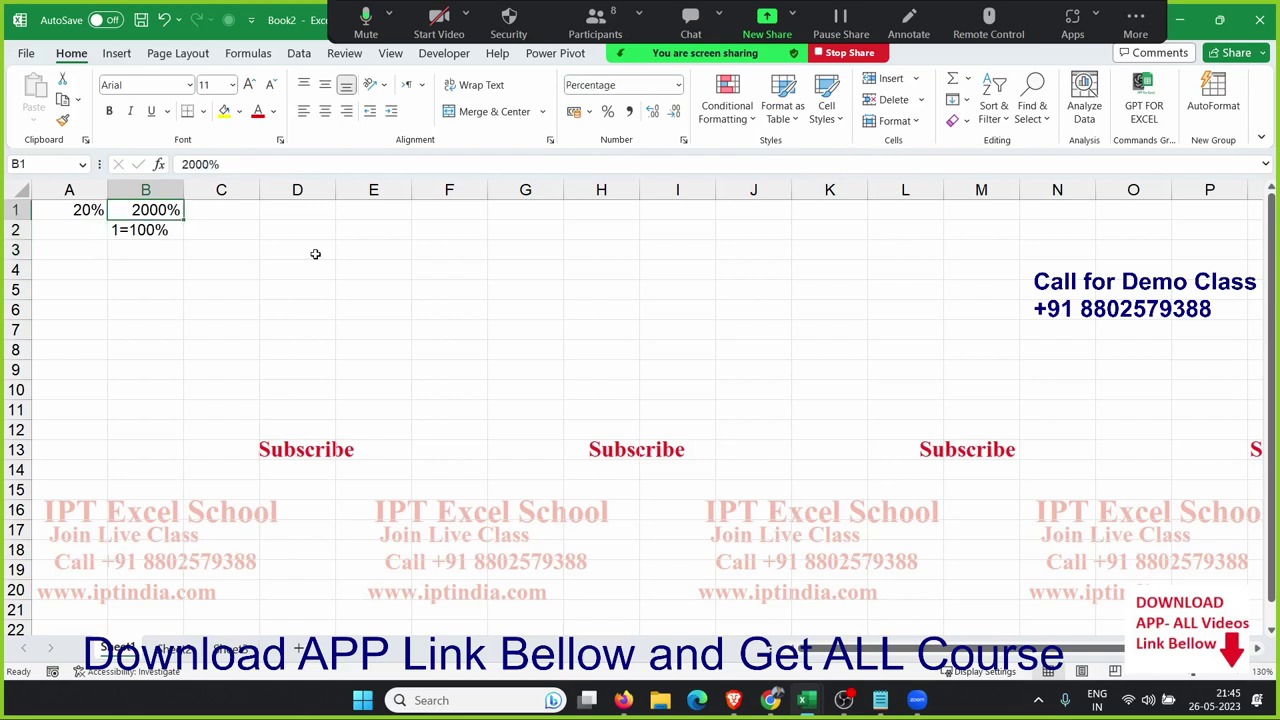
Enter 0.20 in C1 and apply Percent Style so it shows 20%
key("Right")
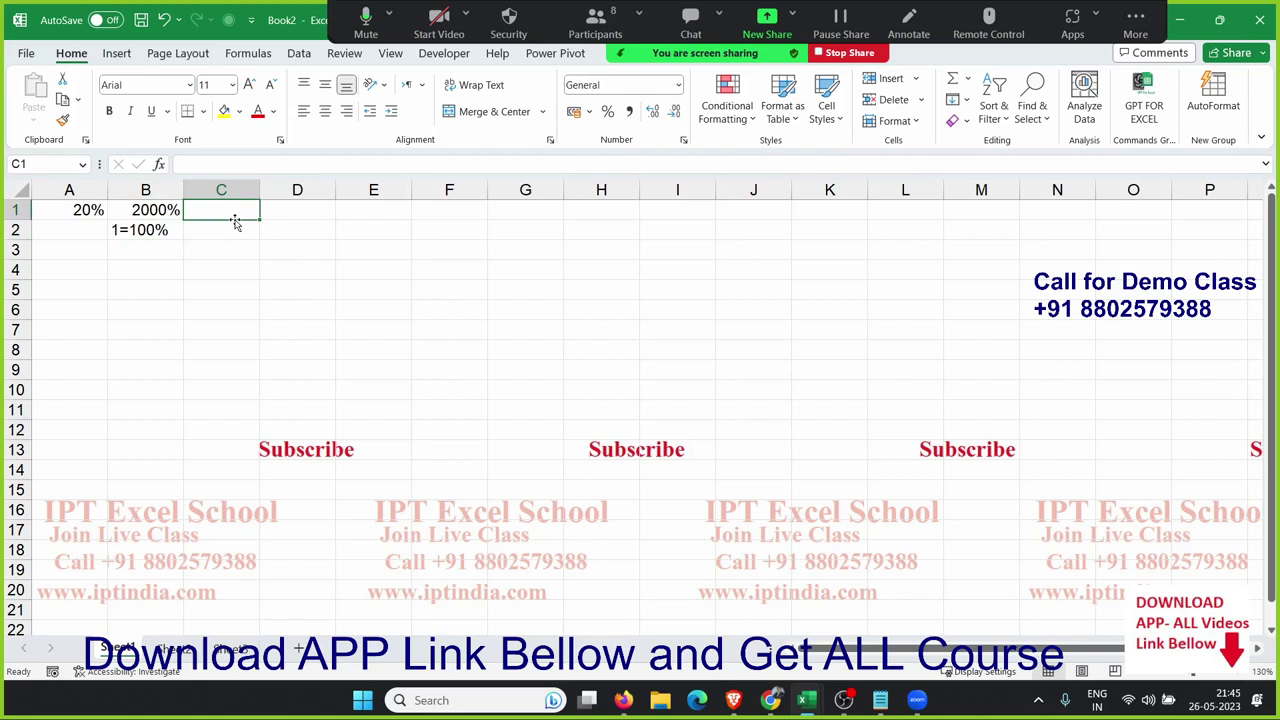
type("2")
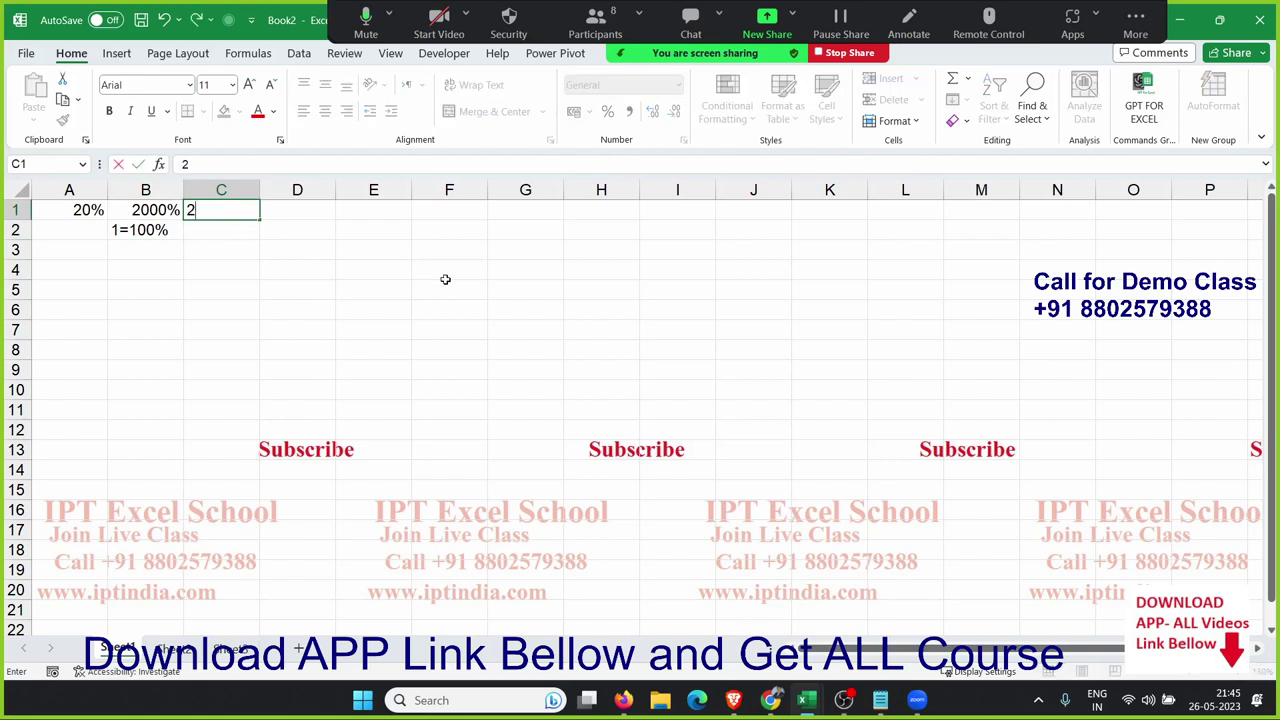
type("0")
key("Escape")
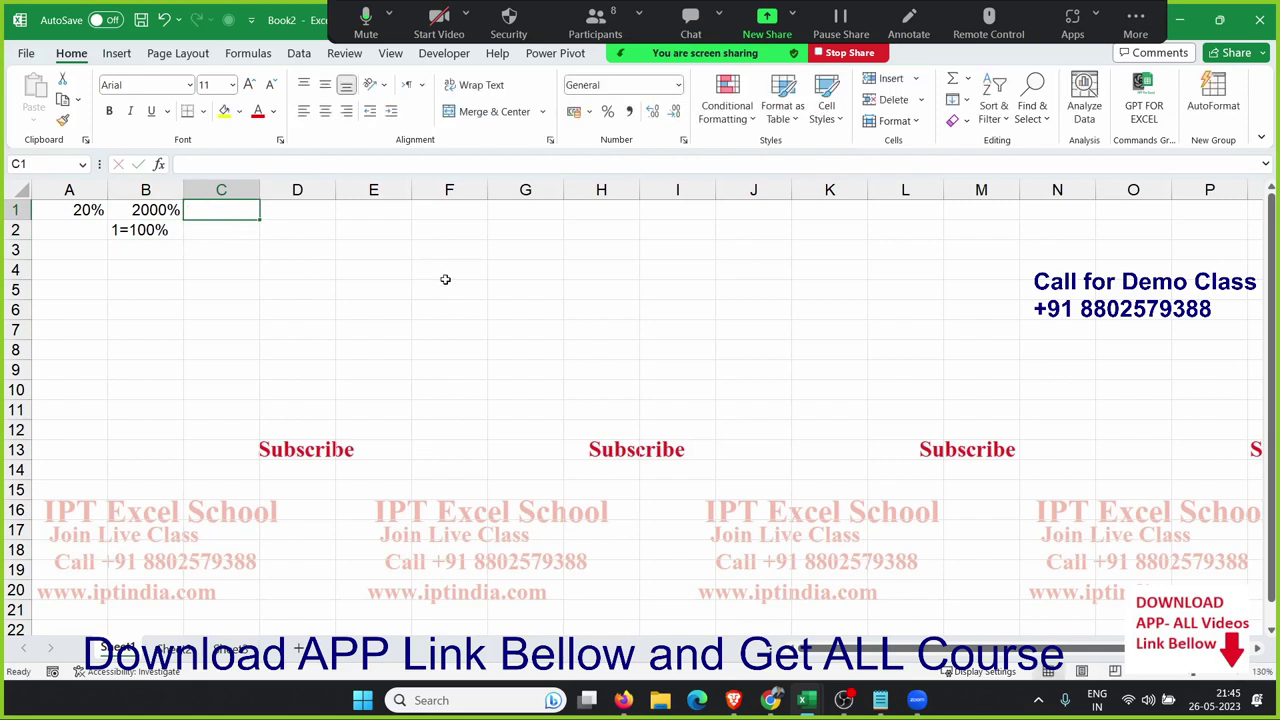
type("0.20")
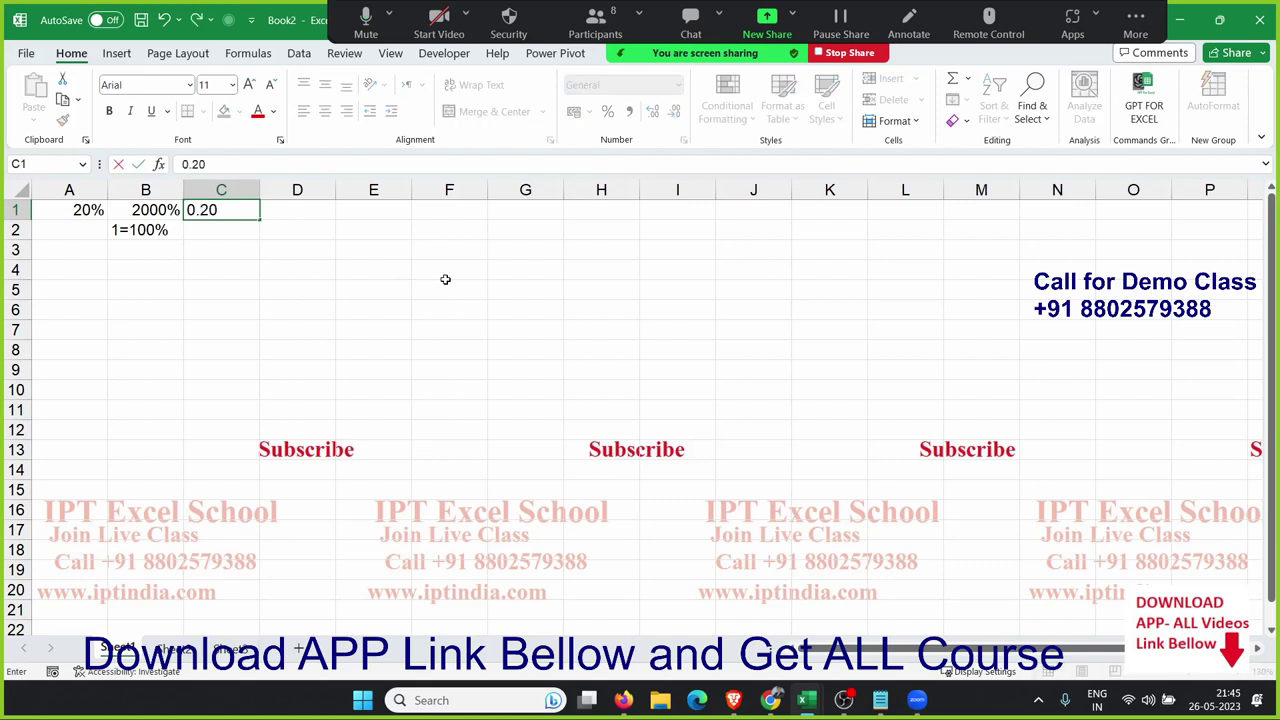
key("Return")
key("Up")
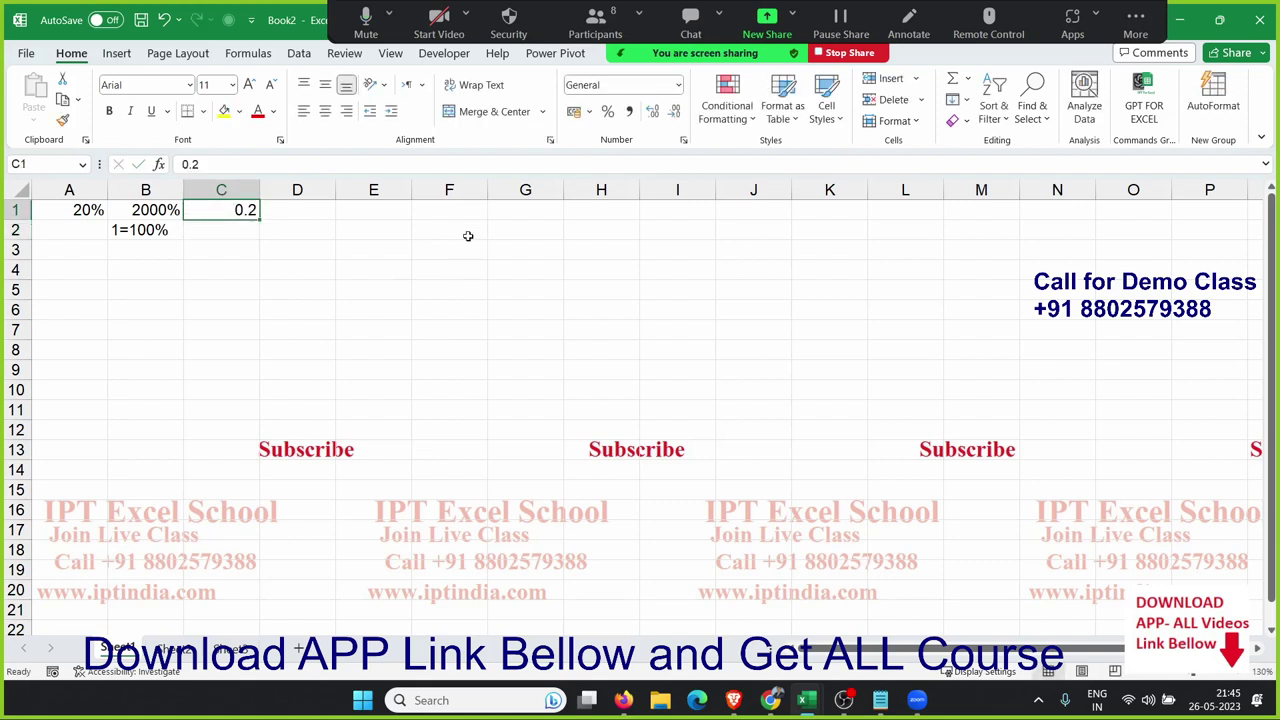
left_click(607, 112)
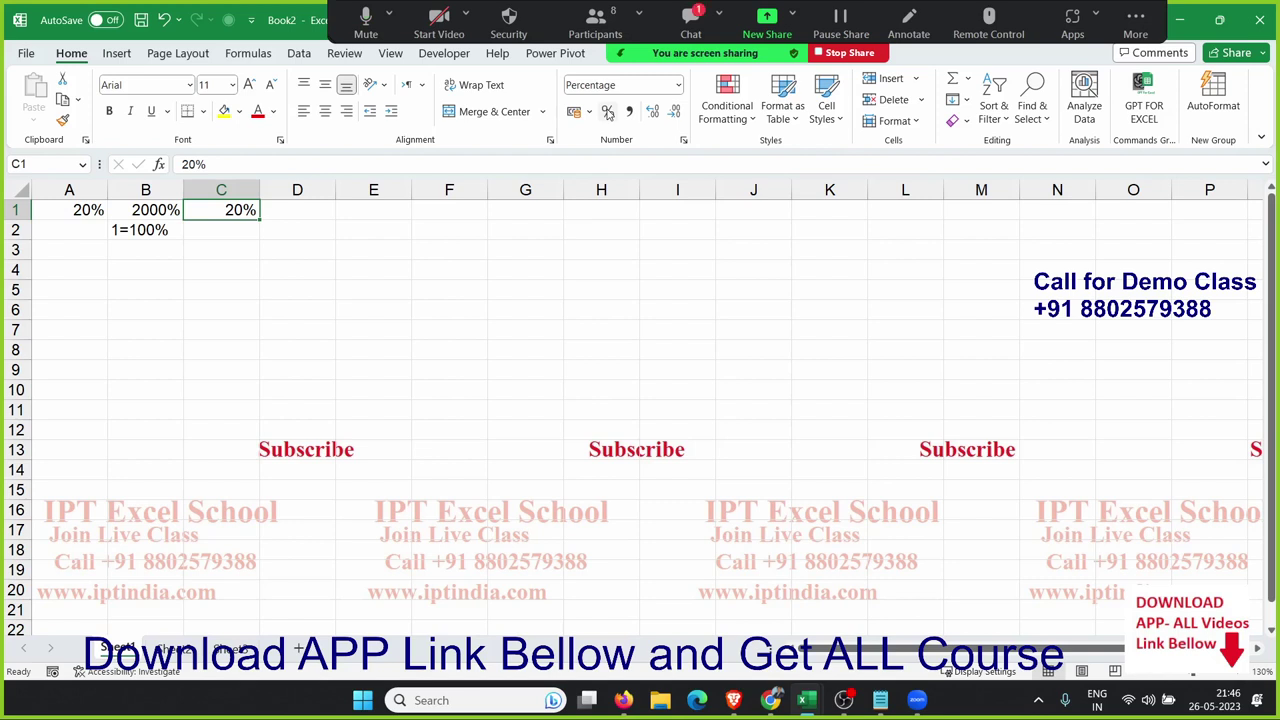
key("Down")
key("Down")
key("Down")
Label A5 with % and enter =RANDBETWEEN(10,90) in A6
key("Left")
key("Left")
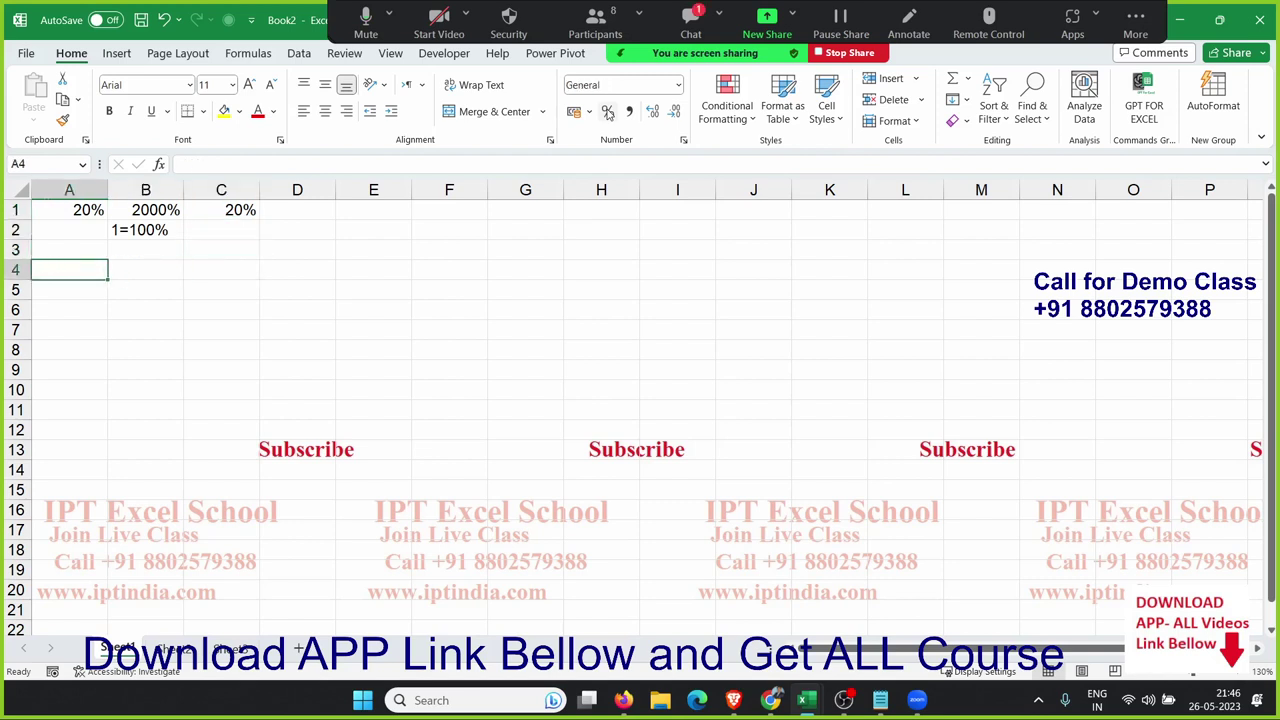
key("Down")
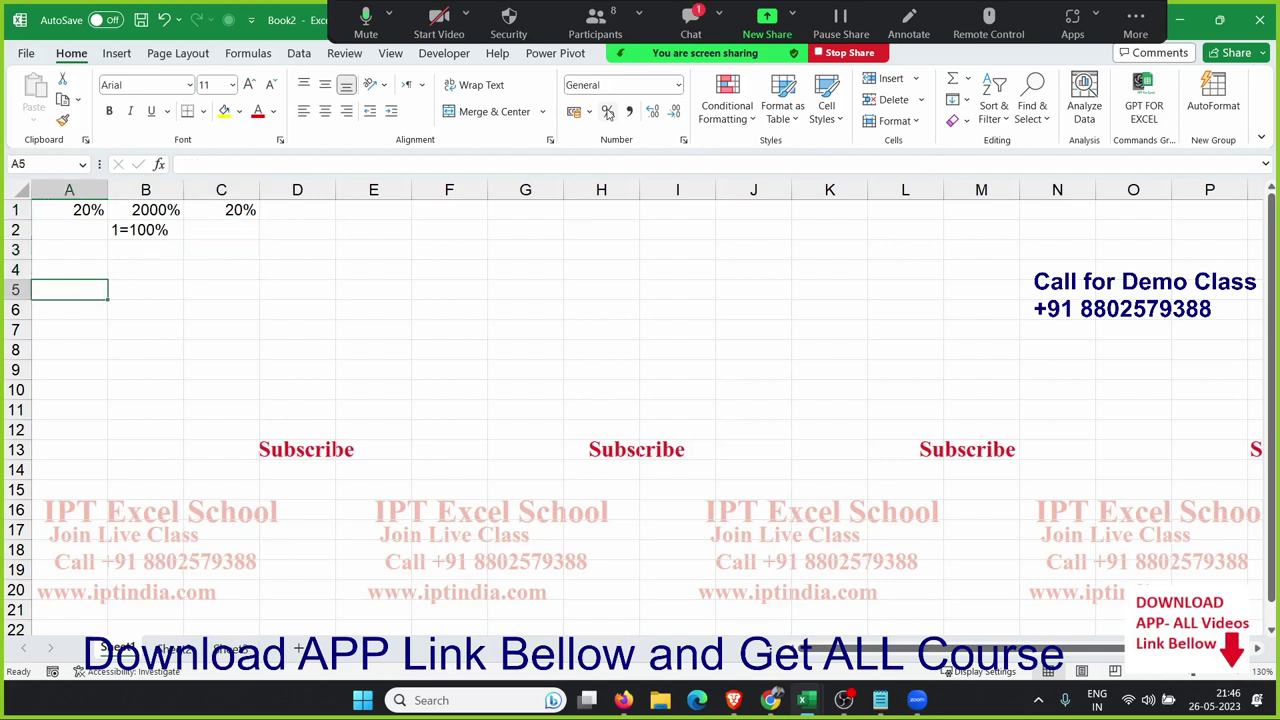
type("%")
key("Return")
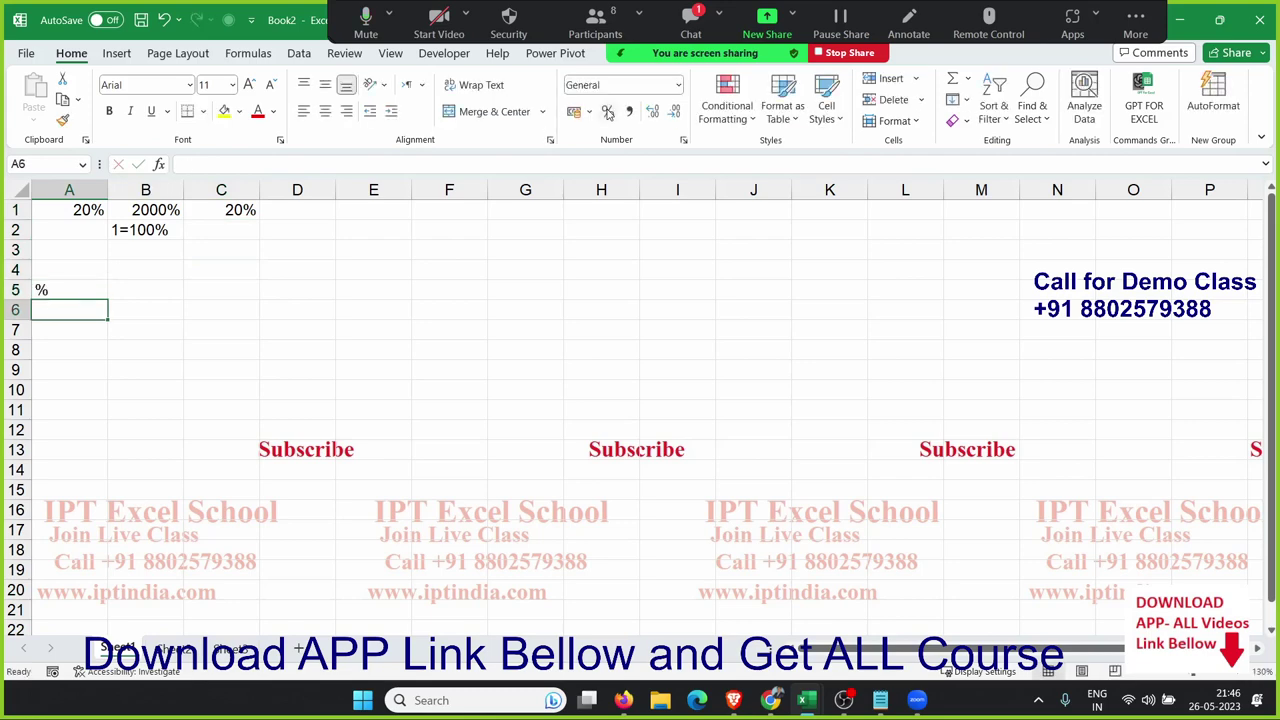
type("=ra")
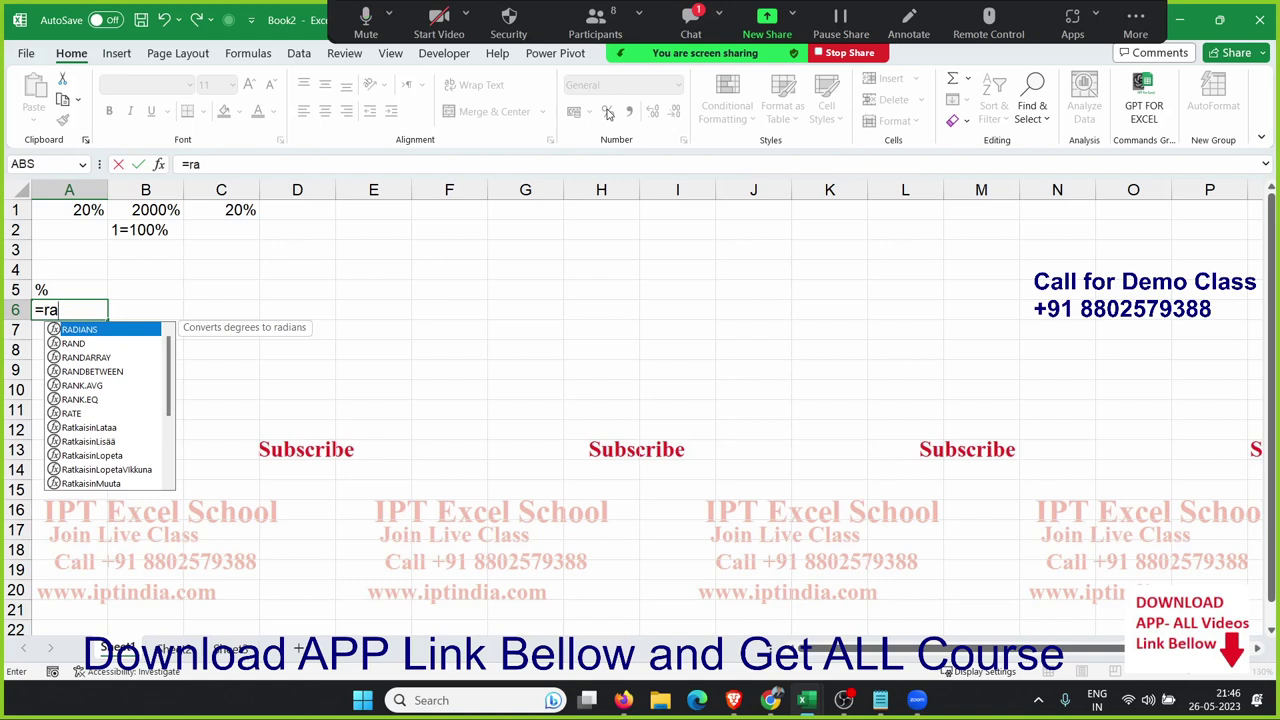
key("Down")
key("Down")
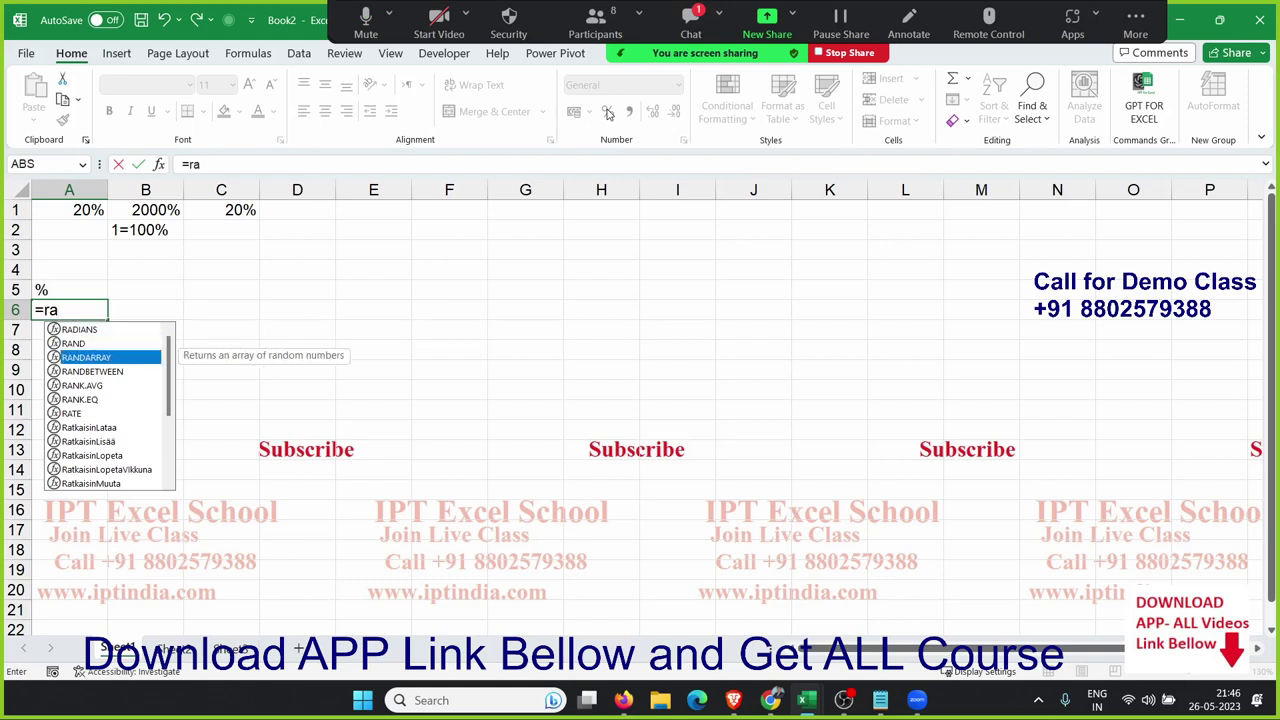
key("Down")
key("Tab")
type("10")
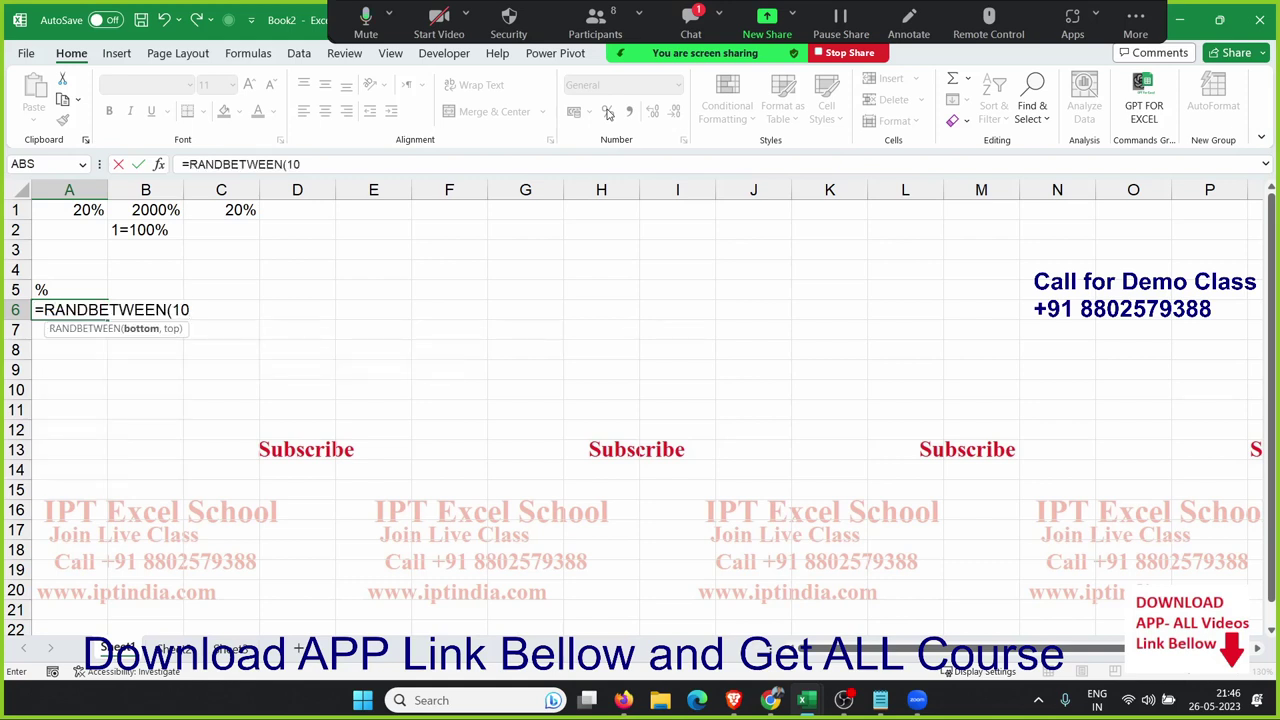
type(",90")
key("Return")
Select A6:I13 and fill the RANDBETWEEN formula across the block
key("Up")
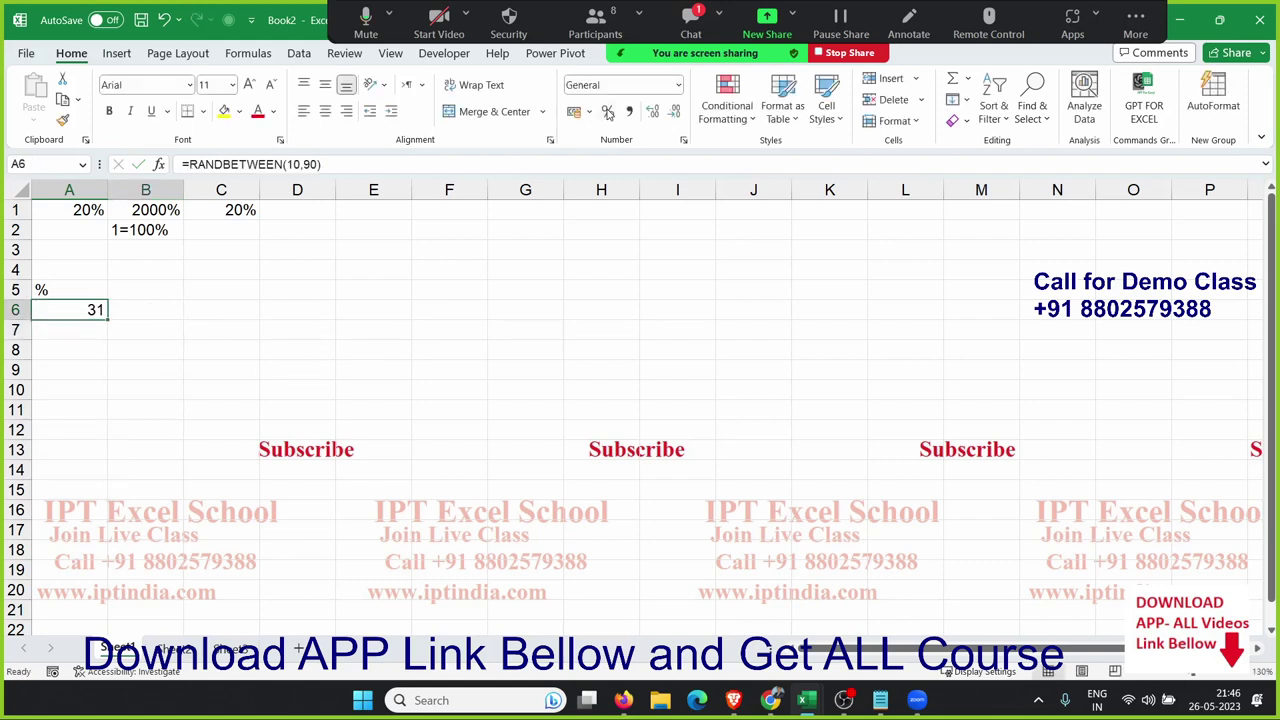
key("shift+Right")
key("shift+Right")
key("shift+Right")
key("shift+Right")
key("shift+Right")
key("shift+Right")
key("shift+Right")
key("shift+Down")
key("shift+Down")
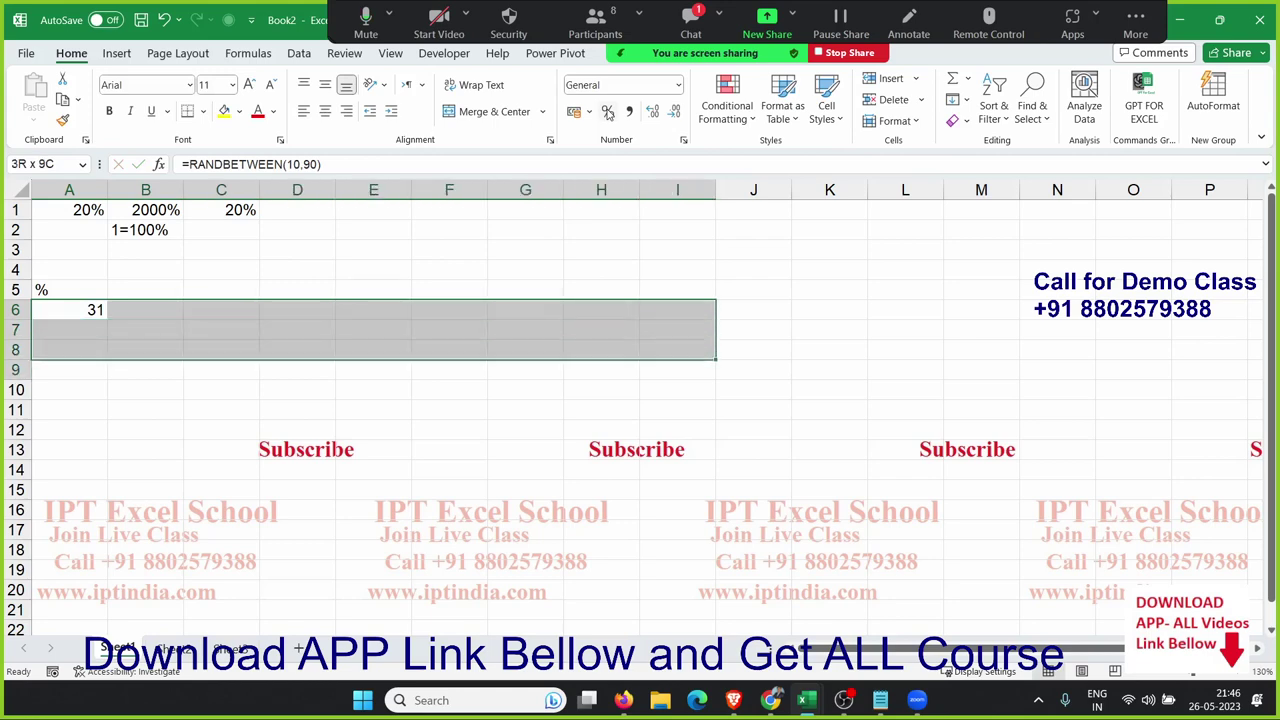
key("shift+Down")
key("shift+Down")
key("shift+Down")
key("shift+Down")
key("shift+Down")
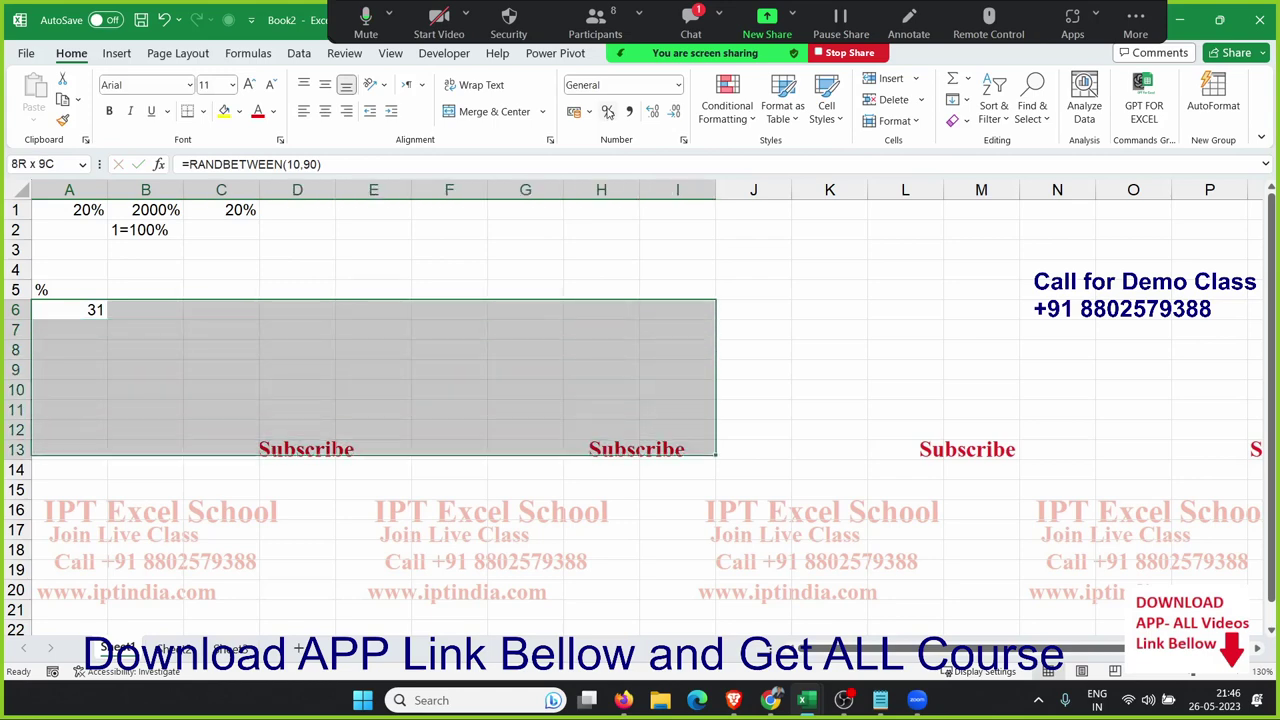
key("ctrl+r")
Copy A6:I13 and paste it back as values only, replacing the RANDBETWEEN formulas
key("ctrl+c")
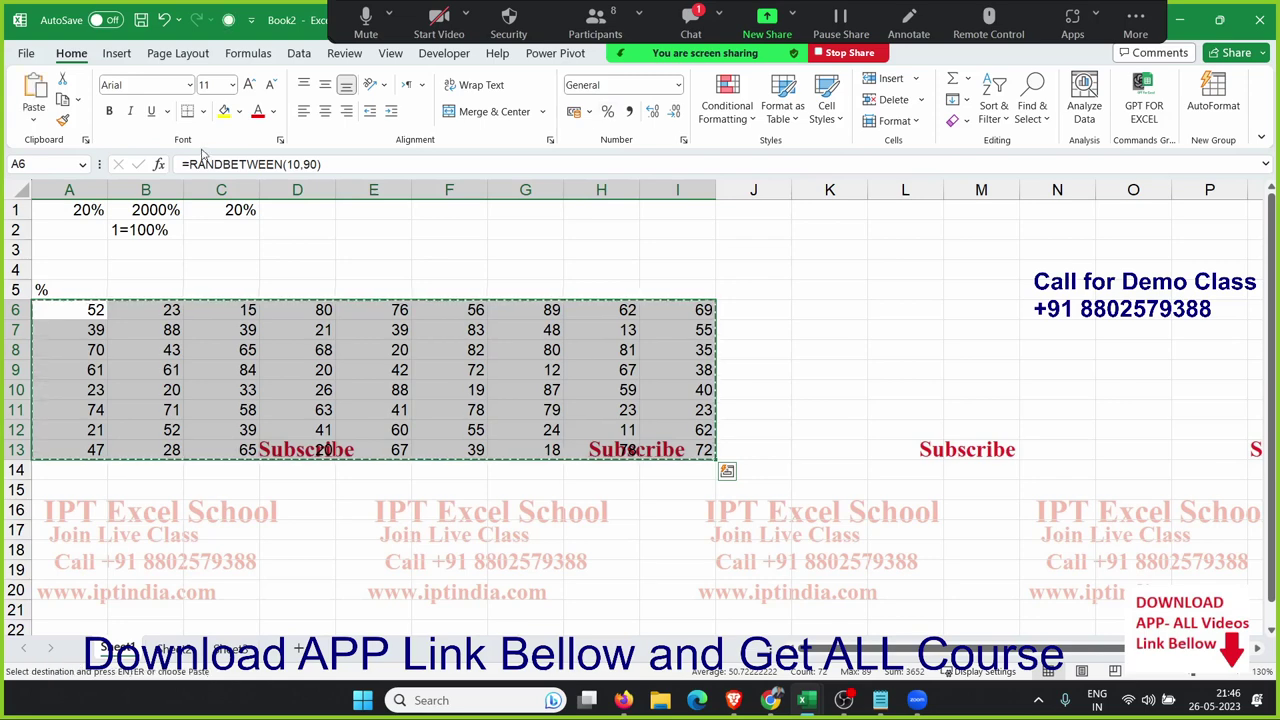
left_click(34, 119)
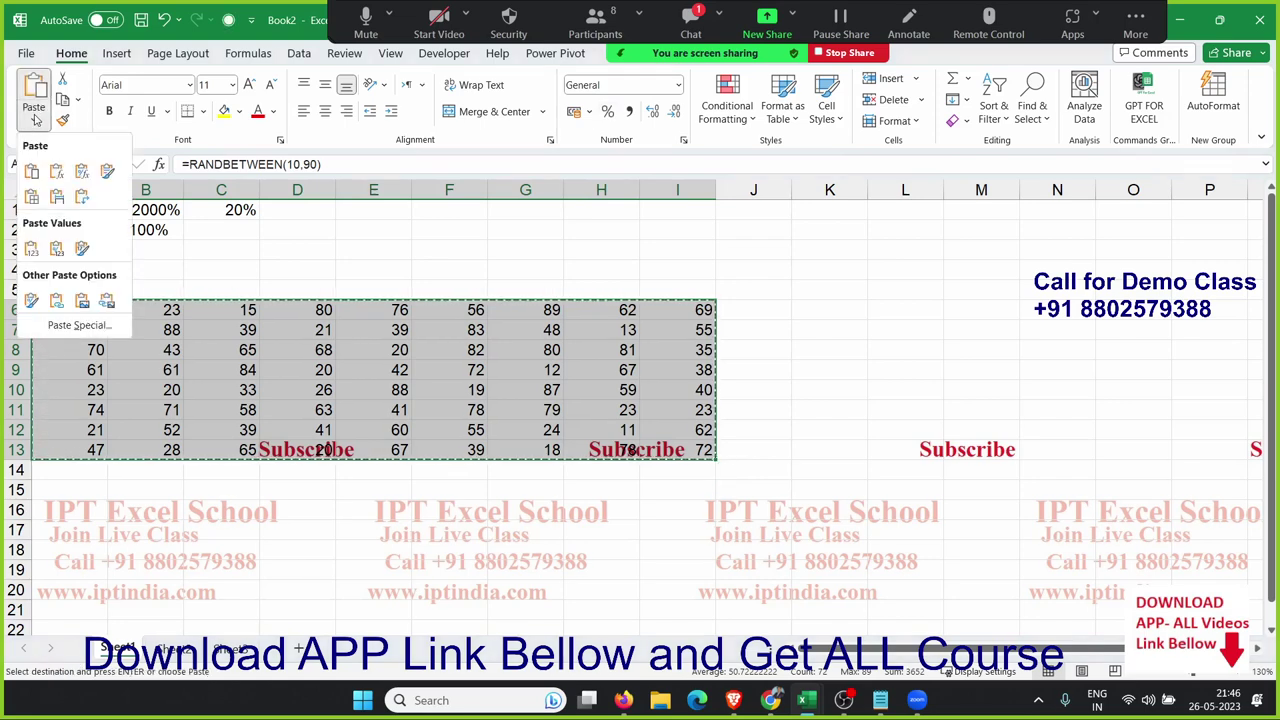
left_click(31, 249)
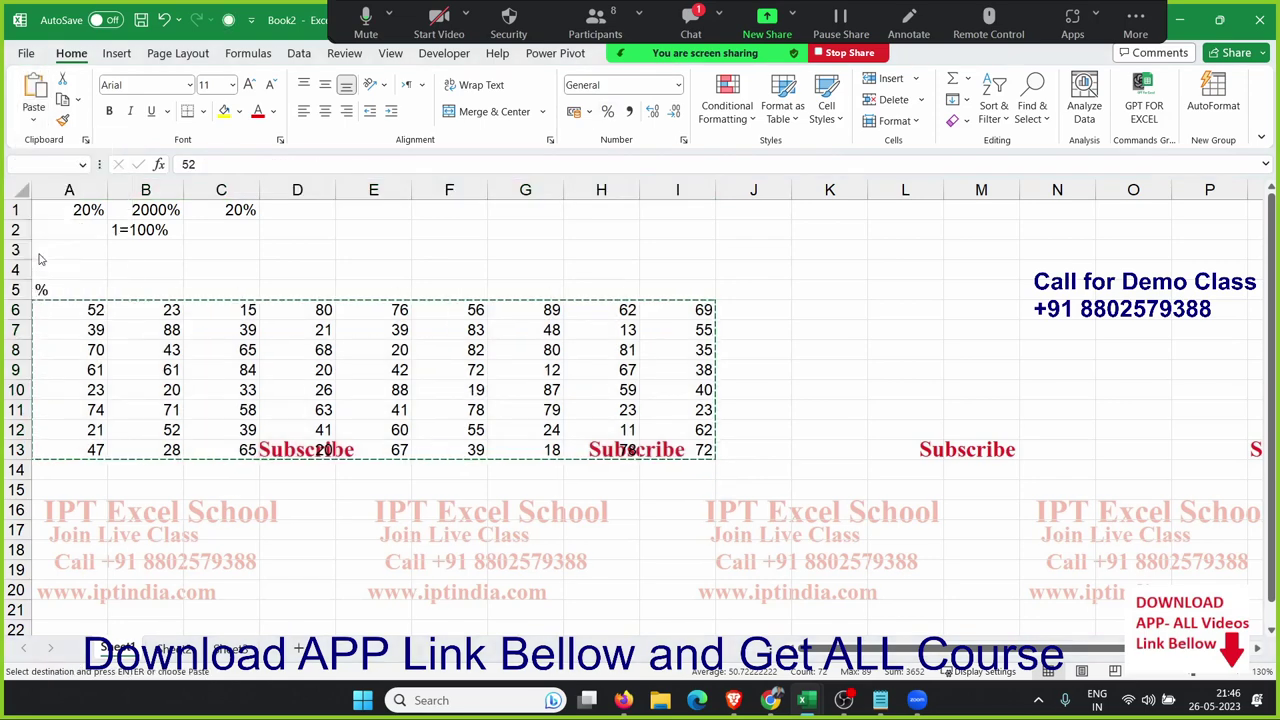
left_click(77, 325)
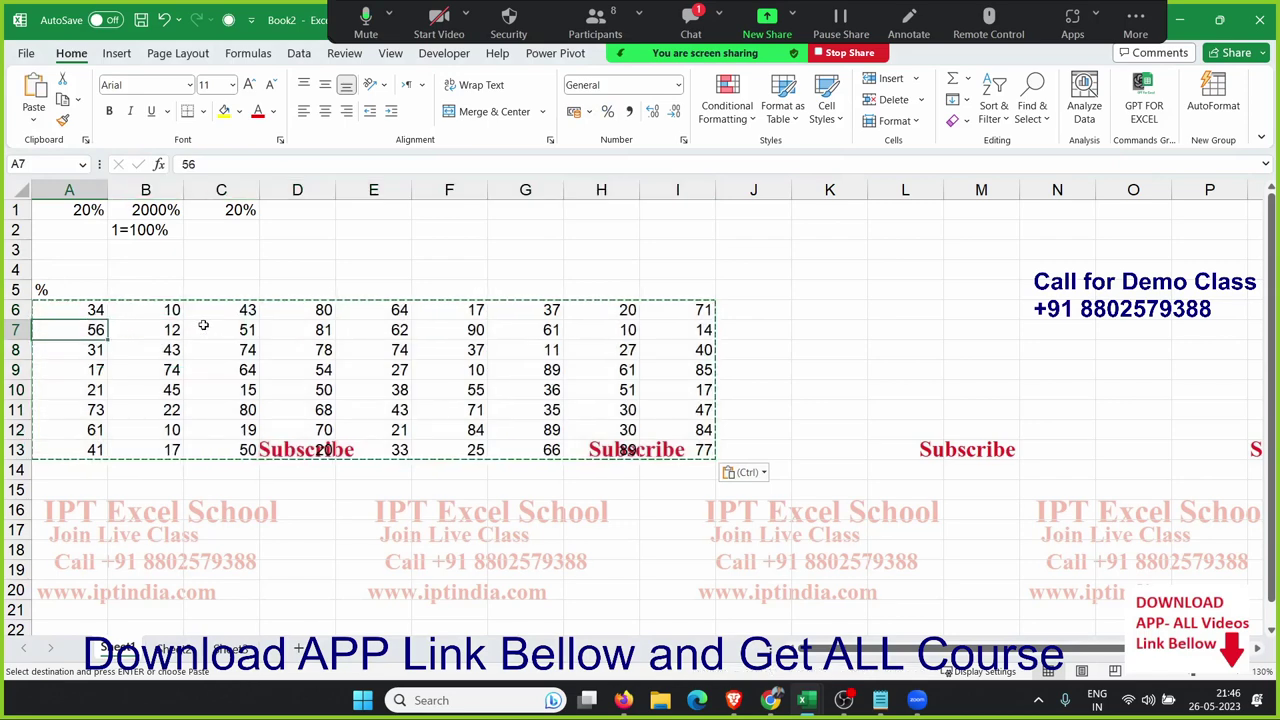
key("Escape")
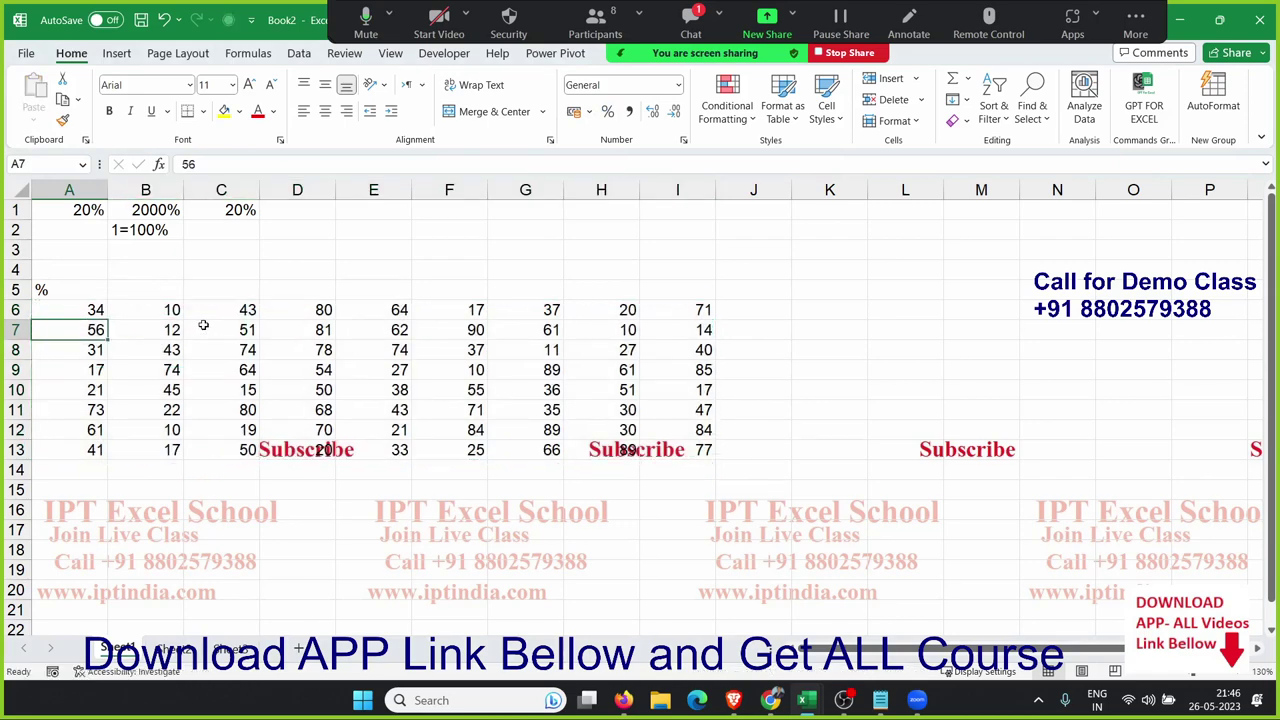
key("Up")
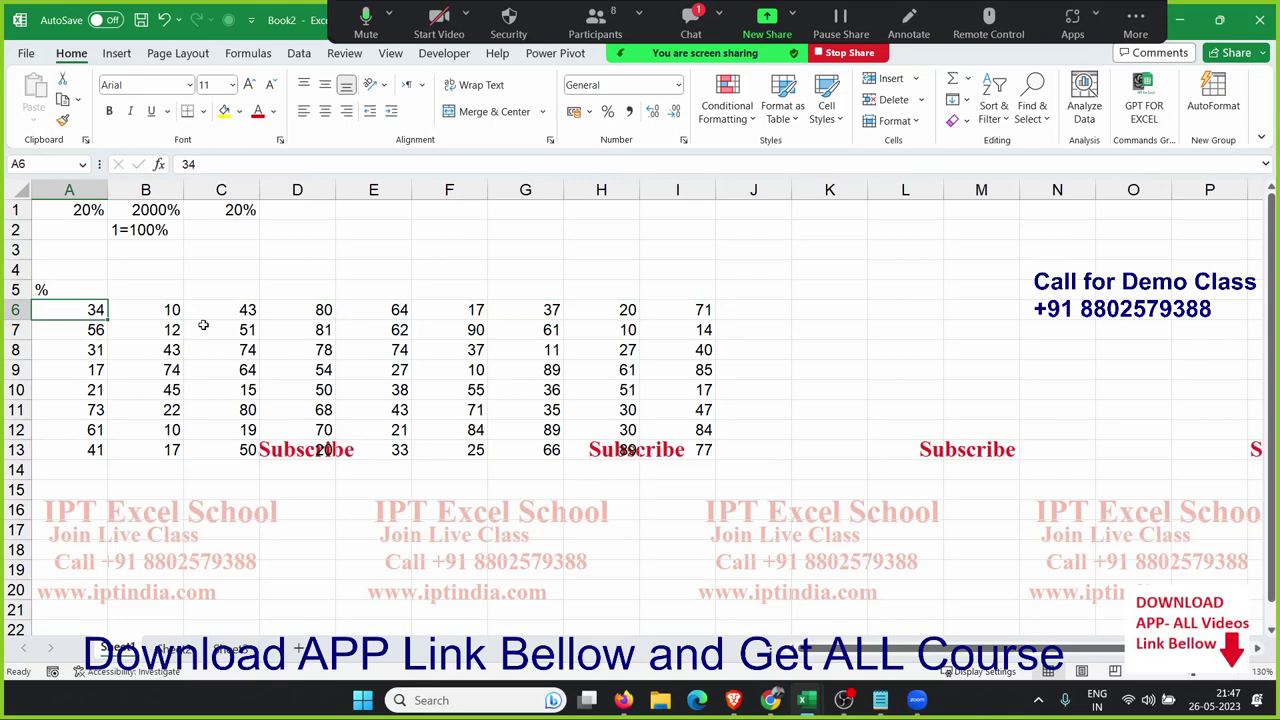
key("Up")
key("Up")
key("Up")
Enter 500 in D3 and 34% in E3
key("Right")
key("Right")
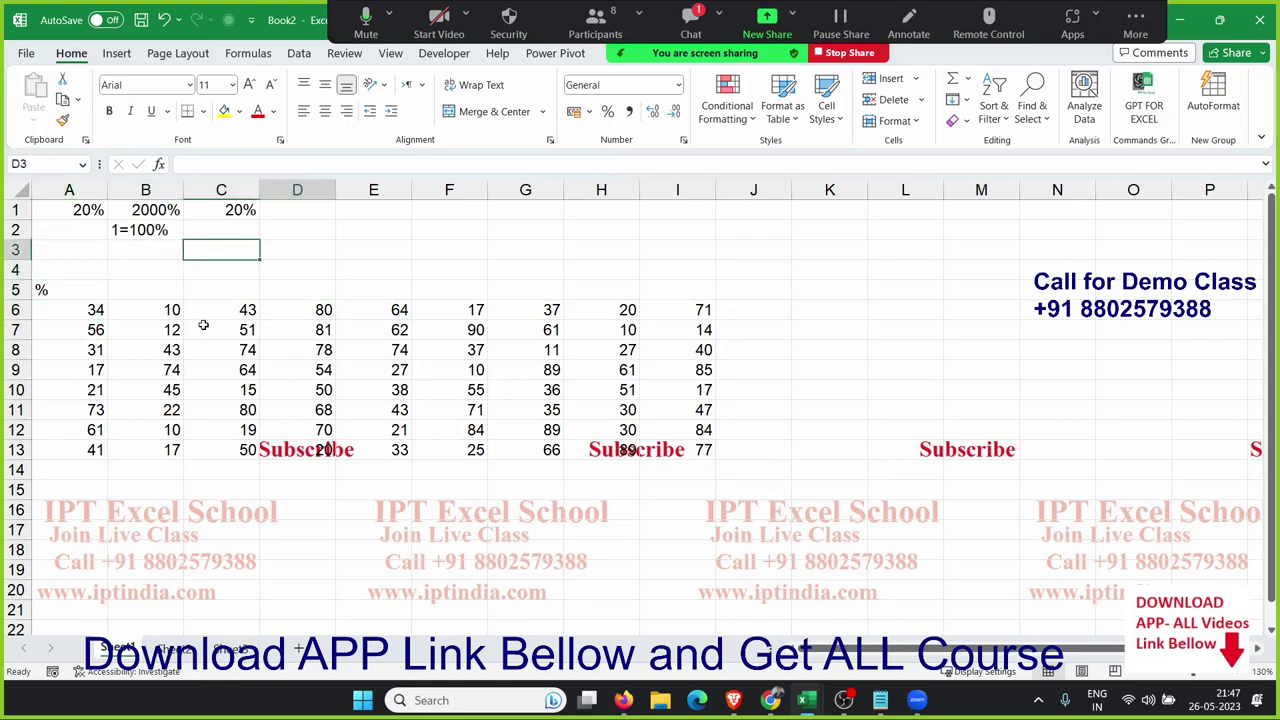
key("Right")
type("500")
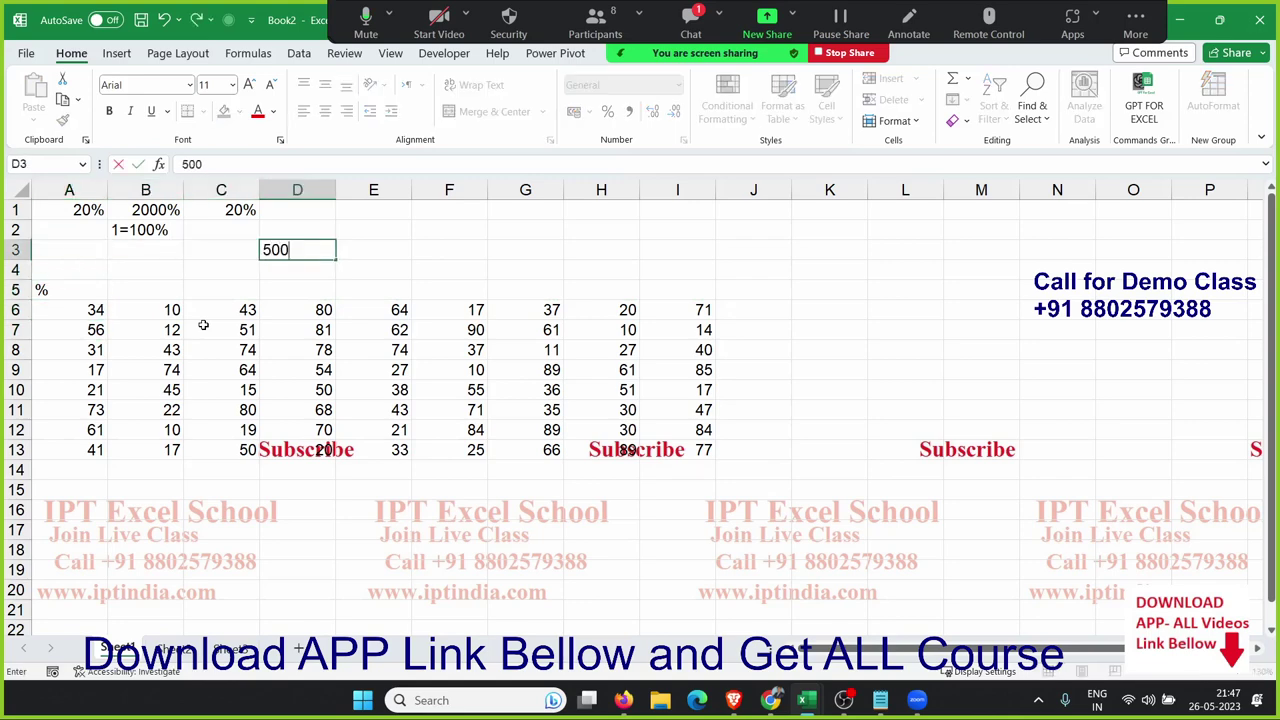
key("Right")
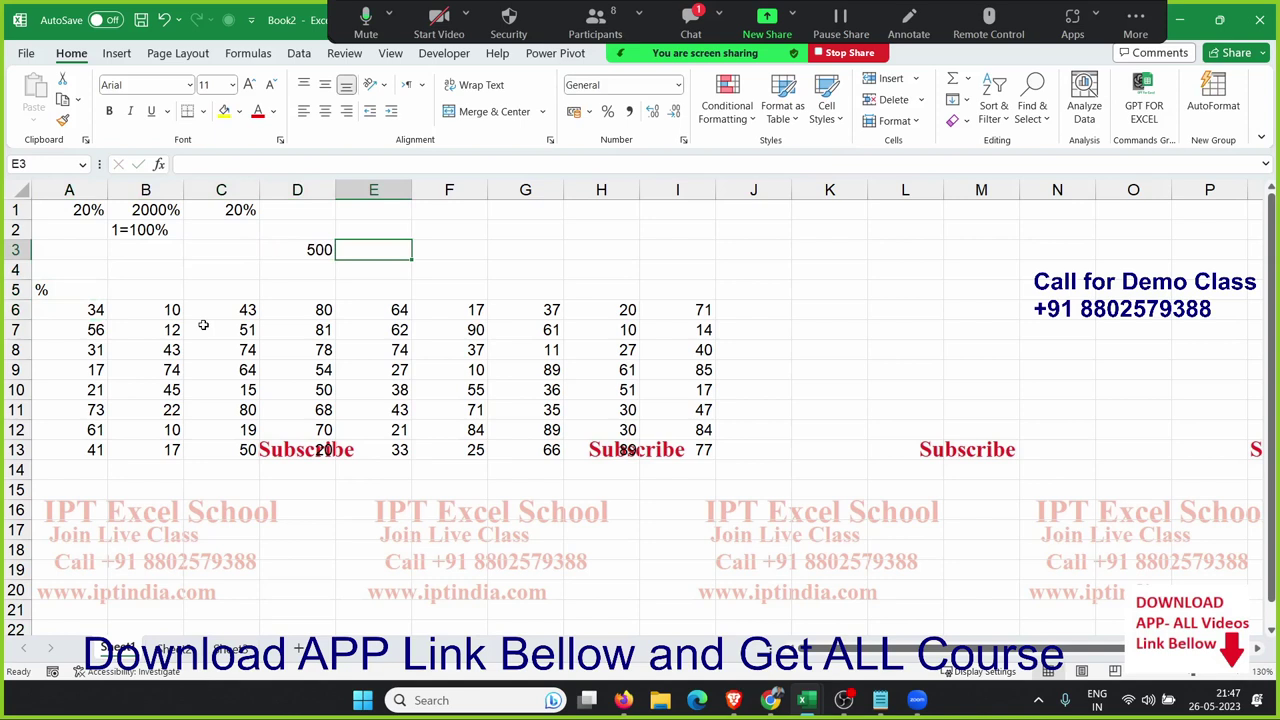
type("34")
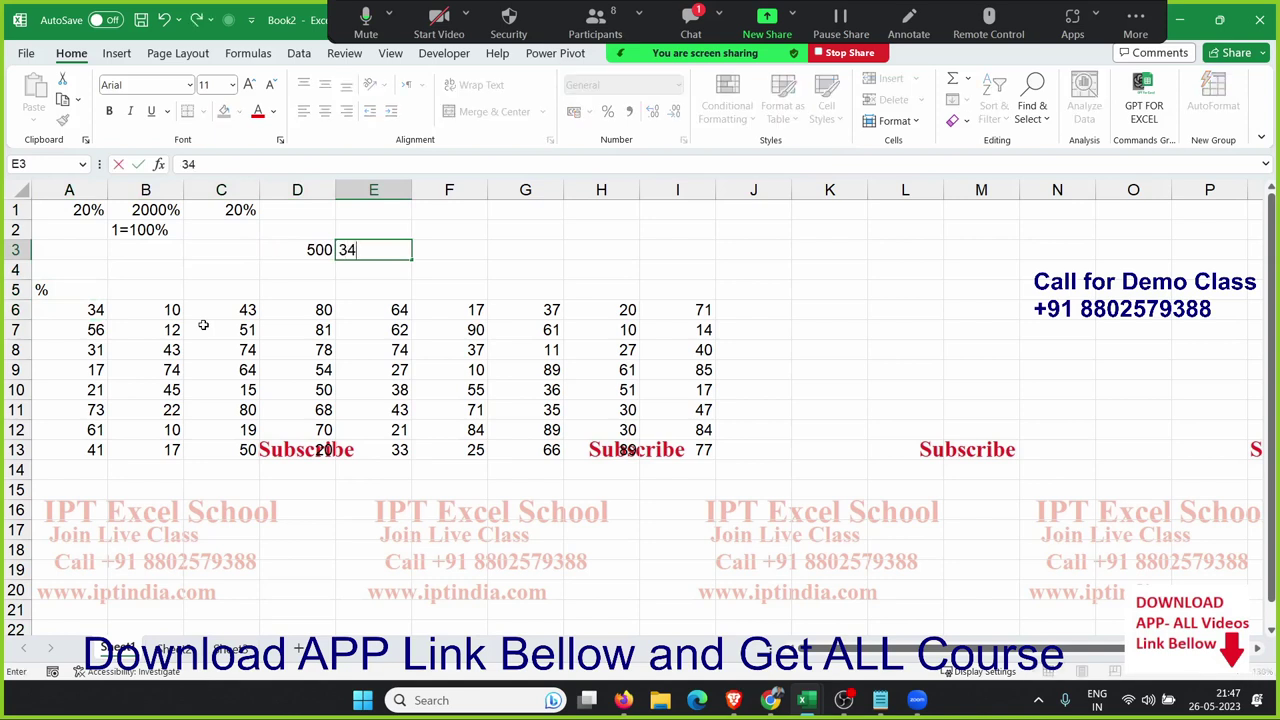
type("%")
key("Return")
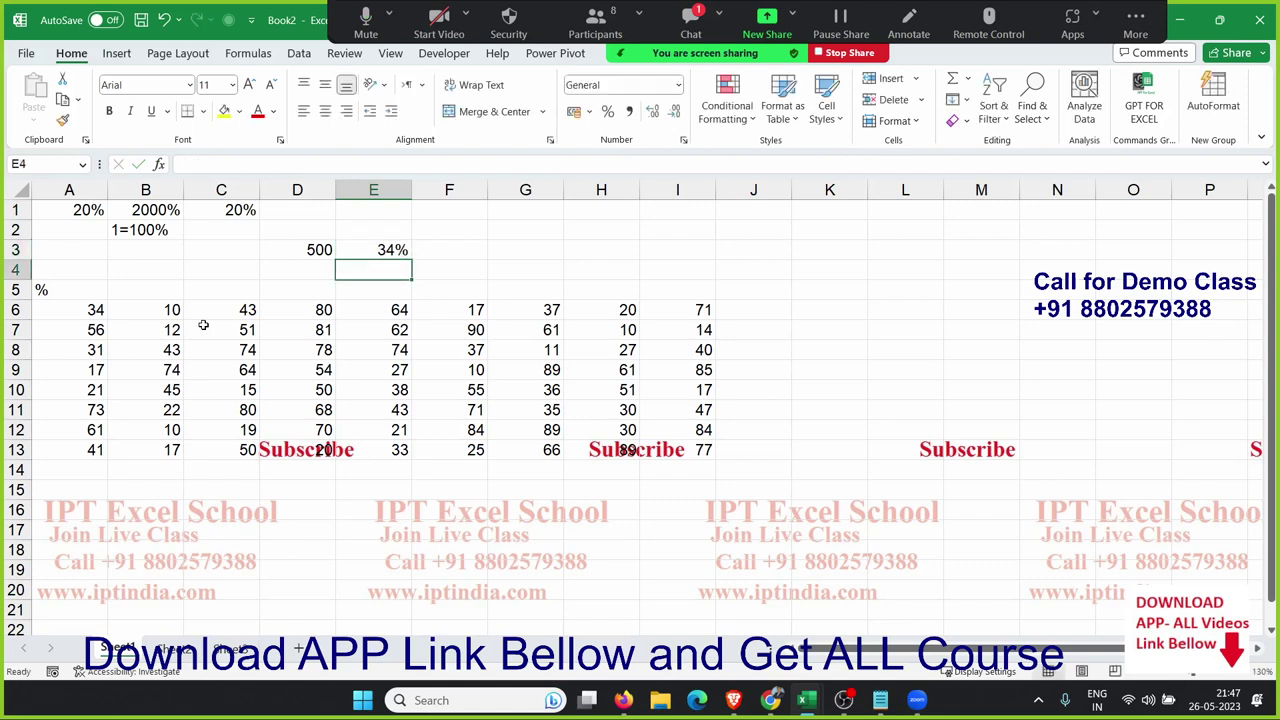
Enter =D3*E3 in F3, giving 170
key("Right")
key("Up")
type("=")
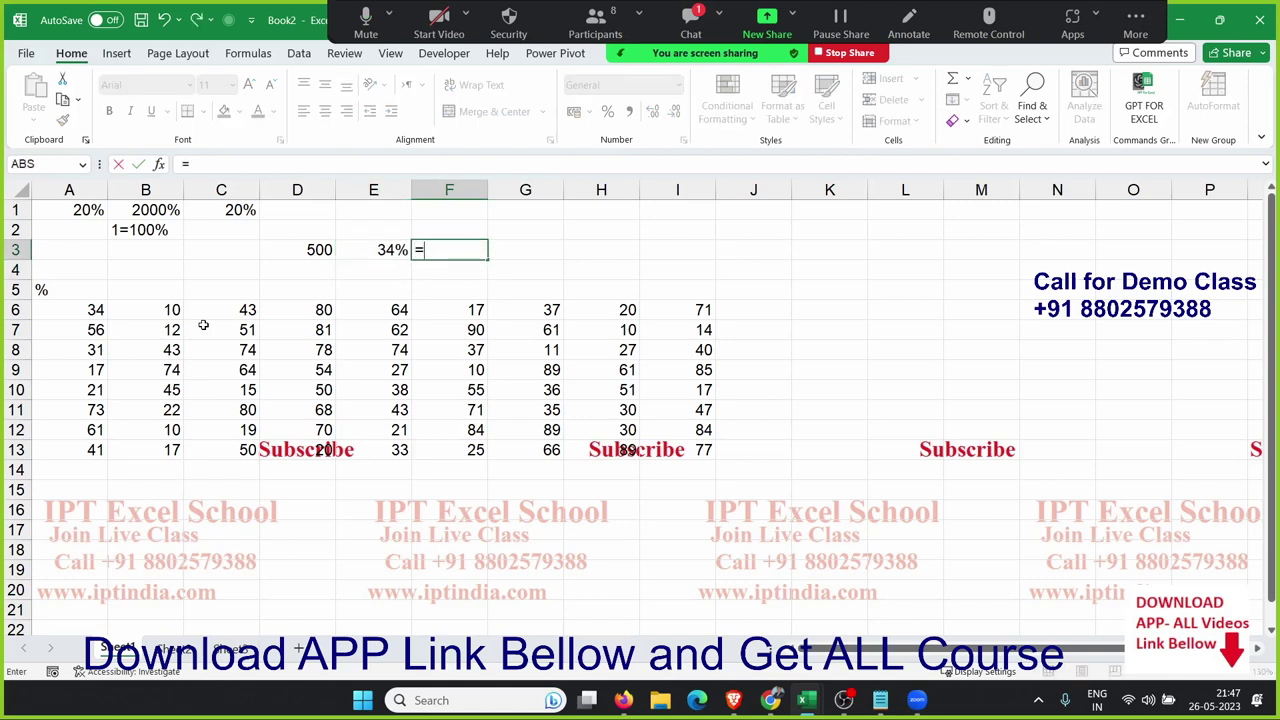
key("Left")
key("Left")
type("*")
key("Left")
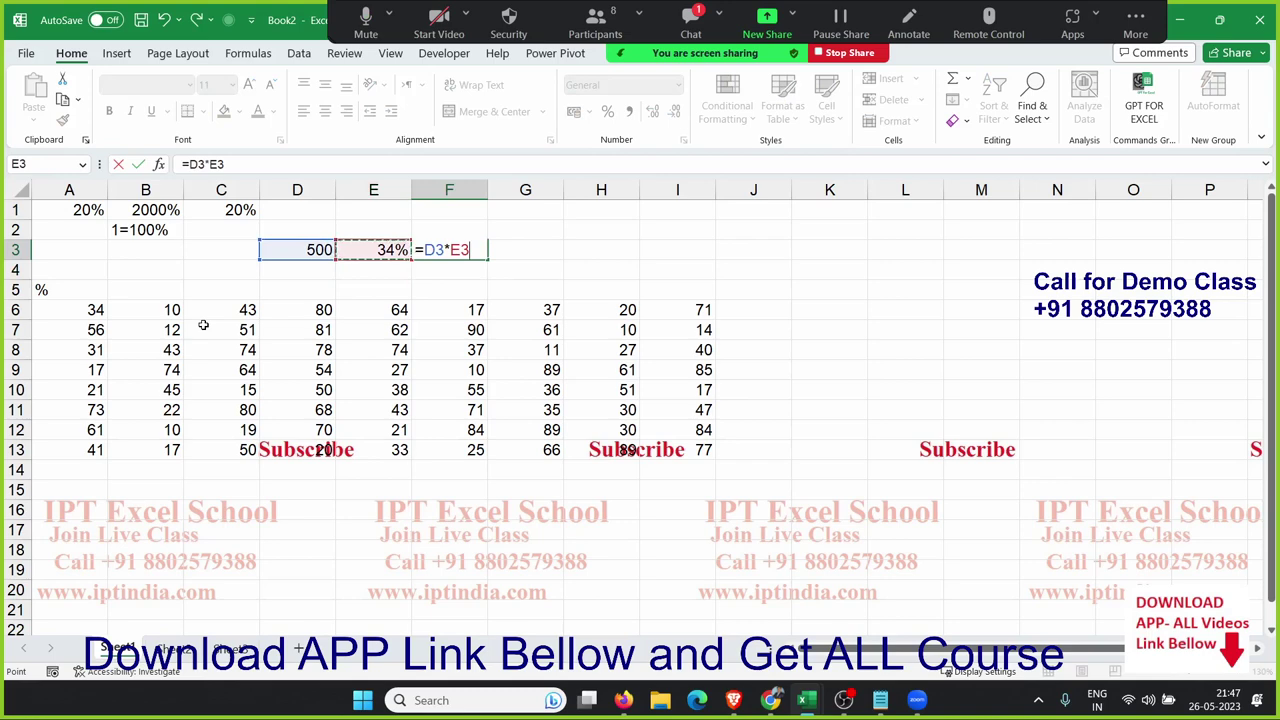
key("Return")
key("Left")
Enter 34 in E4 and the formula =D3*E4 in F4
type("=")
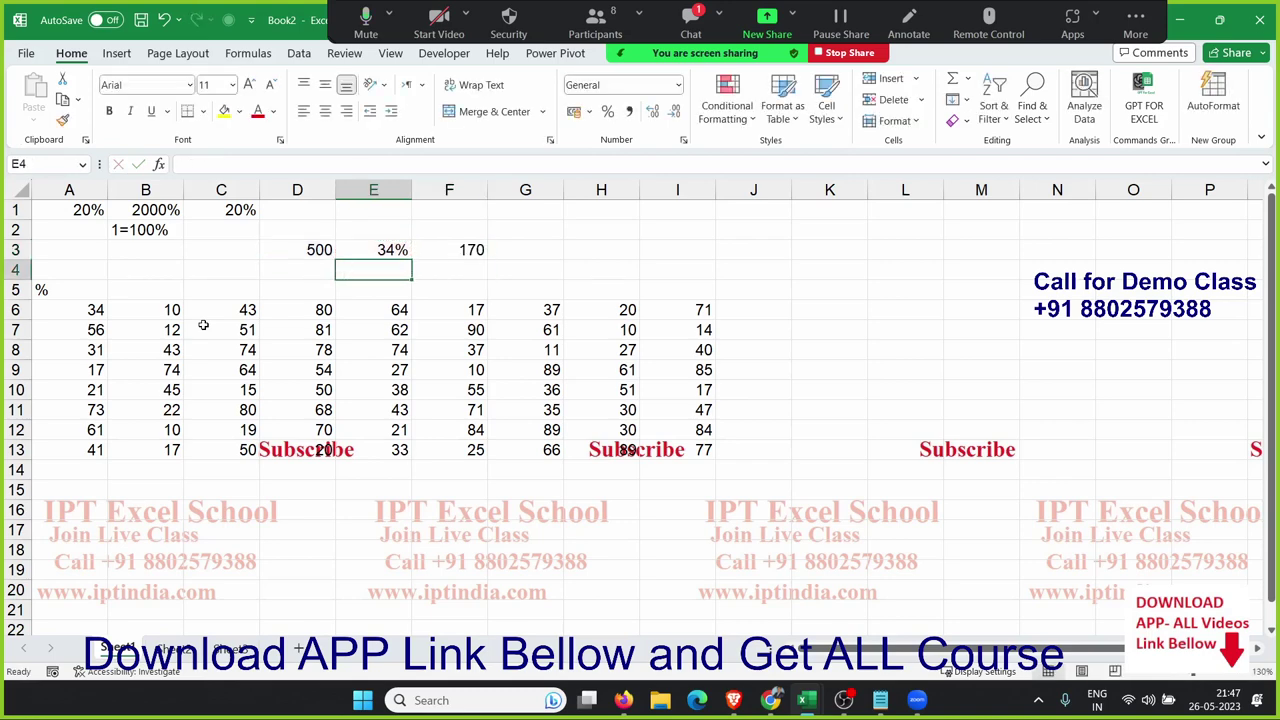
key("BackSpace")
type("34")
key("Tab")
type("=")
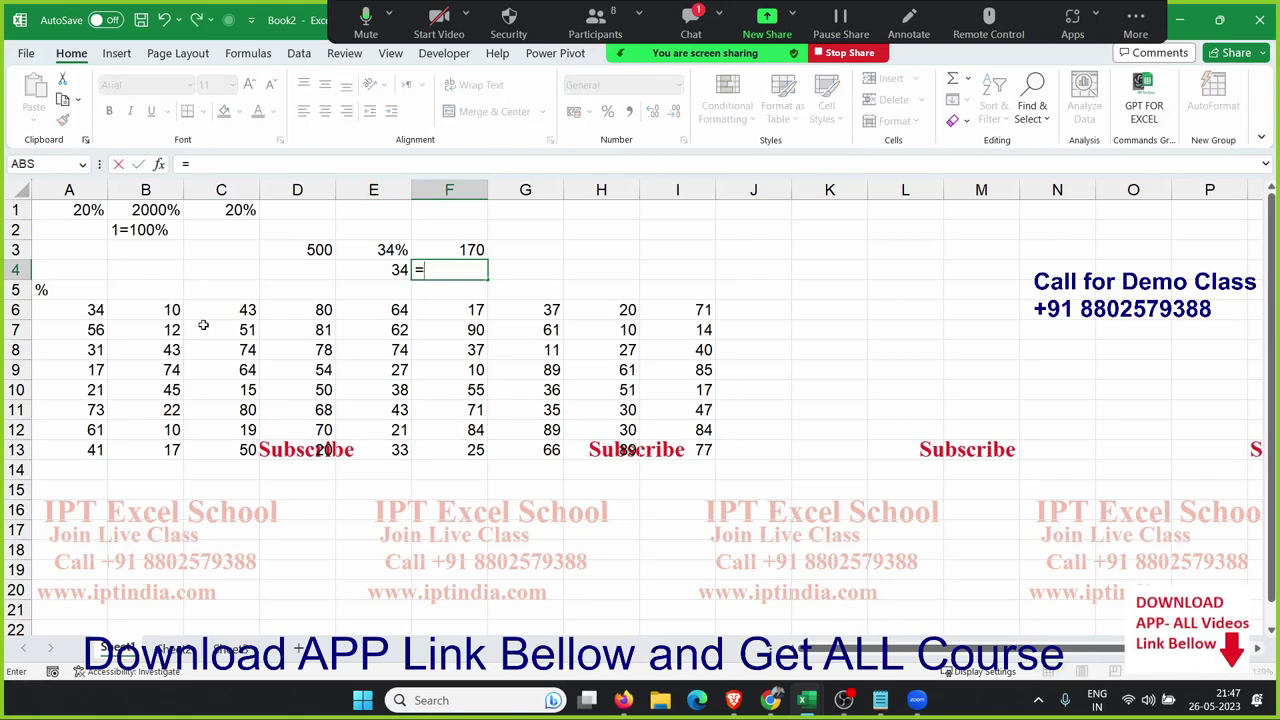
key("Up")
key("Left")
key("Left")
type("*")
key("Left")
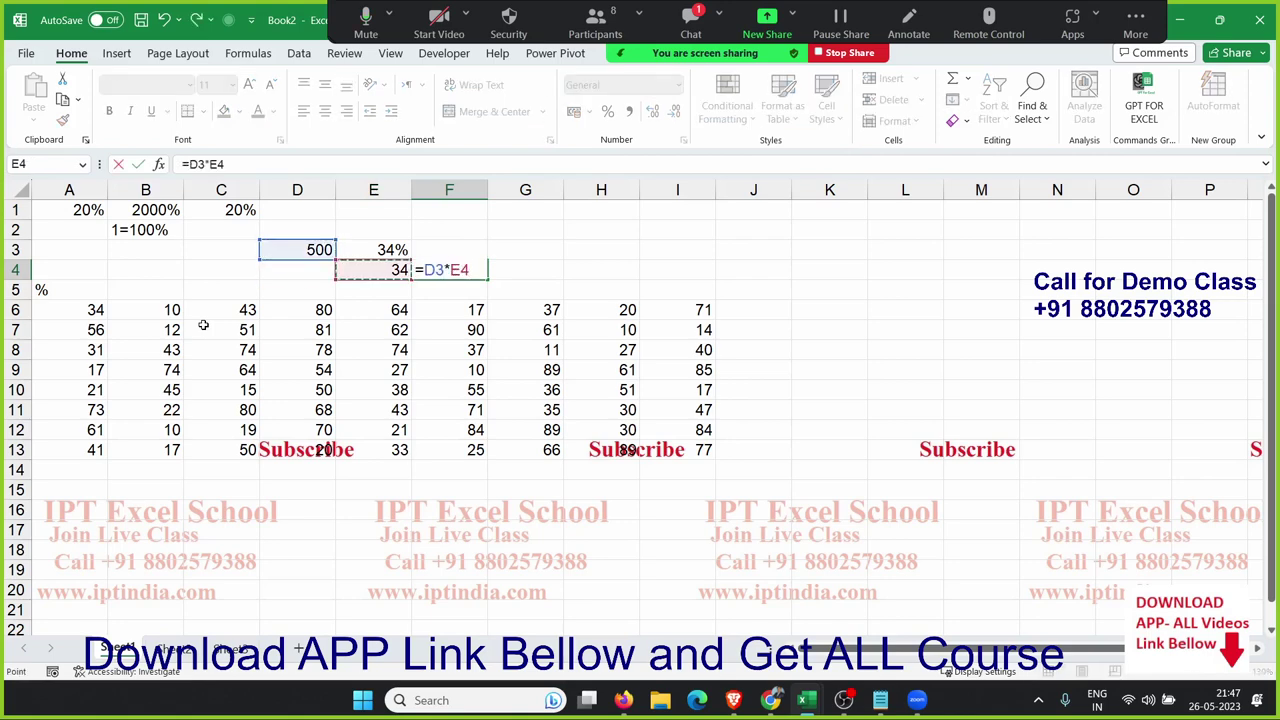
key("ctrl+Return")
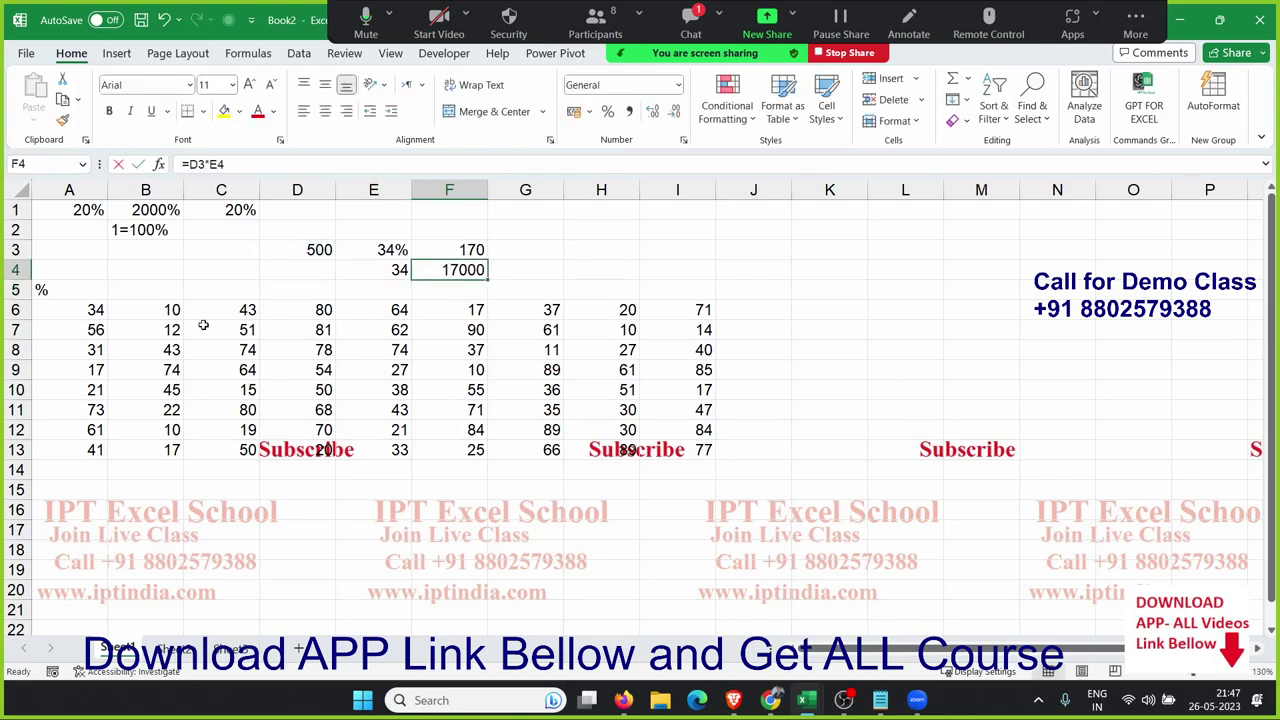
Append /100 to the F4 formula so F4 also shows 170
key("F2")
type("/1")
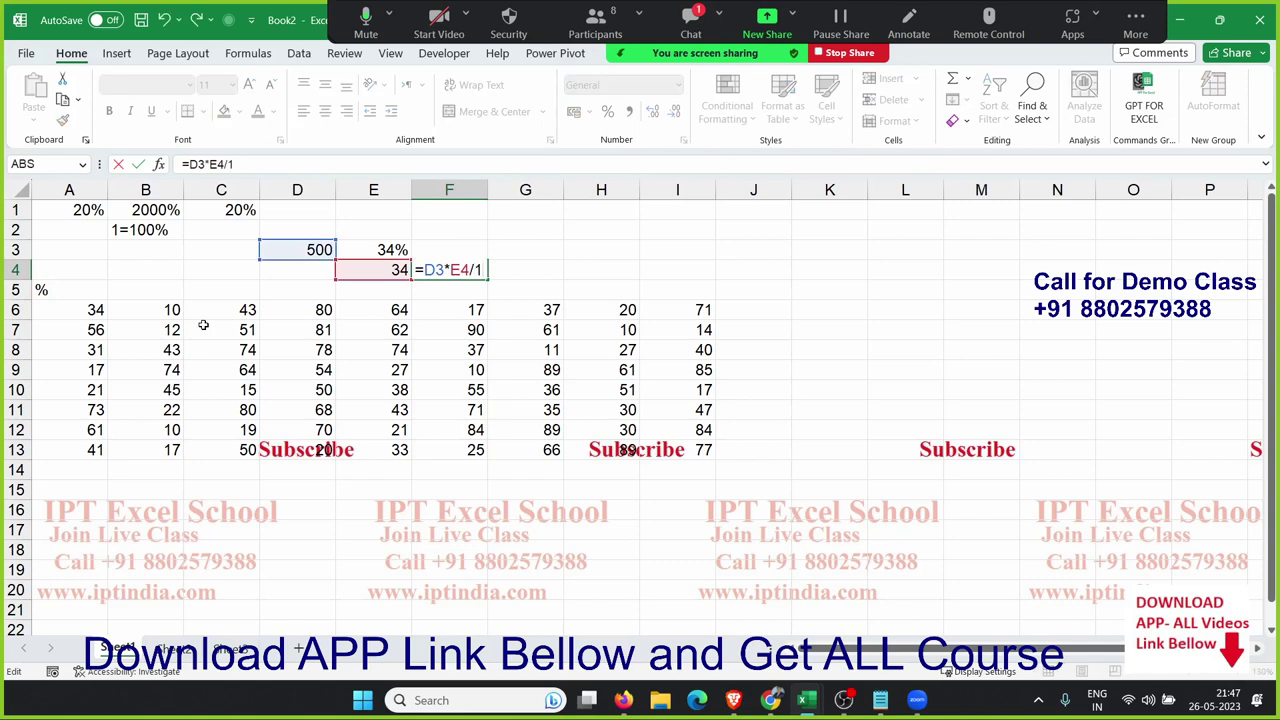
type("00")
left_click(690, 18)
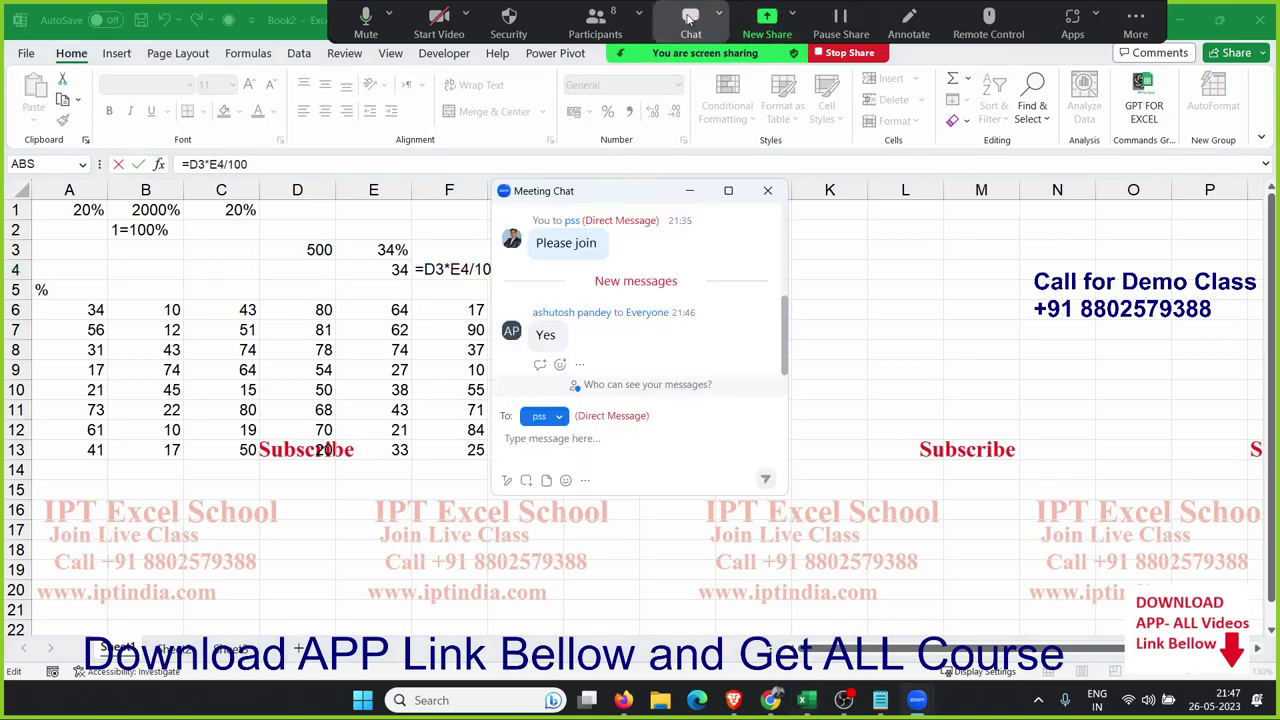
left_click(766, 191)
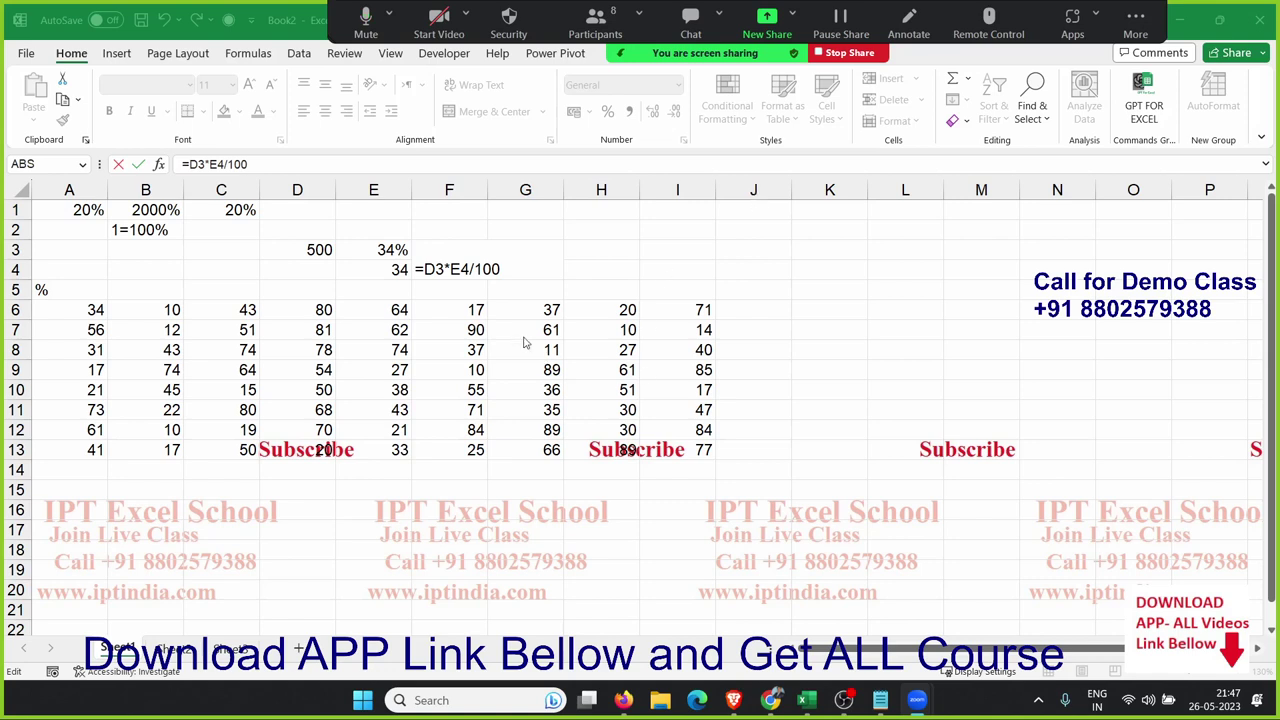
left_click(459, 285)
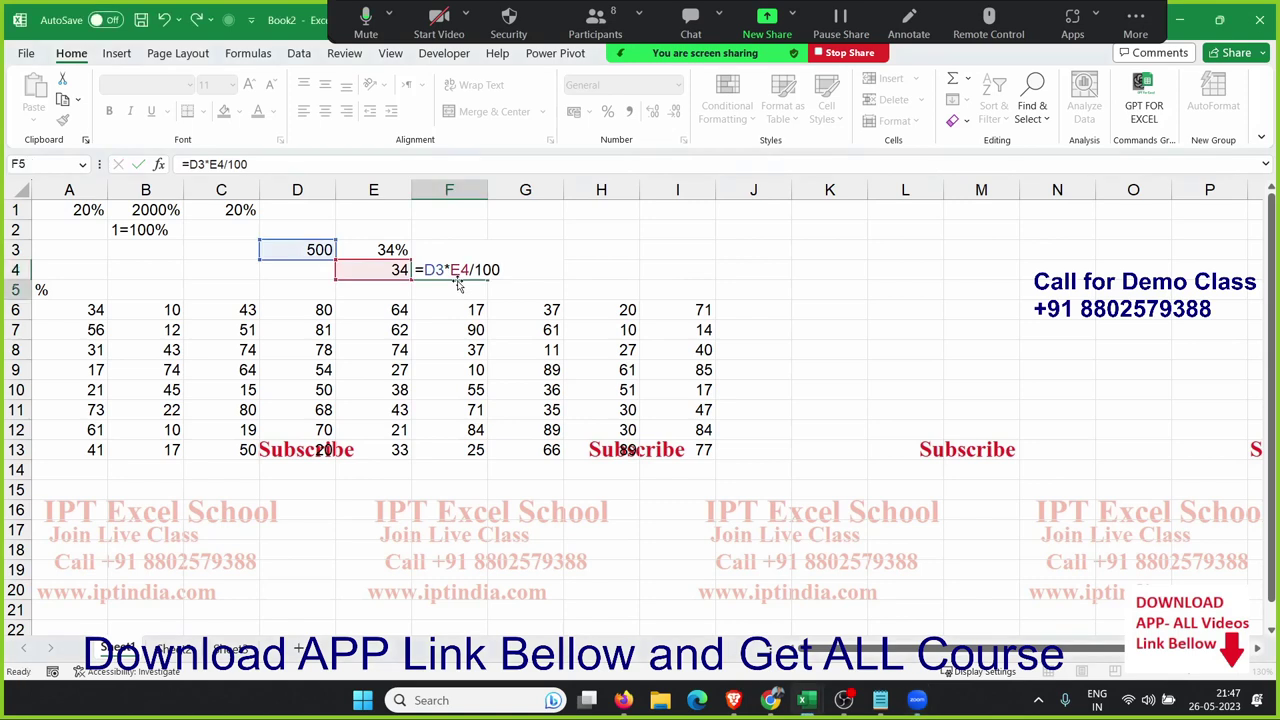
key("Return")
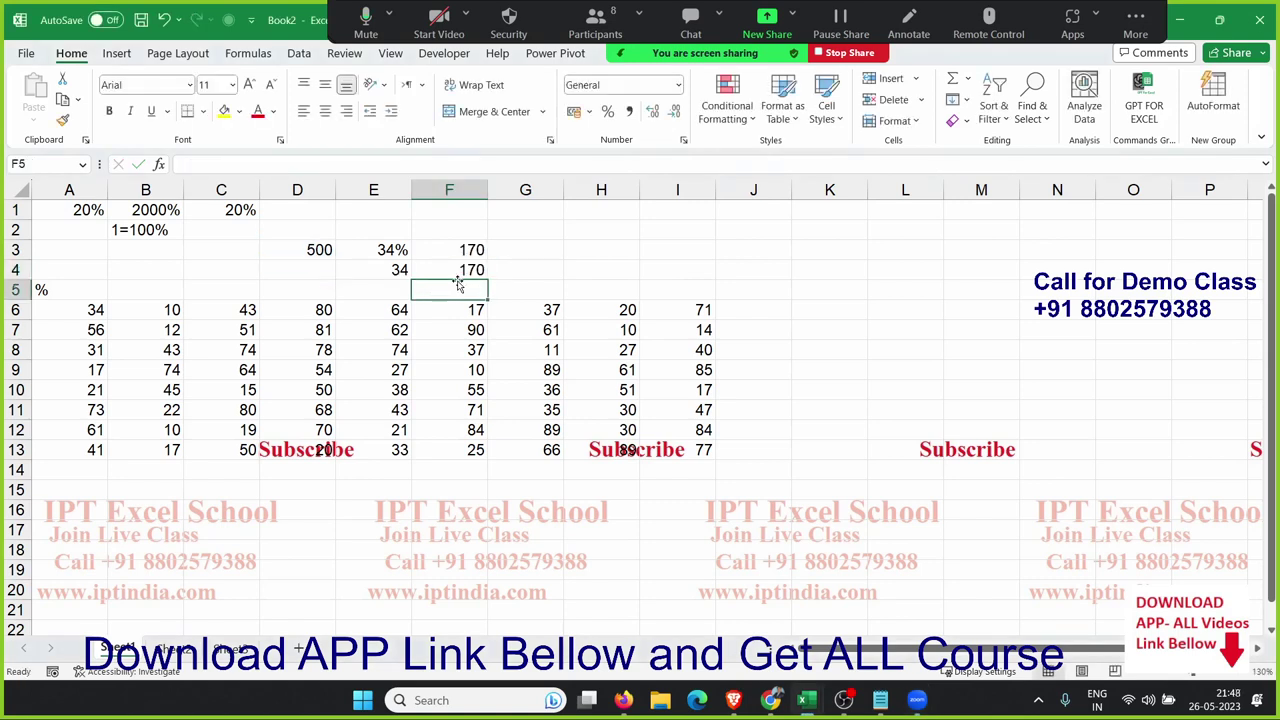
key("Down")
key("ctrl+shift+Left")
key("Right")
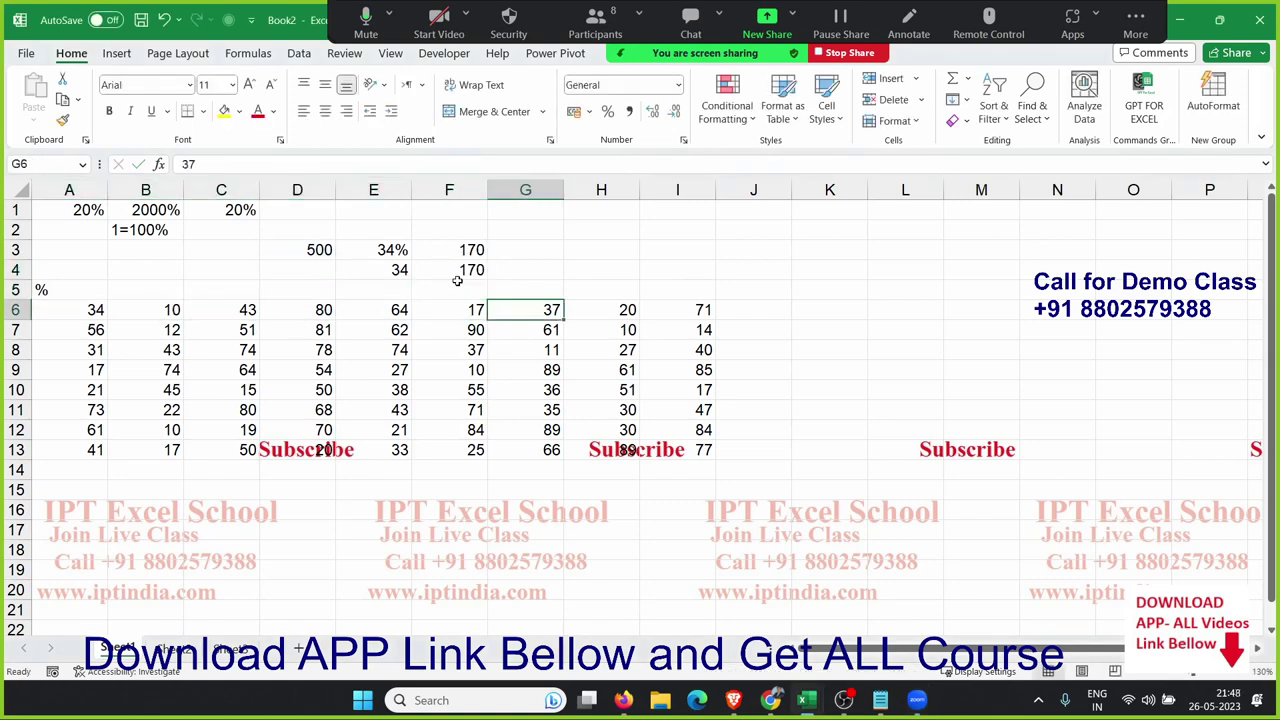
key("Home")
key("ctrl+shift+Right")
key("ctrl+shift+Down")
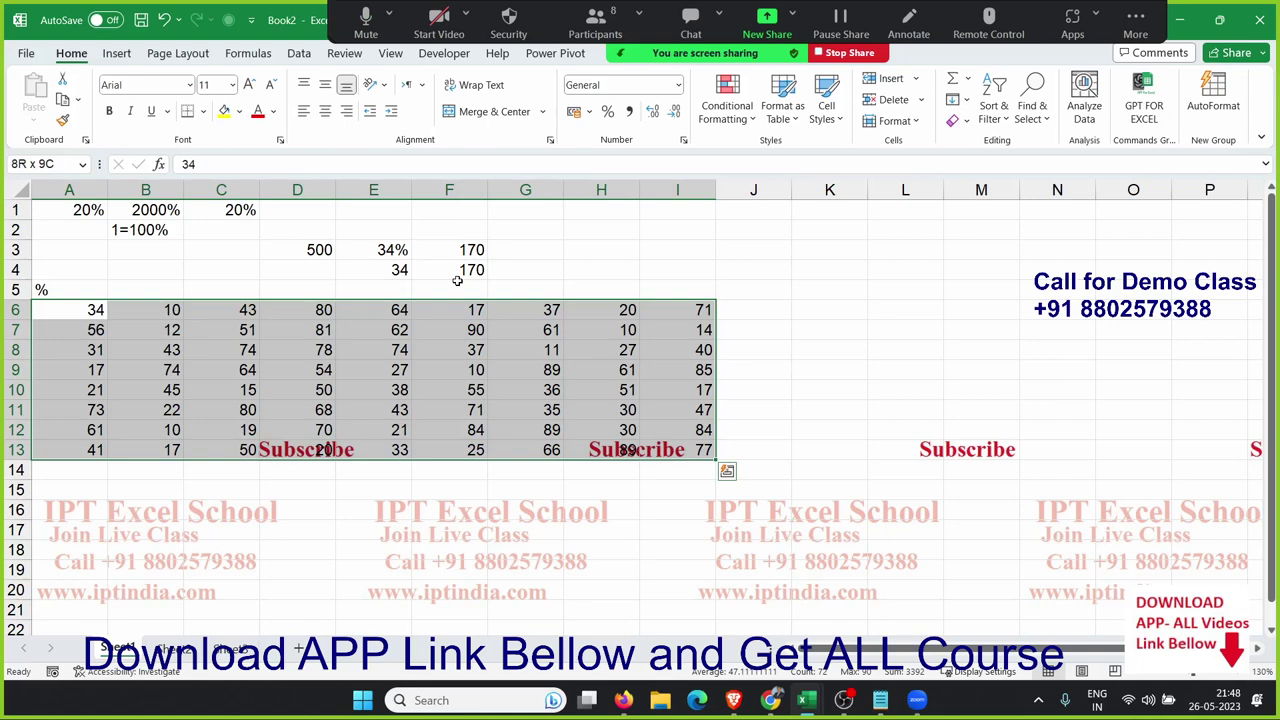
key("ctrl+shift+Up")
key("ctrl+shift+Left")
key("ctrl+shift+Right")
key("ctrl+shift+Down")
key("ctrl+q")
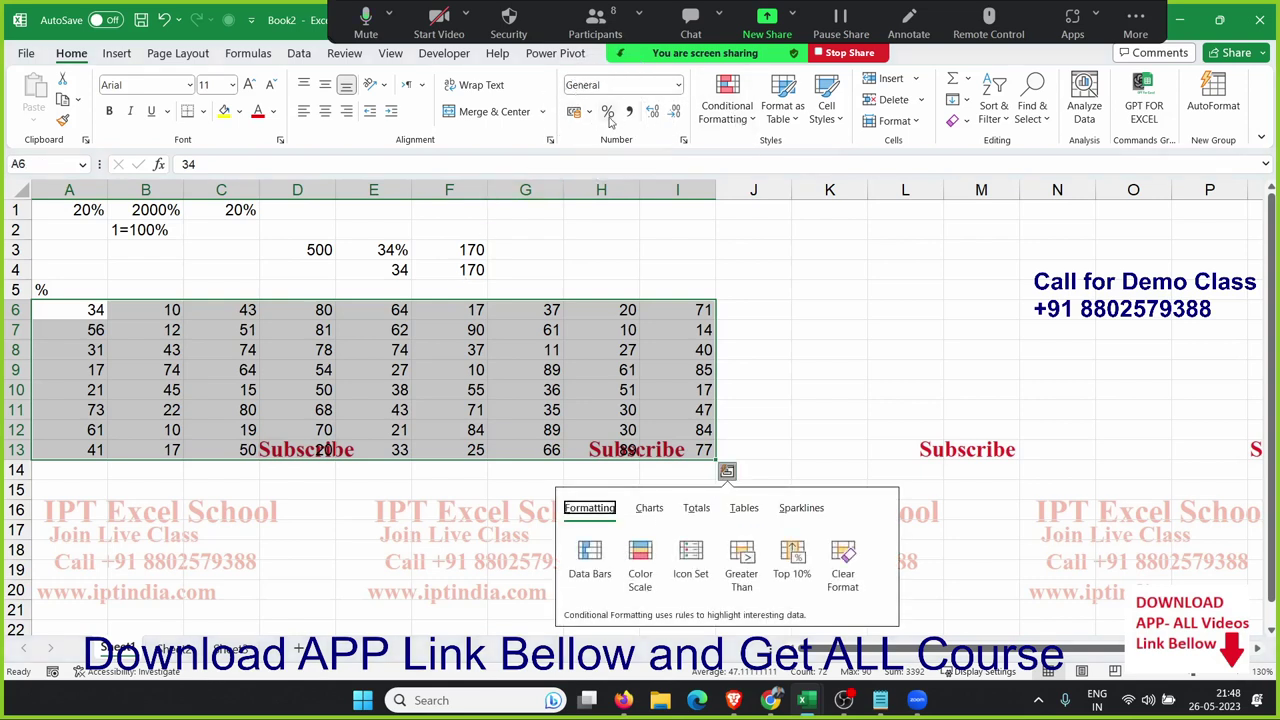
left_click(607, 112)
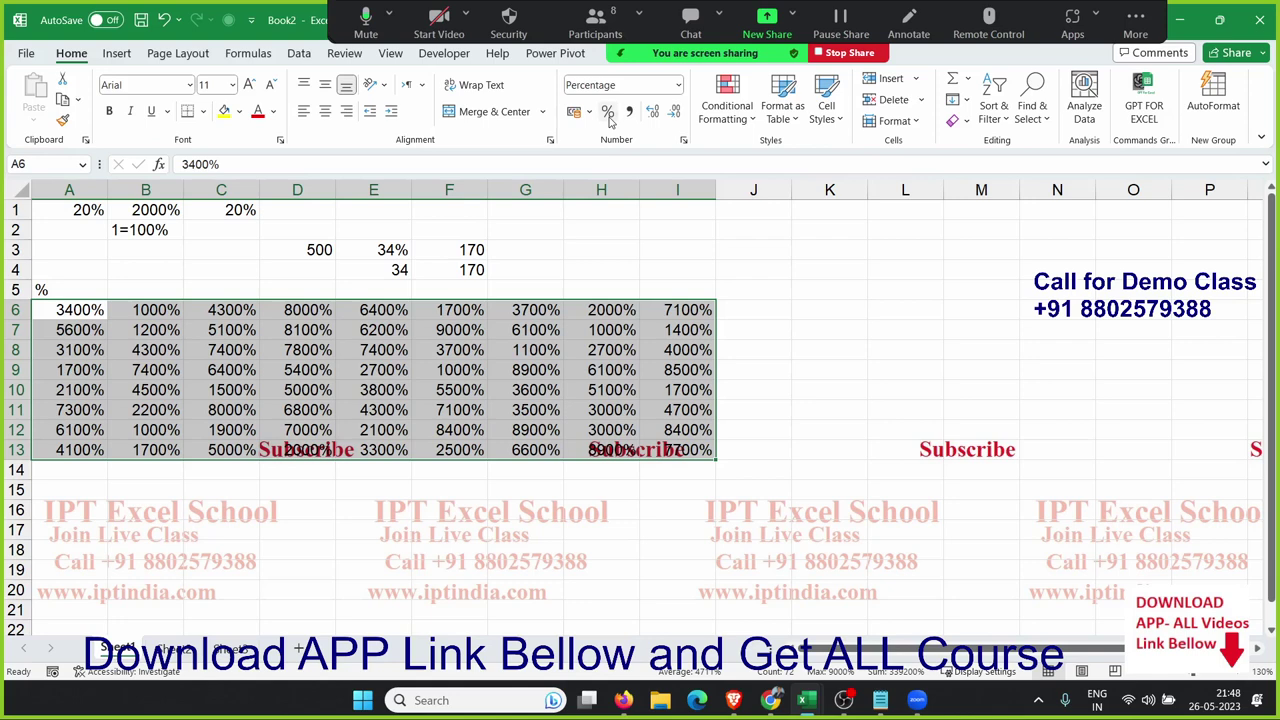
key("ctrl+z")
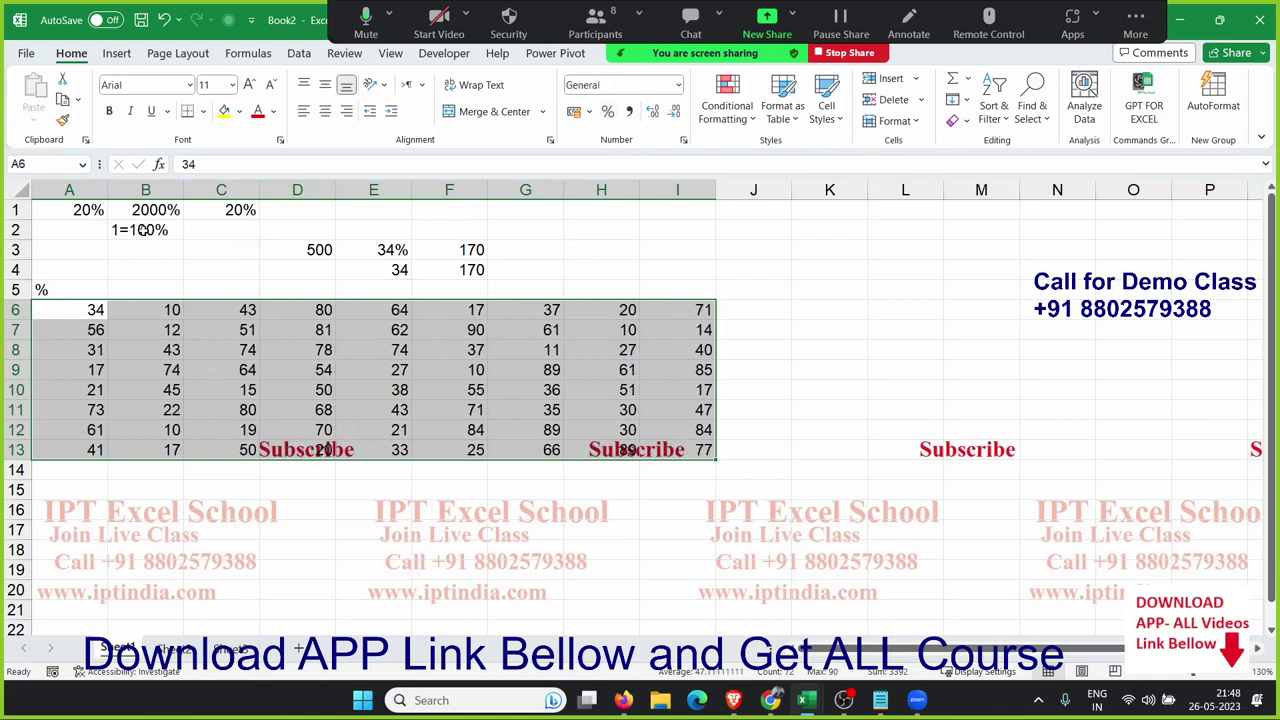
key("ctrl+q")
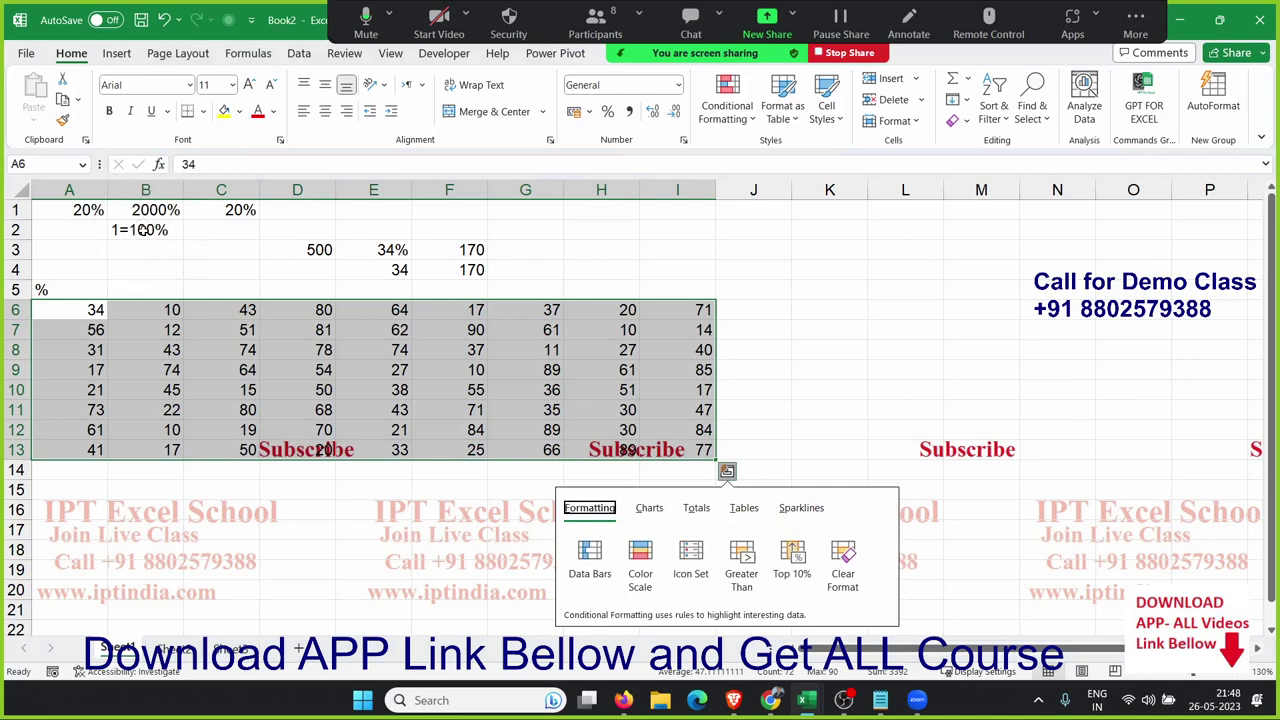
left_click(205, 334)
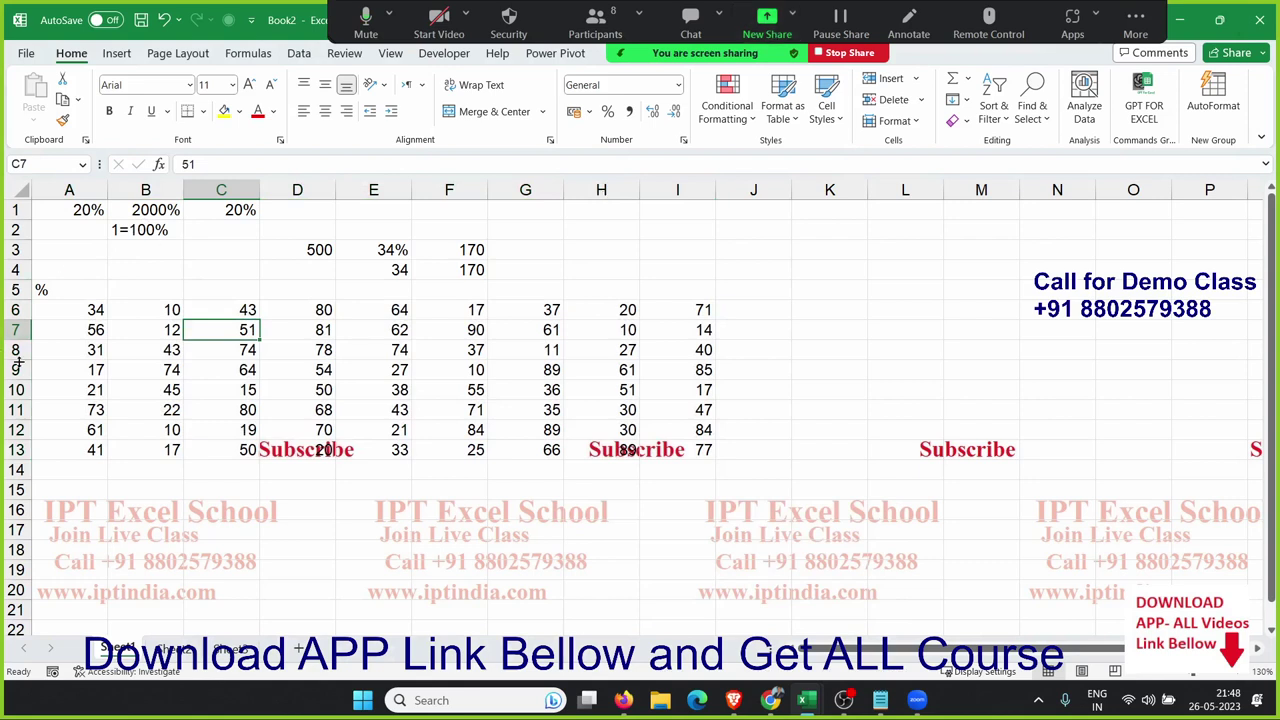
left_click(66, 311)
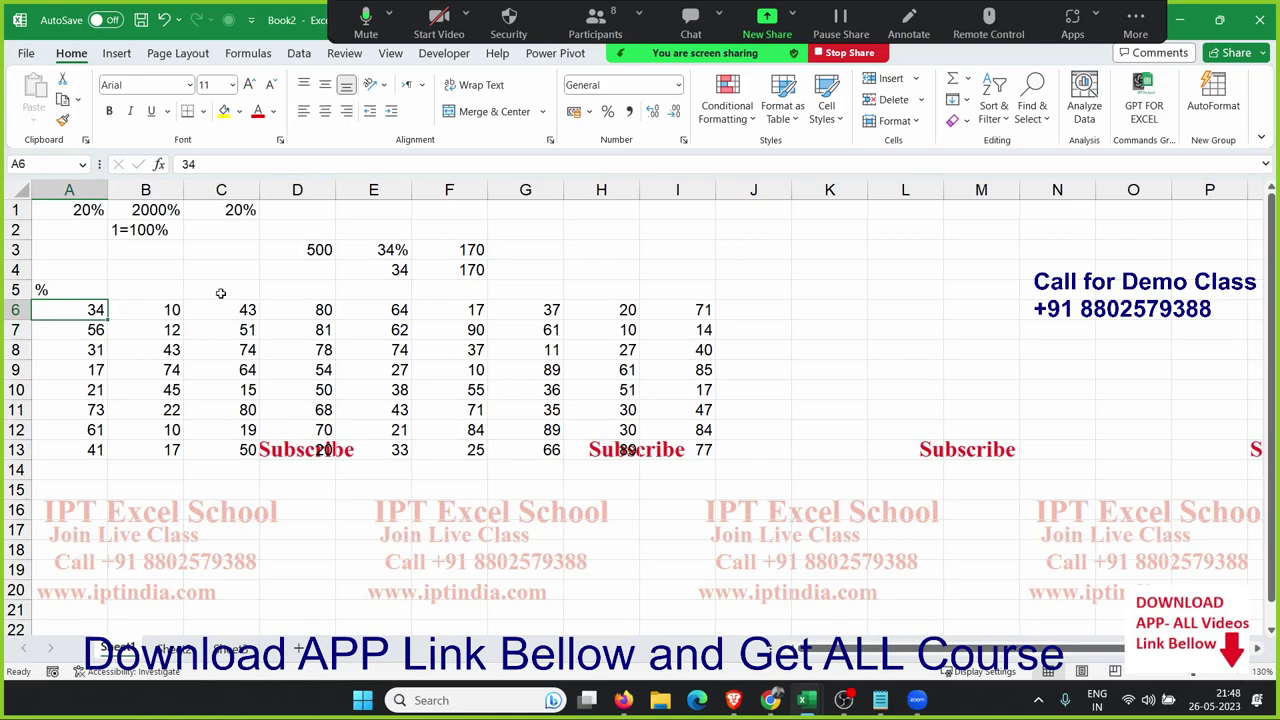
left_click(237, 160)
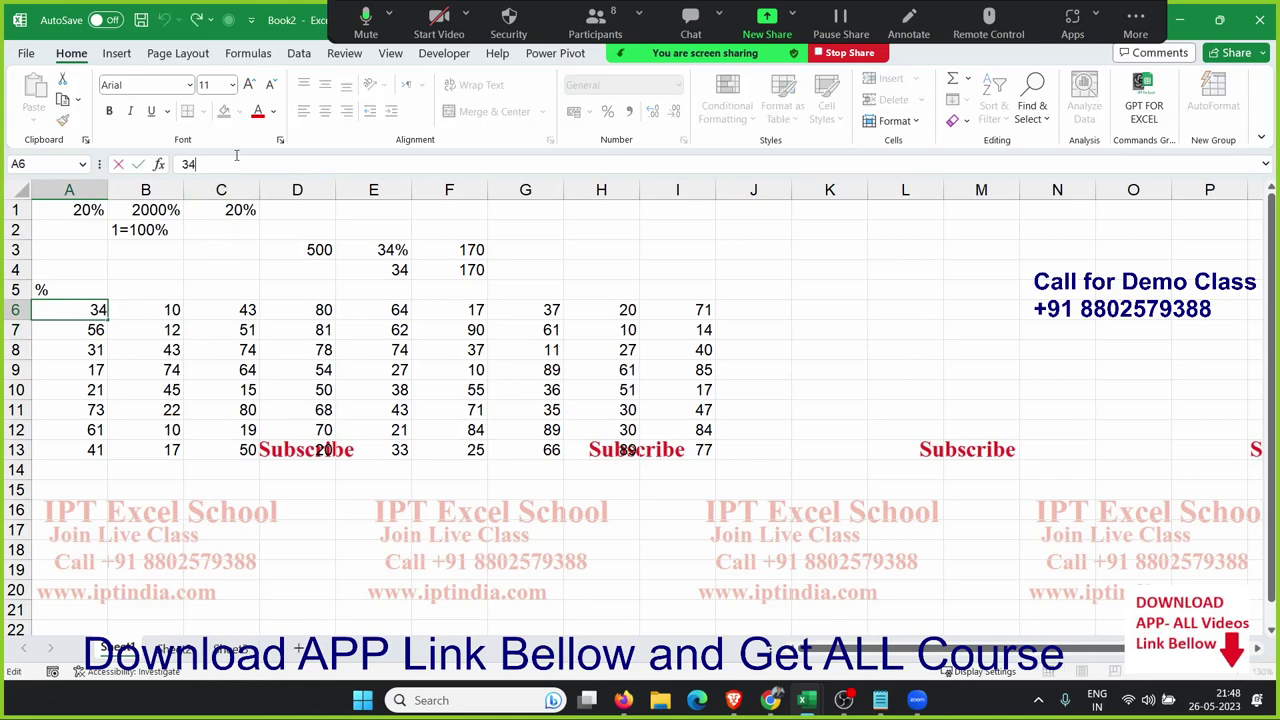
type("%")
key("Return")
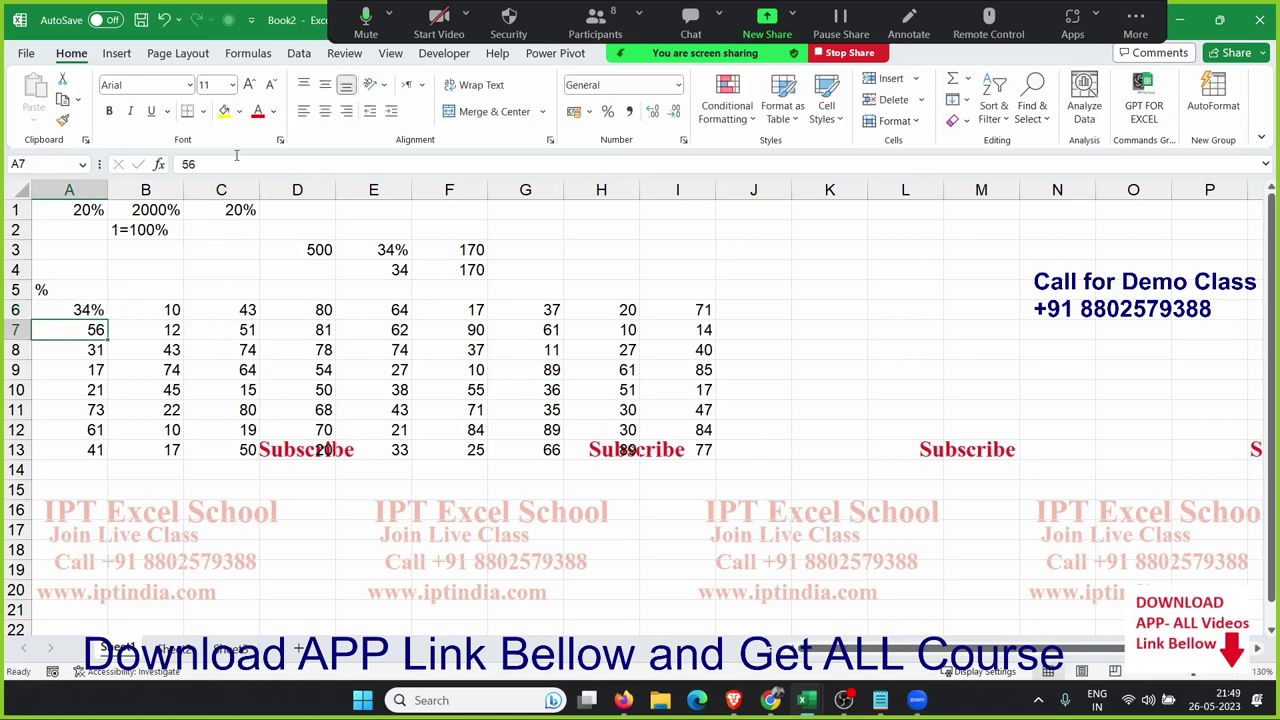
left_click(237, 158)
type("%")
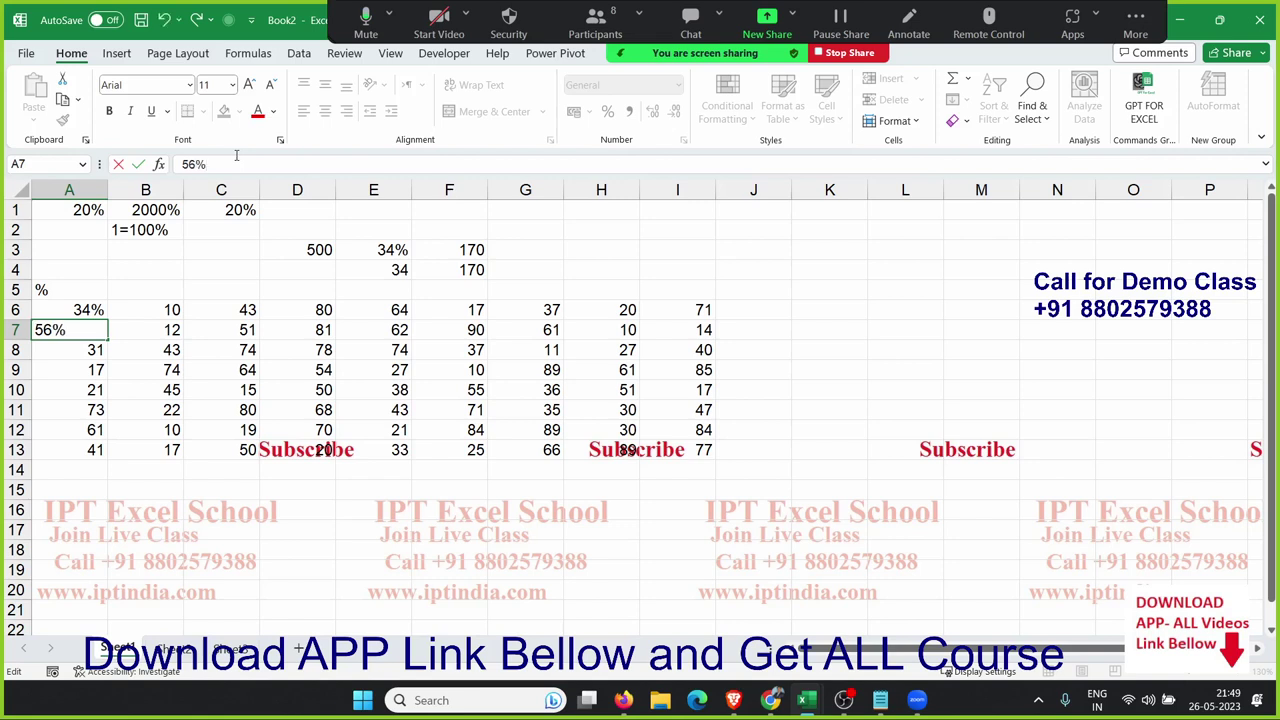
key("Return")
left_click(237, 158)
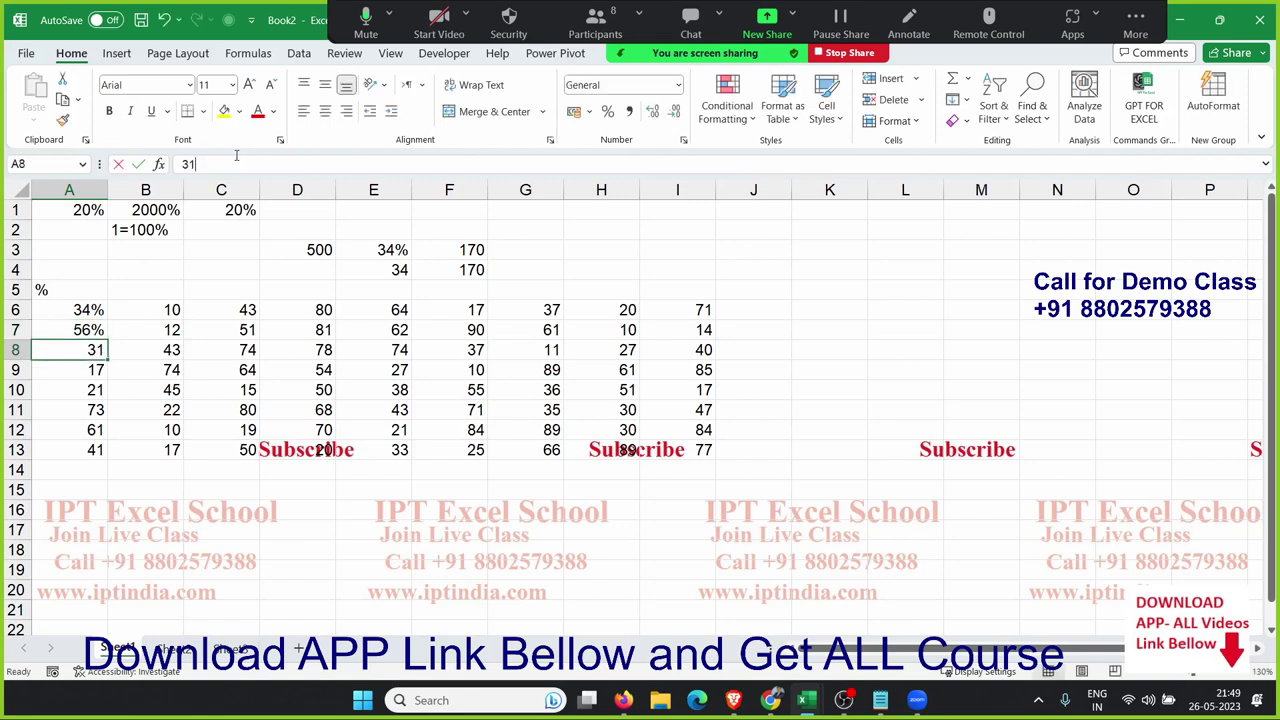
type("%")
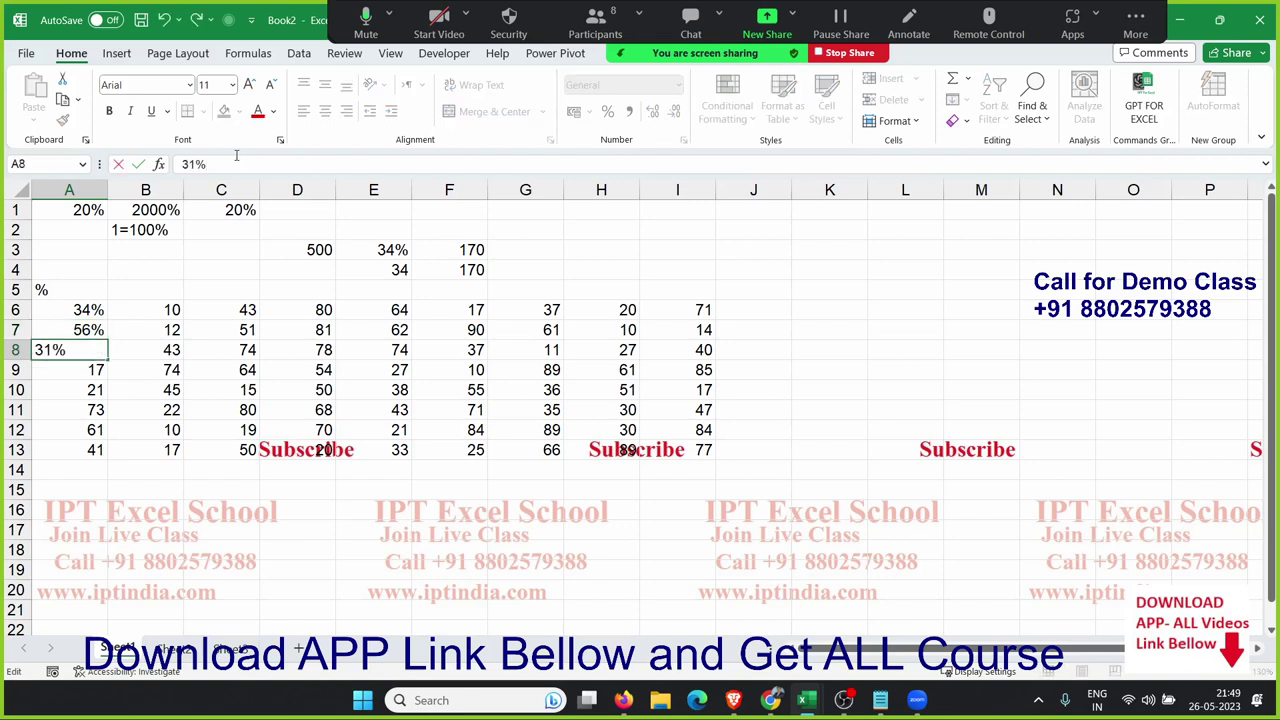
key("Return")
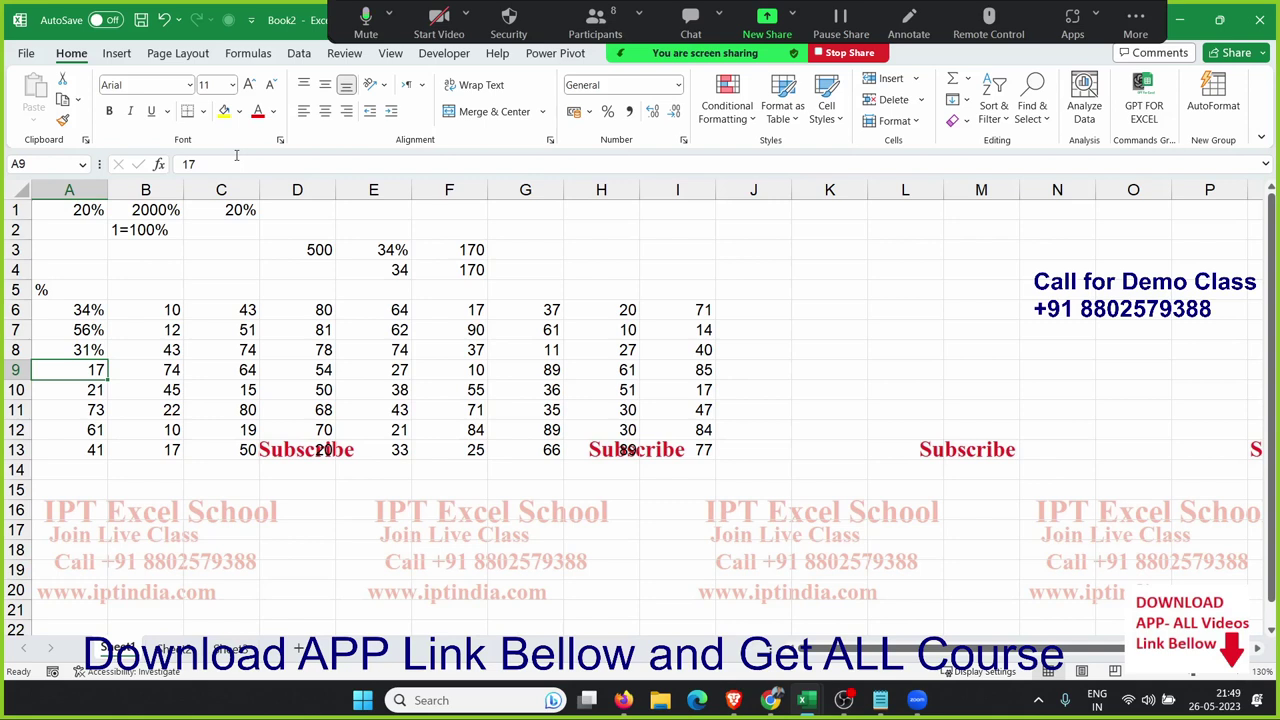
key("ctrl+z")
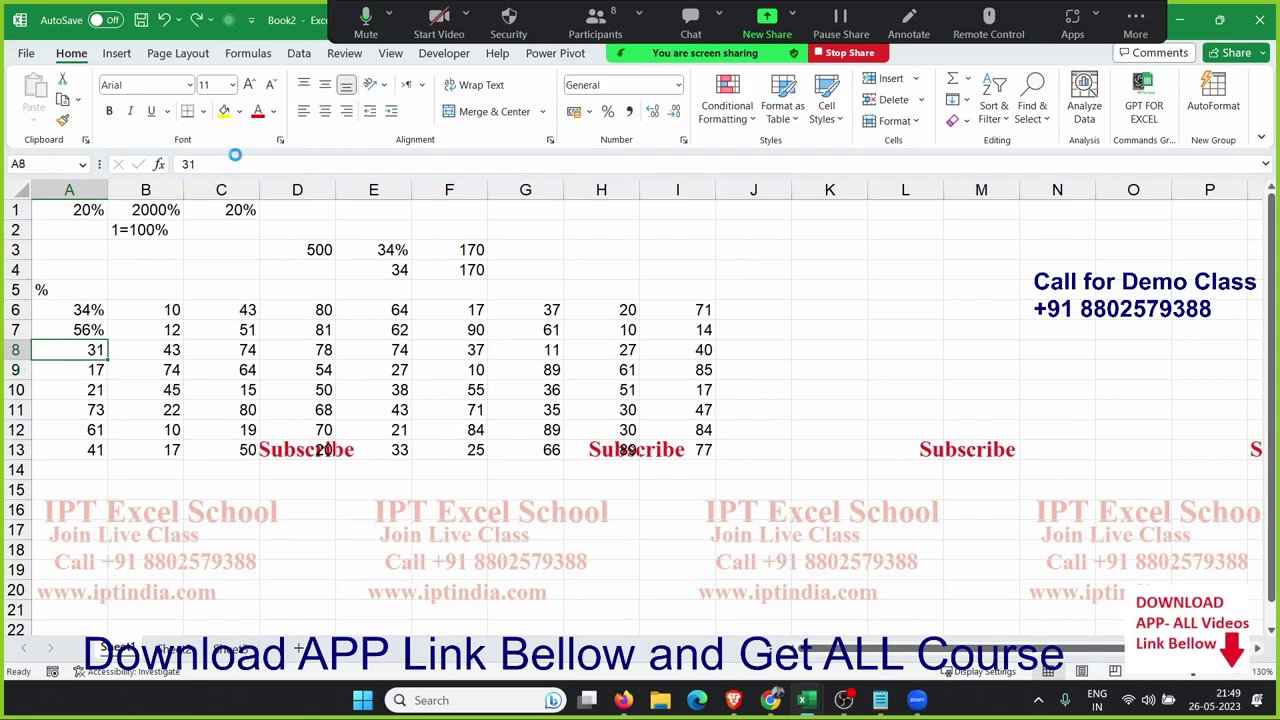
key("ctrl+z")
key("ctrl+z")
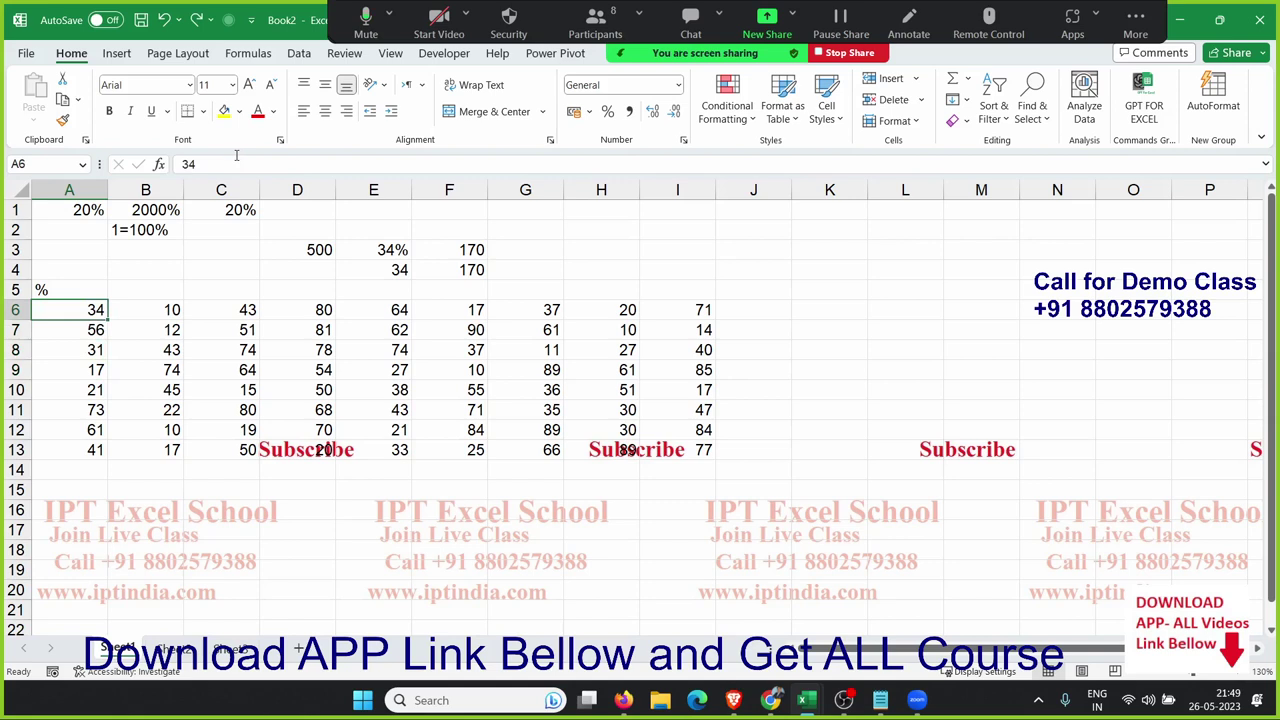
type("0.34")
key("Return")
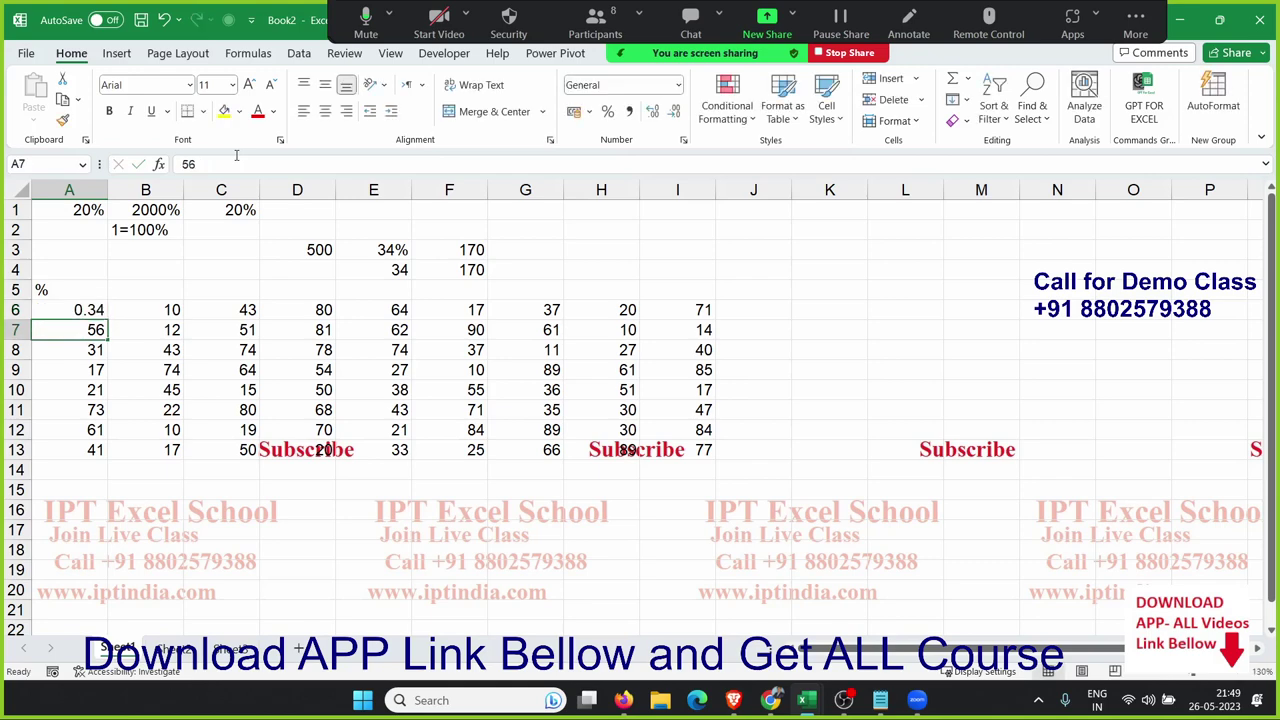
key("F2")
key("BackSpace")
key("BackSpace")
type(".056")
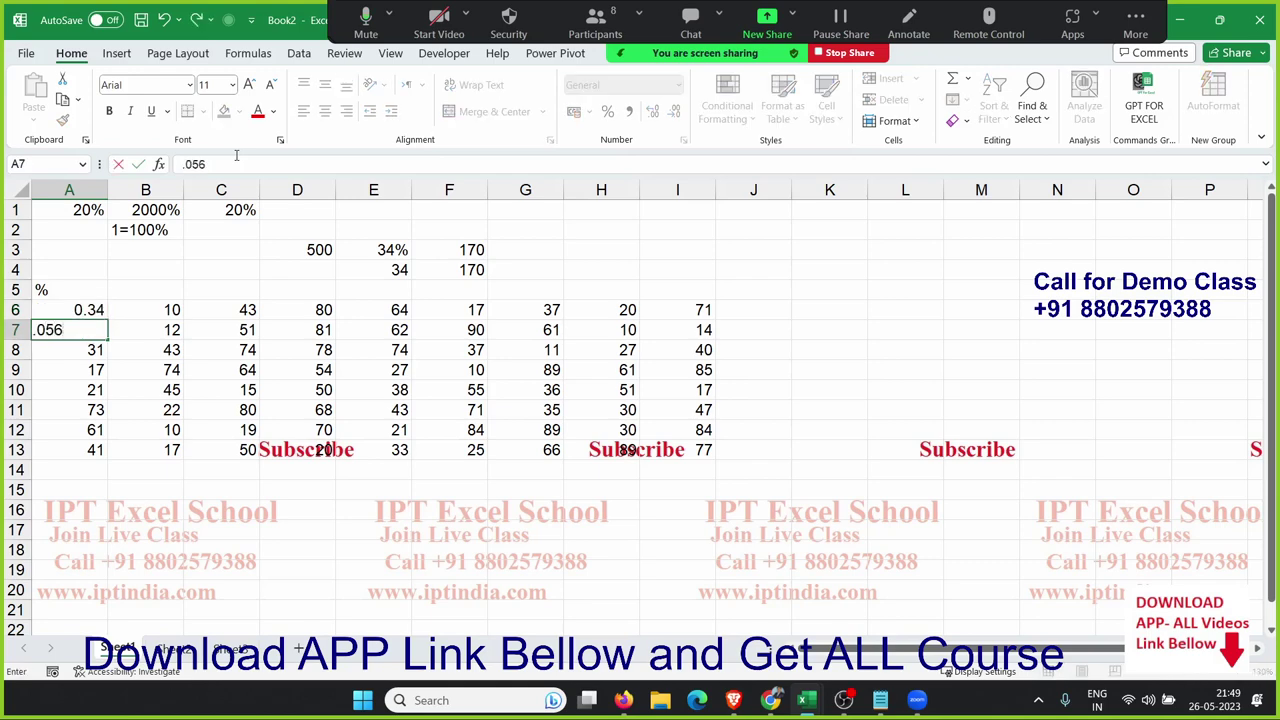
key("Return")
key("Up")
key("F2")
key("Left")
key("Left")
key("BackSpace")
key("Return")
key("Up")
key("shift+Up")
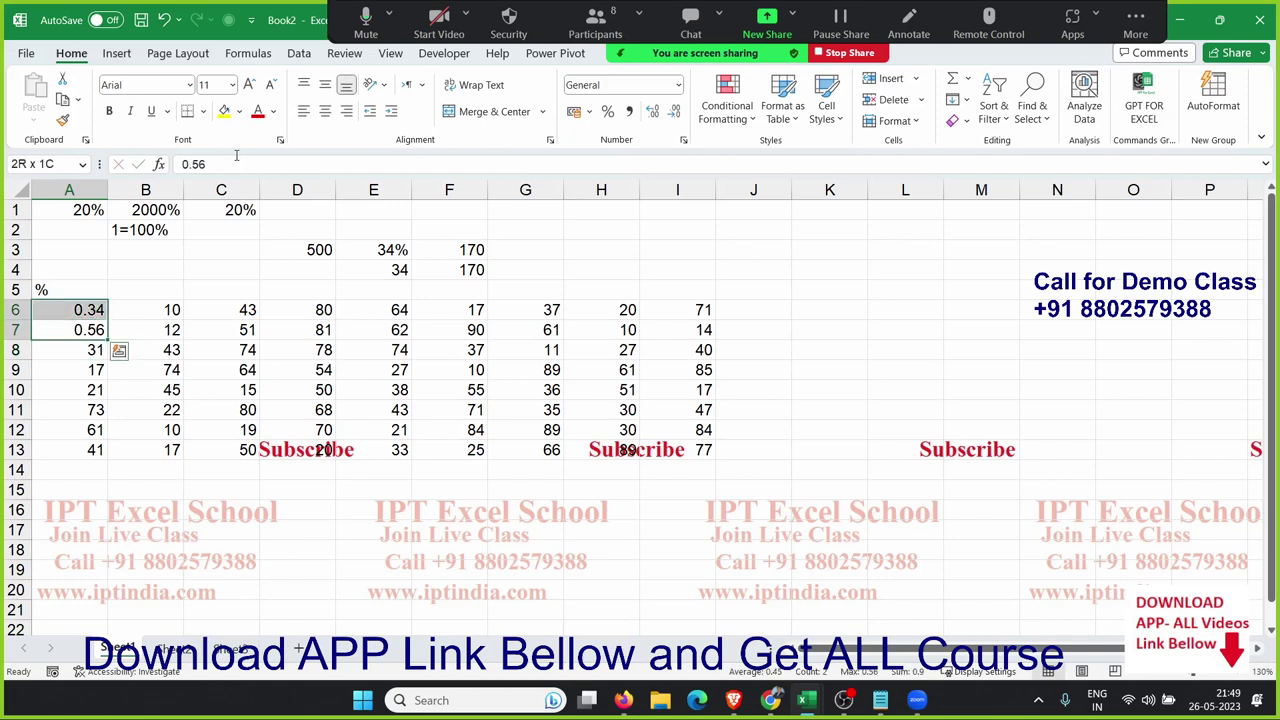
left_click(607, 112)
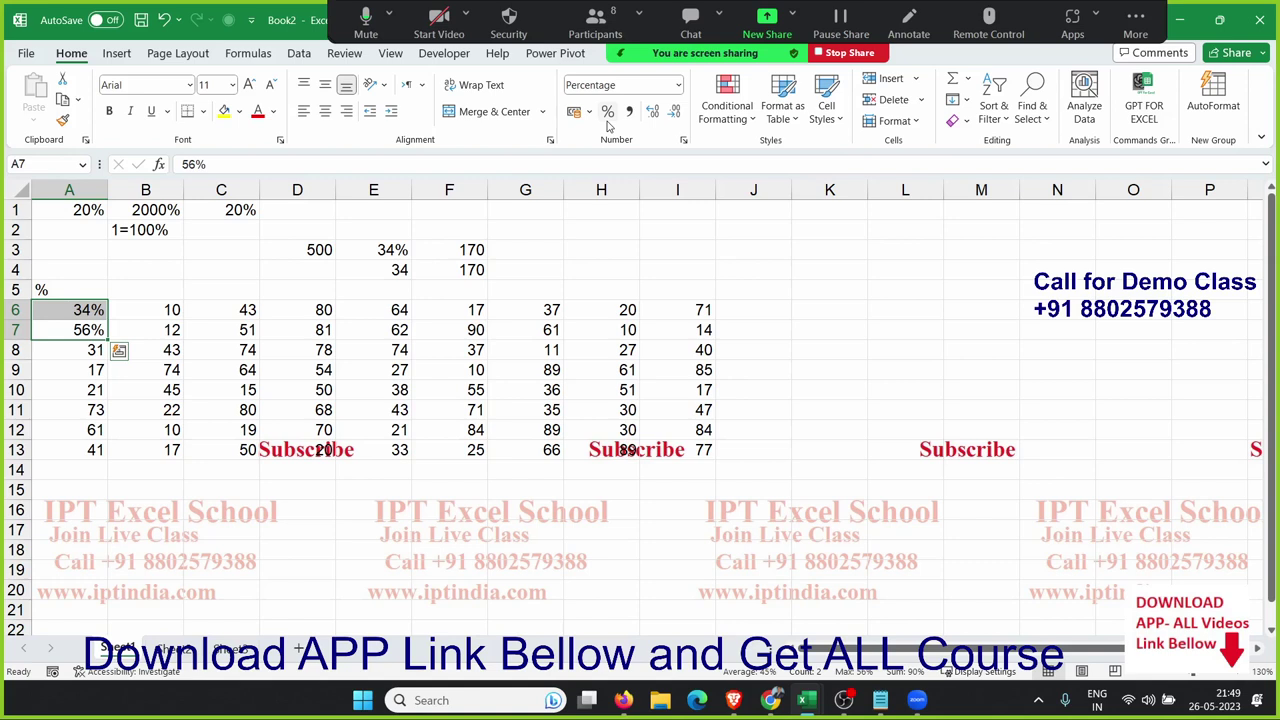
key("ctrl+shift+asciitilde")
type("56")
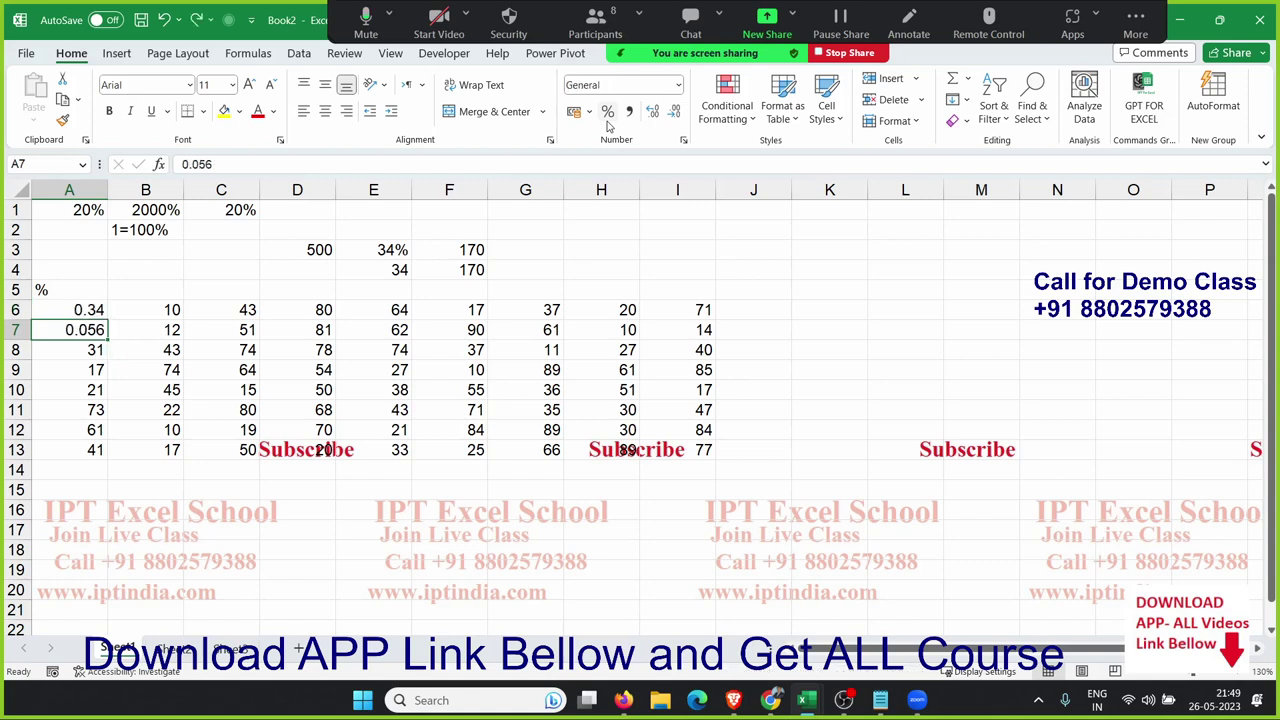
key("Up")
type("34")
key("ctrl+Return")
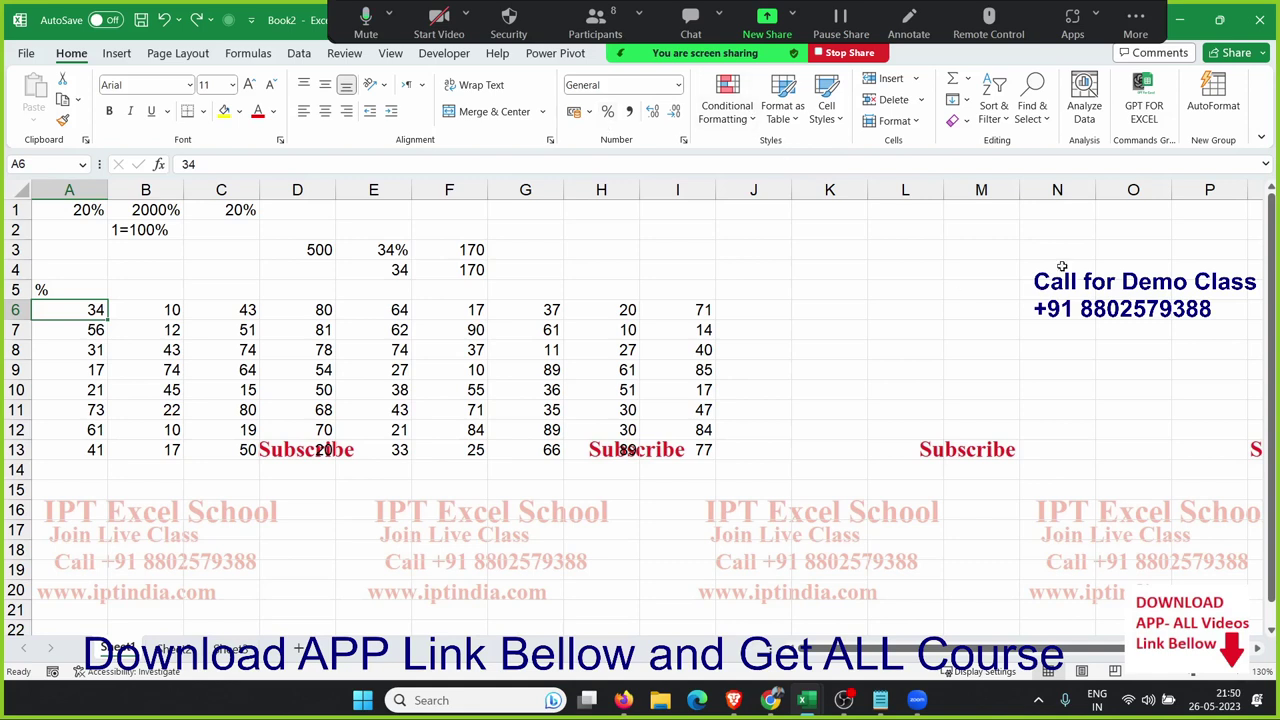
Enter 100 in M6 and copy it
left_click(948, 313)
type("1")
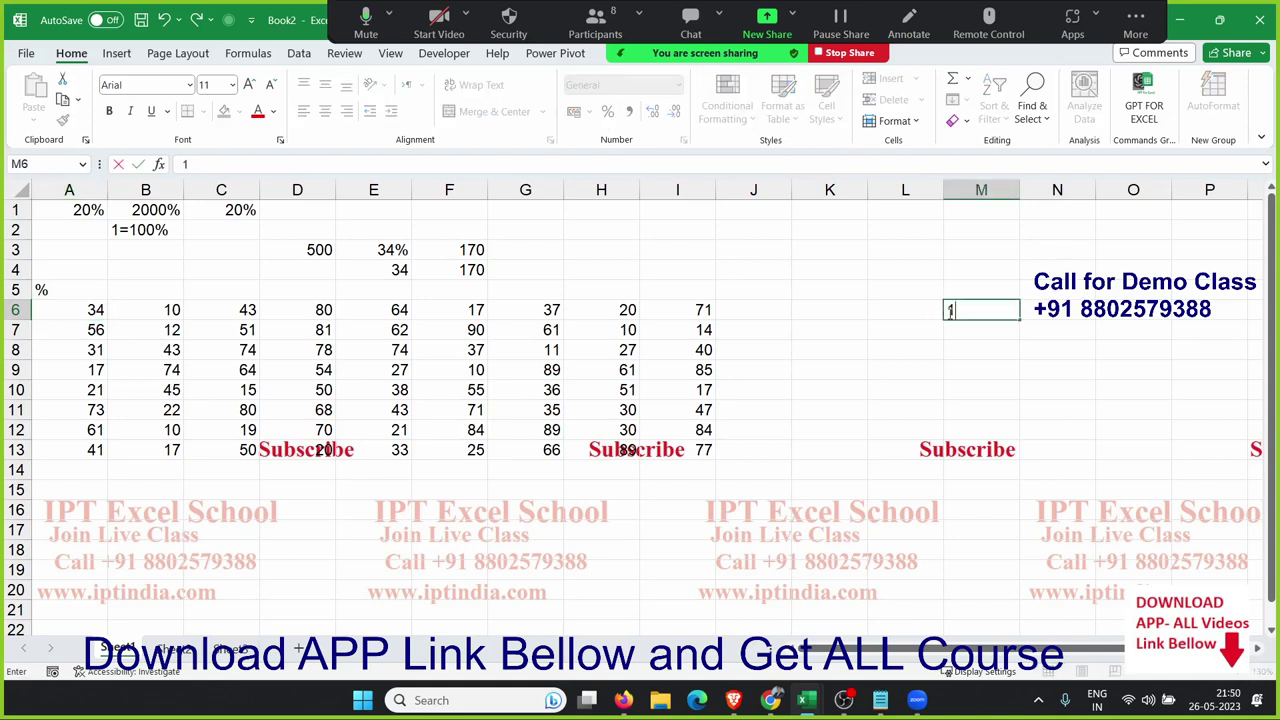
type("00")
key("Return")
left_click(948, 313)
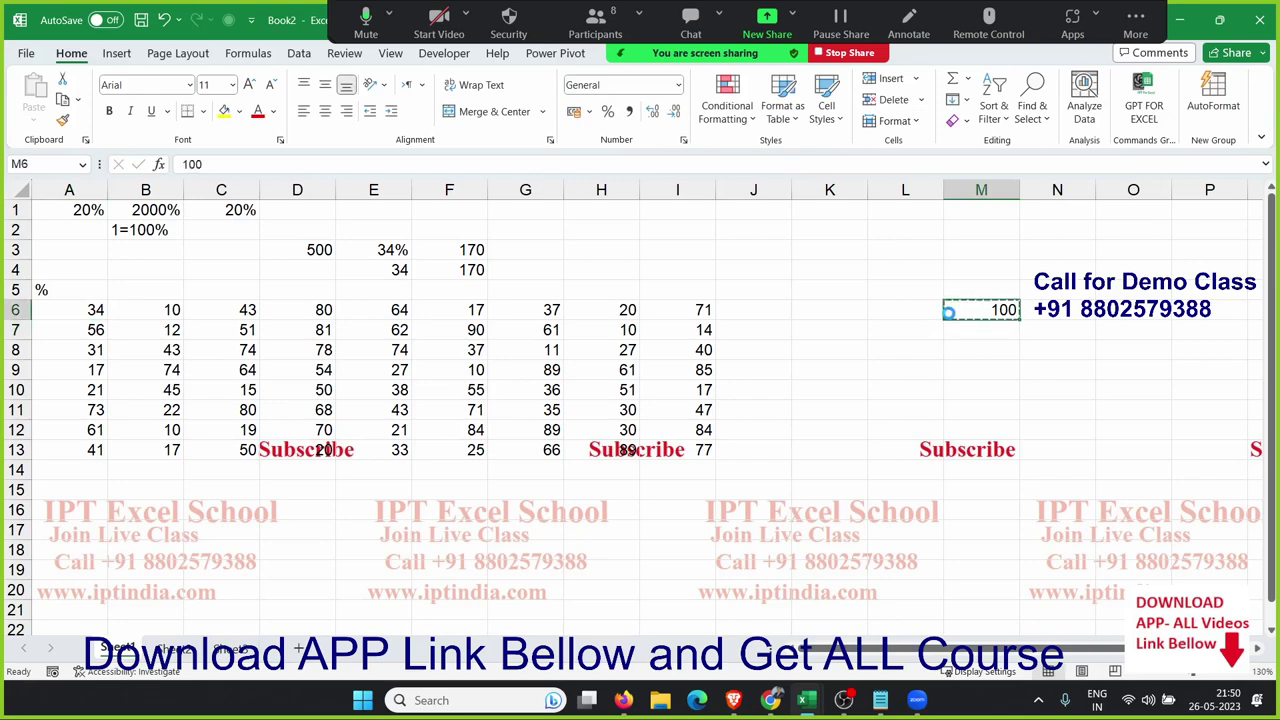
key("ctrl+c")
Paste Special onto A6:I13 with Divide, so A6 shows 0.34
left_click_drag(71, 319, 705, 452)
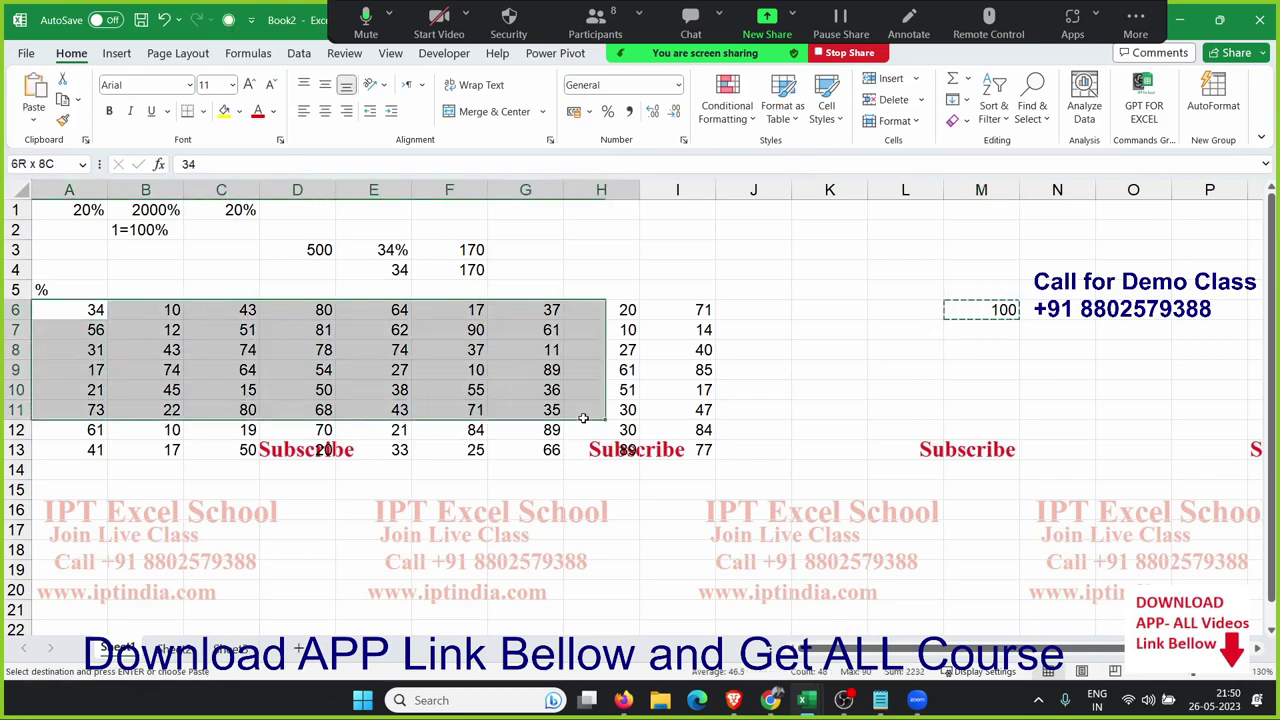
right_click(644, 415)
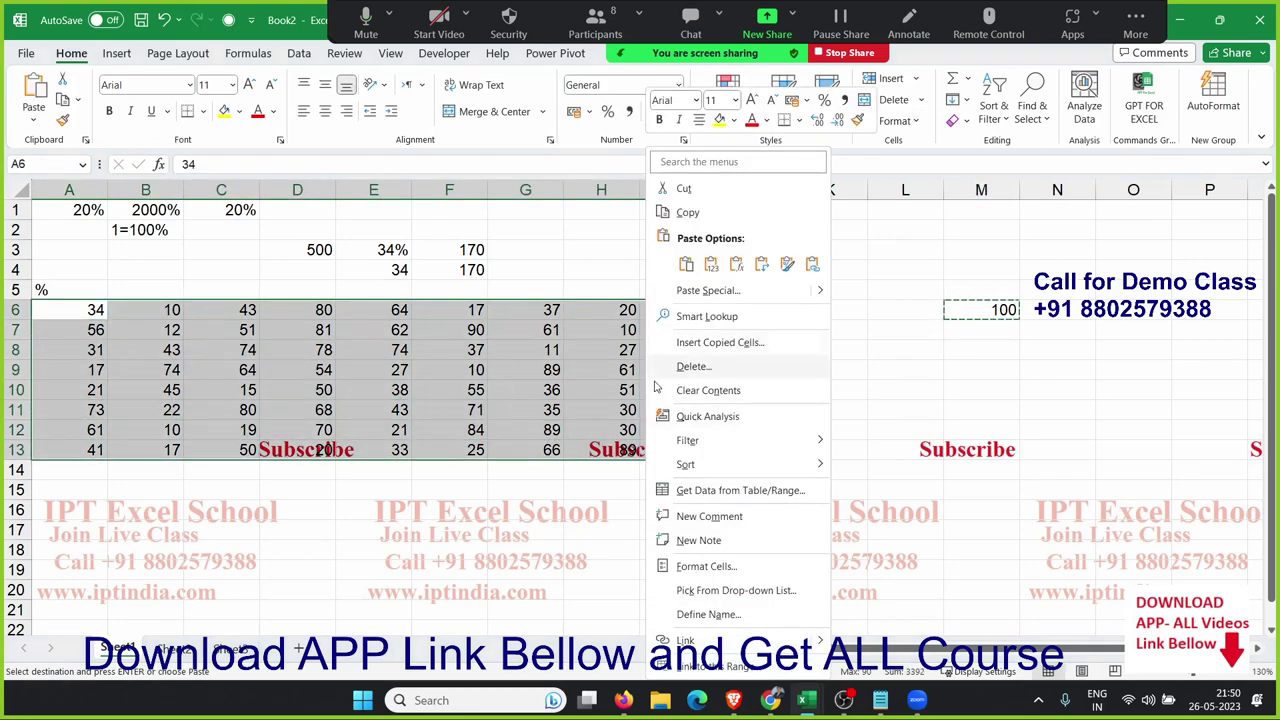
left_click(684, 288)
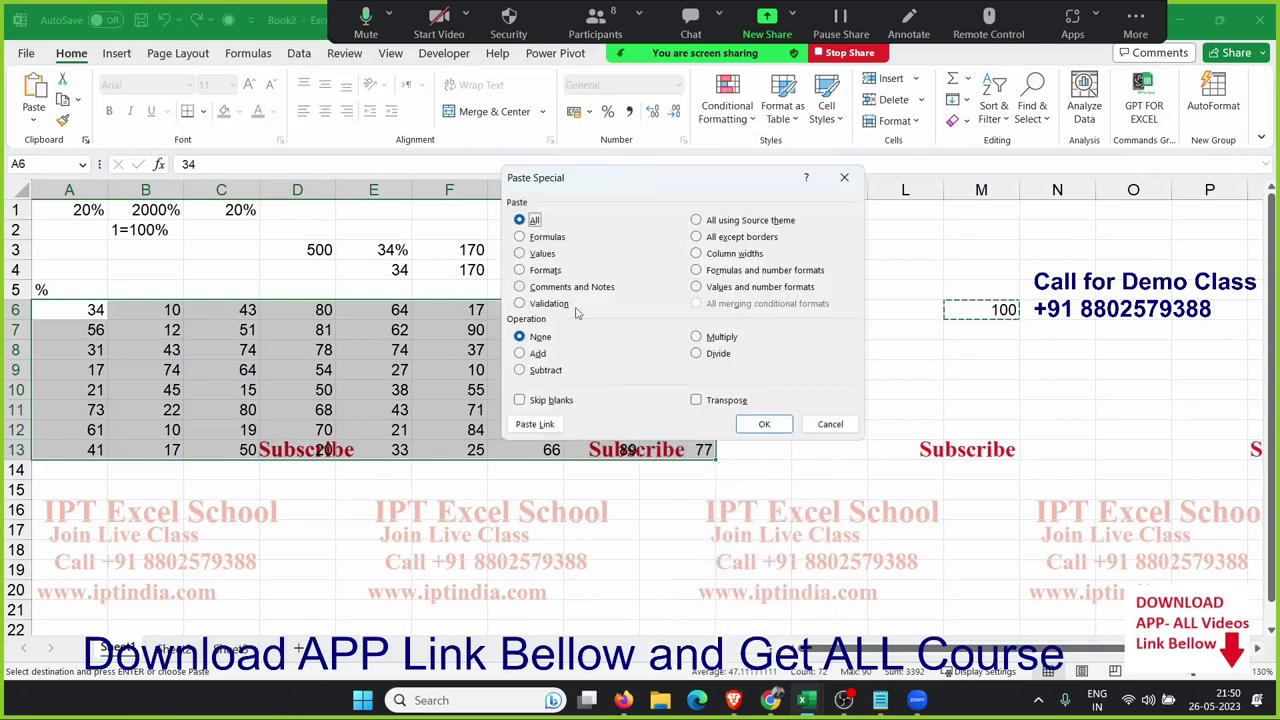
left_click(712, 356)
left_click(758, 422)
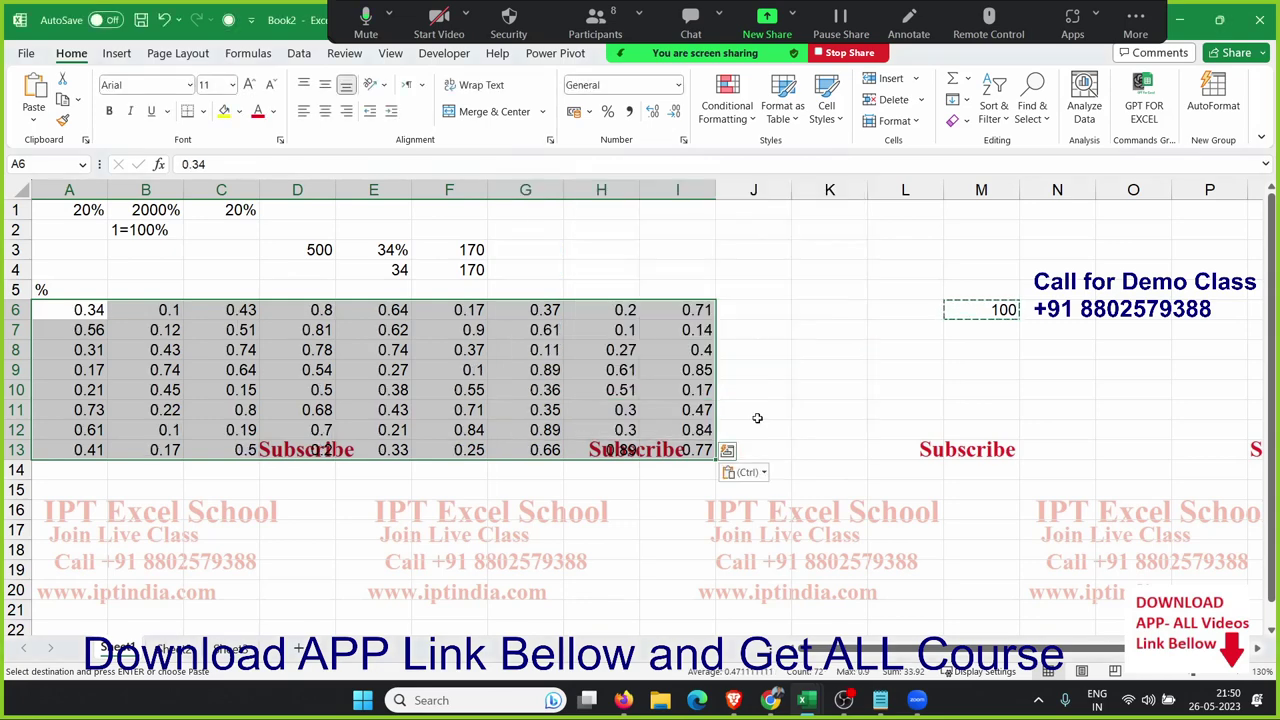
Apply Percent Style to A6:I13 so 0.34 reads 34%, then bring WhatsApp forward
left_click(612, 113)
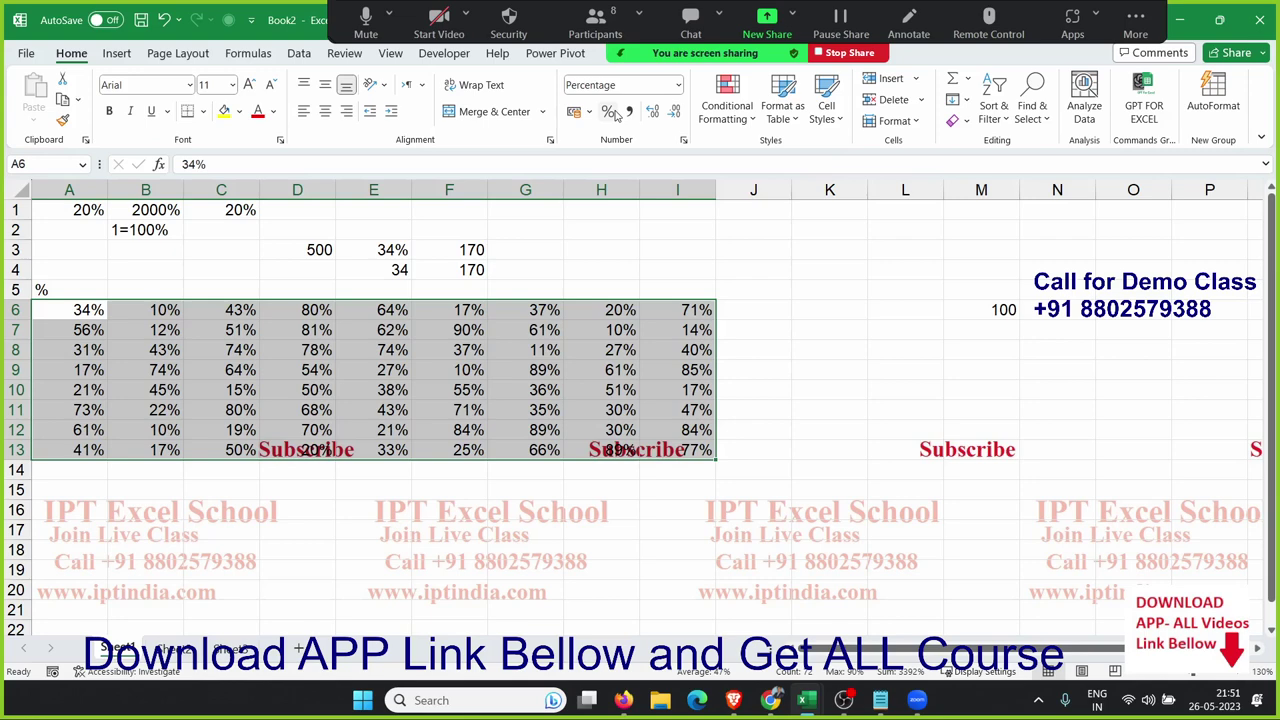
left_click(624, 702)
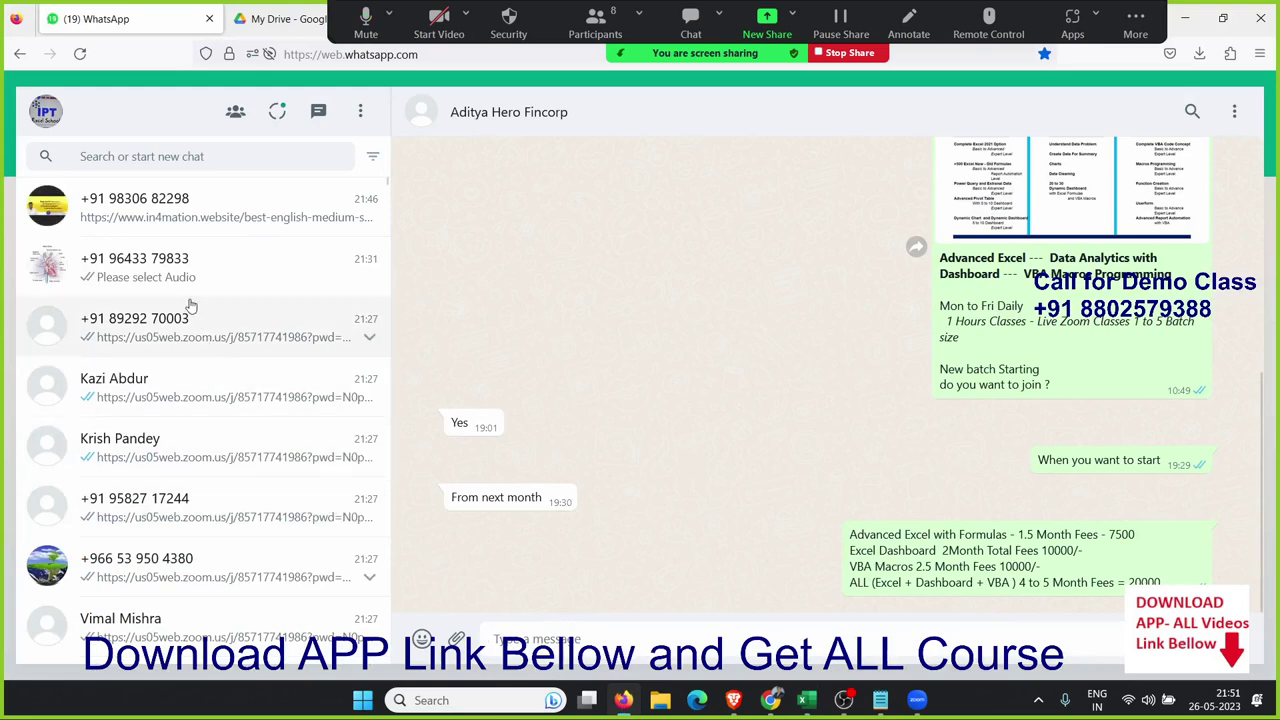
Look through several contacts' WhatsApp conversations, then return to the earlier contact's chat
left_click(191, 310)
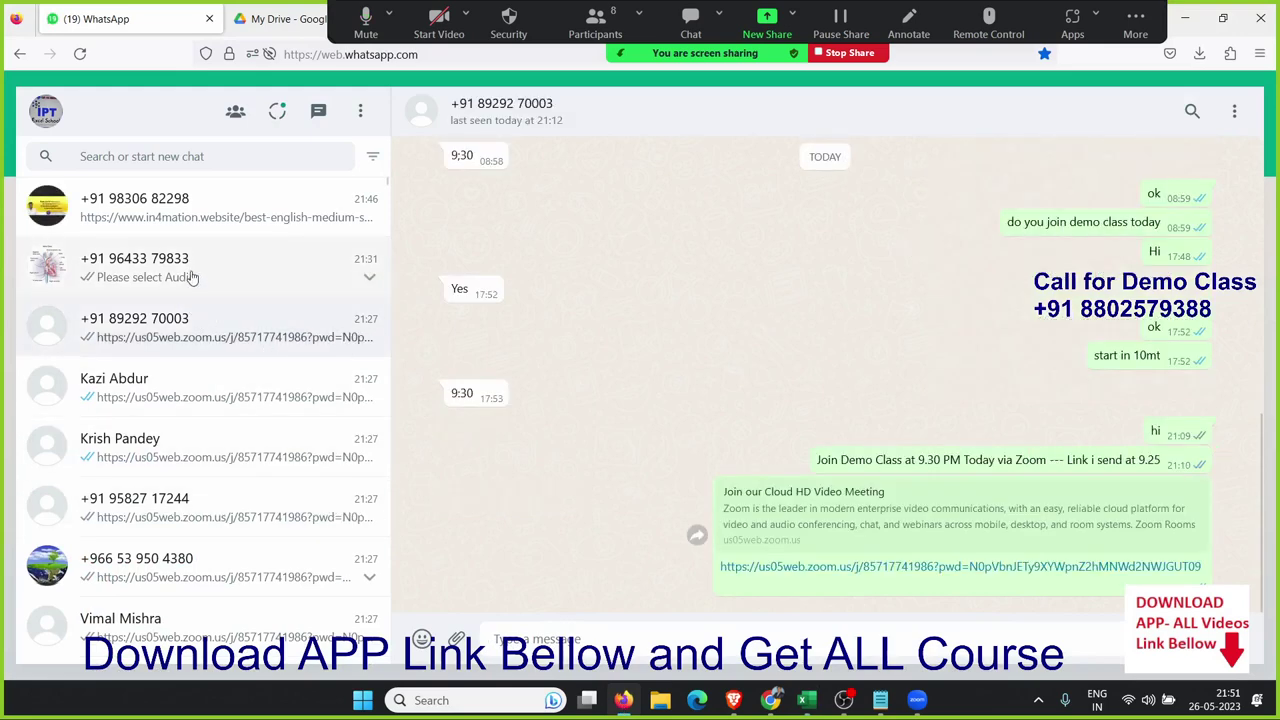
left_click(193, 277)
scroll(195, 325, "down", 2)
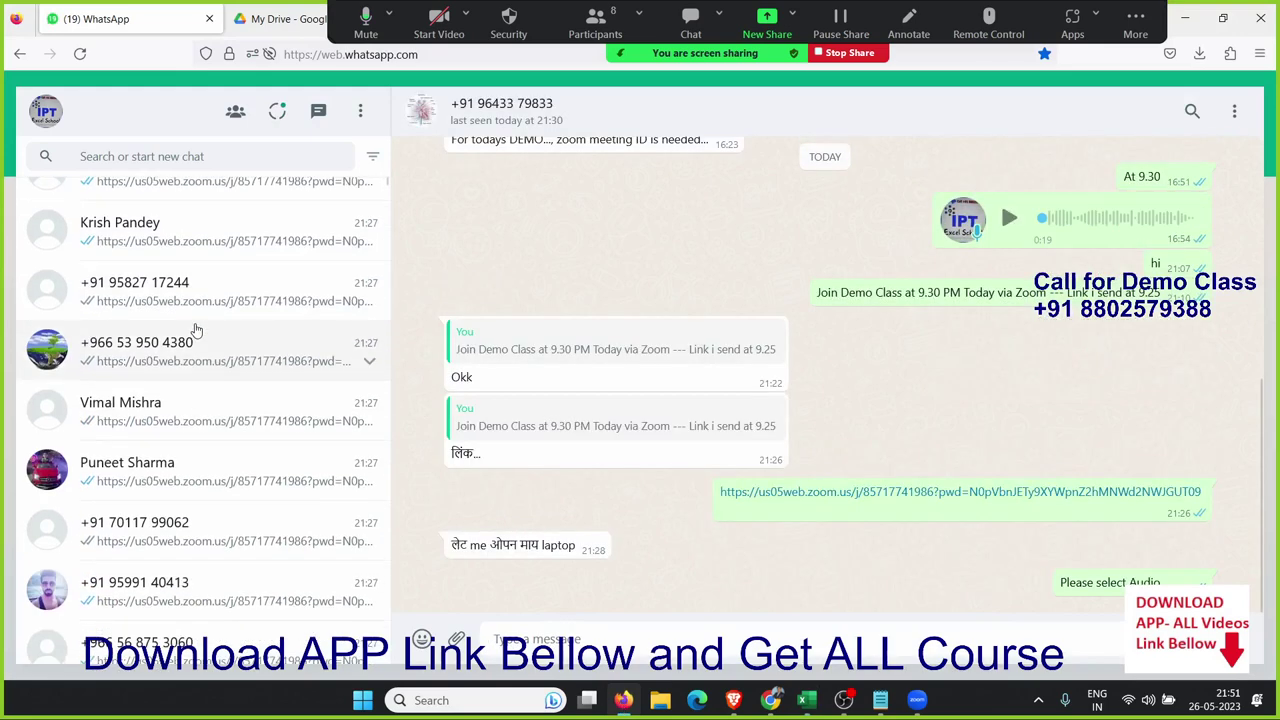
left_click(197, 330)
scroll(210, 360, "down", 2)
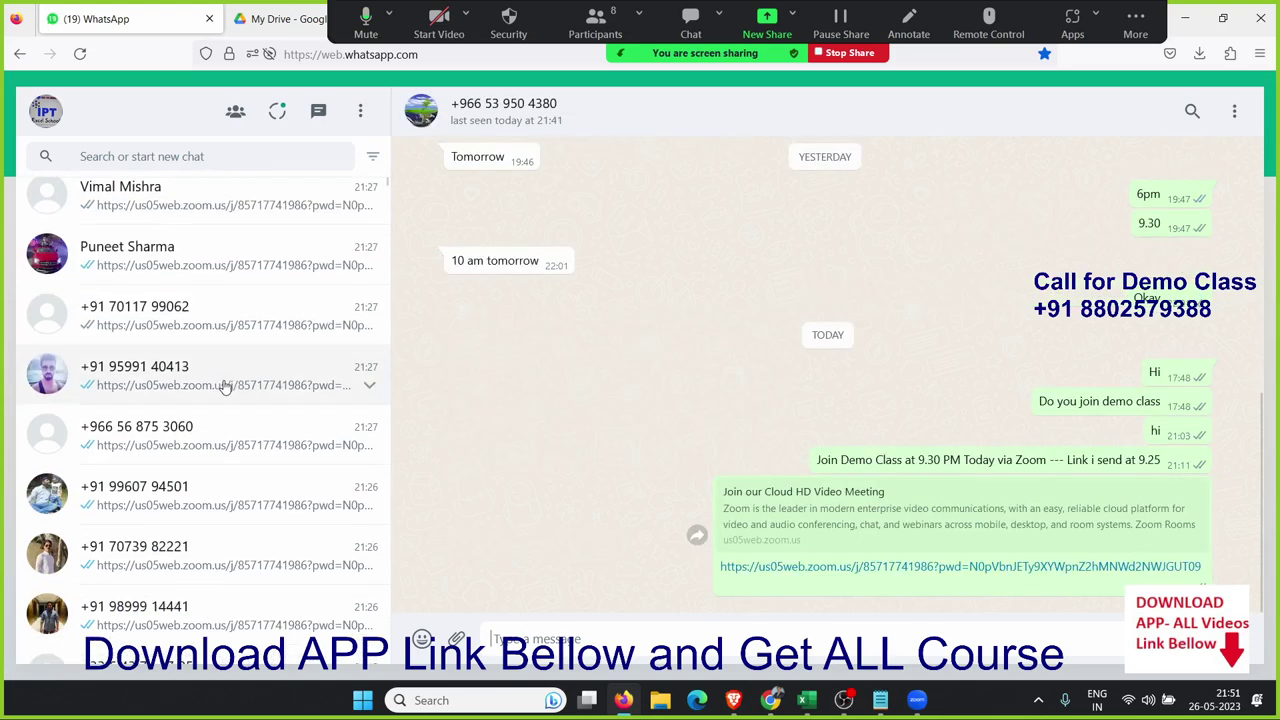
scroll(224, 387, "up", 4)
left_click(182, 282)
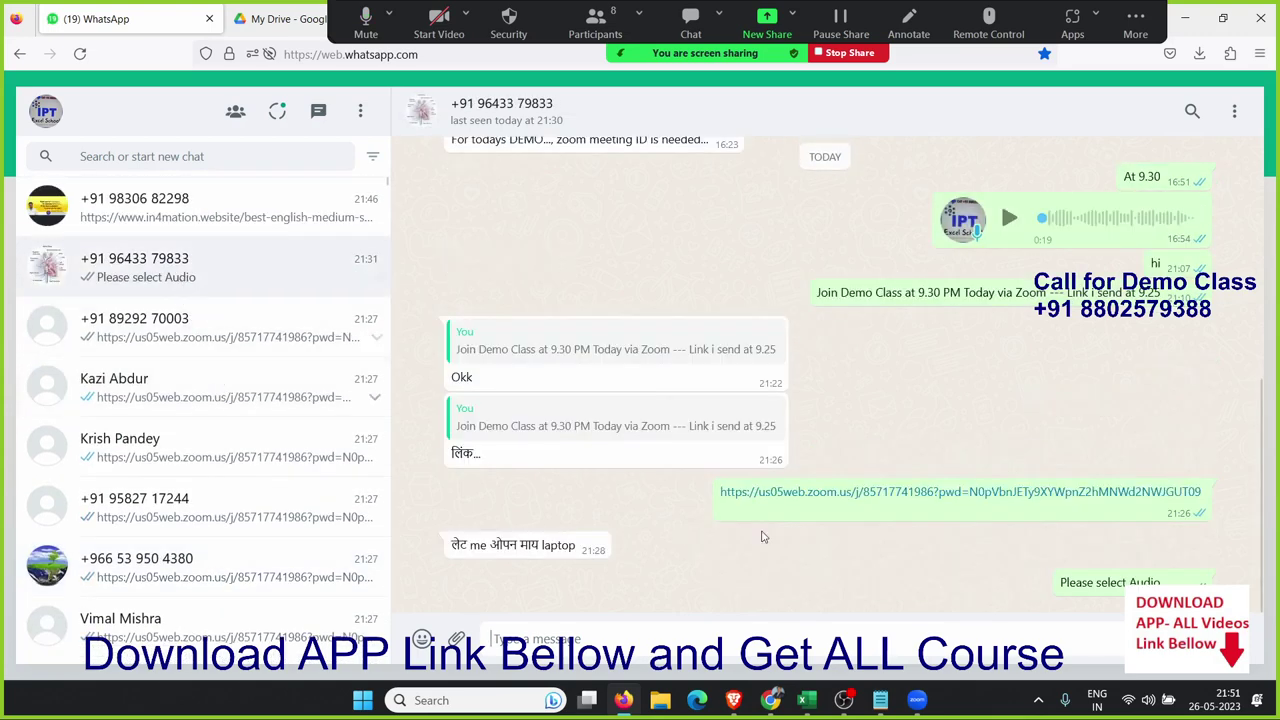
Scroll up to the course image, view it zoomed full-screen, then bring up File Explorer
scroll(900, 566, "up", 5)
scroll(960, 563, "up", 5)
scroll(1080, 500, "up", 5)
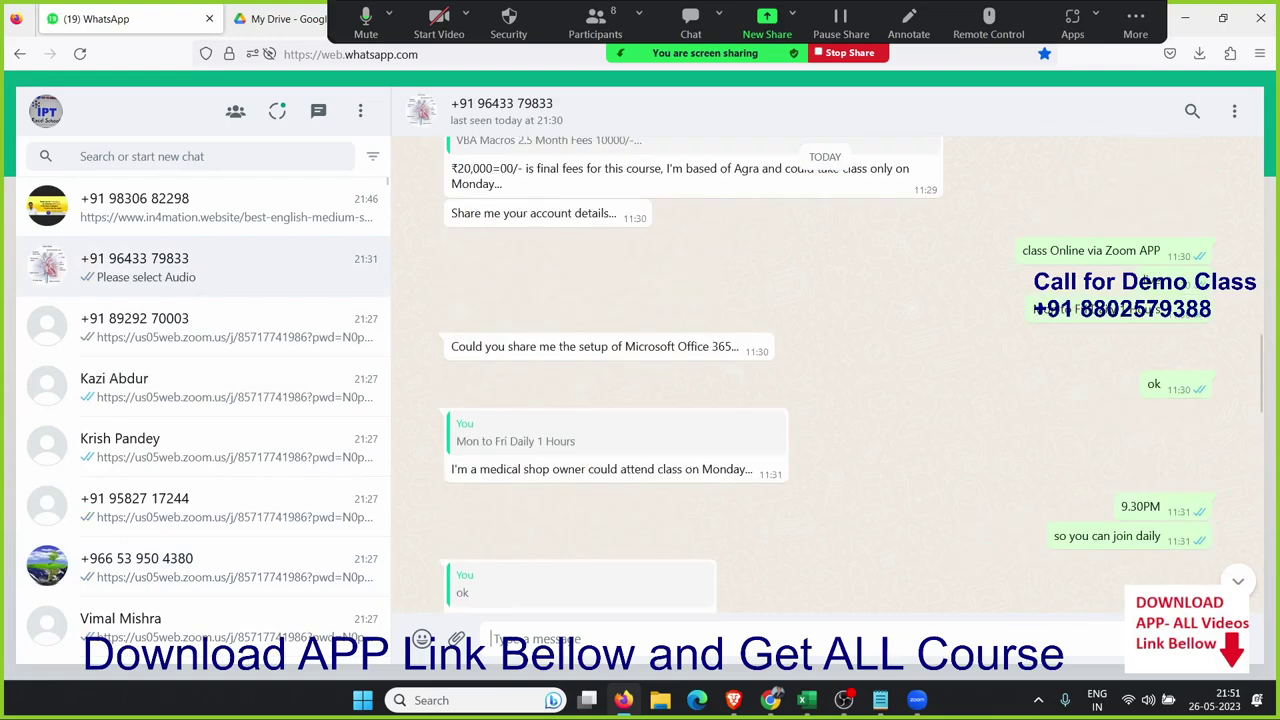
scroll(1100, 425, "up", 5)
scroll(1008, 409, "up", 5)
scroll(1050, 430, "up", 5)
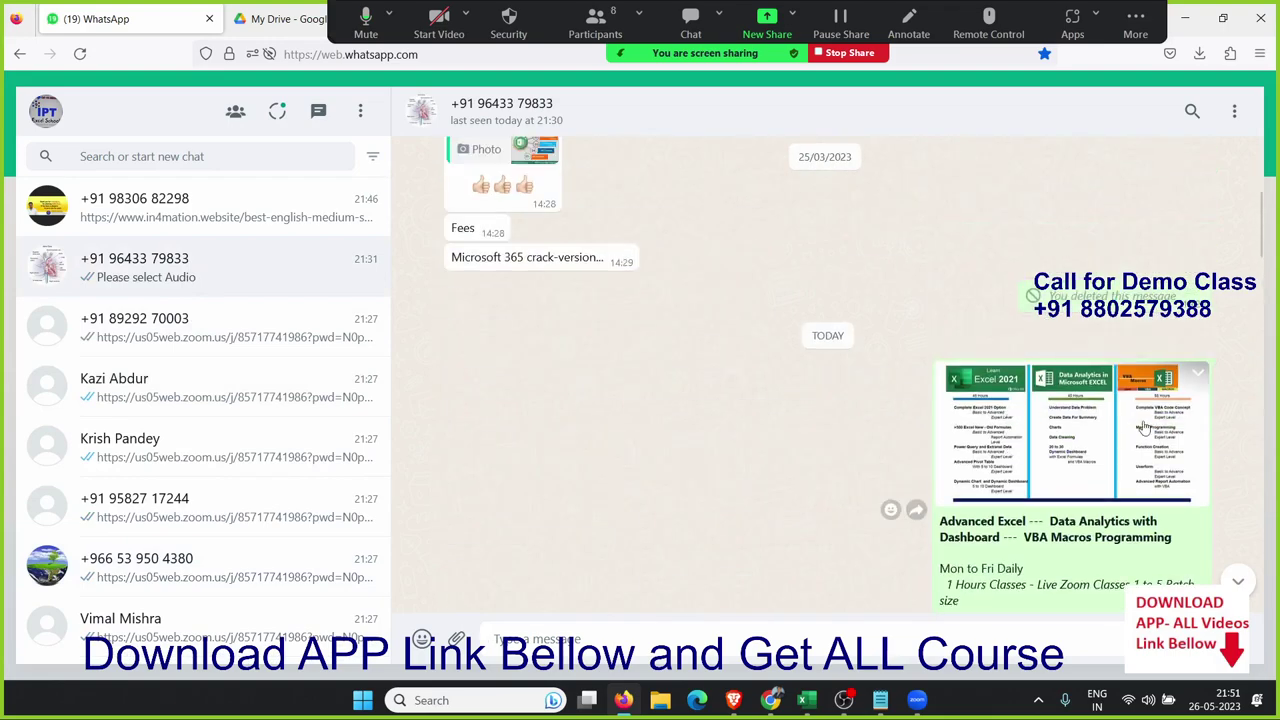
left_click(1097, 451)
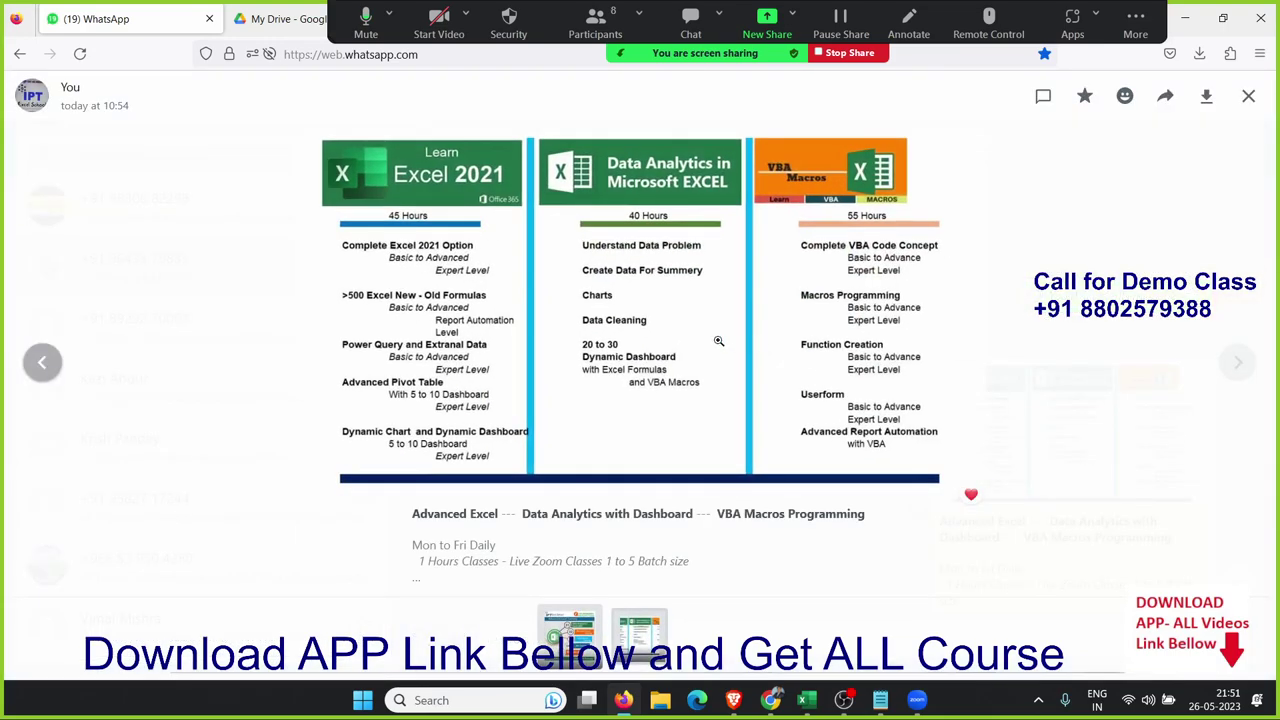
left_click(718, 341)
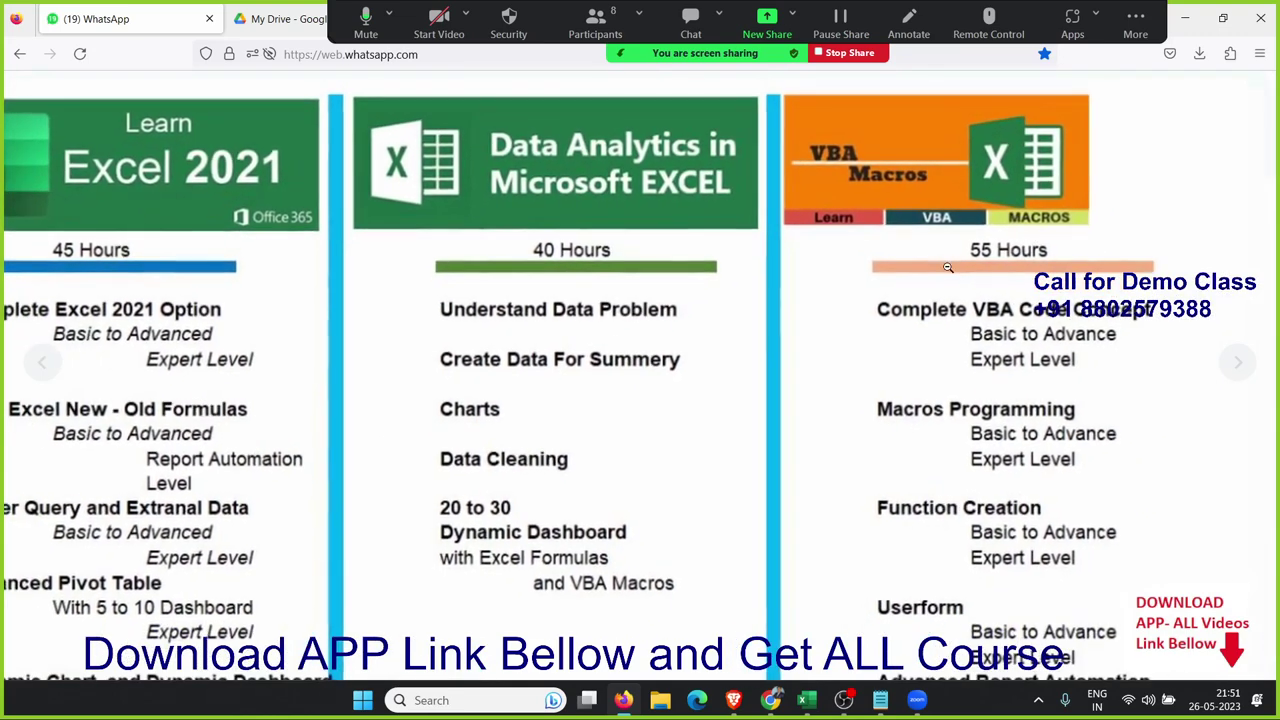
left_click(948, 269)
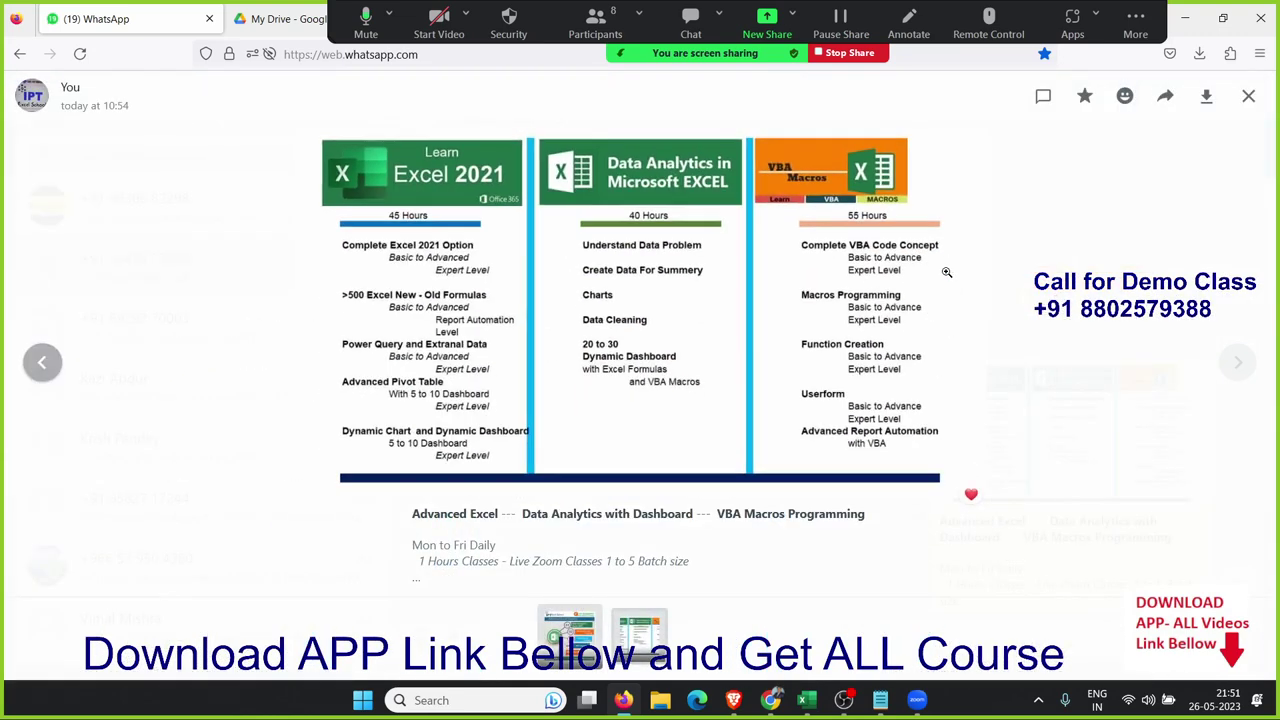
left_click(946, 271)
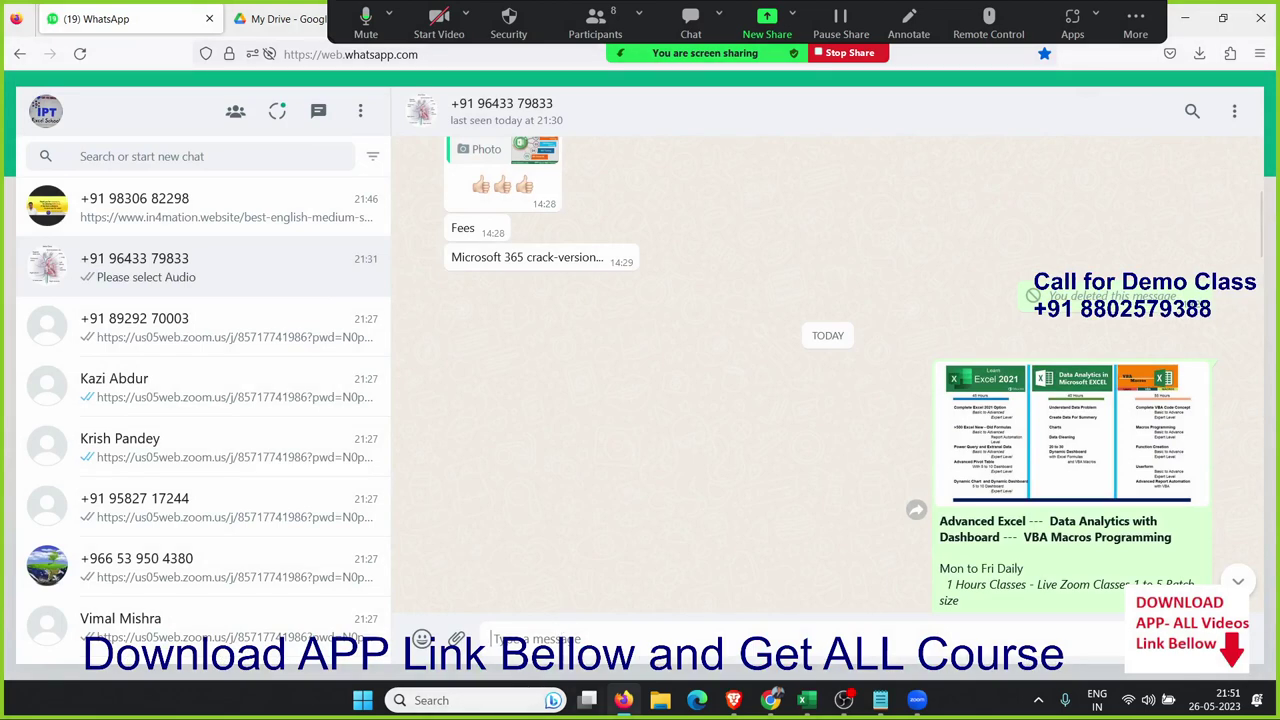
left_click(659, 702)
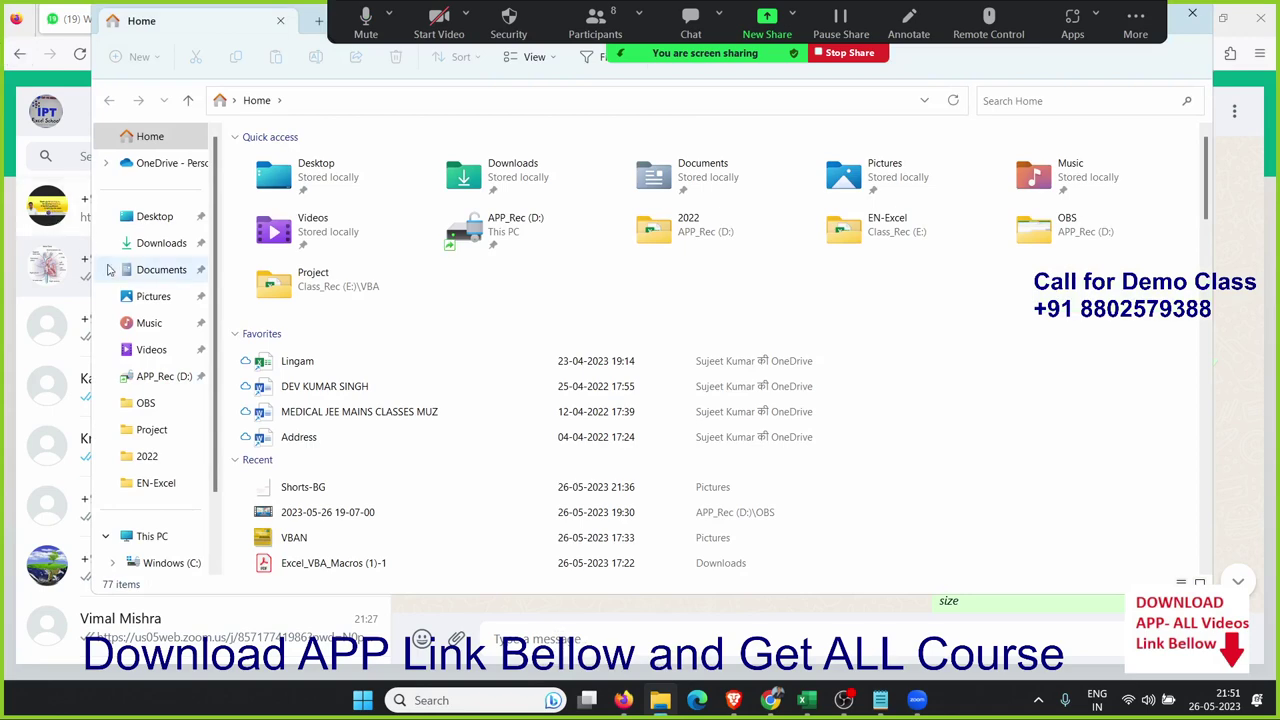
Open Advanced_Excel_With_Formulas-9-1.pdf from the Downloads folder in Adobe Acrobat
left_click(143, 248)
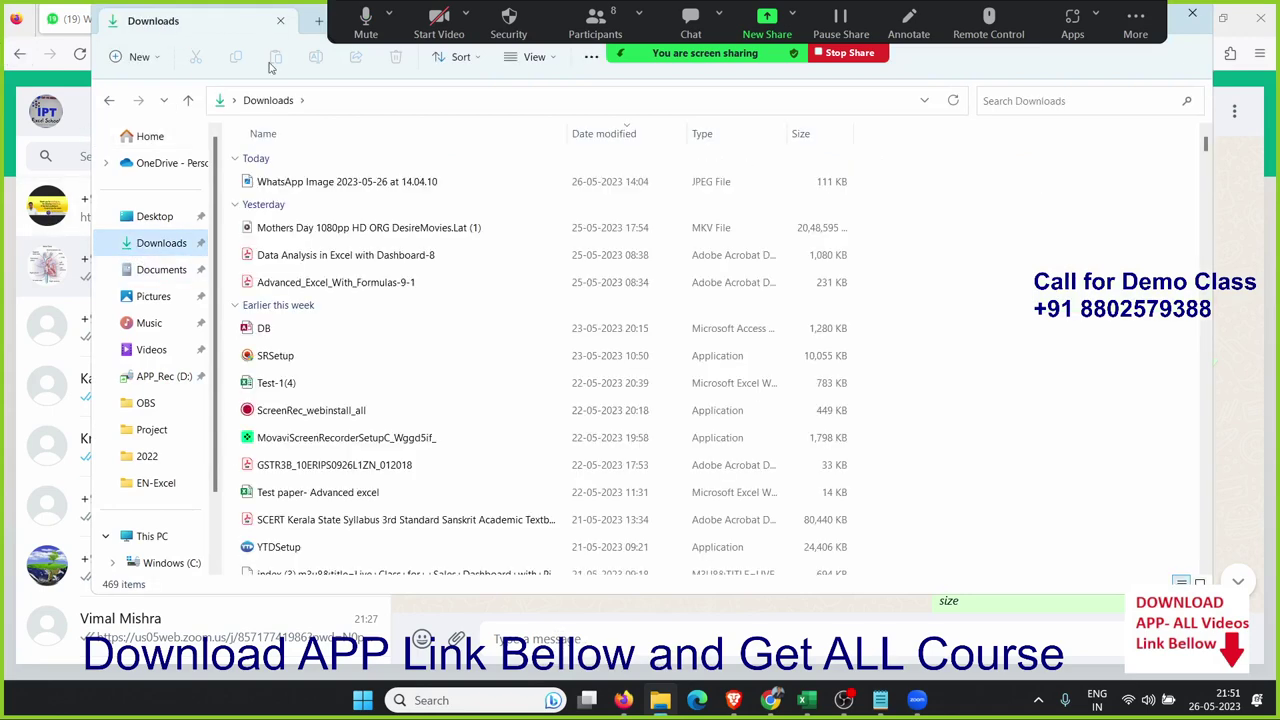
left_click(325, 283)
double_click(325, 283)
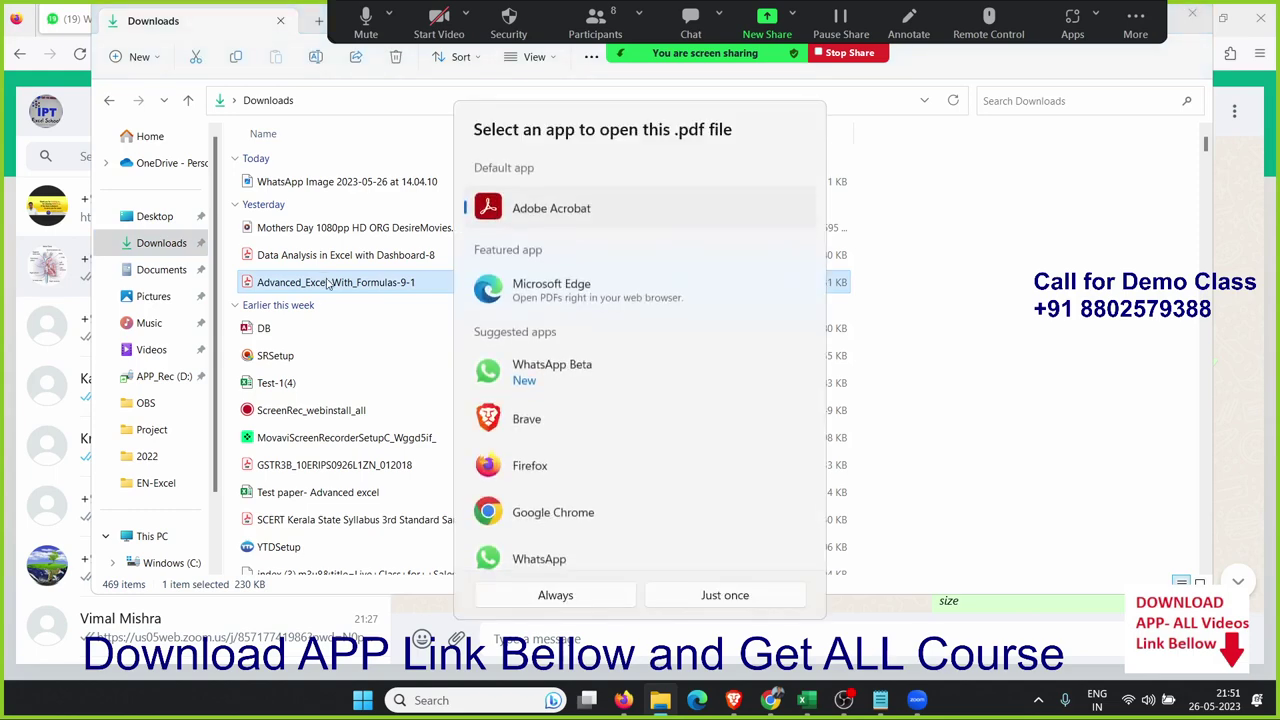
double_click(502, 210)
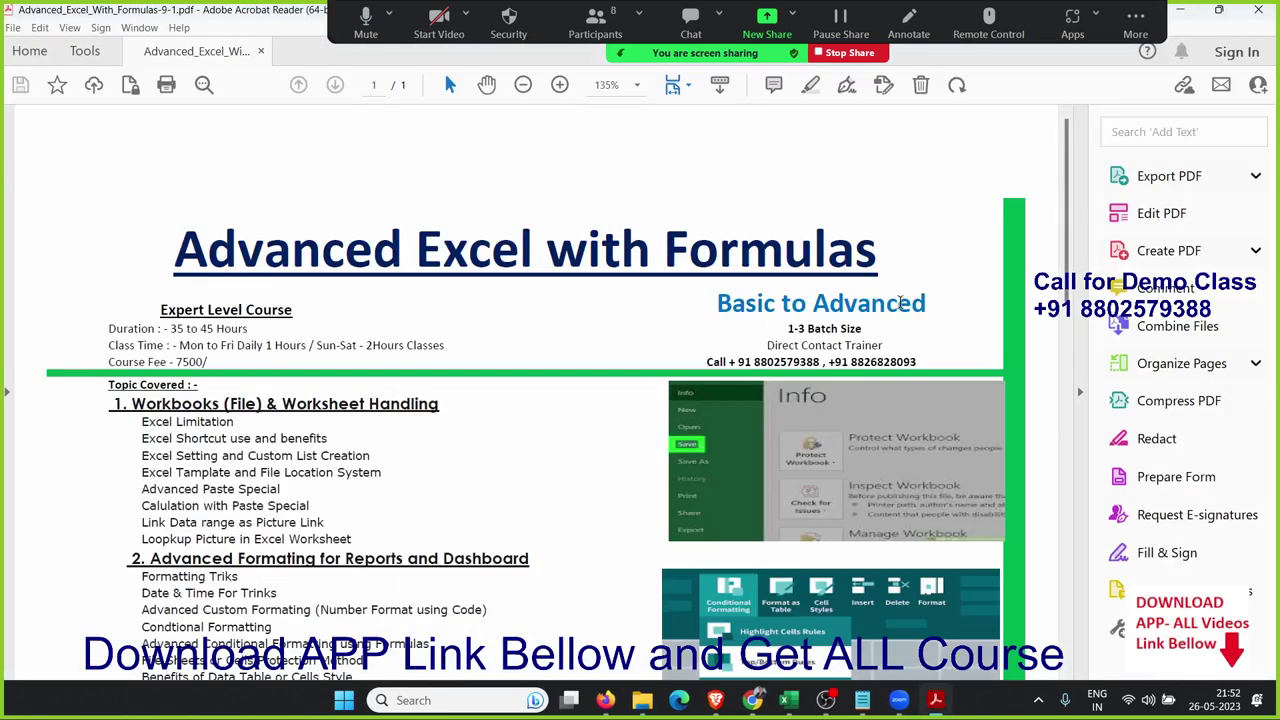
Hide the Tools pane and select the durations 35 and 45 in the outline
left_click(1082, 397)
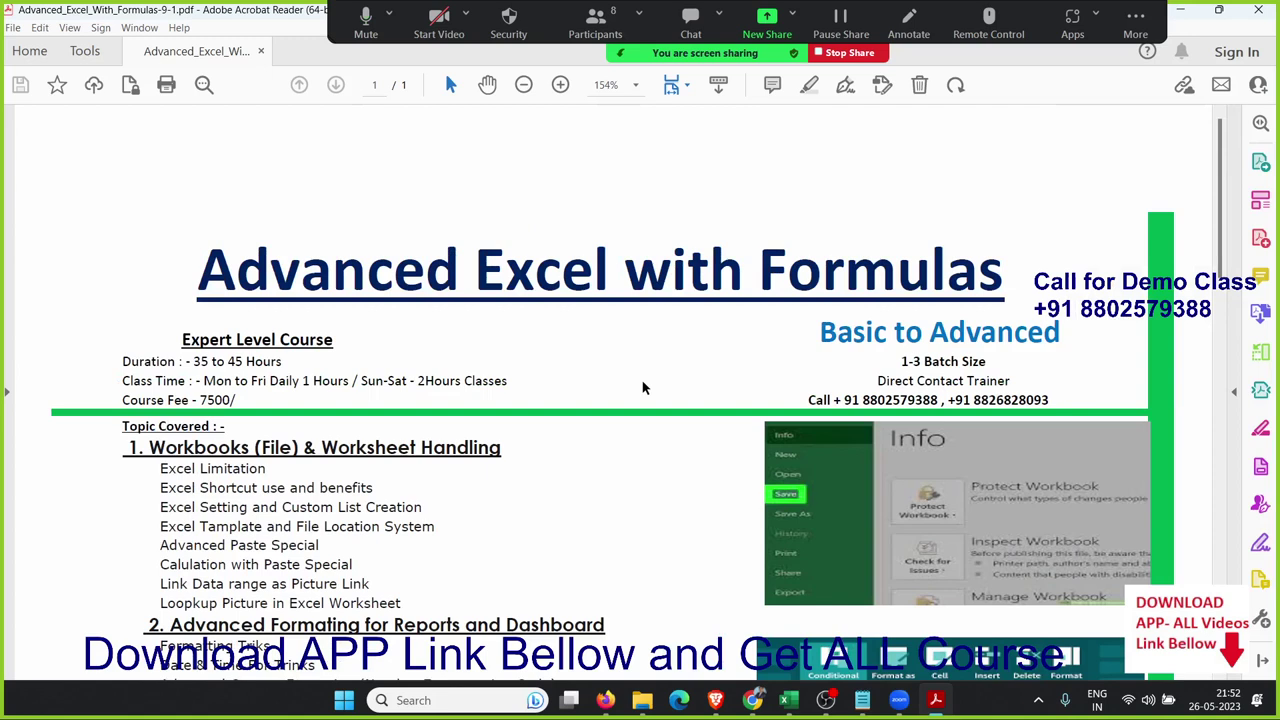
double_click(202, 361)
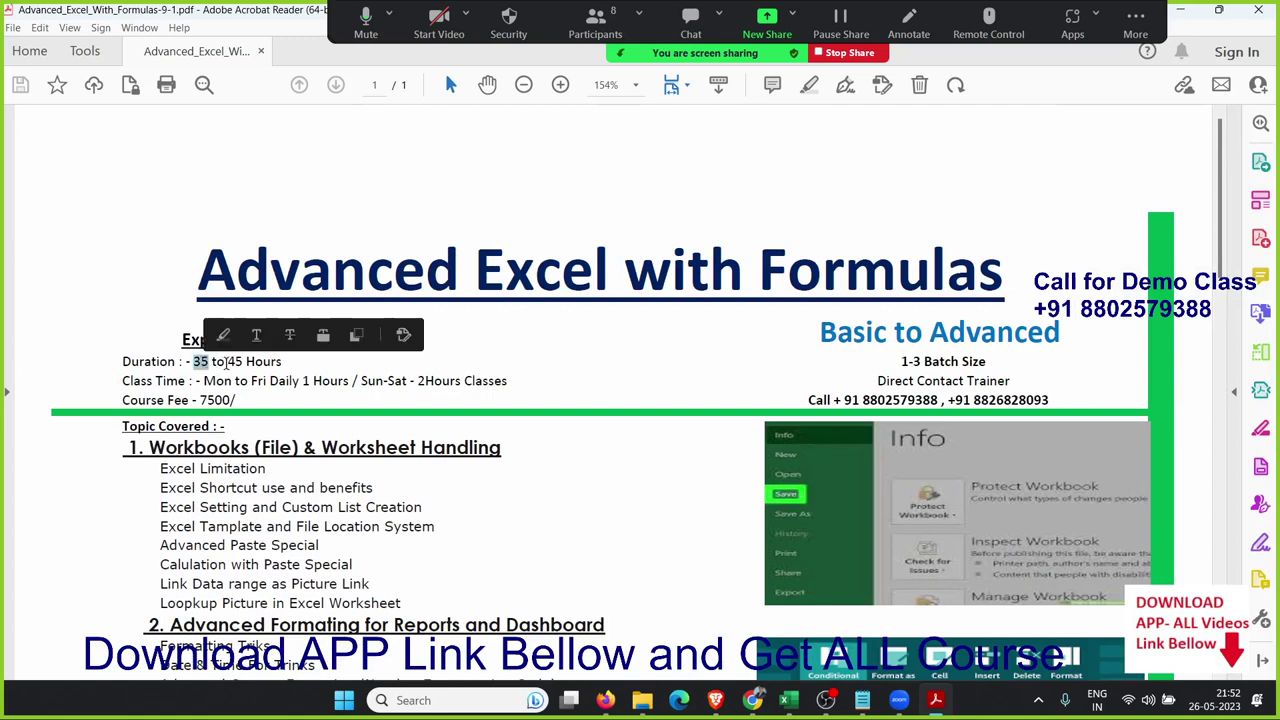
double_click(230, 361)
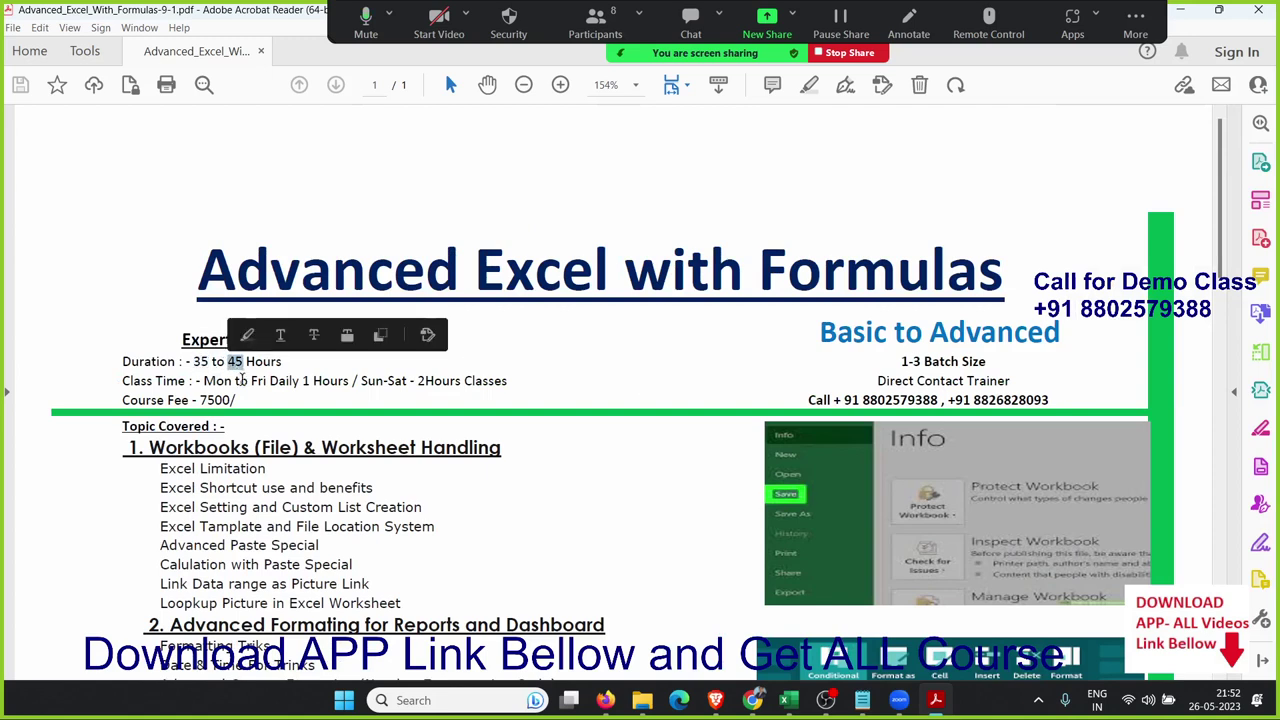
Scroll down to section 9, Dashboard Report Automation, briefly selecting the word 'Dashboard'
scroll(630, 395, "down", 1)
scroll(630, 400, "down", 2)
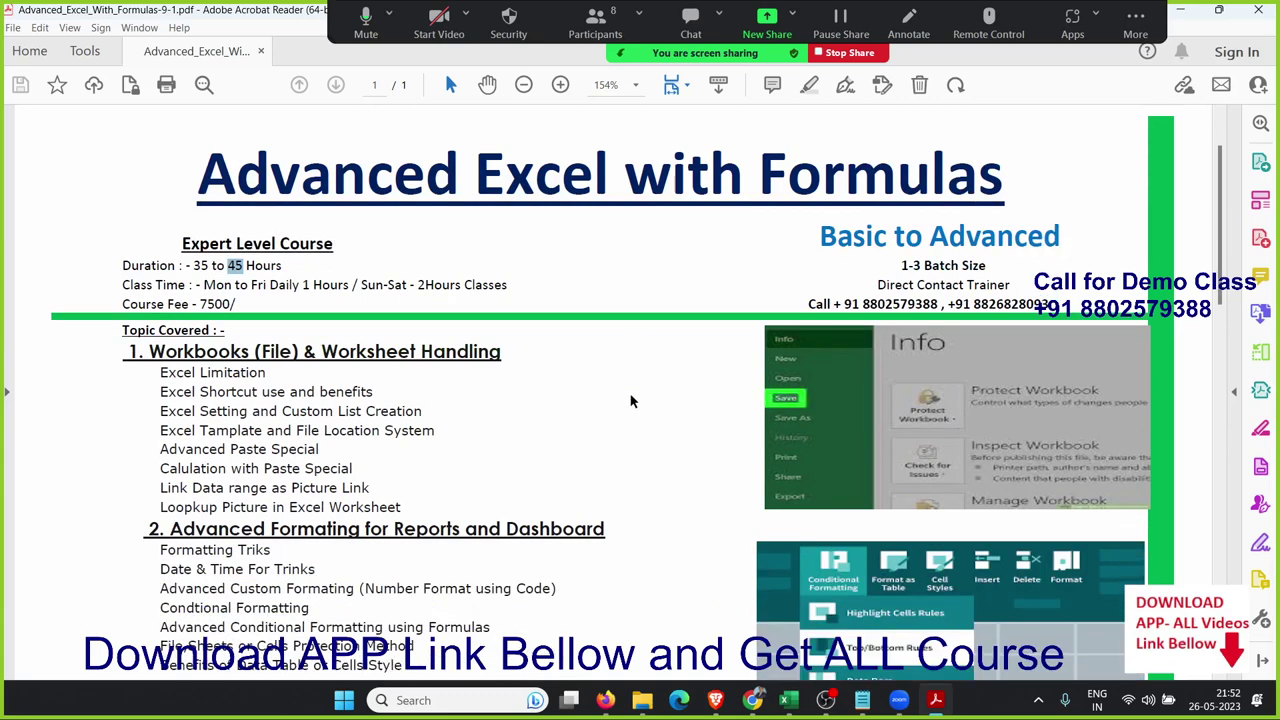
scroll(630, 400, "down", 2)
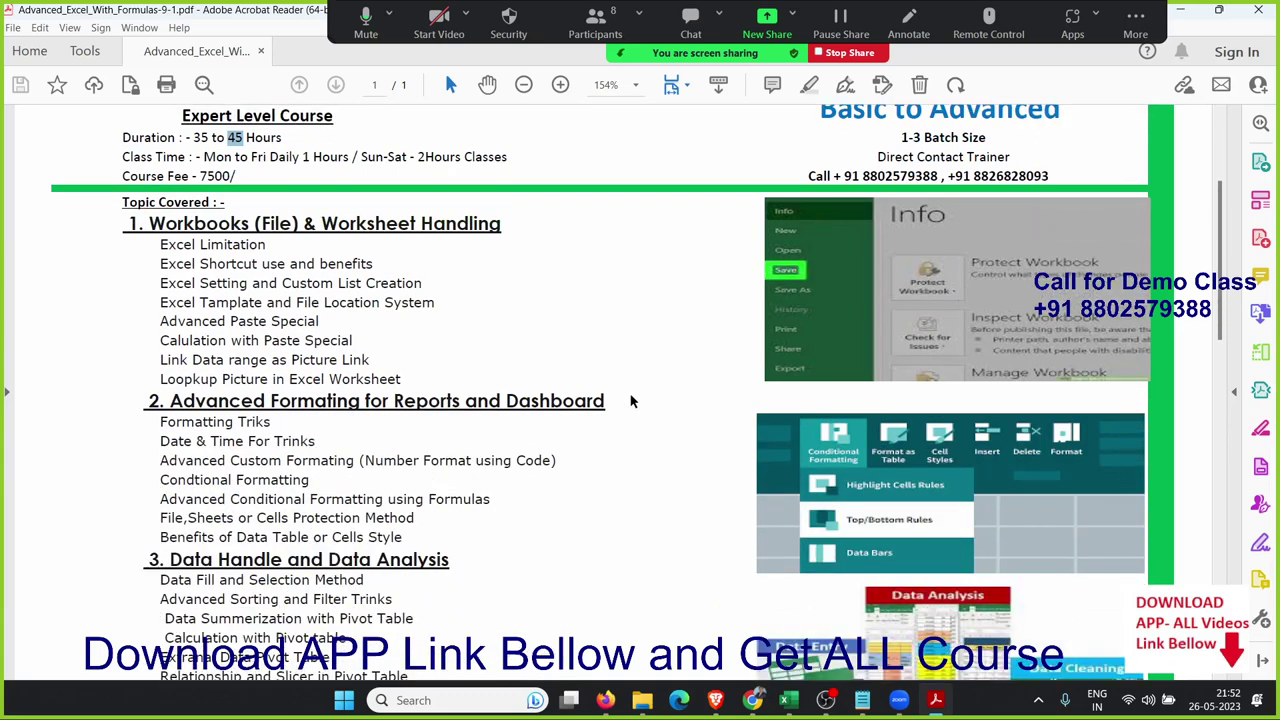
scroll(634, 398, "down", 2)
scroll(637, 403, "down", 1)
scroll(637, 405, "down", 2)
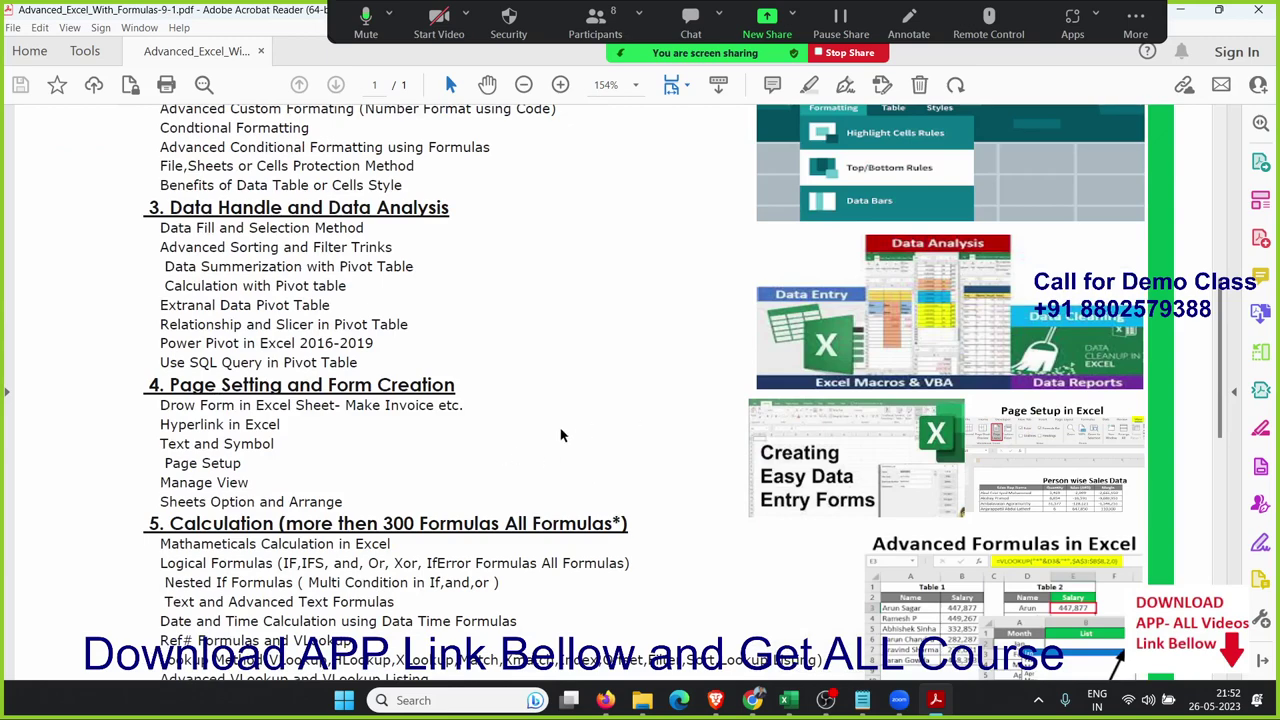
scroll(560, 434, "down", 4)
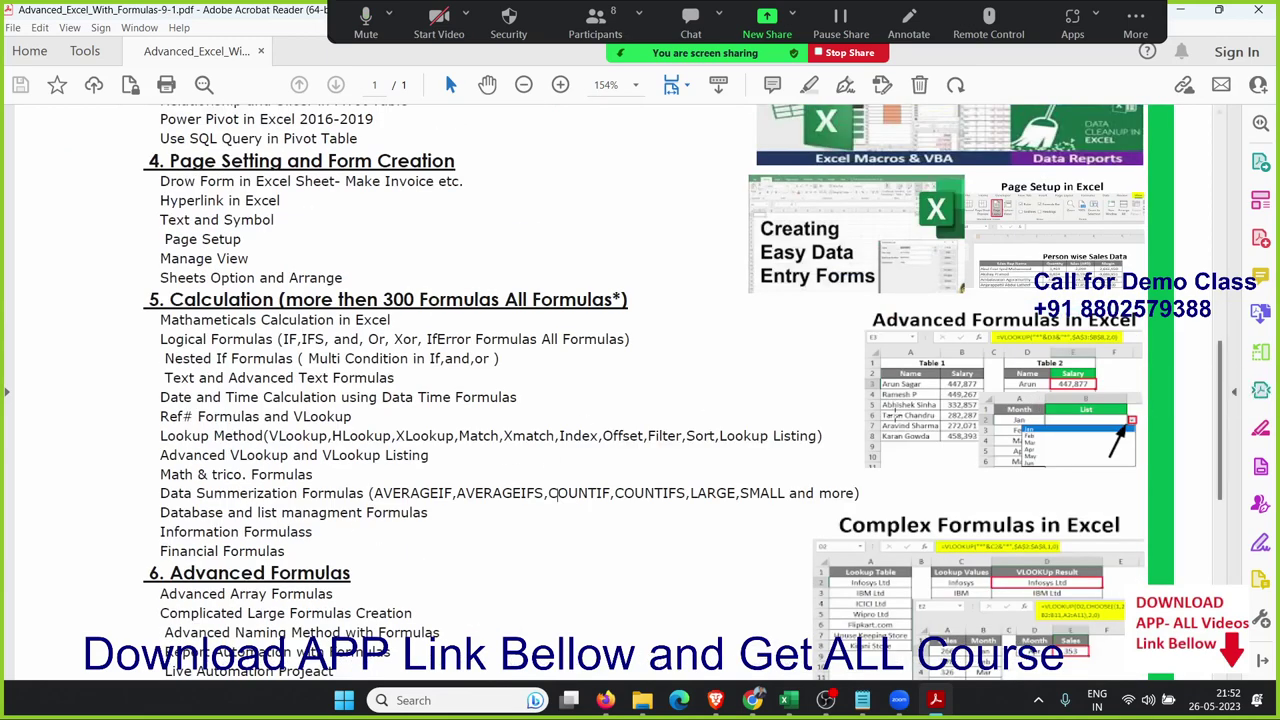
scroll(733, 421, "down", 3)
scroll(733, 420, "down", 4)
scroll(732, 416, "down", 2)
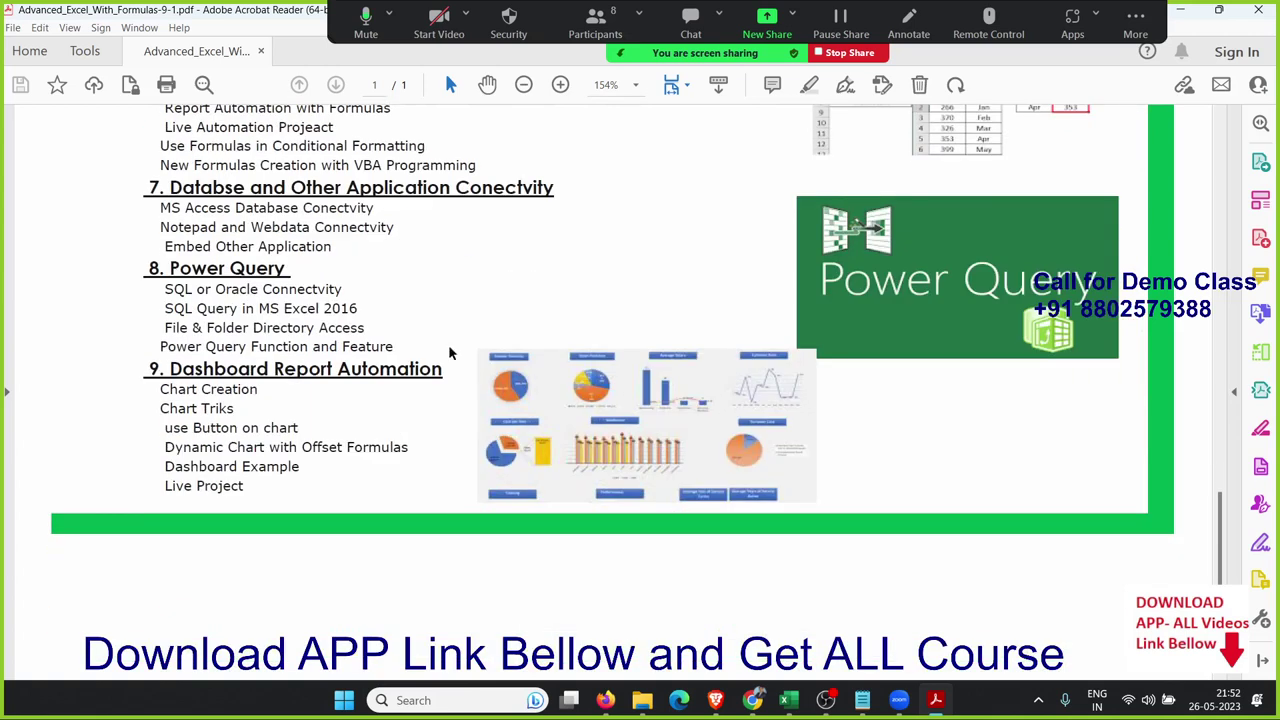
double_click(220, 369)
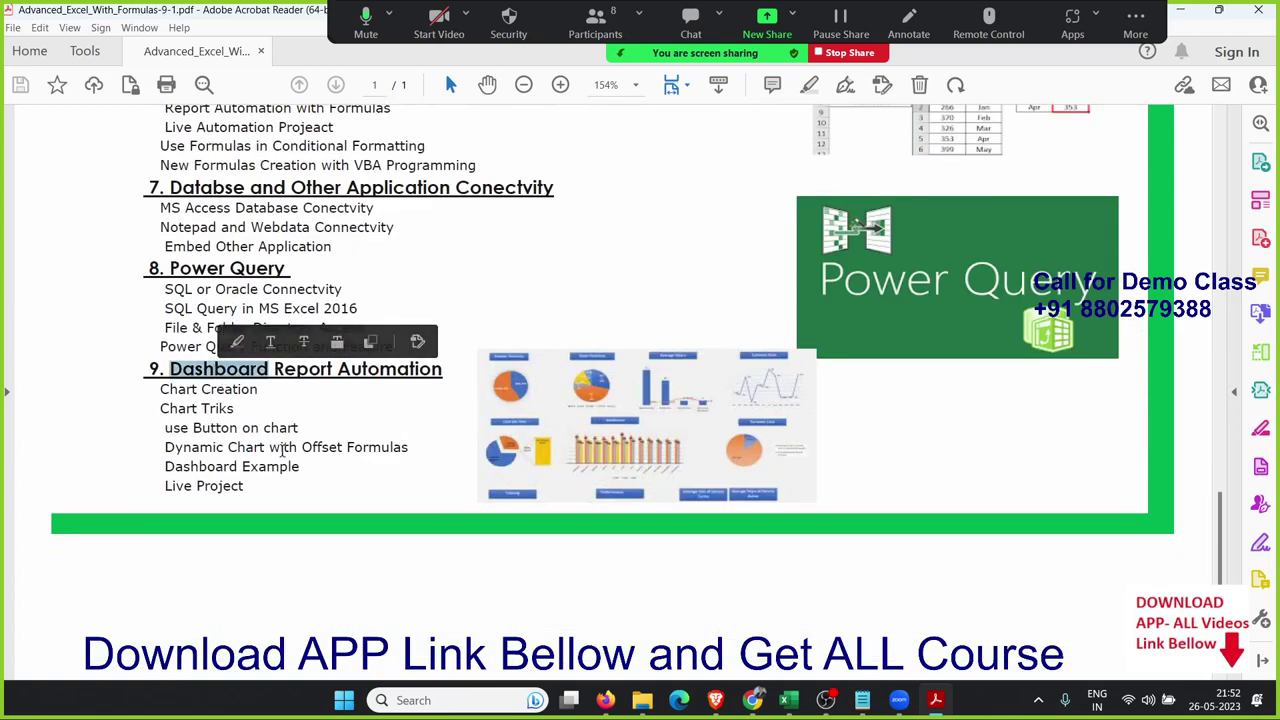
left_click(262, 432)
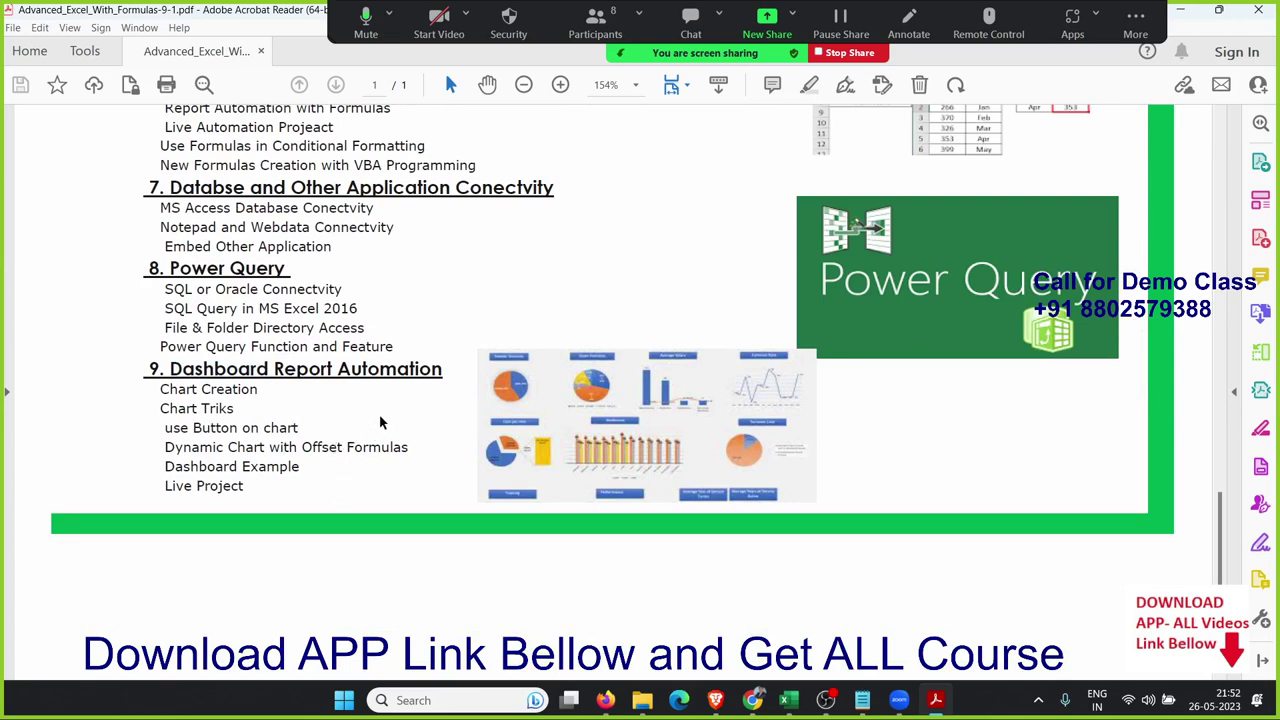
scroll(380, 422, "up", 3)
Open Data Analysis in Excel with Dashboard-8.pdf from the Downloads folder
key("alt+Tab")
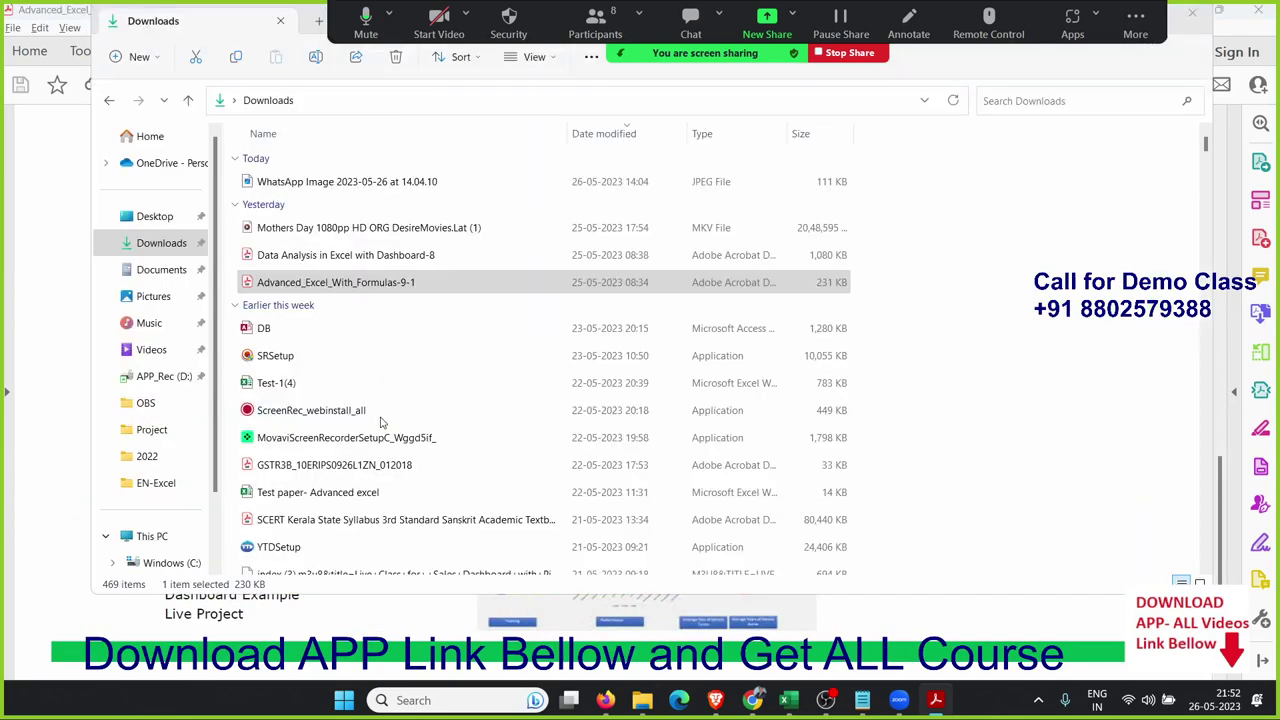
left_click(287, 256)
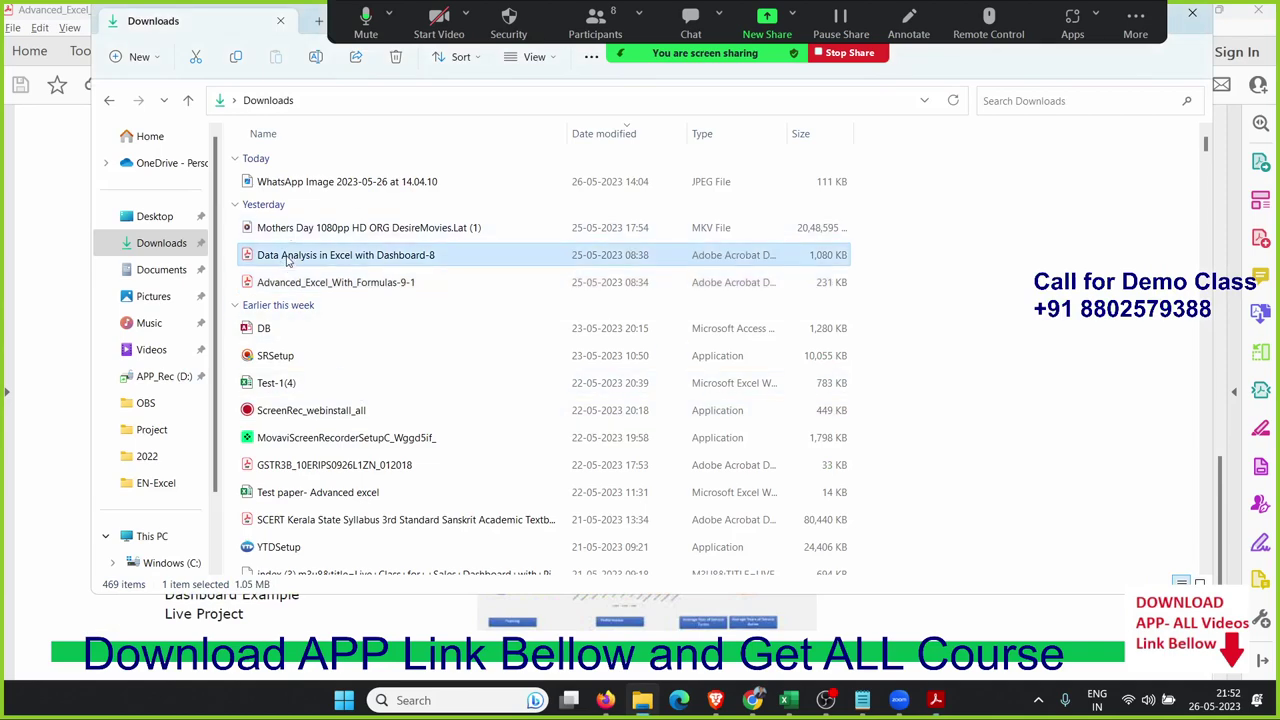
double_click(287, 256)
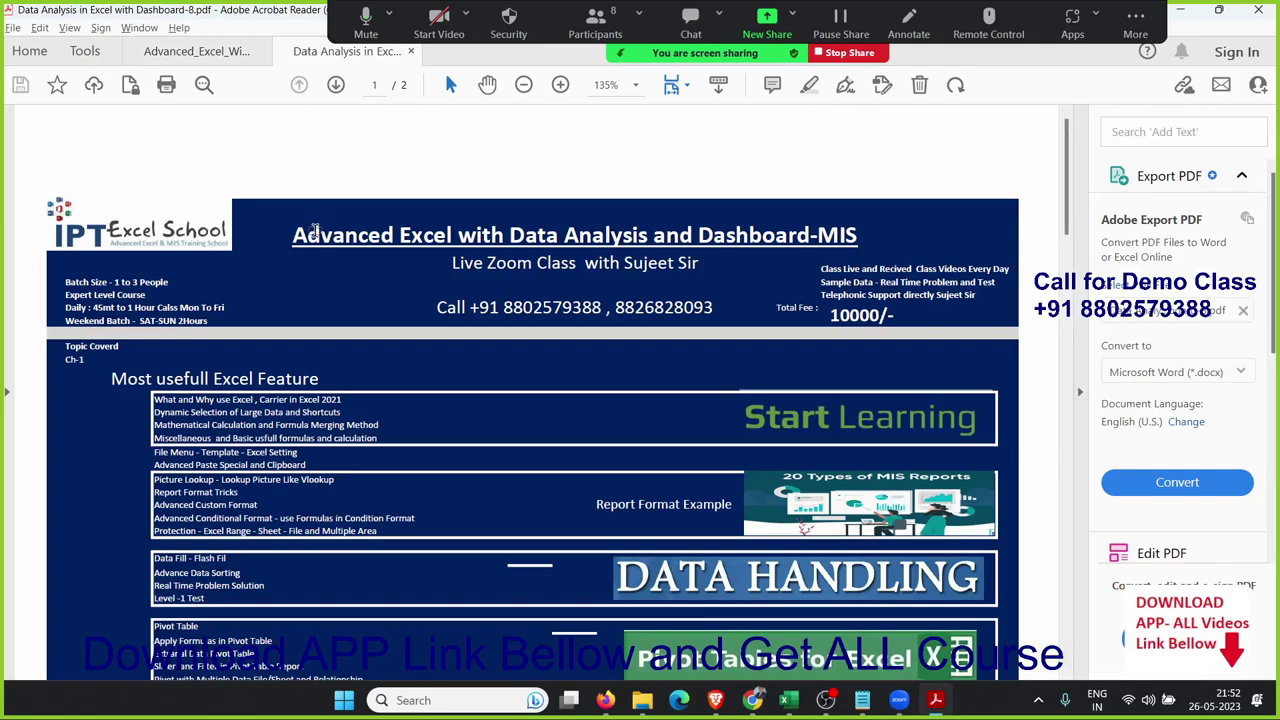
Switch between the Advanced Excel and Data Analysis PDF tabs, scrolling each
key("alt+Tab")
key("alt+Tab")
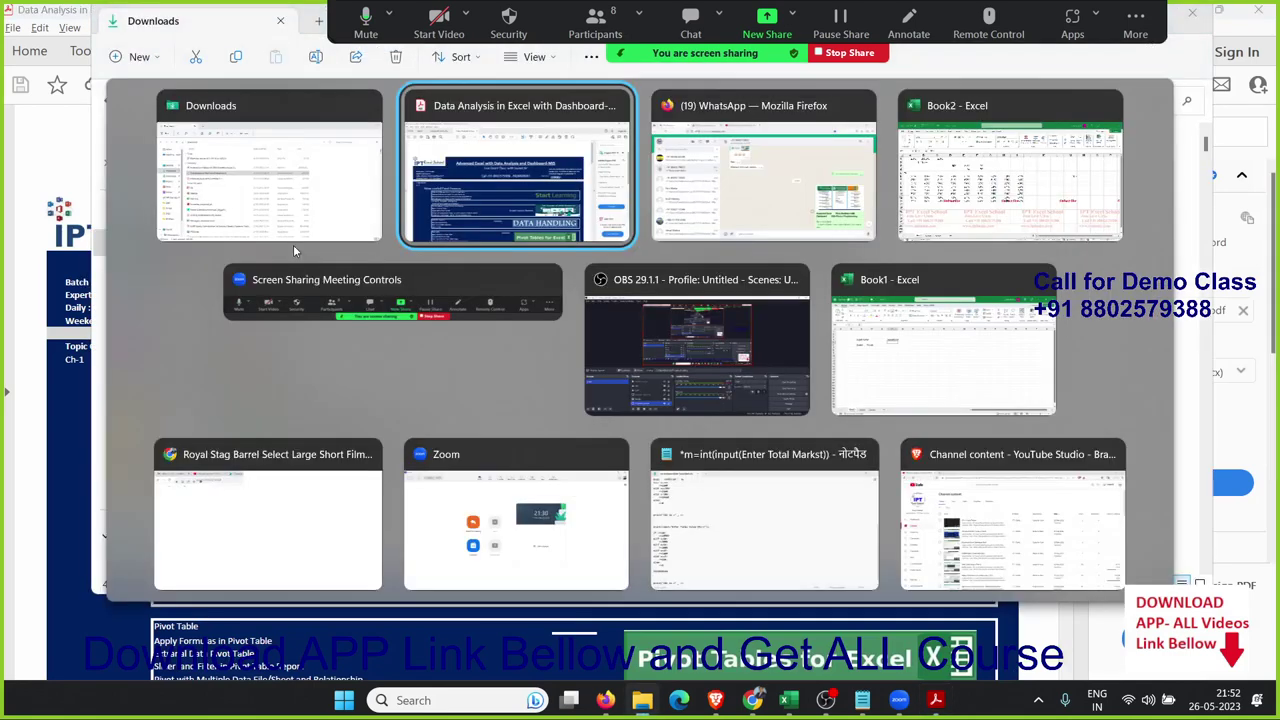
left_click(157, 55)
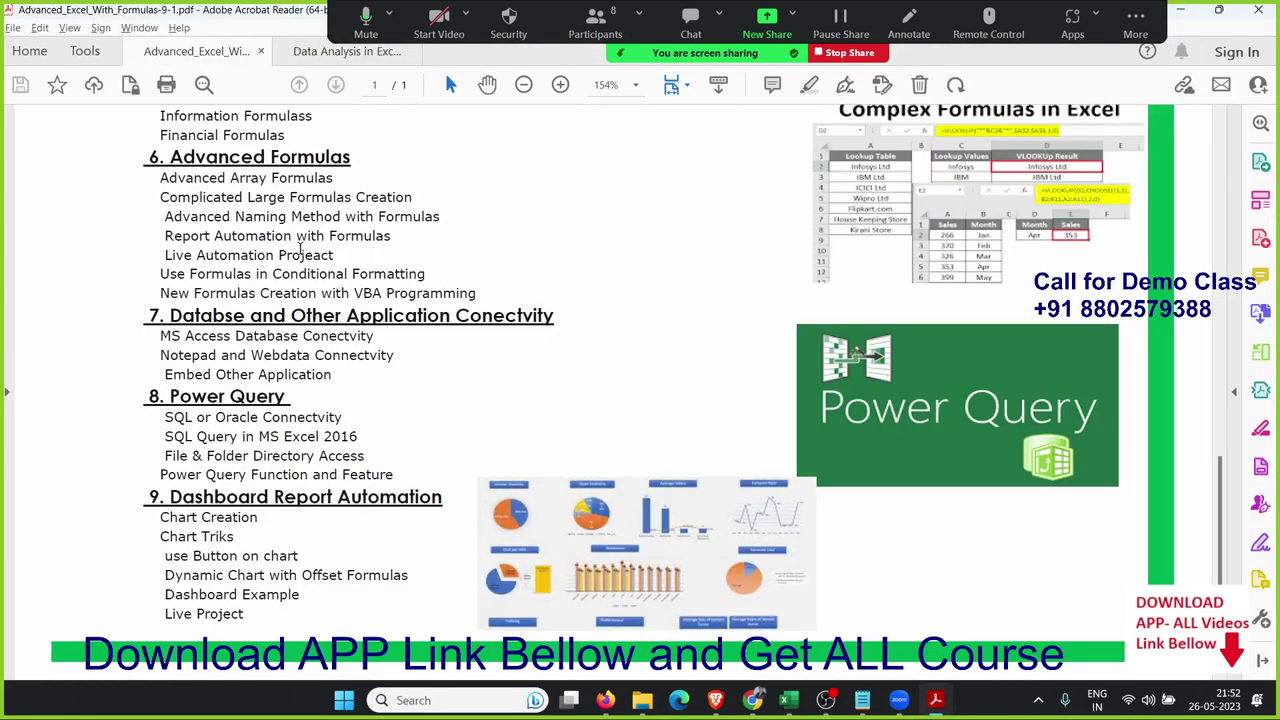
scroll(301, 255, "up", 3)
scroll(301, 257, "up", 5)
scroll(301, 255, "up", 3)
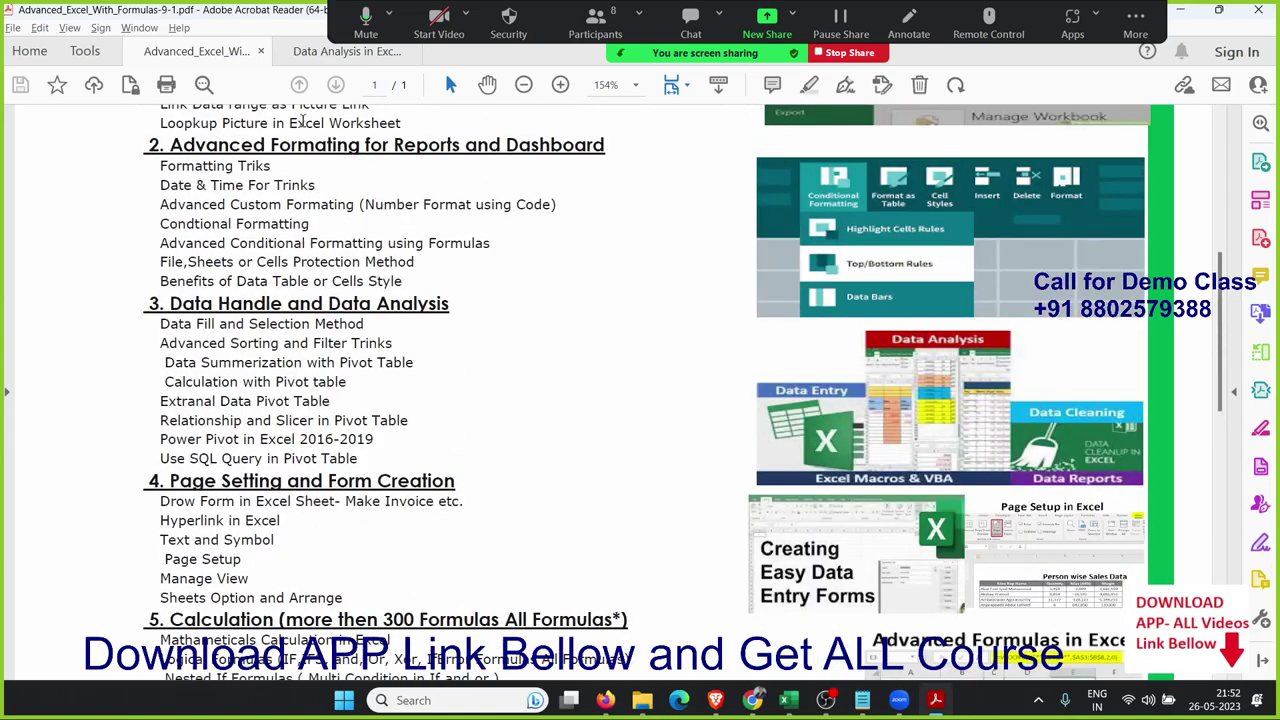
left_click(296, 55)
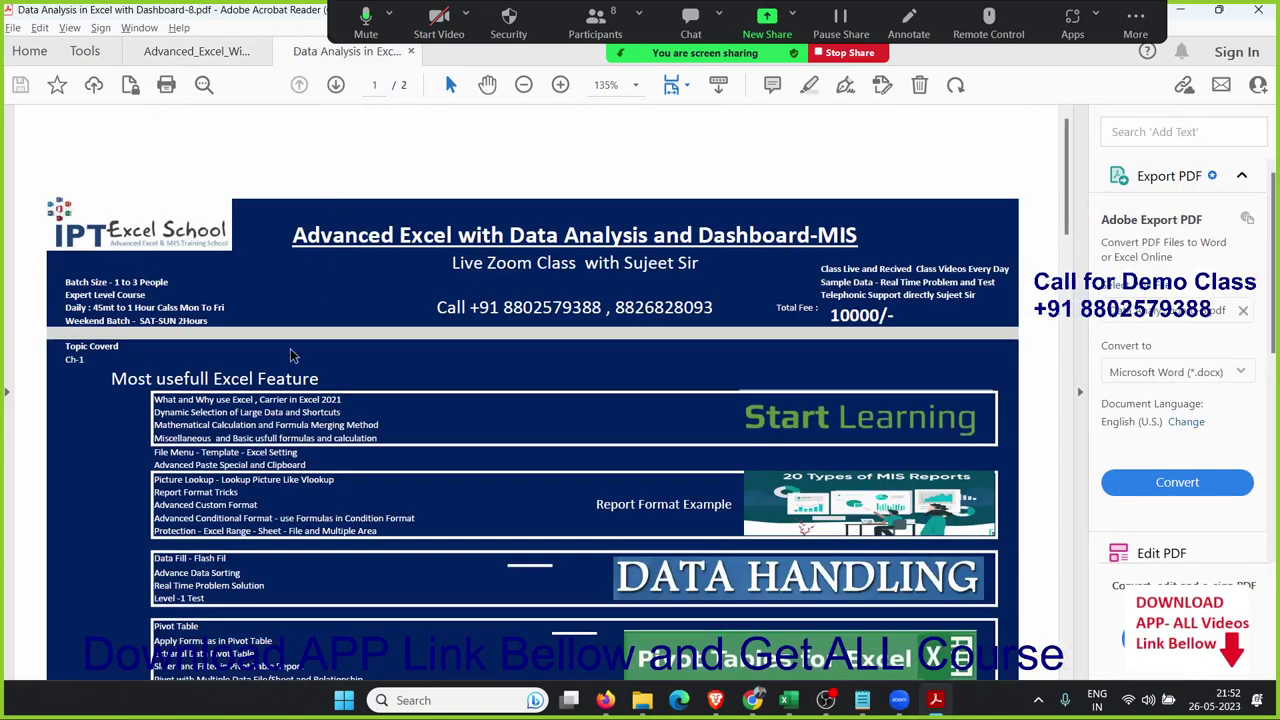
scroll(299, 374, "up", 4)
scroll(299, 374, "down", 1)
scroll(216, 358, "down", 2)
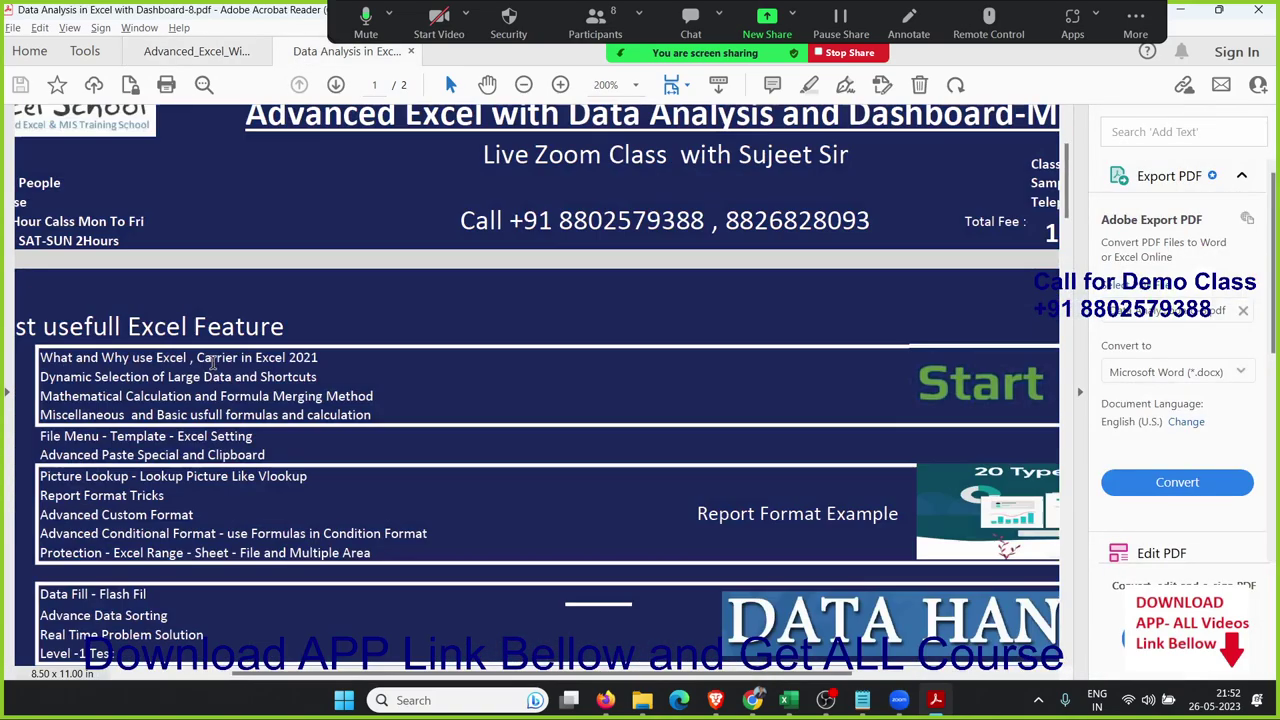
Hide the Tools pane and scroll the Data Analysis PDF down to the Dashboard with Formulas section
left_click(1081, 393)
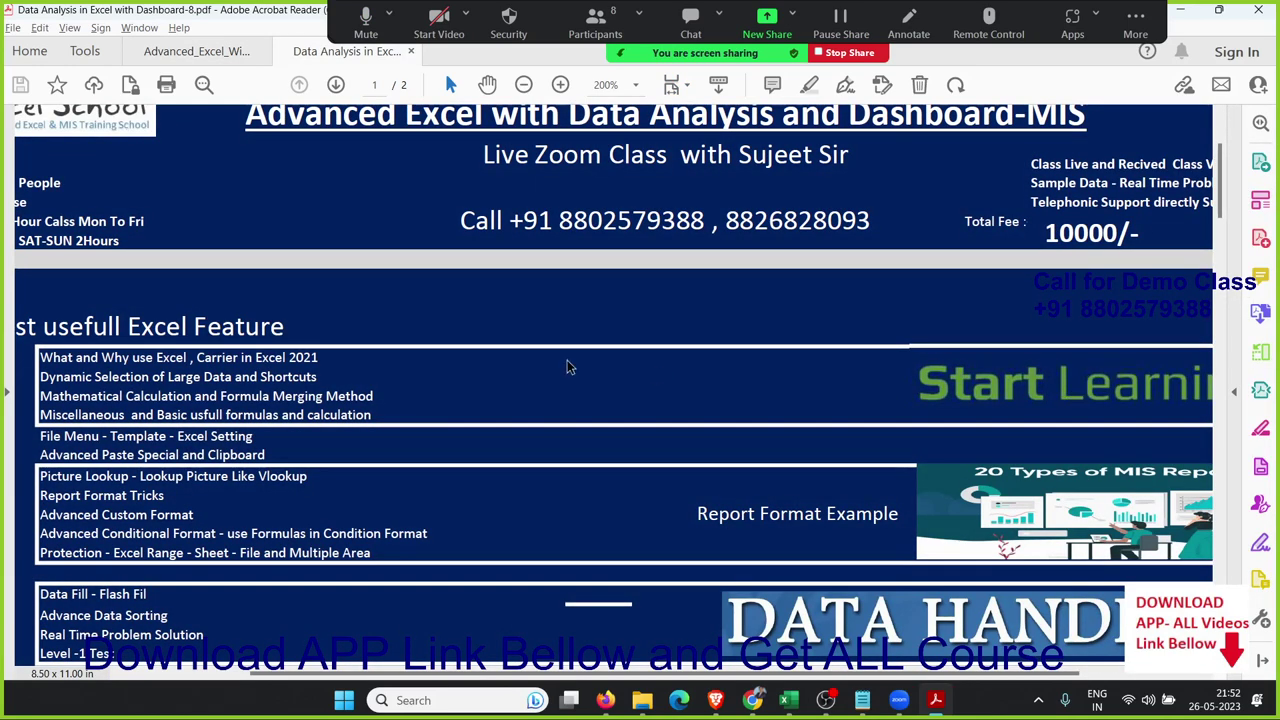
scroll(256, 390, "down", 1)
scroll(256, 390, "down", 1)
scroll(256, 392, "down", 1)
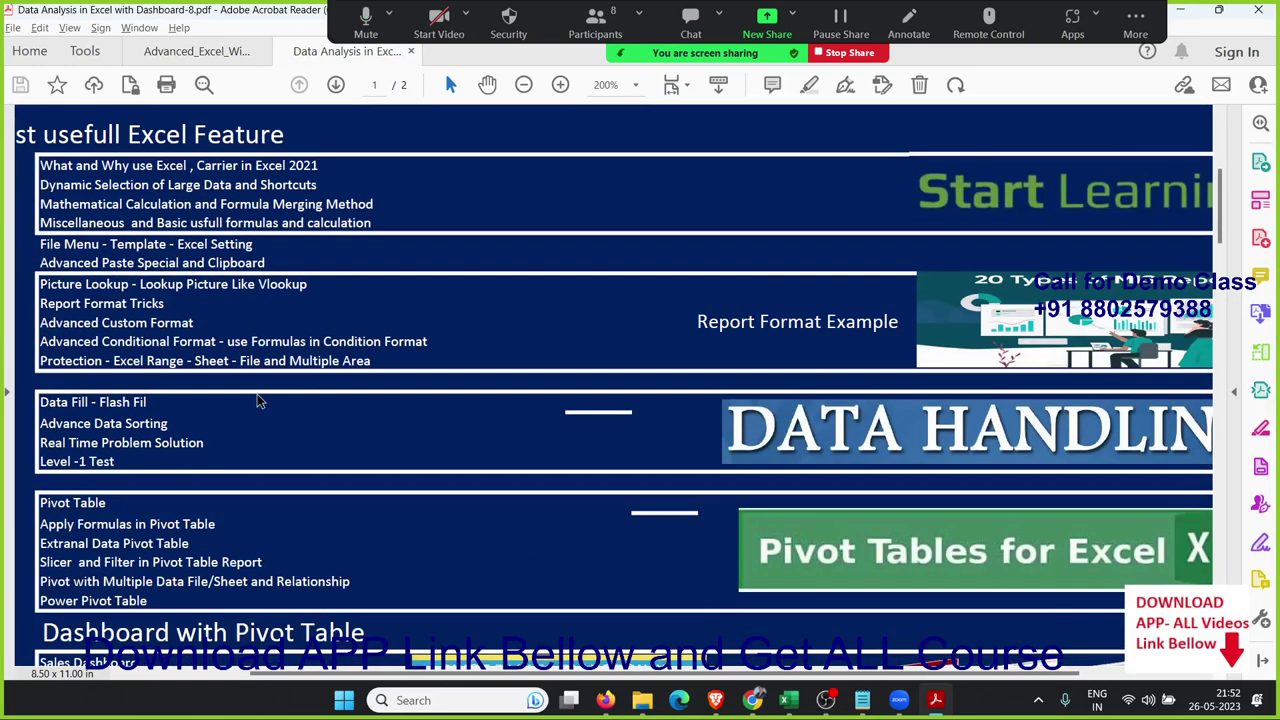
scroll(256, 395, "down", 1)
scroll(257, 400, "down", 1)
scroll(257, 400, "down", 1)
scroll(257, 400, "down", 1)
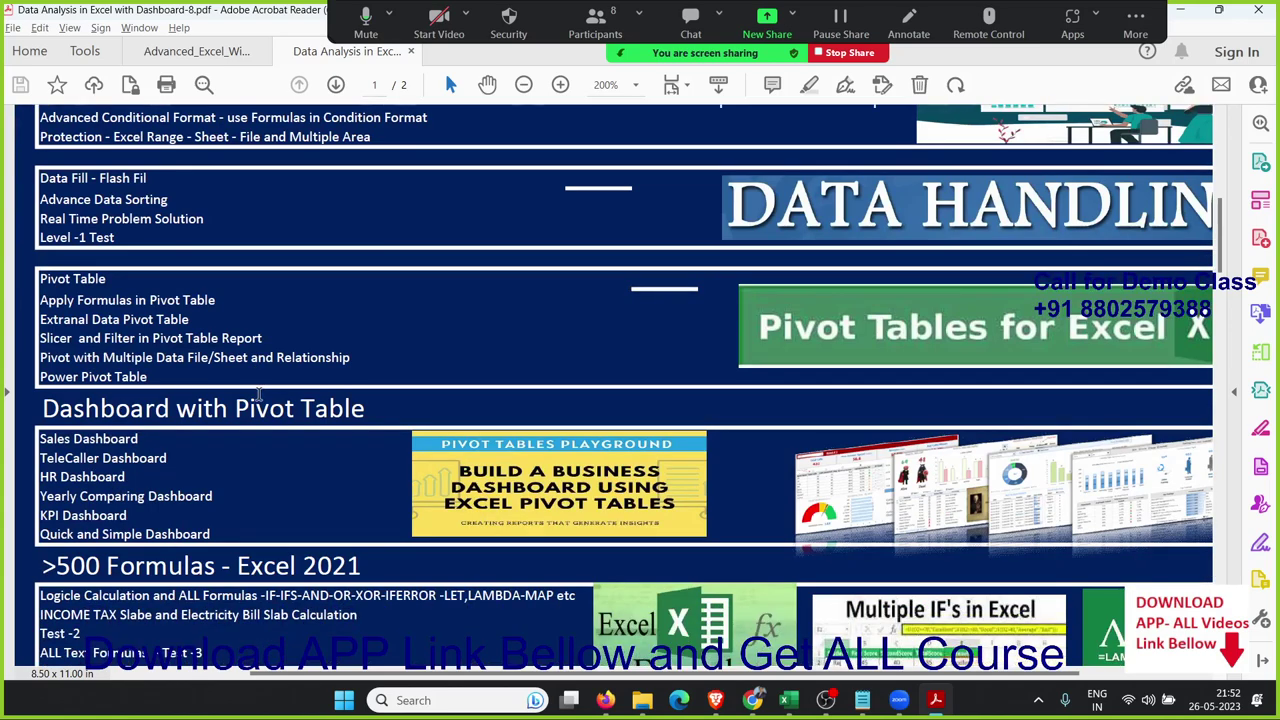
scroll(258, 398, "down", 1)
scroll(260, 393, "down", 2)
scroll(259, 393, "down", 2)
scroll(259, 393, "down", 1)
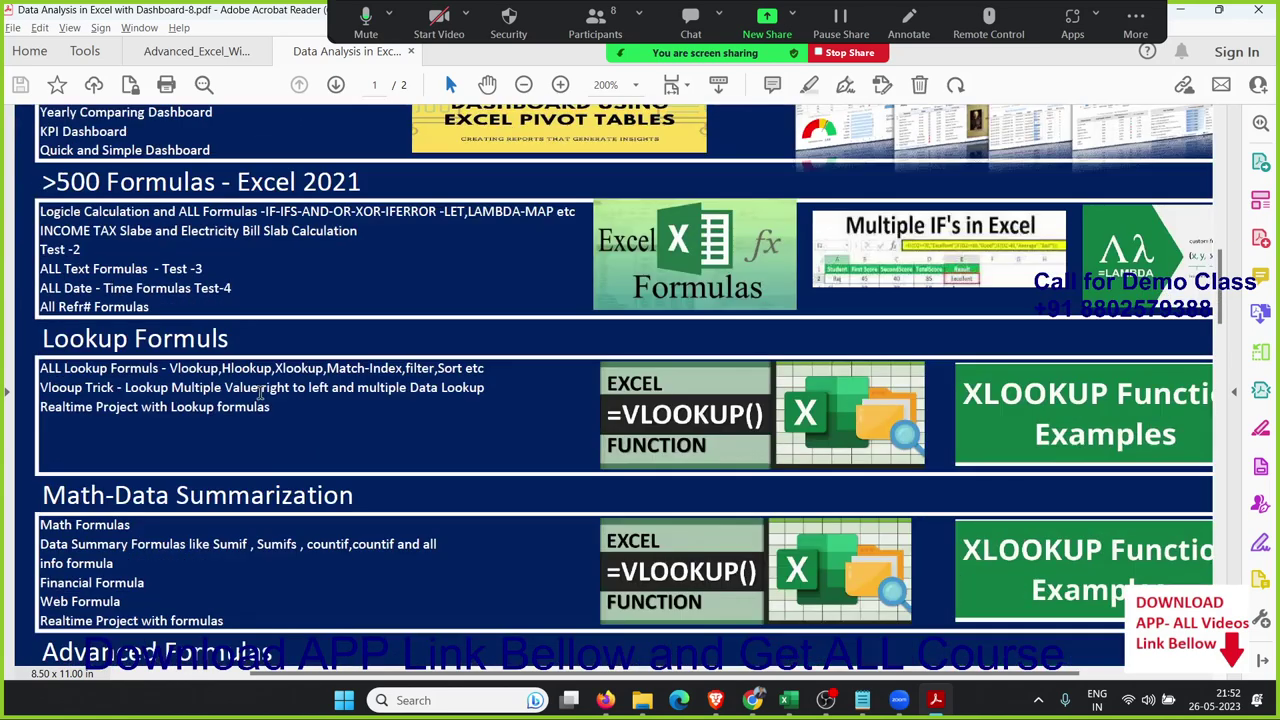
scroll(259, 393, "down", 1)
scroll(259, 393, "down", 1)
scroll(259, 393, "down", 2)
scroll(260, 396, "down", 3)
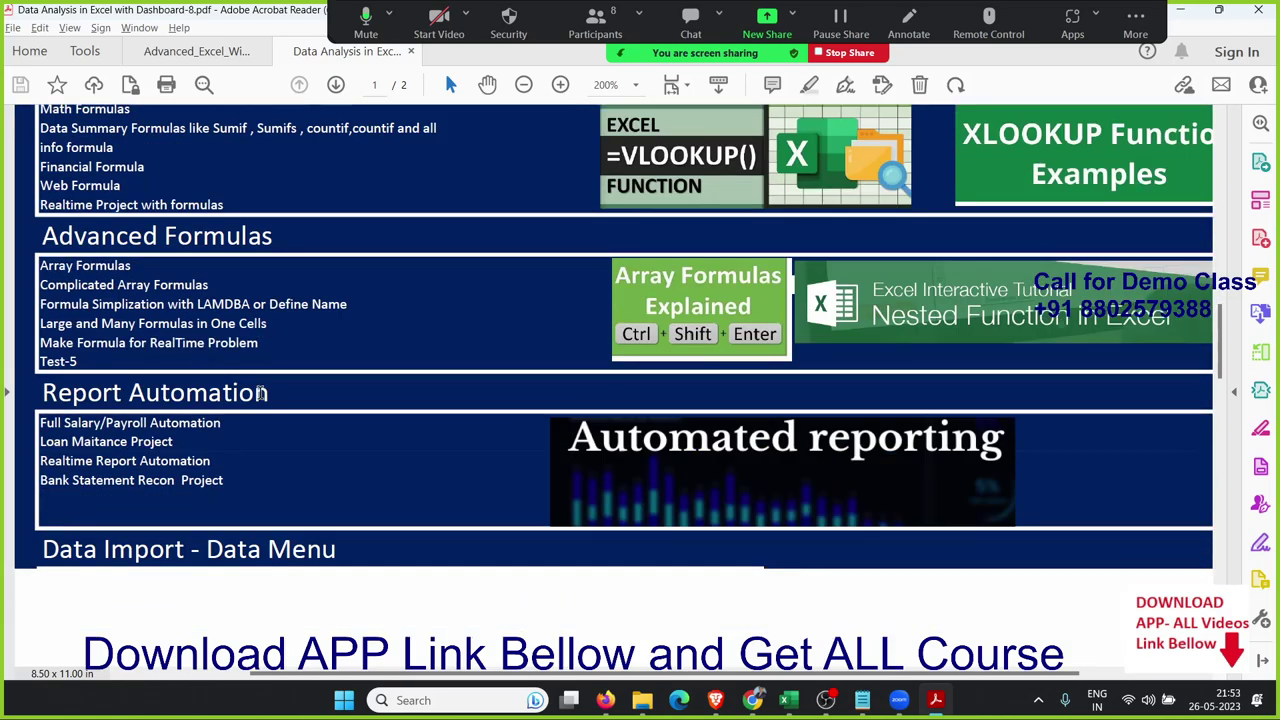
scroll(262, 400, "down", 3)
scroll(260, 400, "down", 2)
scroll(260, 400, "down", 2)
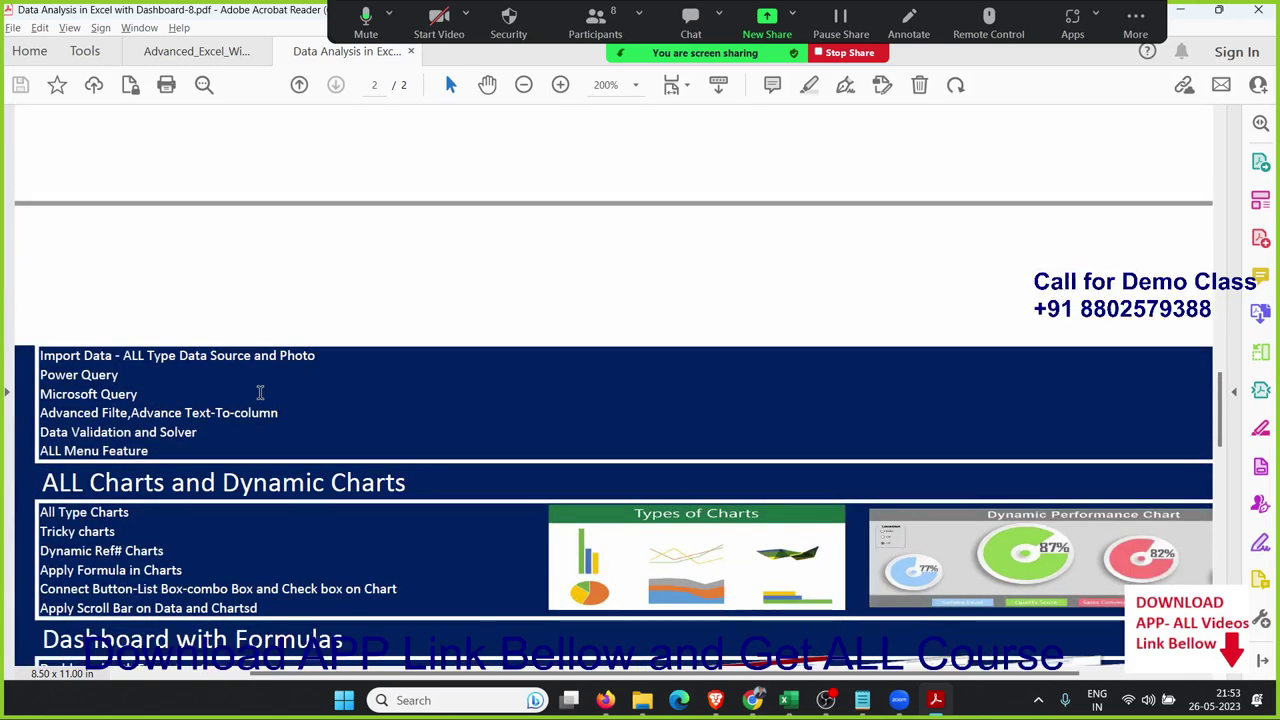
scroll(260, 400, "down", 2)
scroll(260, 400, "down", 1)
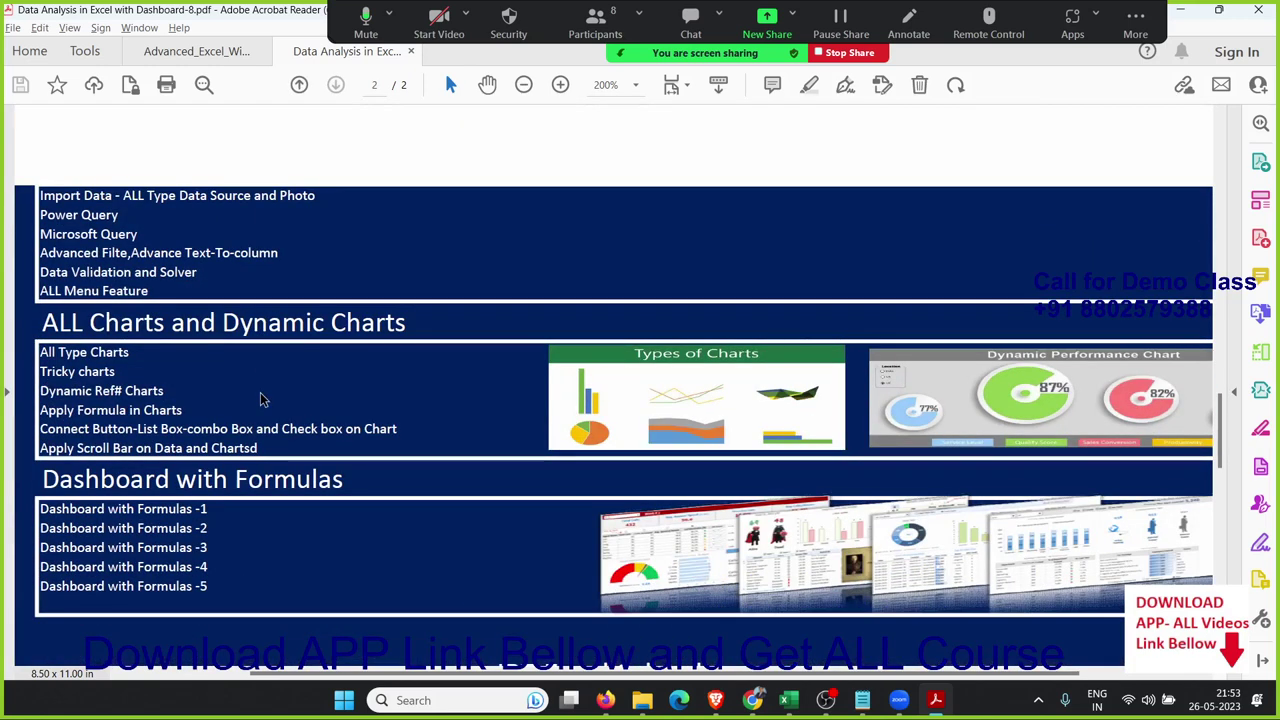
scroll(265, 396, "down", 1)
scroll(265, 396, "down", 1)
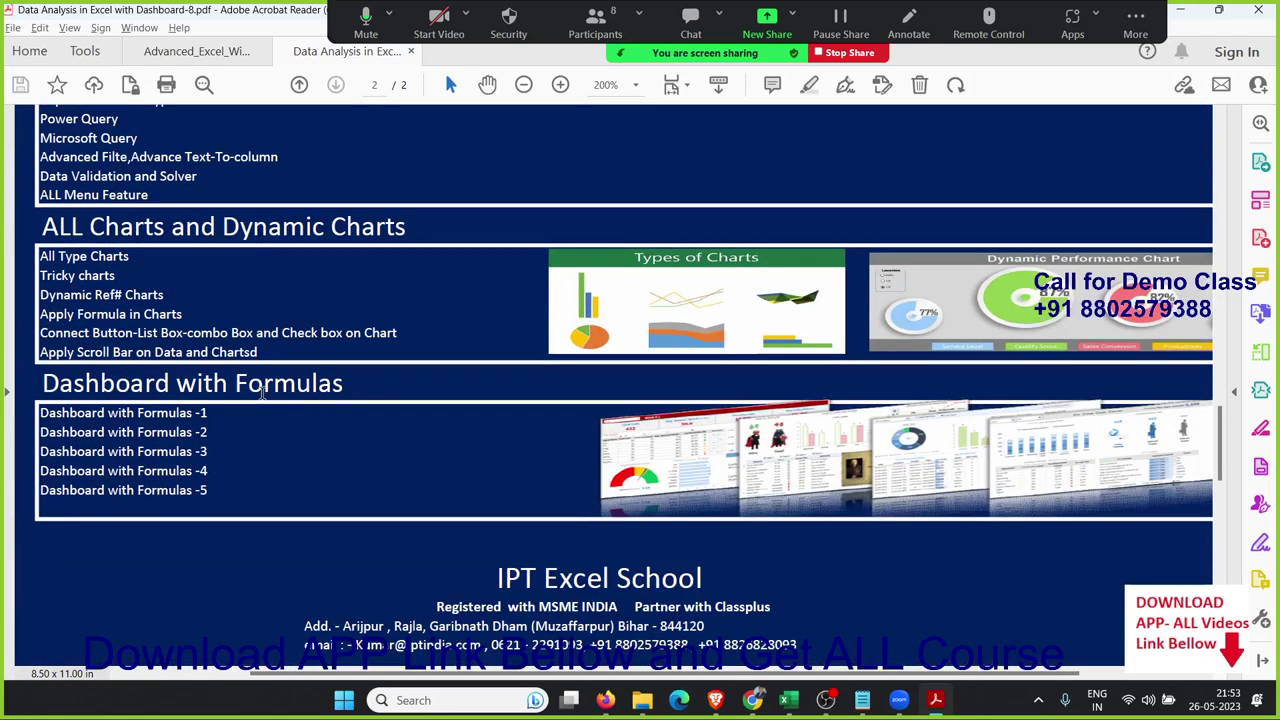
scroll(263, 394, "up", 1)
scroll(262, 393, "up", 2)
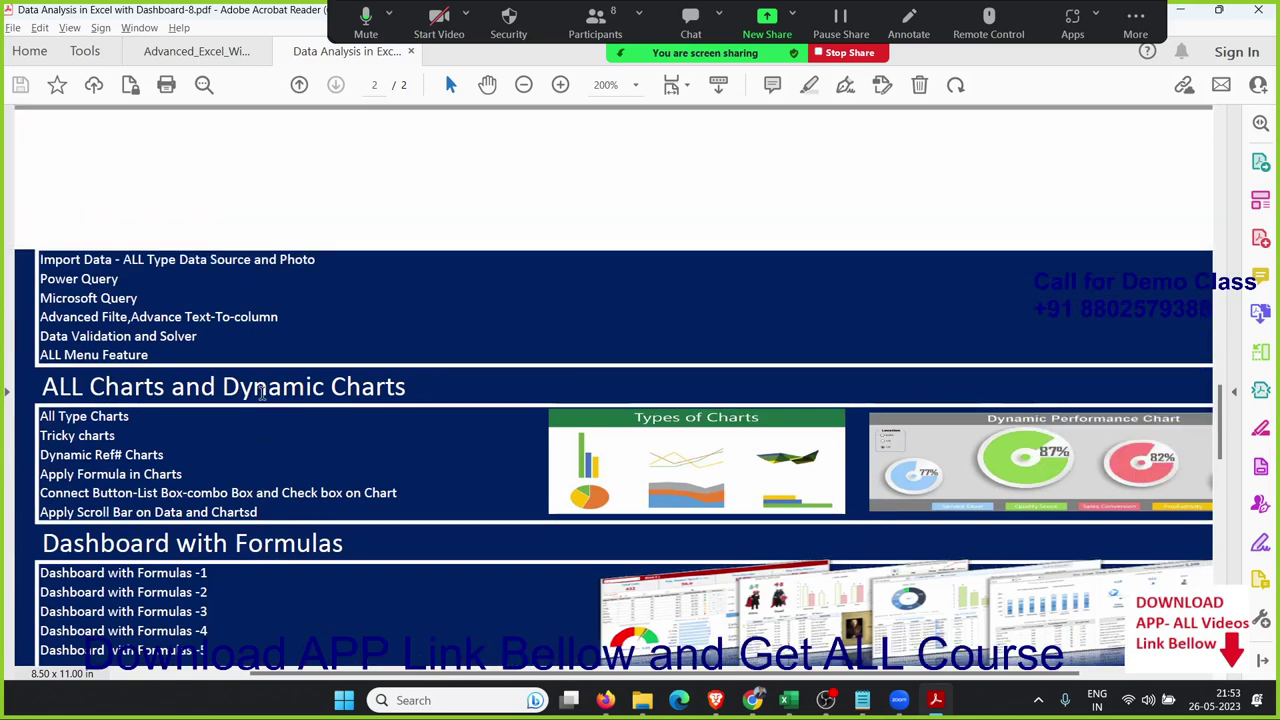
scroll(262, 394, "down", 1)
scroll(520, 540, "down", 2)
mouse_move(789, 700)
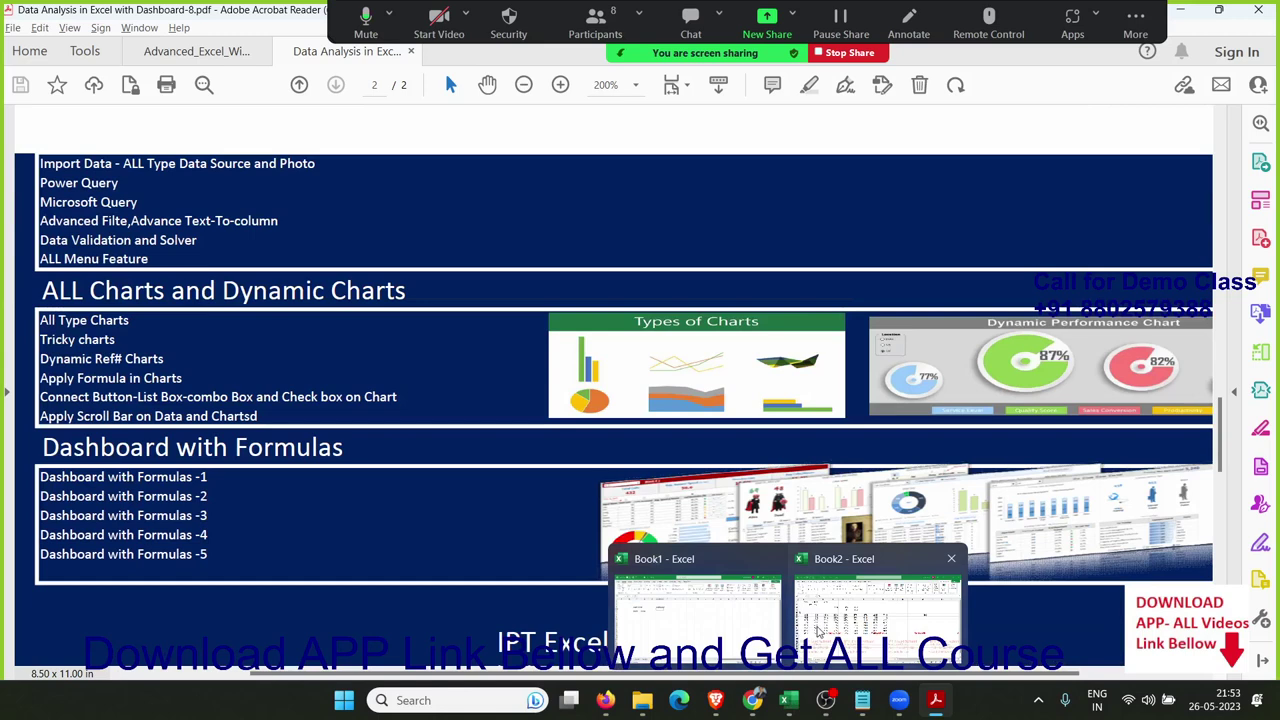
Switch to Book2 and open the recent workbook DS7-8-2
left_click(820, 630)
left_click(862, 257)
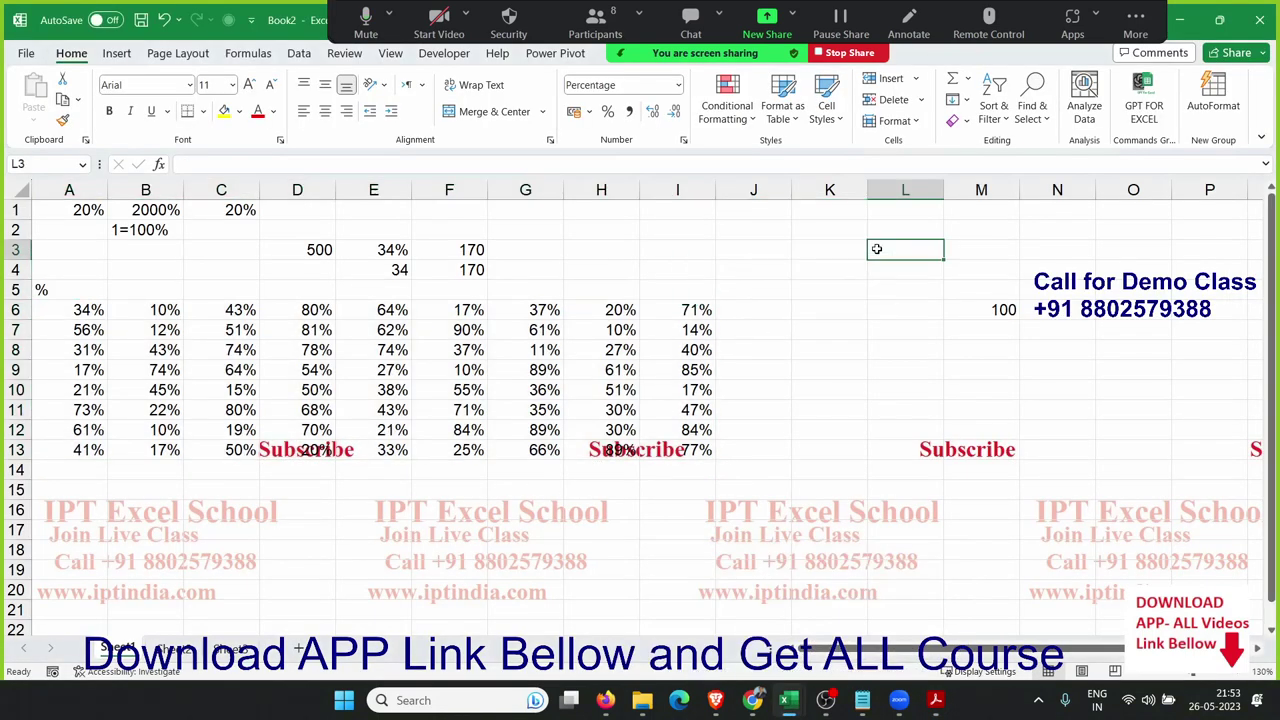
left_click(24, 53)
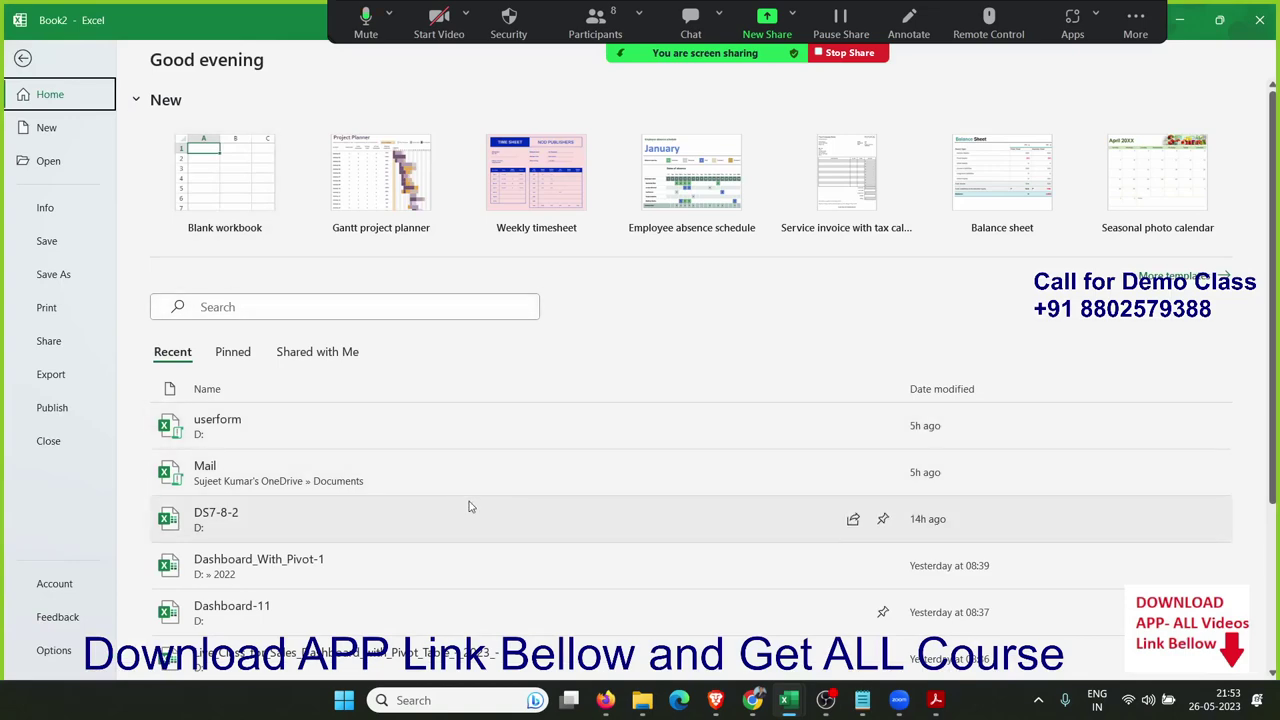
left_click(464, 540)
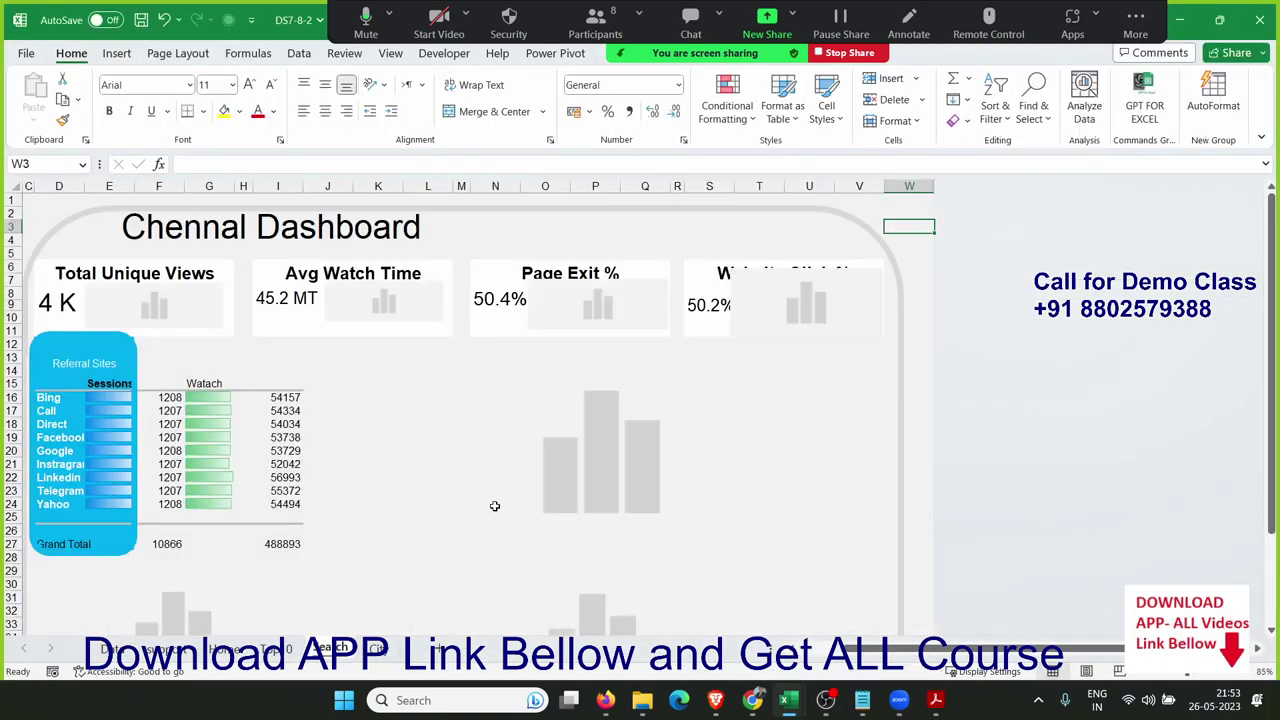
Flip between the Chennal Dashboard Home sheet and the raw Data sheet, scrolling the dashboard
left_click(224, 650)
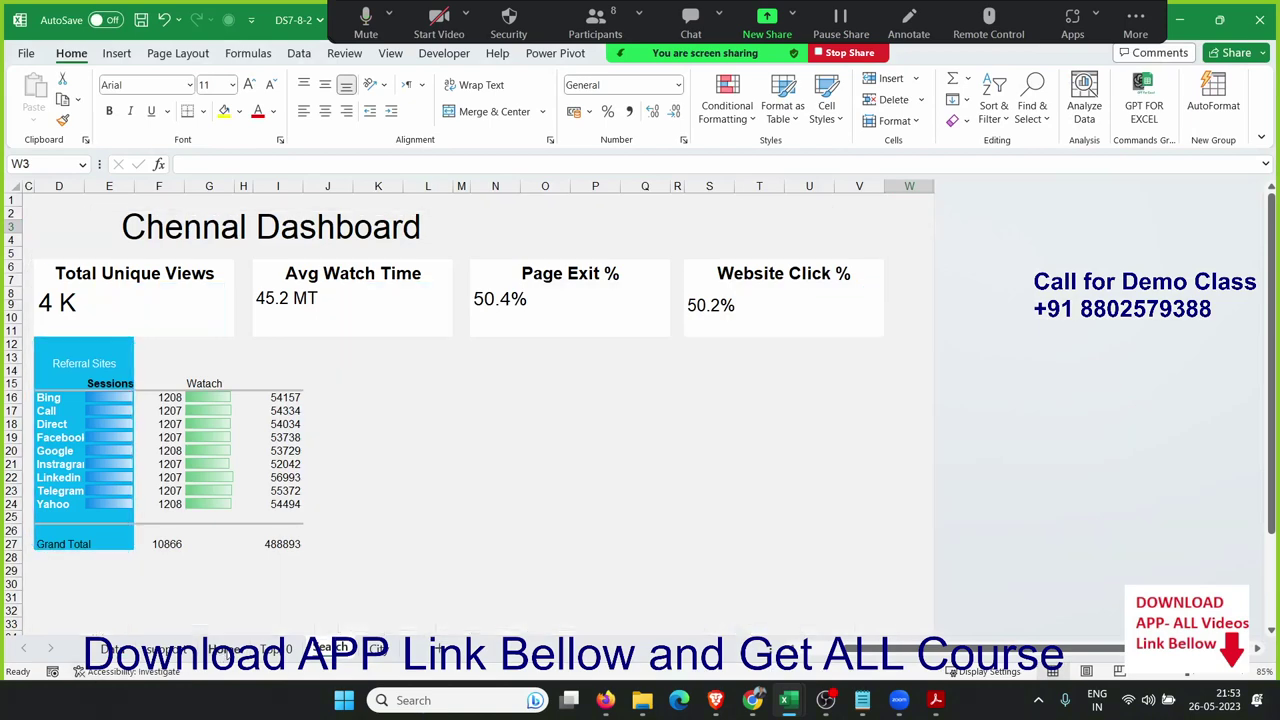
left_click(101, 650)
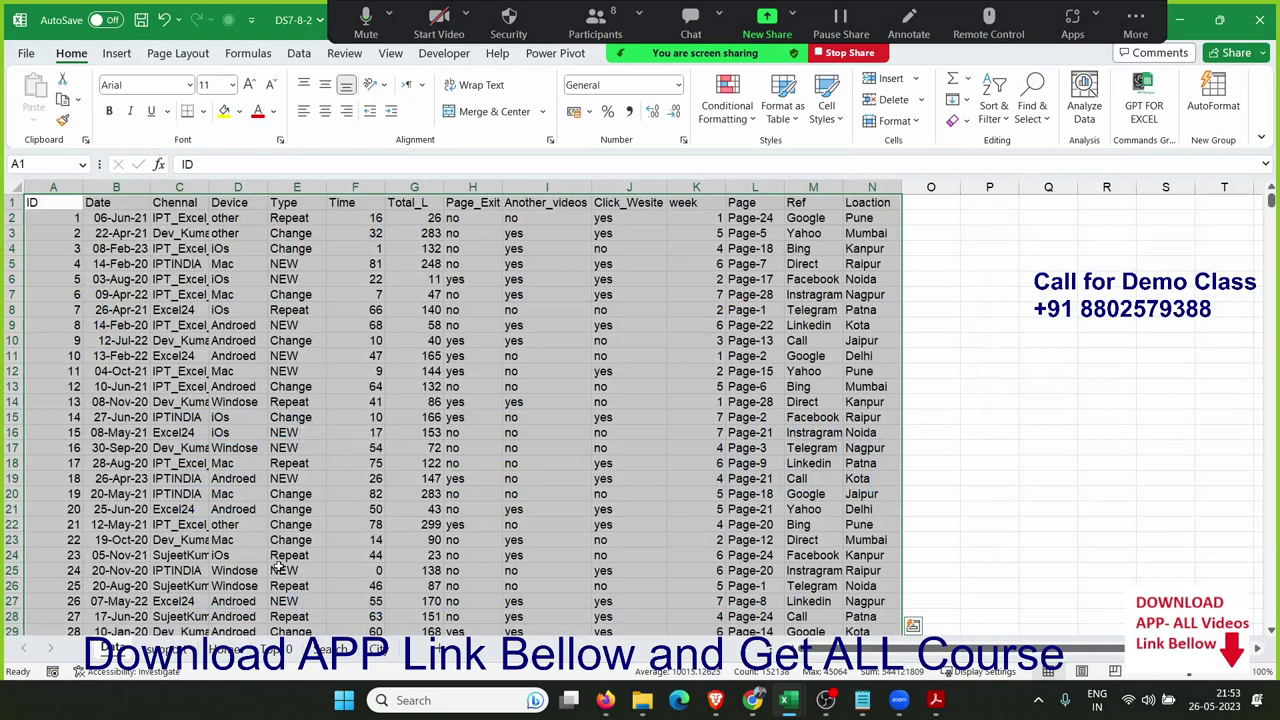
left_click(225, 649)
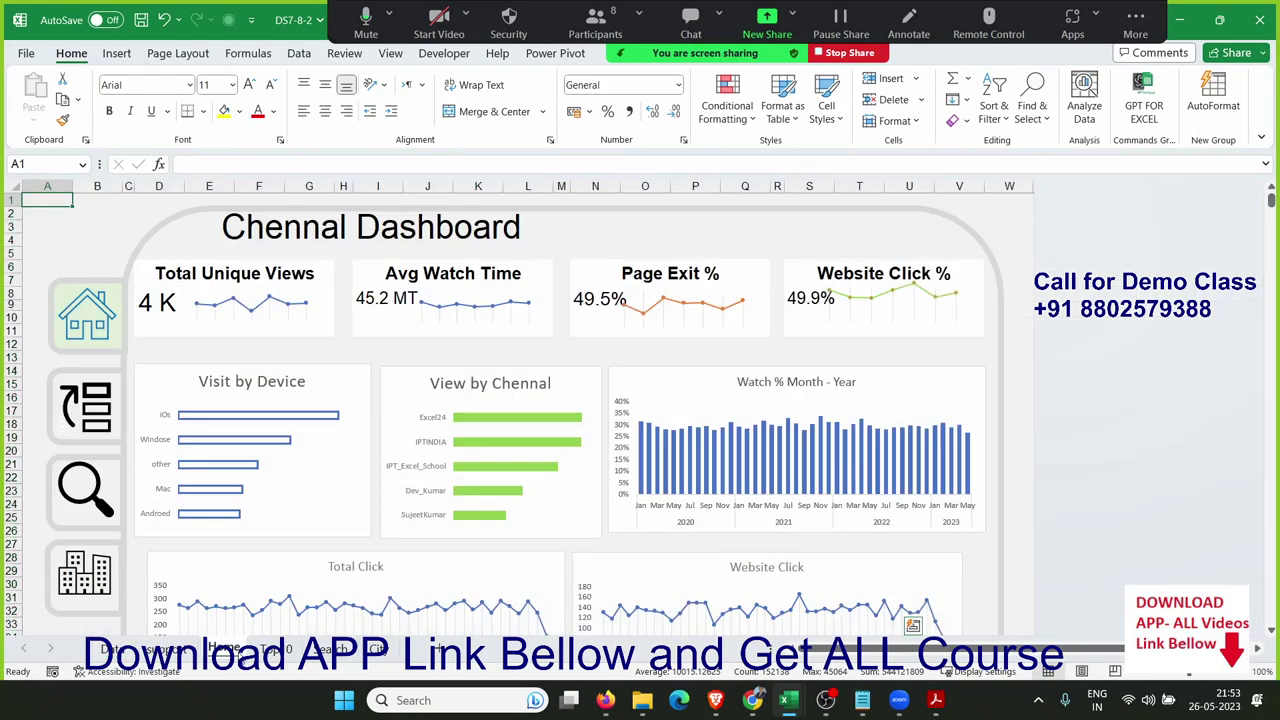
scroll(1014, 328, "down", 5)
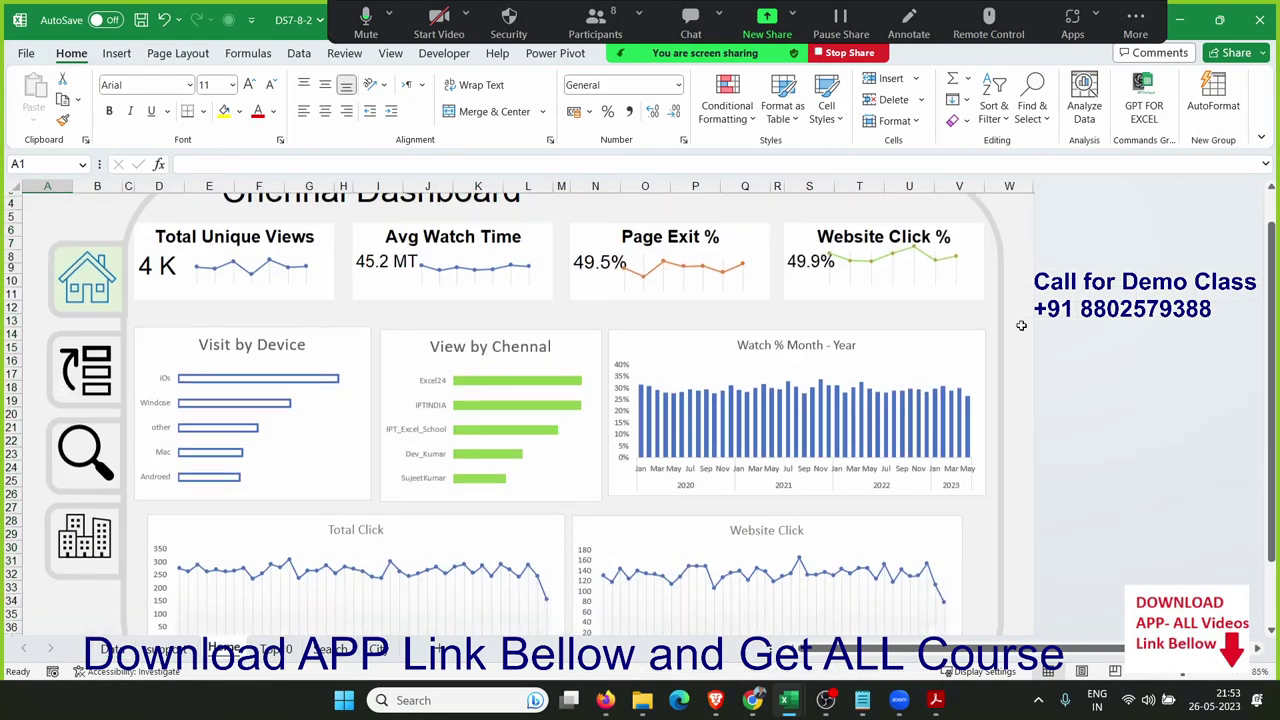
scroll(1021, 325, "up", 5)
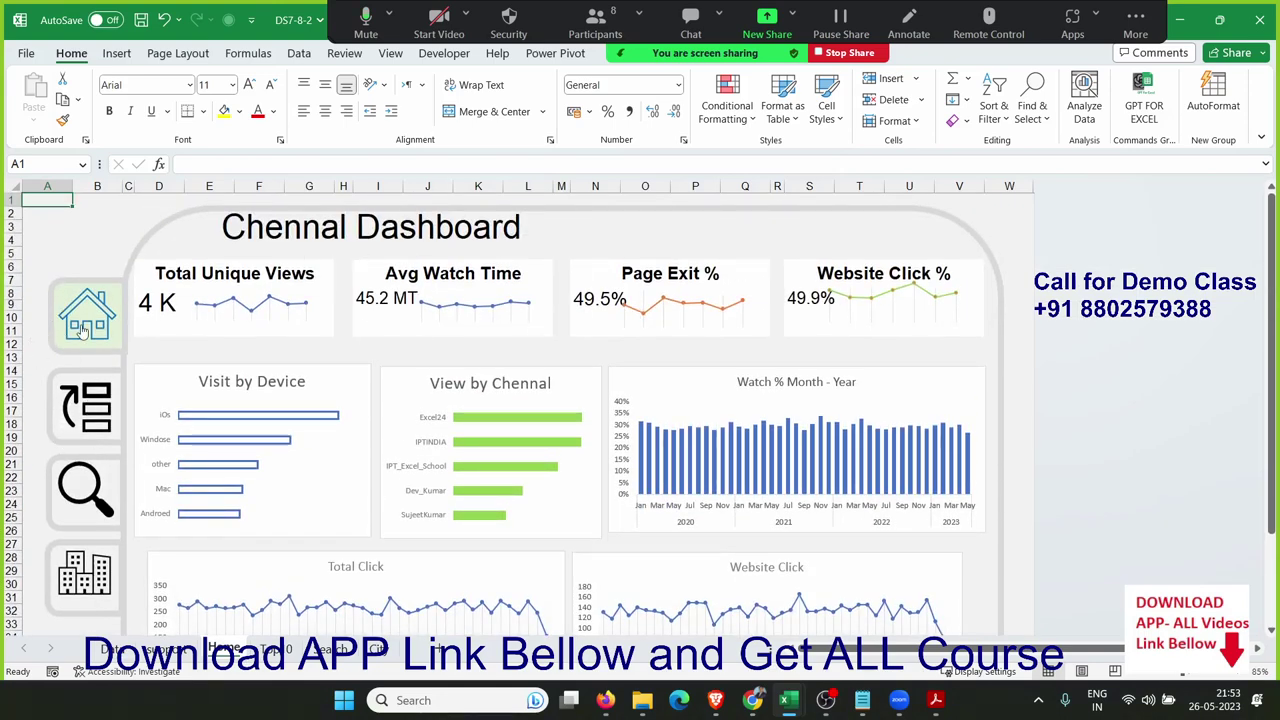
scroll(669, 309, "down", 3)
scroll(669, 309, "down", 1)
scroll(669, 309, "up", 4)
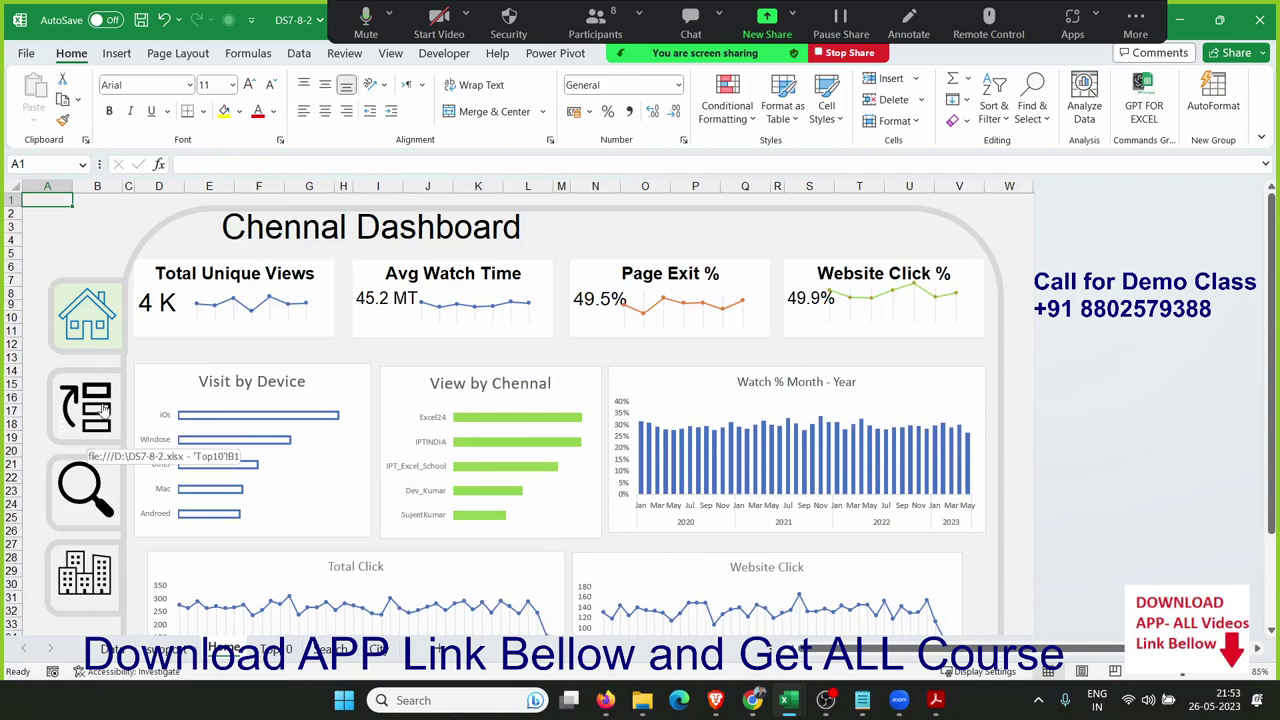
Use the dashboard's navigation icons to visit the Top10, Home and Search pages, then open File
left_click(104, 408)
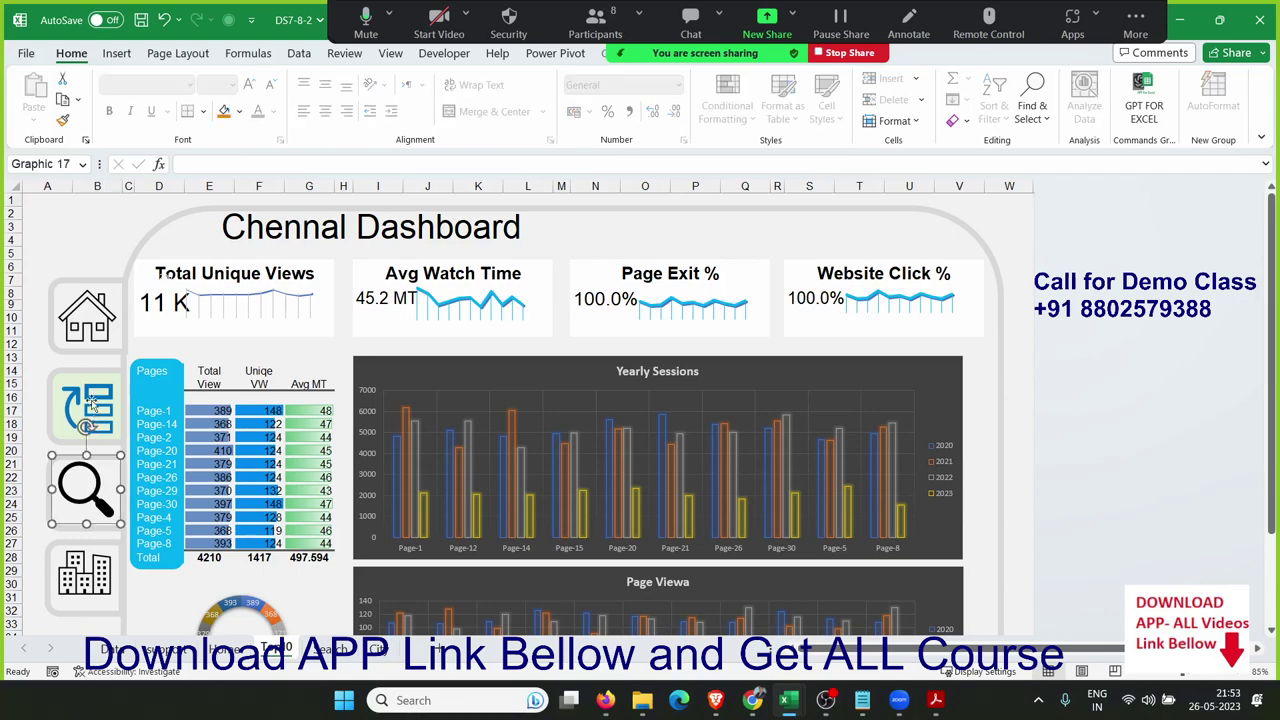
left_click(97, 318)
left_click(77, 508)
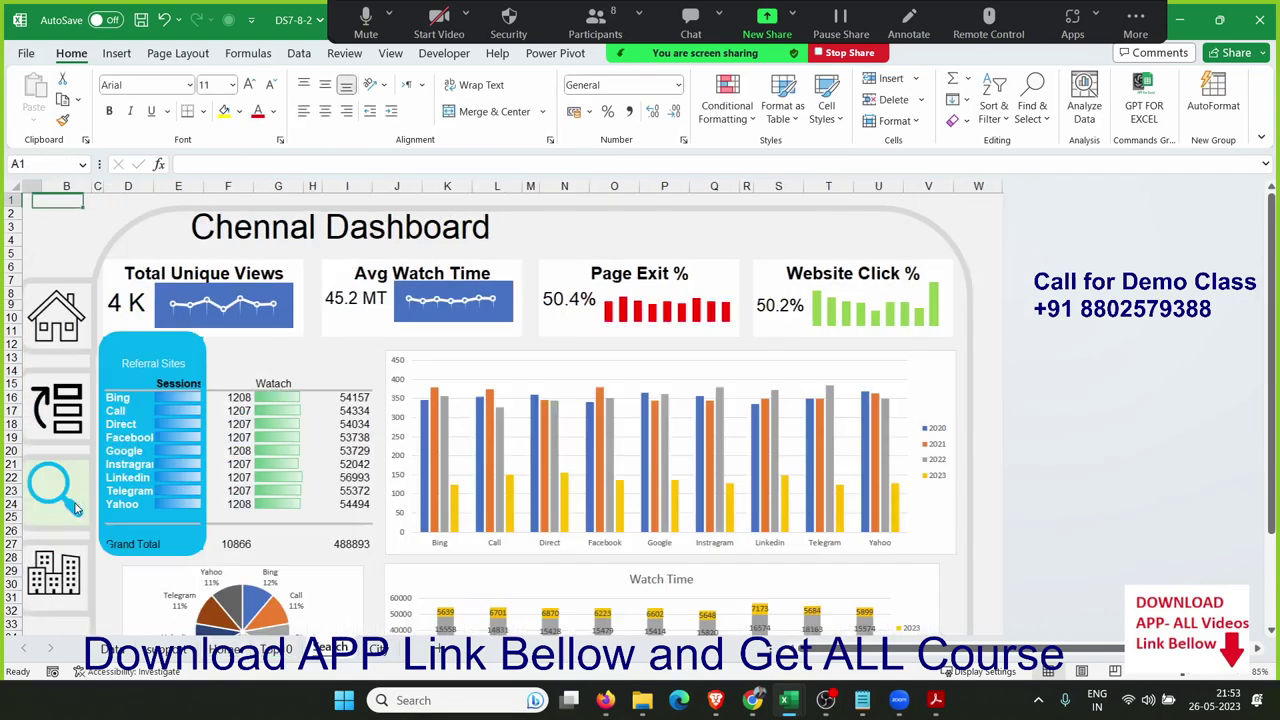
left_click(85, 327)
left_click(55, 226)
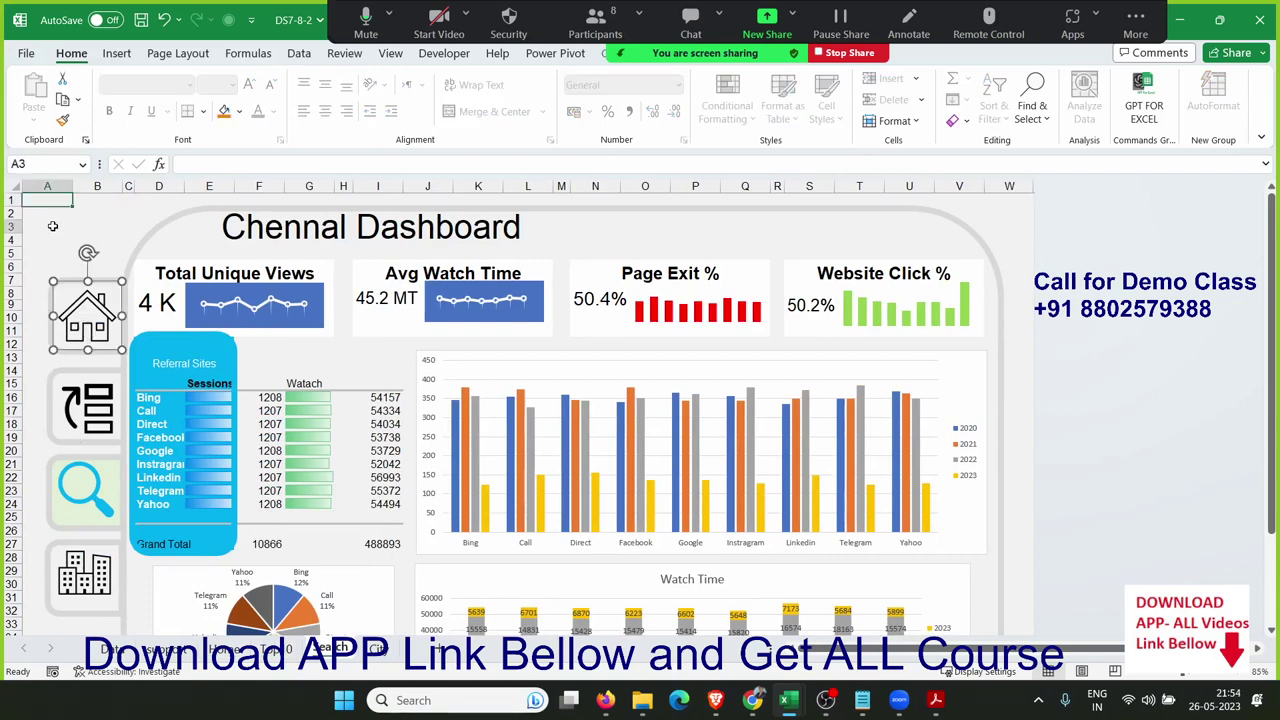
left_click(27, 55)
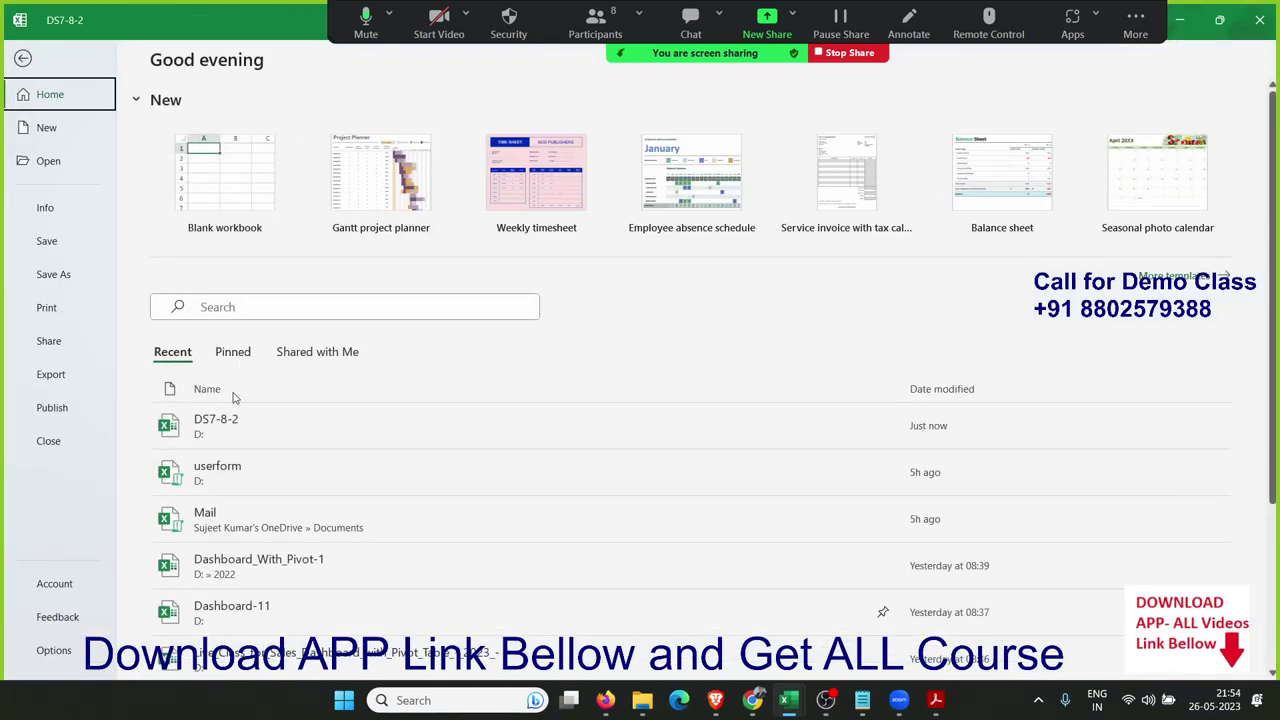
Open the Dashboard_With_Pivot-1 workbook from the recent list and scroll through it
left_click(235, 582)
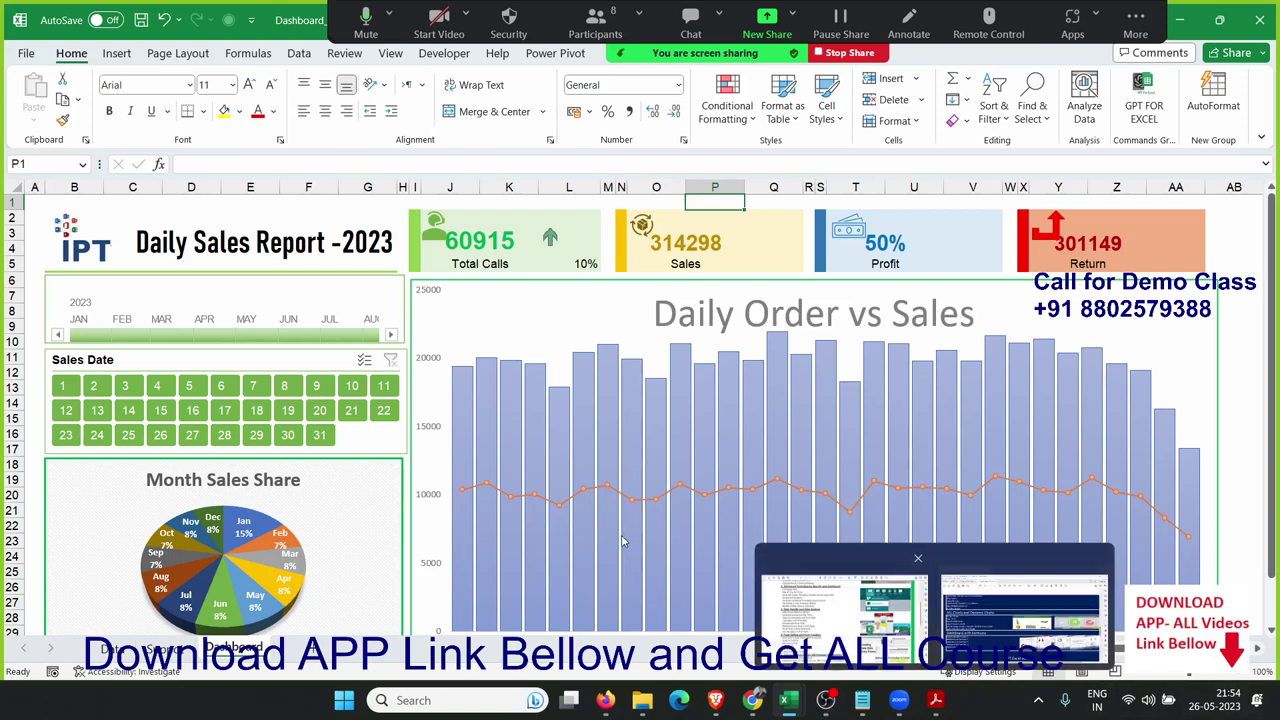
scroll(1215, 413, "down", 7)
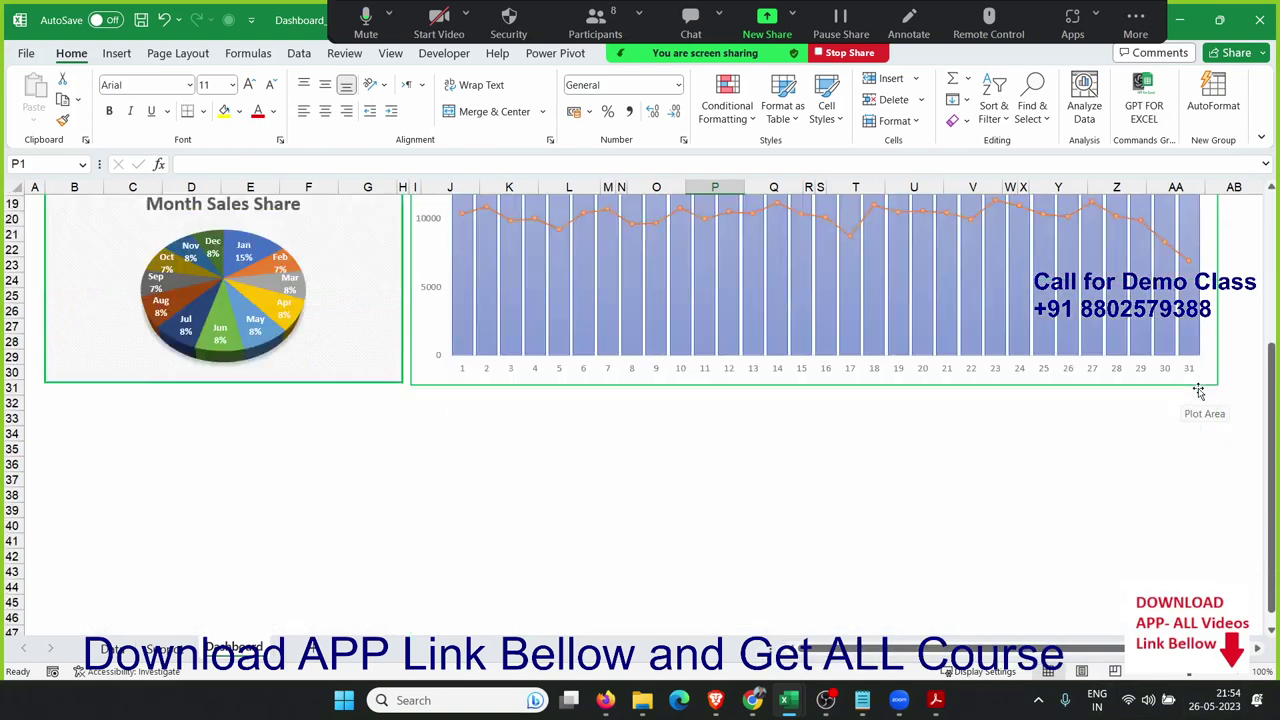
scroll(1268, 398, "up", 7)
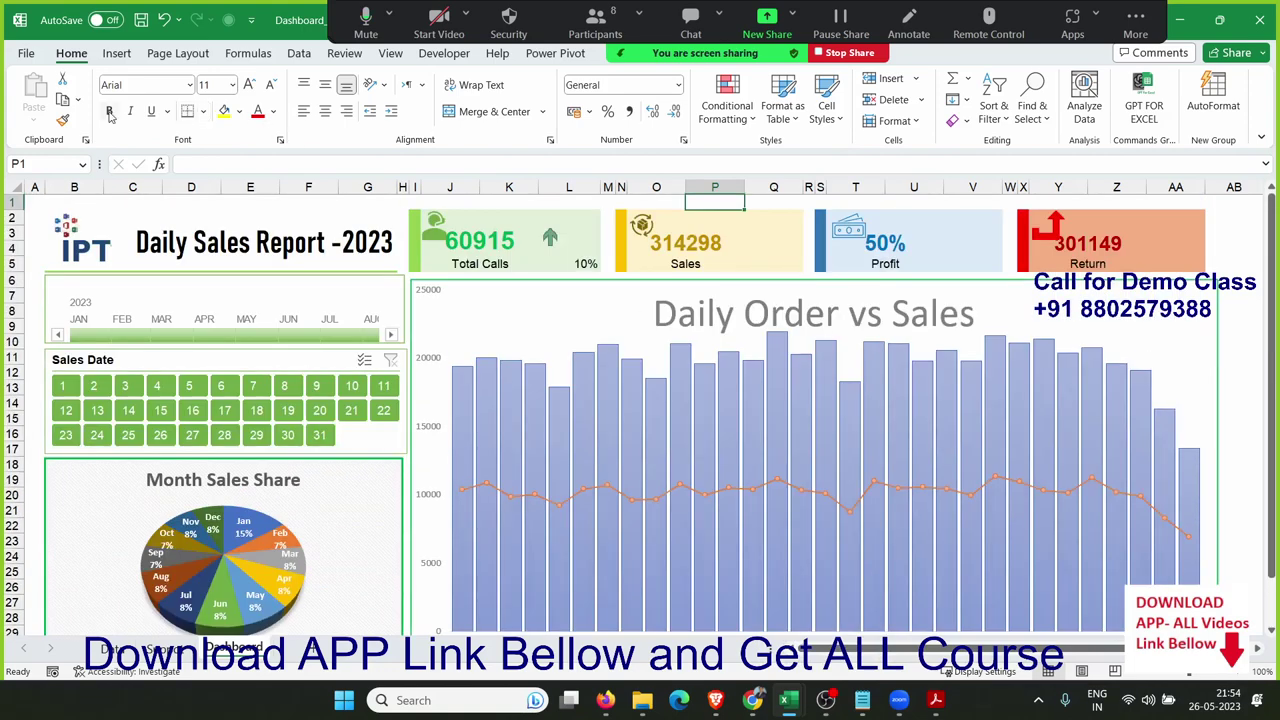
Open the Dashboard-11 workbook from the recent list and scroll through it
left_click(26, 53)
scroll(410, 470, "down", 2)
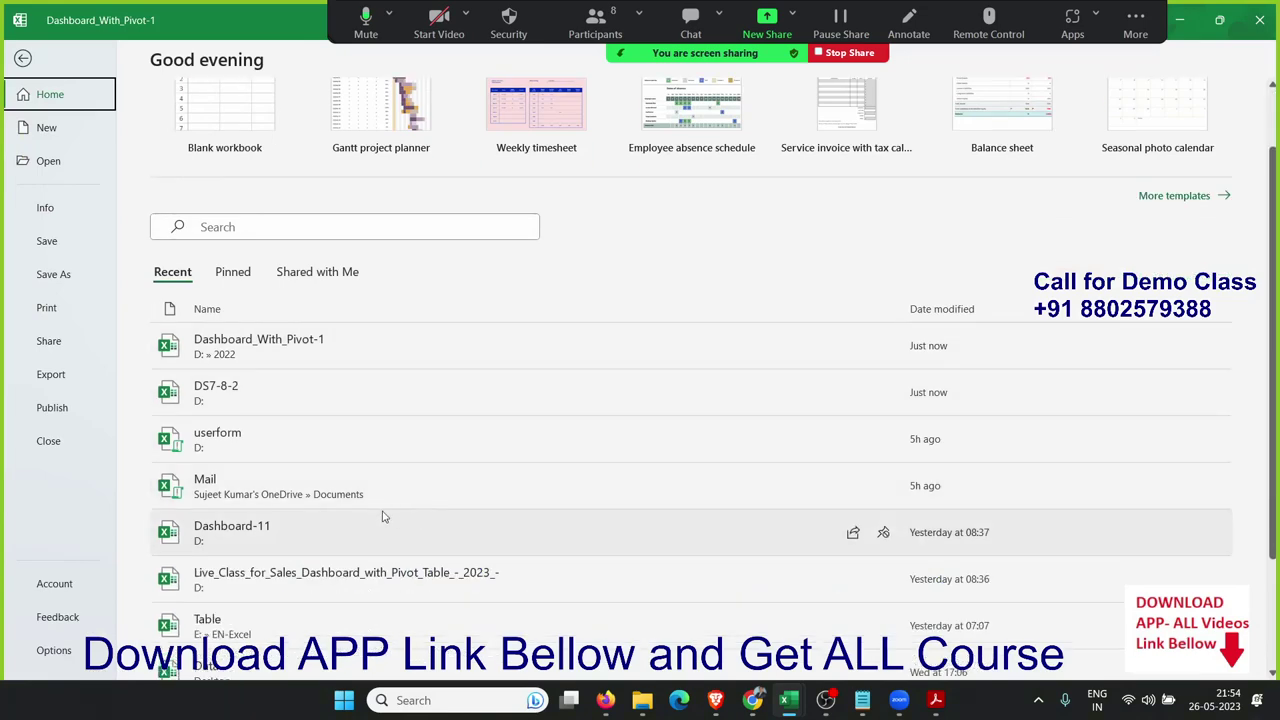
left_click(383, 516)
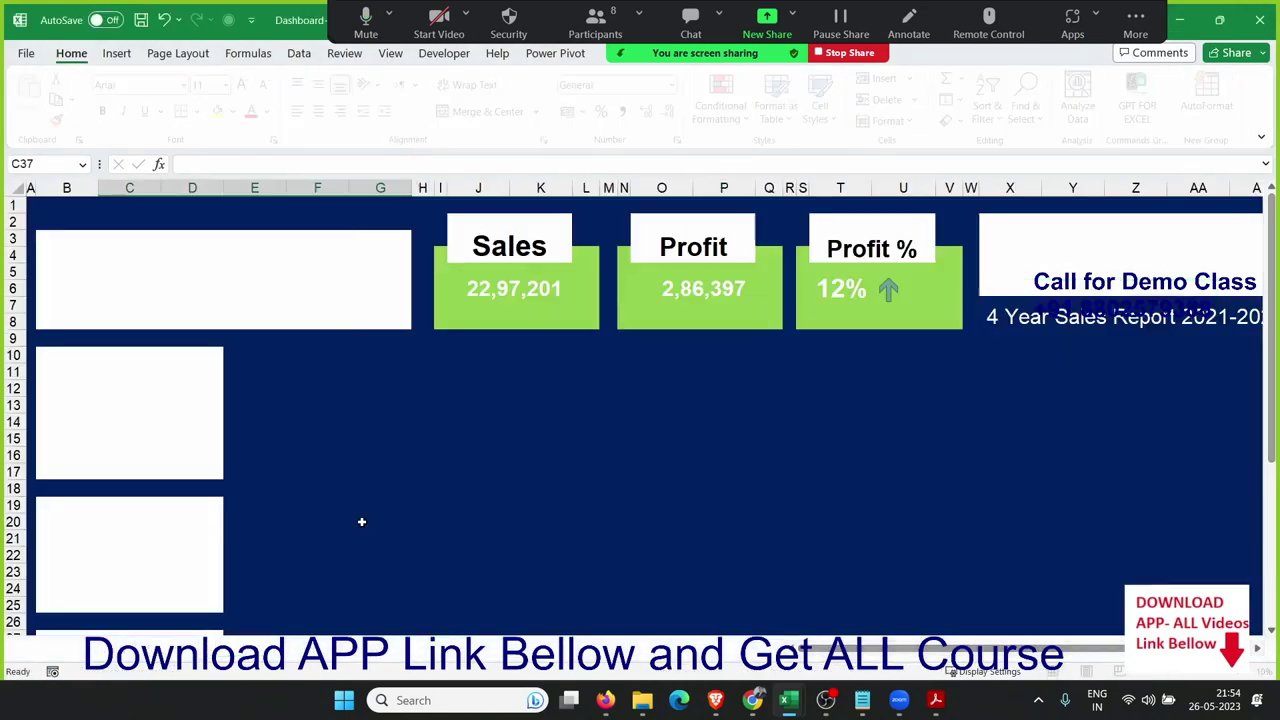
scroll(815, 380, "down", 6)
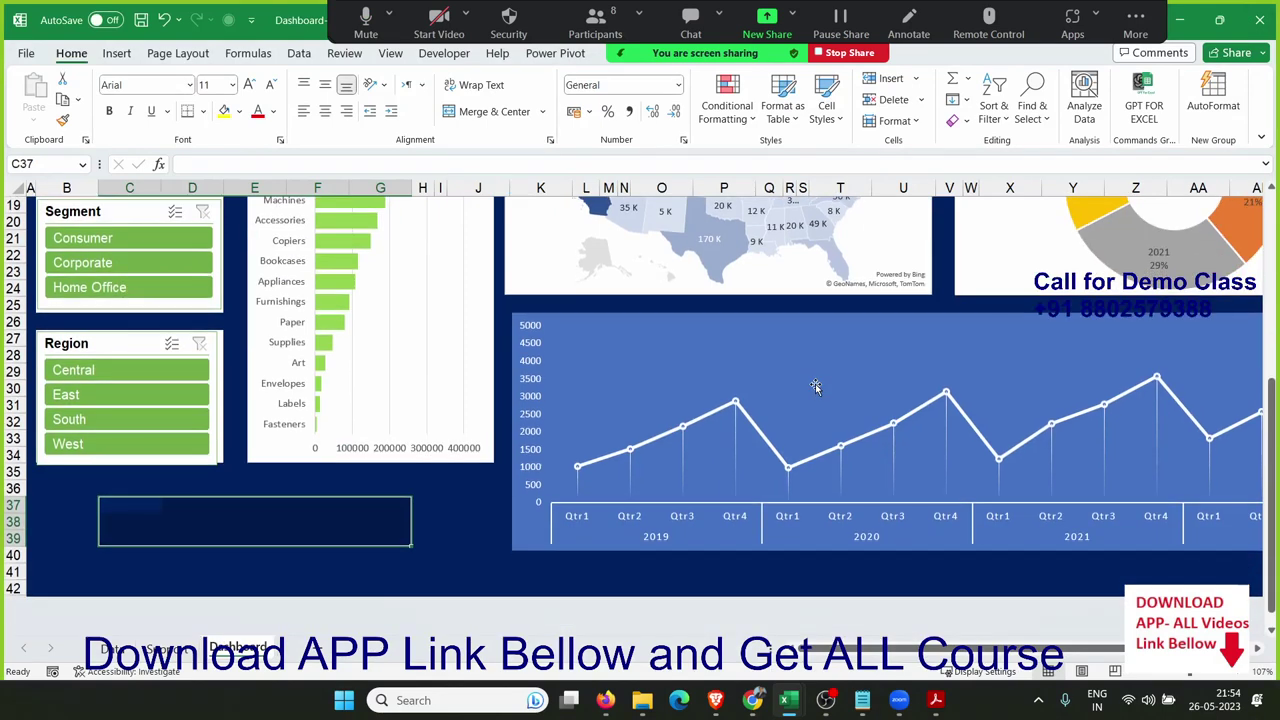
scroll(815, 387, "up", 6)
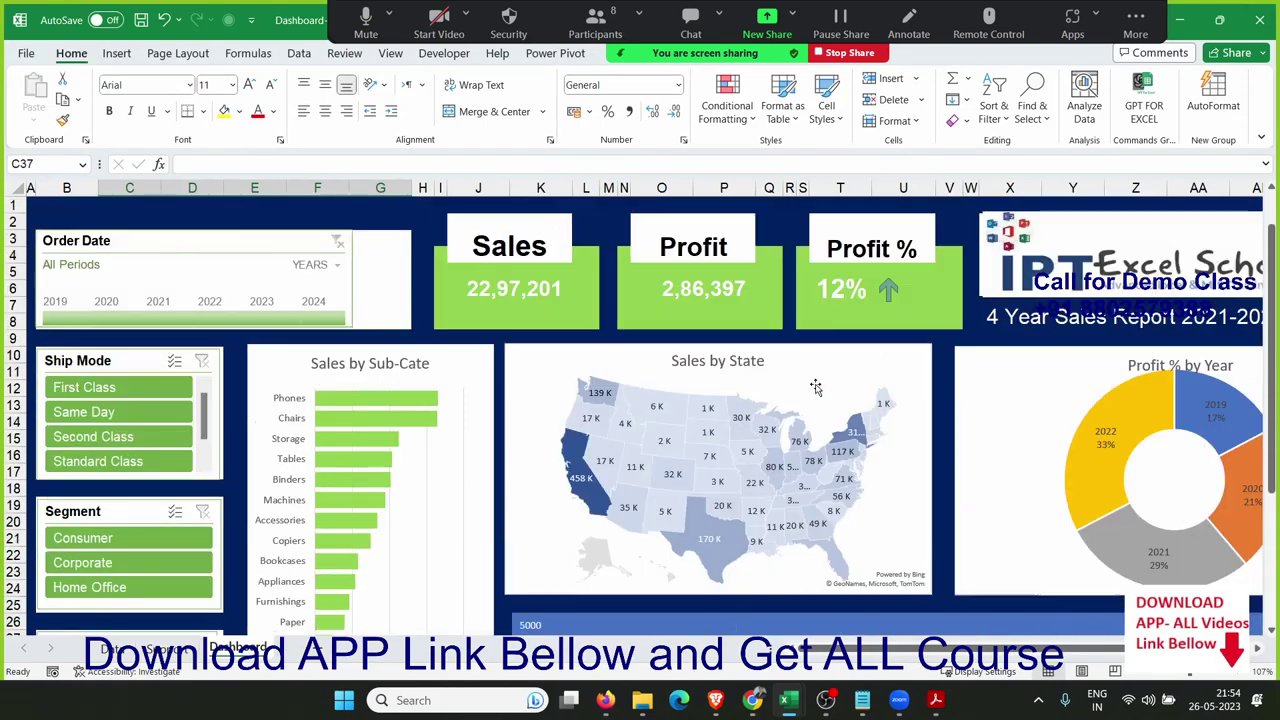
Open Live_Class_for_Sales_Dashboard_with_Pivot_Table from the recent list, scroll it, and return to File
left_click(24, 54)
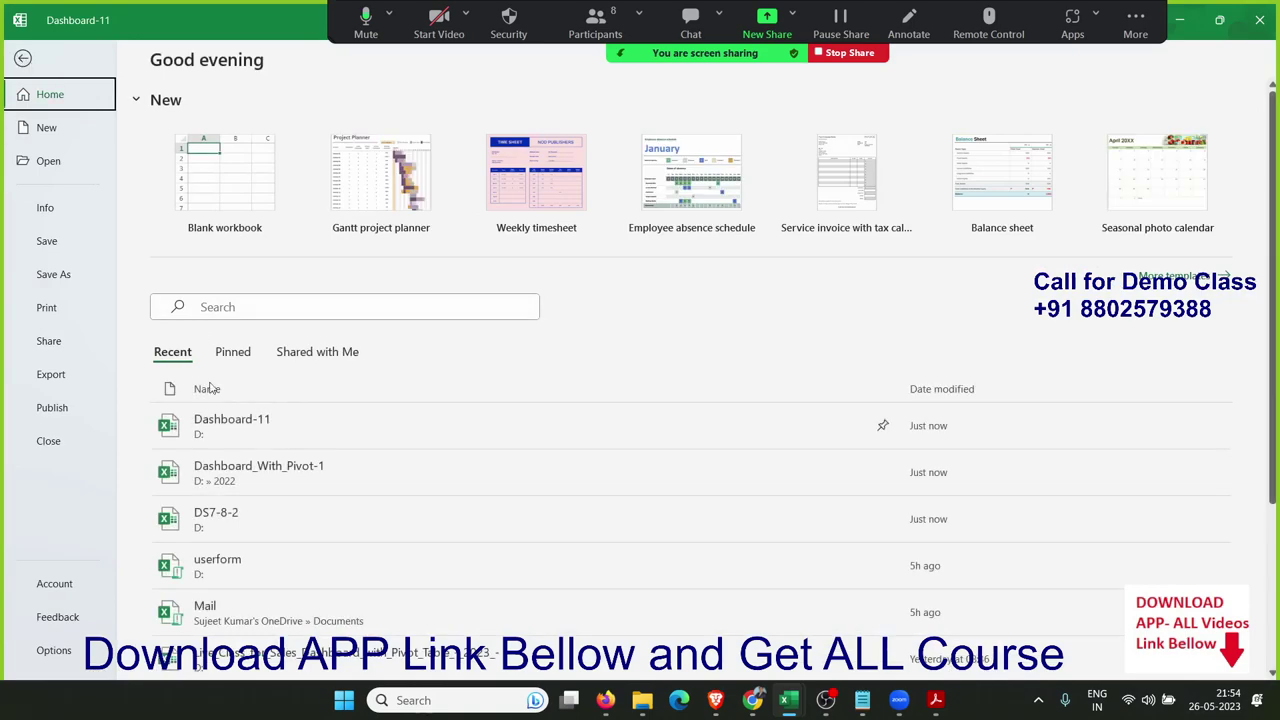
scroll(355, 537, "down", 1)
scroll(355, 537, "down", 2)
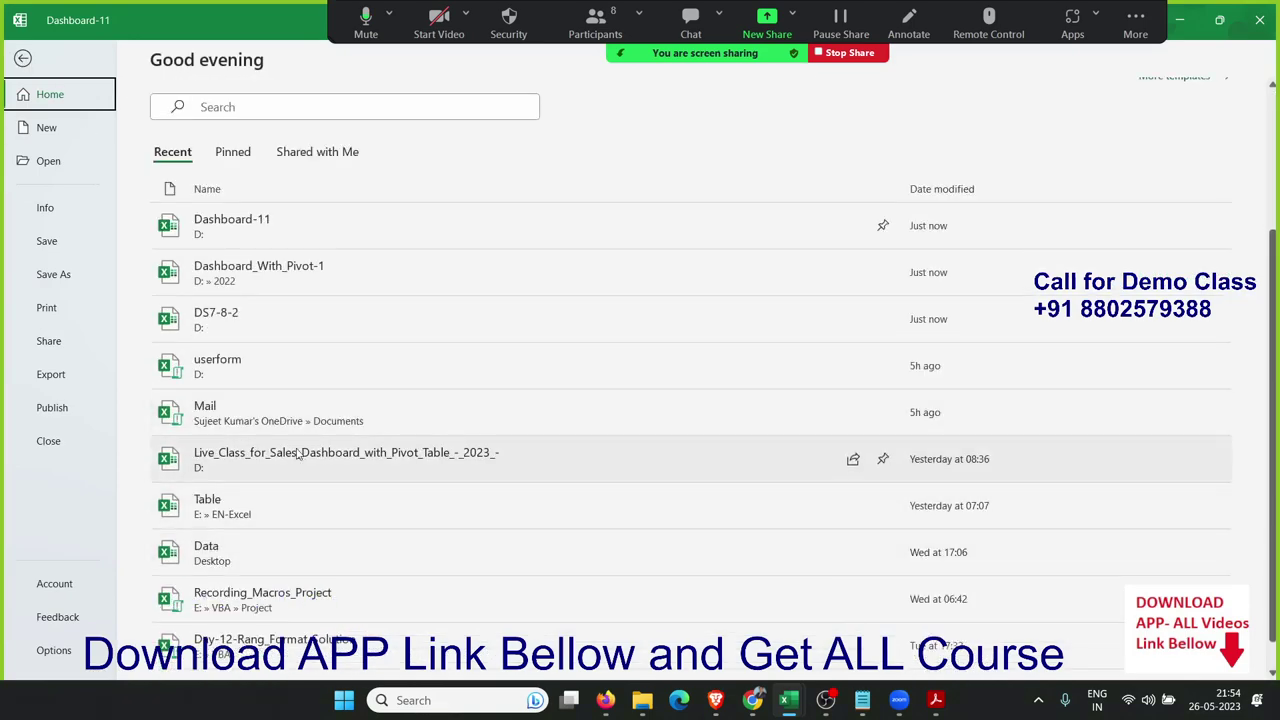
left_click(305, 463)
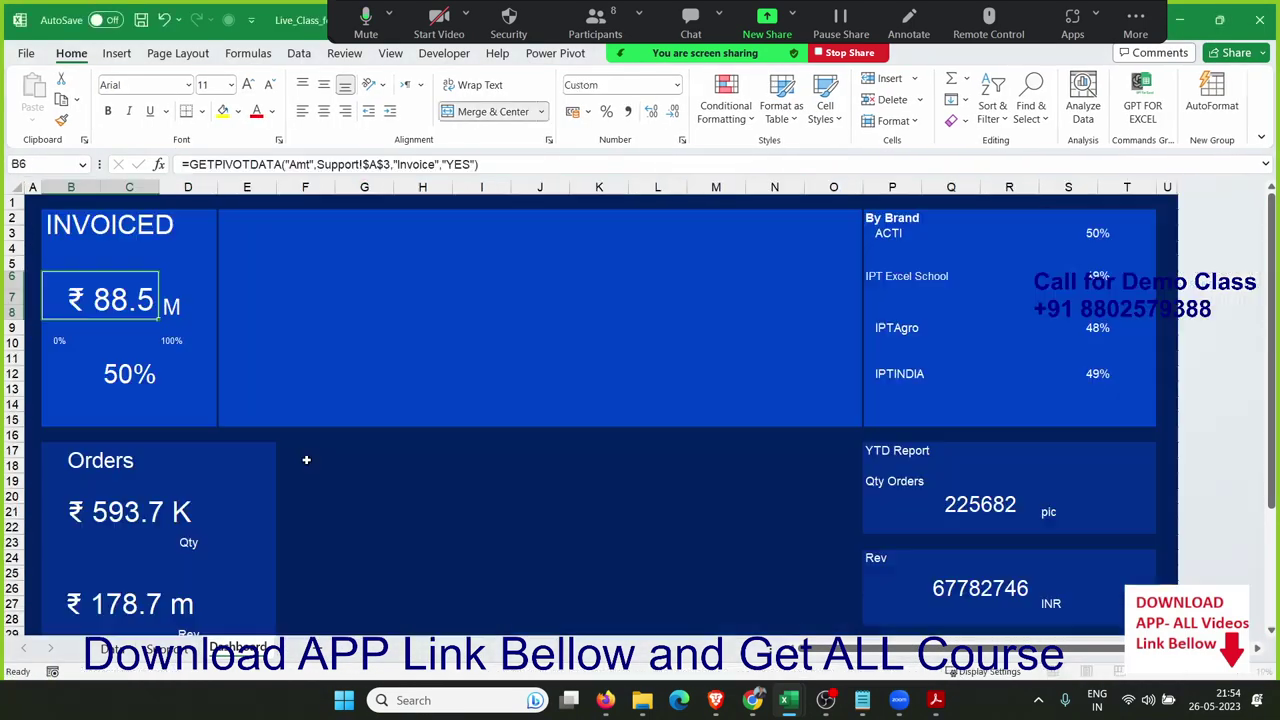
scroll(372, 398, "down", 6)
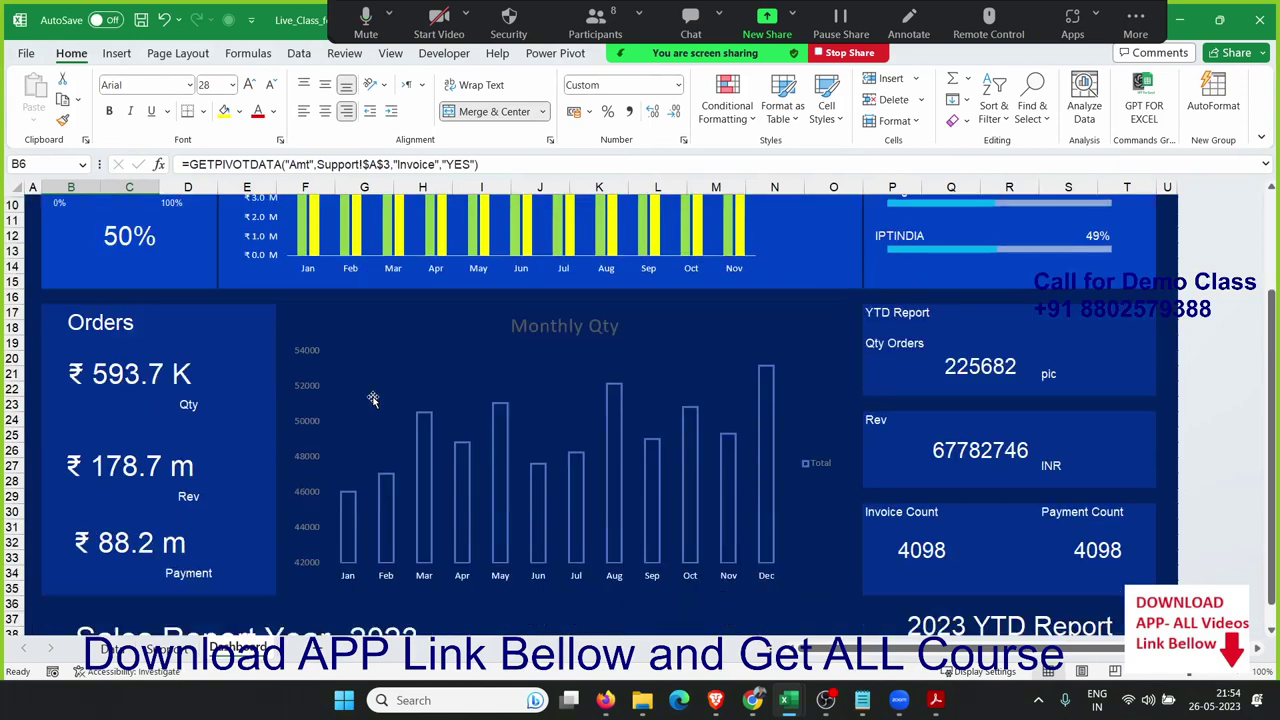
scroll(372, 398, "up", 6)
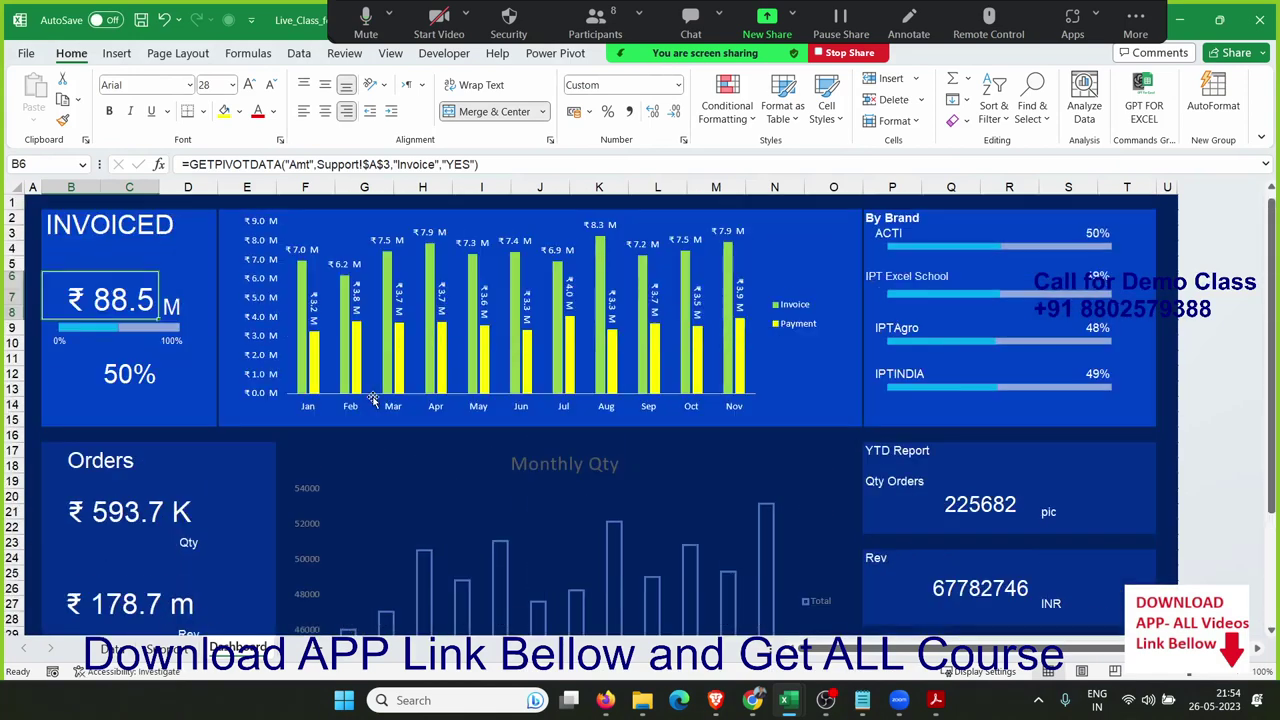
left_click(26, 56)
scroll(415, 440, "down", 3)
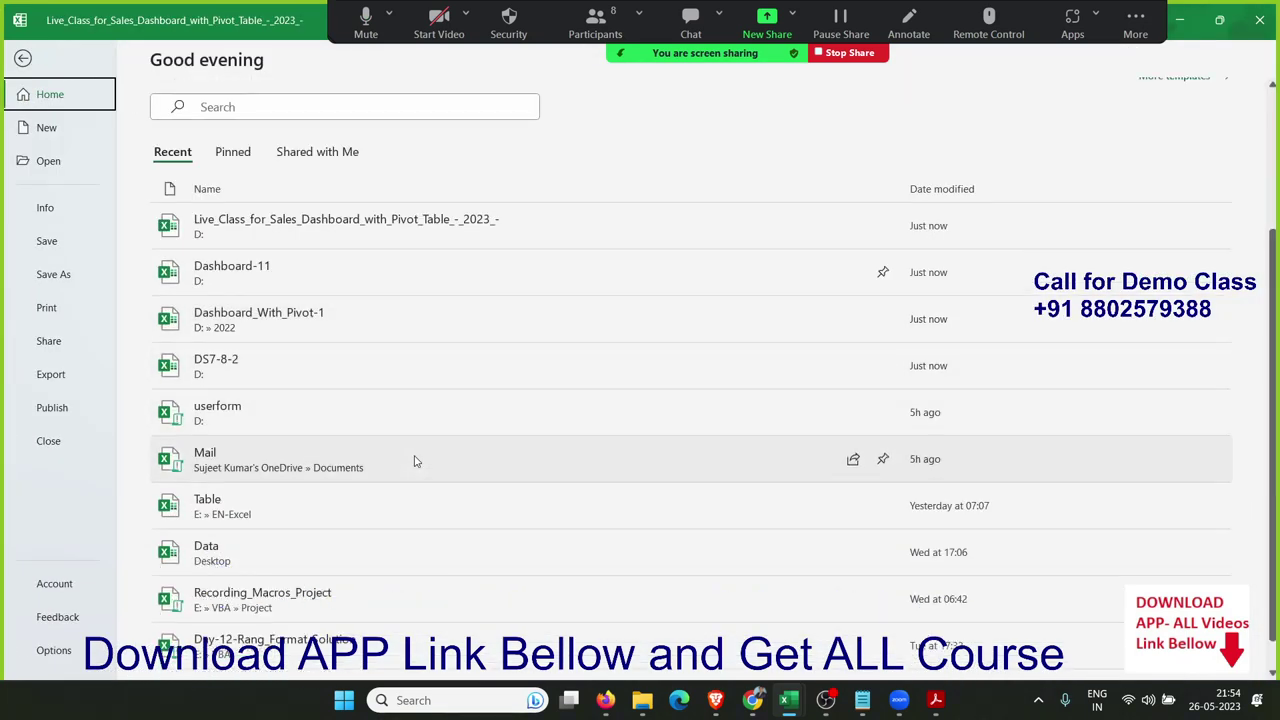
Bring up Data Analysis in Excel with Dashboard-8.pdf and scroll to page 1's title banner, shifting the view left
scroll(415, 460, "down", 1)
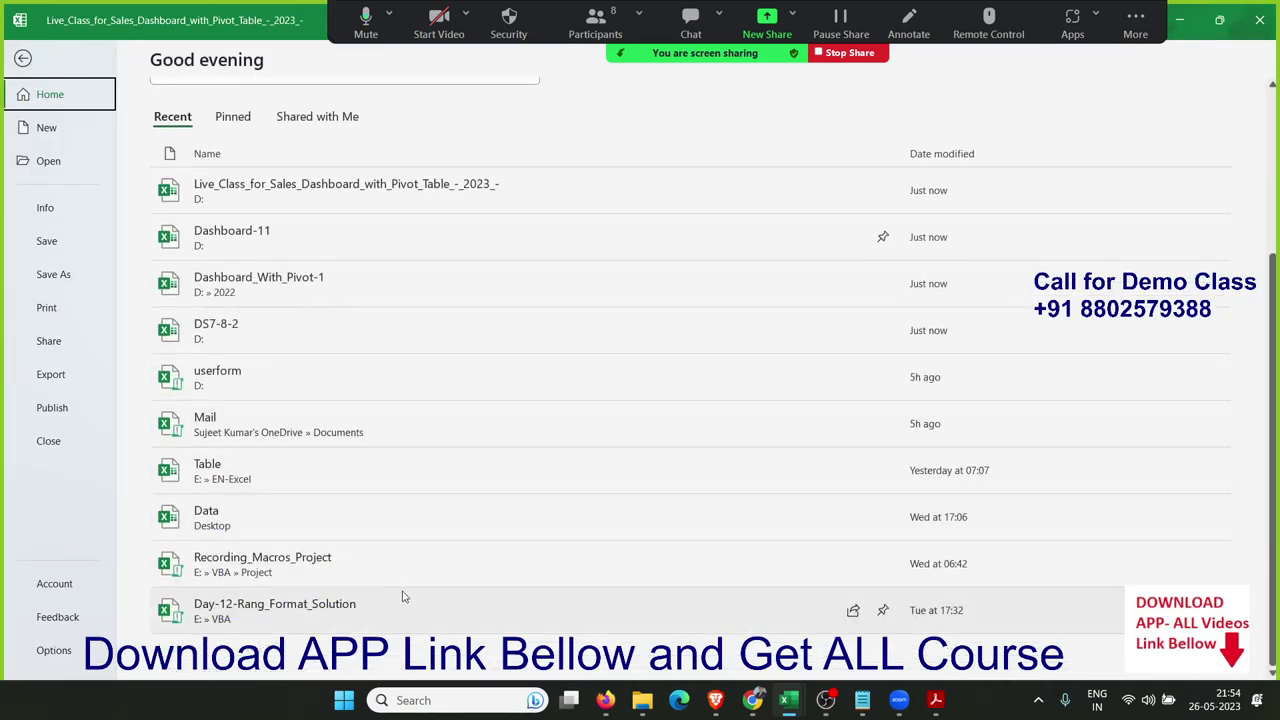
scroll(170, 135, "up", 2)
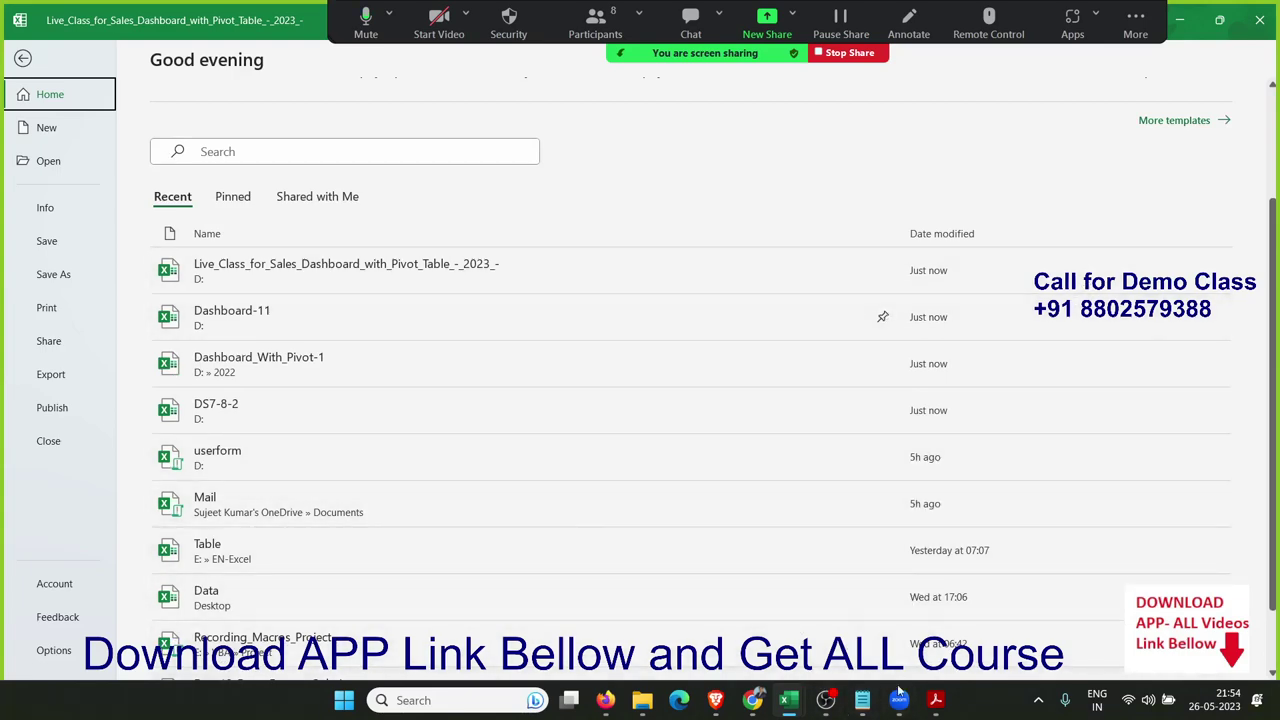
mouse_move(936, 700)
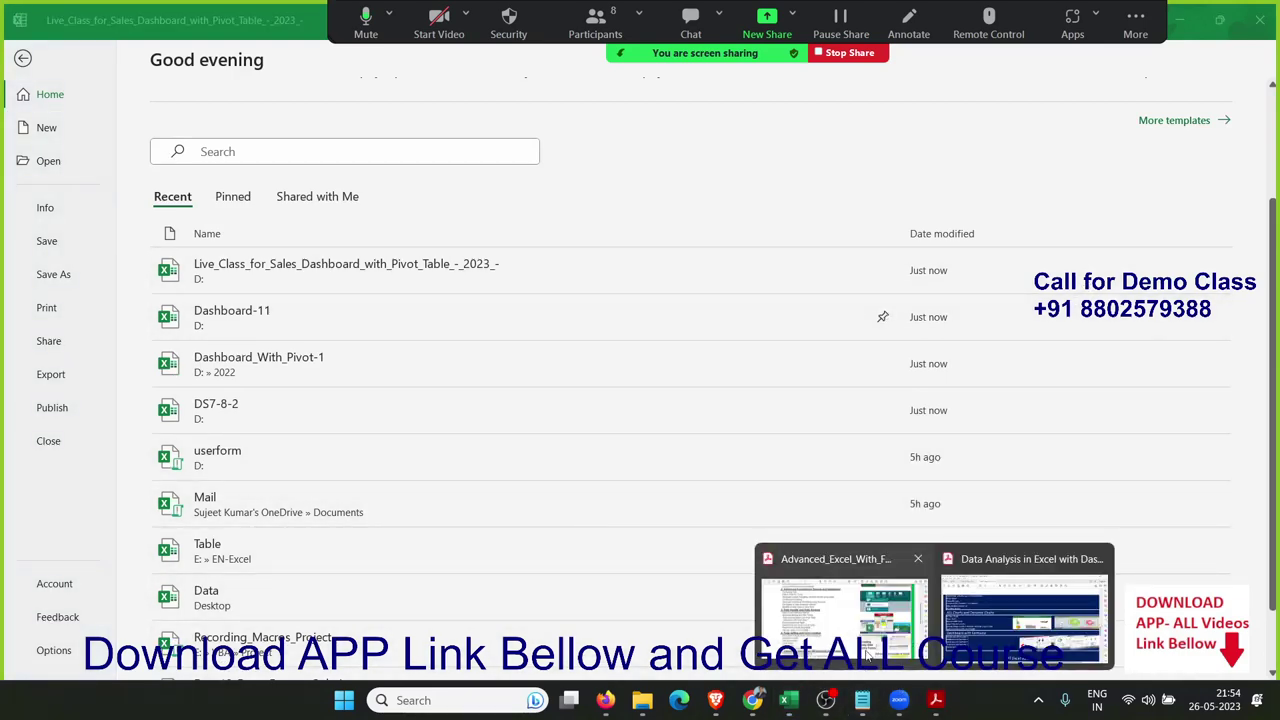
left_click(988, 654)
scroll(450, 330, "up", 5)
scroll(450, 330, "up", 5)
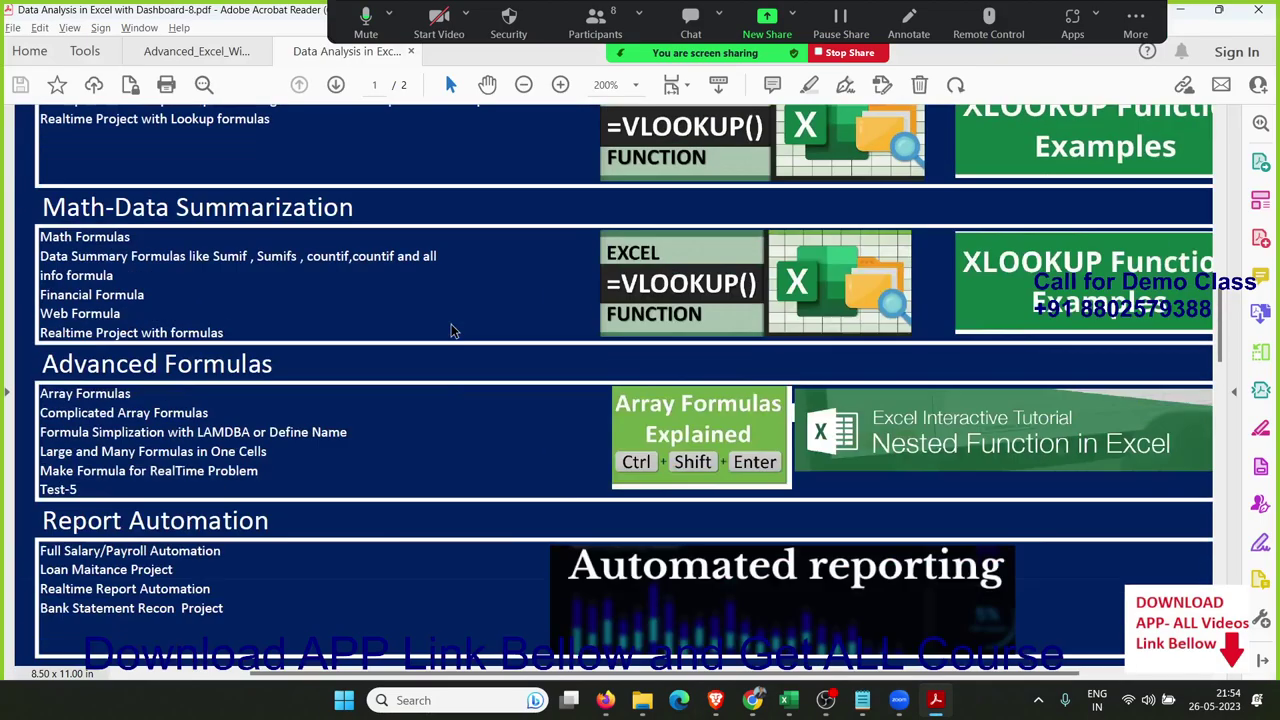
scroll(450, 330, "up", 5)
scroll(450, 330, "up", 3)
scroll(450, 330, "up", 3)
scroll(450, 323, "up", 2)
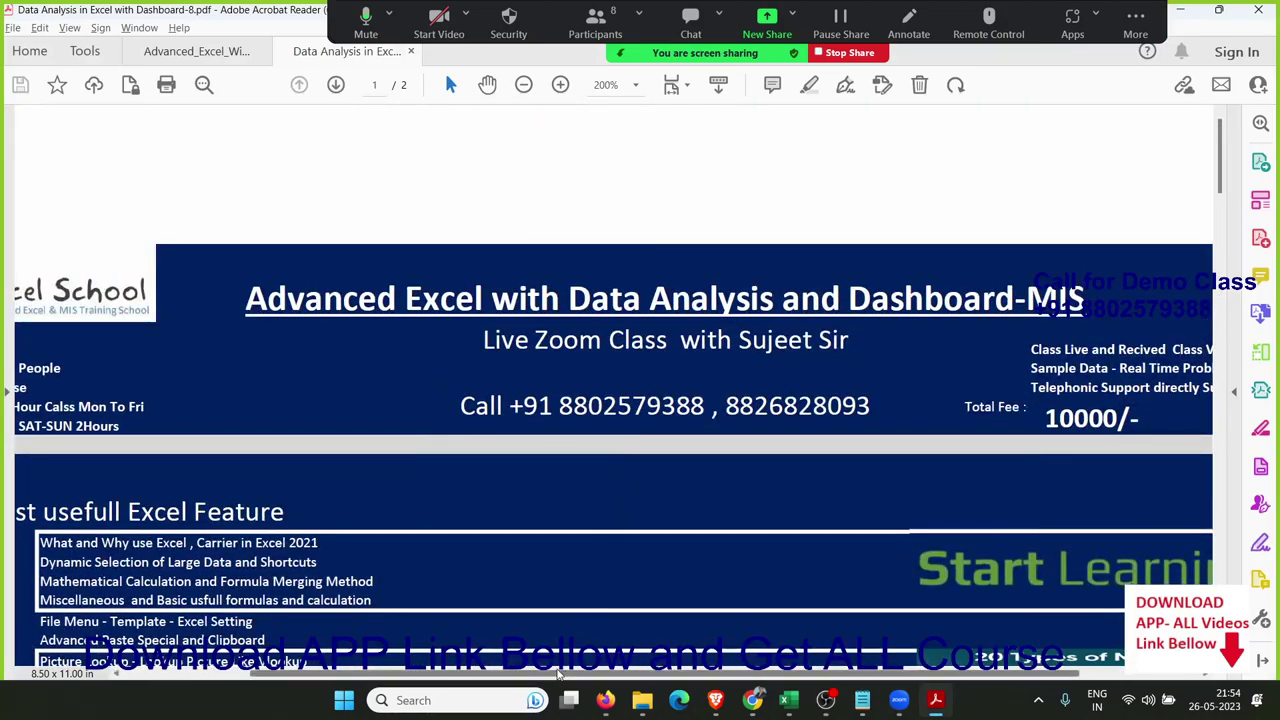
left_click_drag(558, 676, 430, 676)
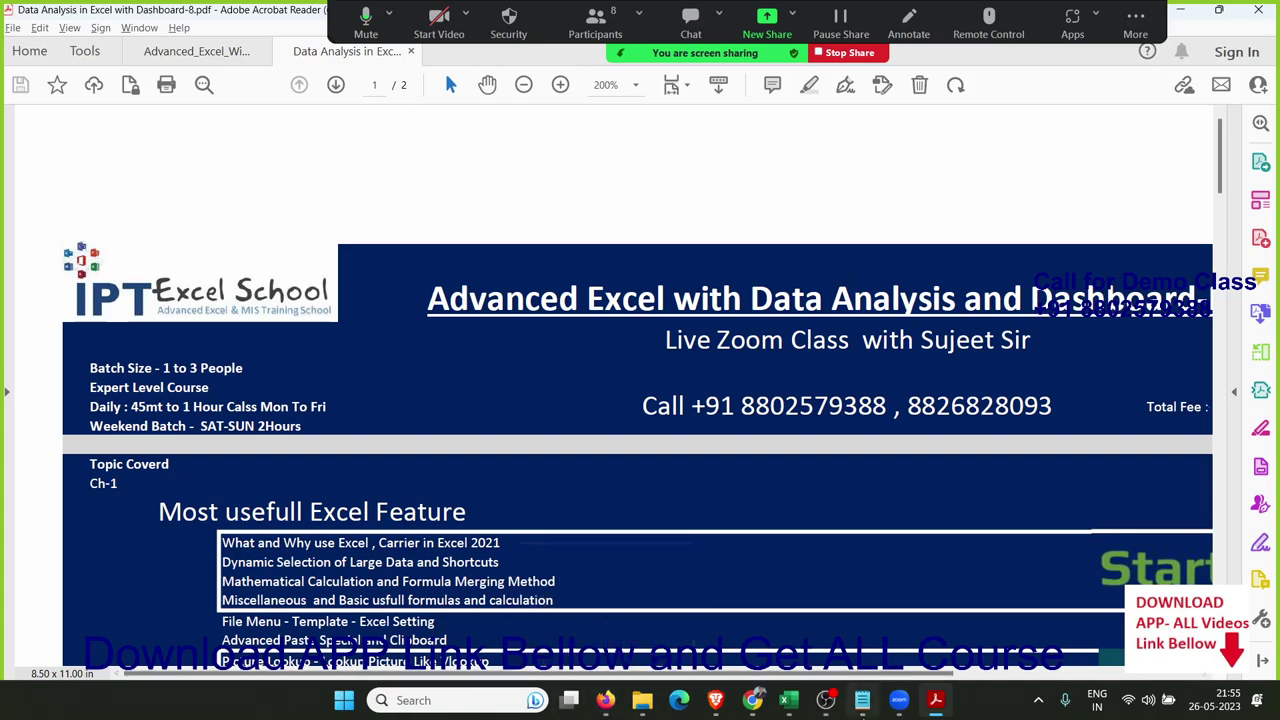
mouse_move(812, 700)
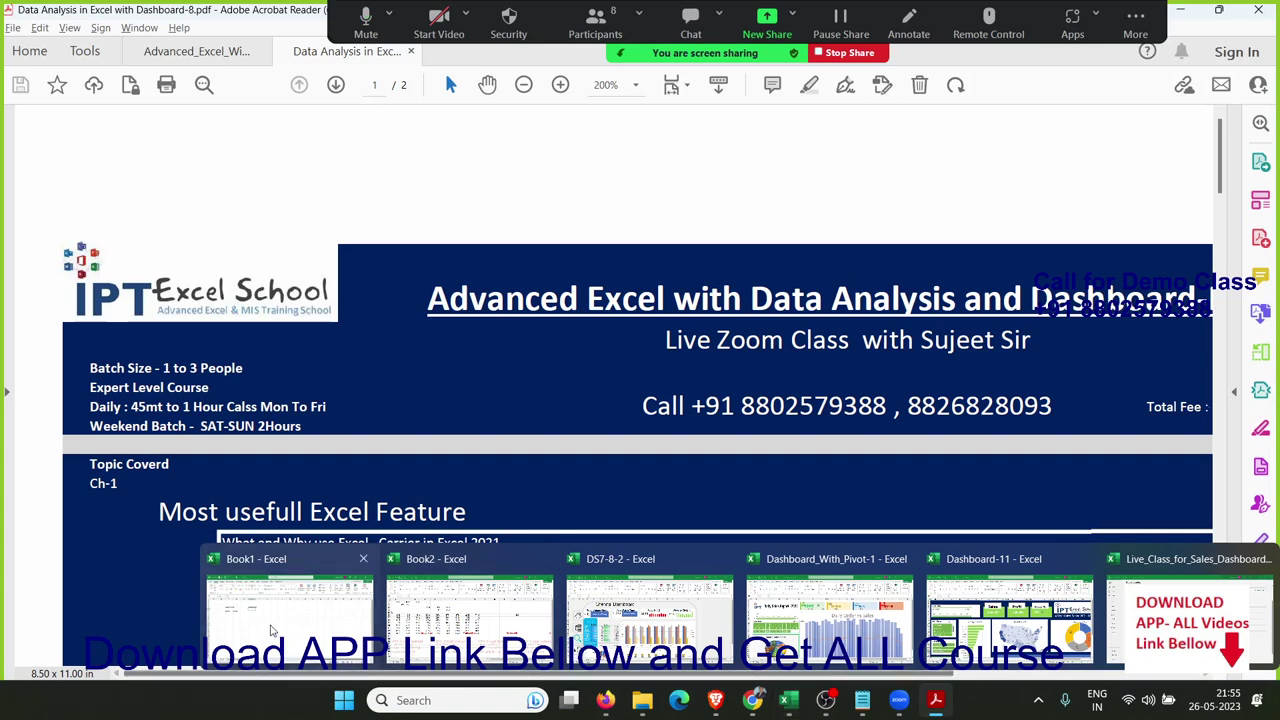
Bring Book1 to the front, glance at its File page, then go back to the worksheet
left_click(289, 610)
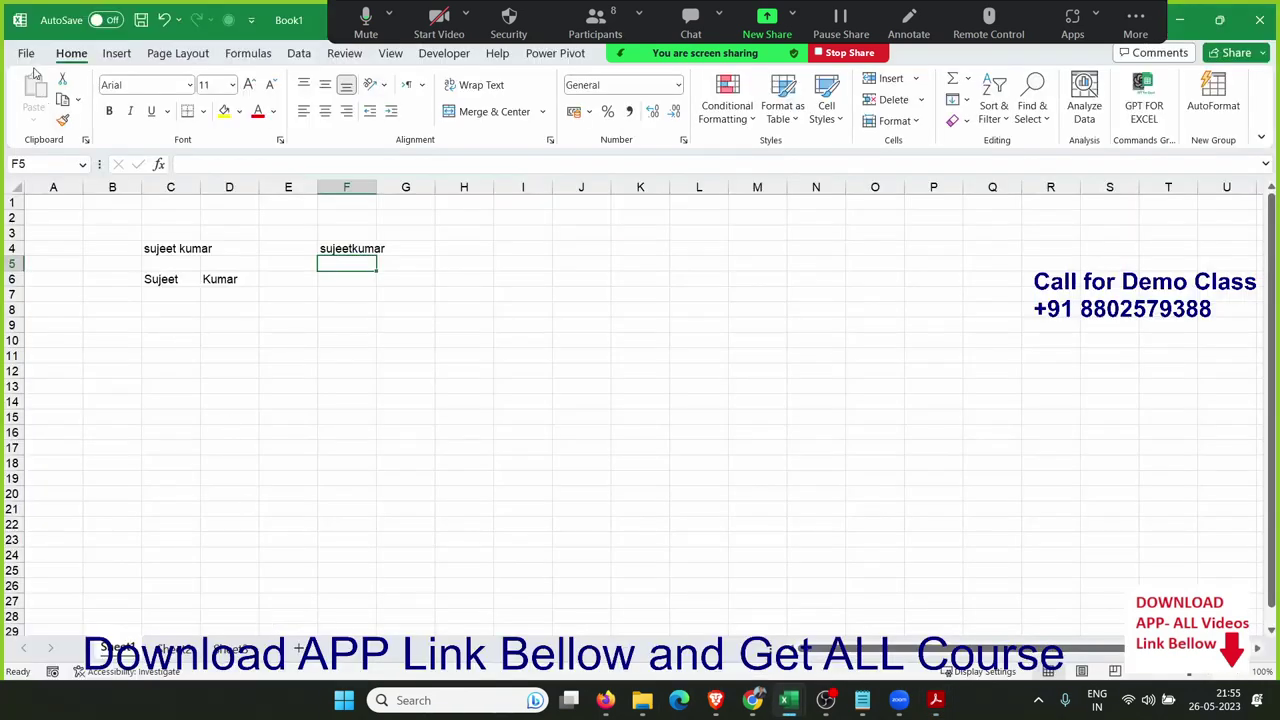
left_click(27, 54)
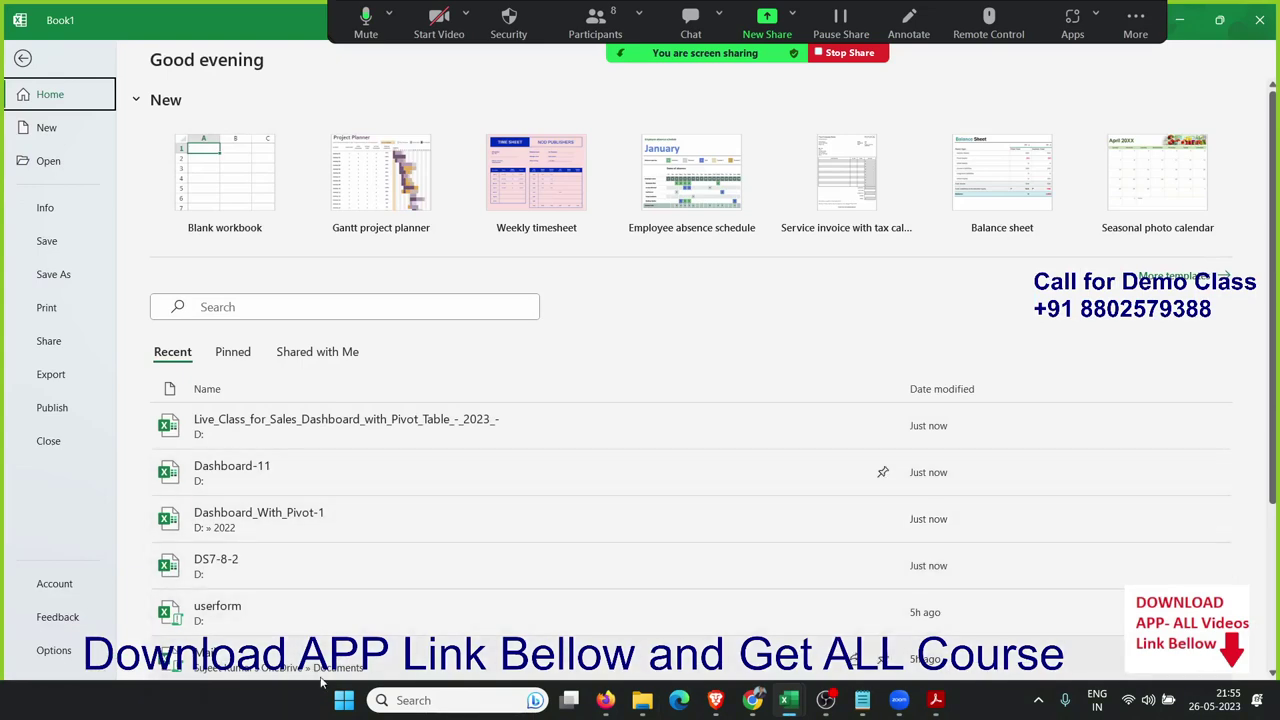
key("Escape")
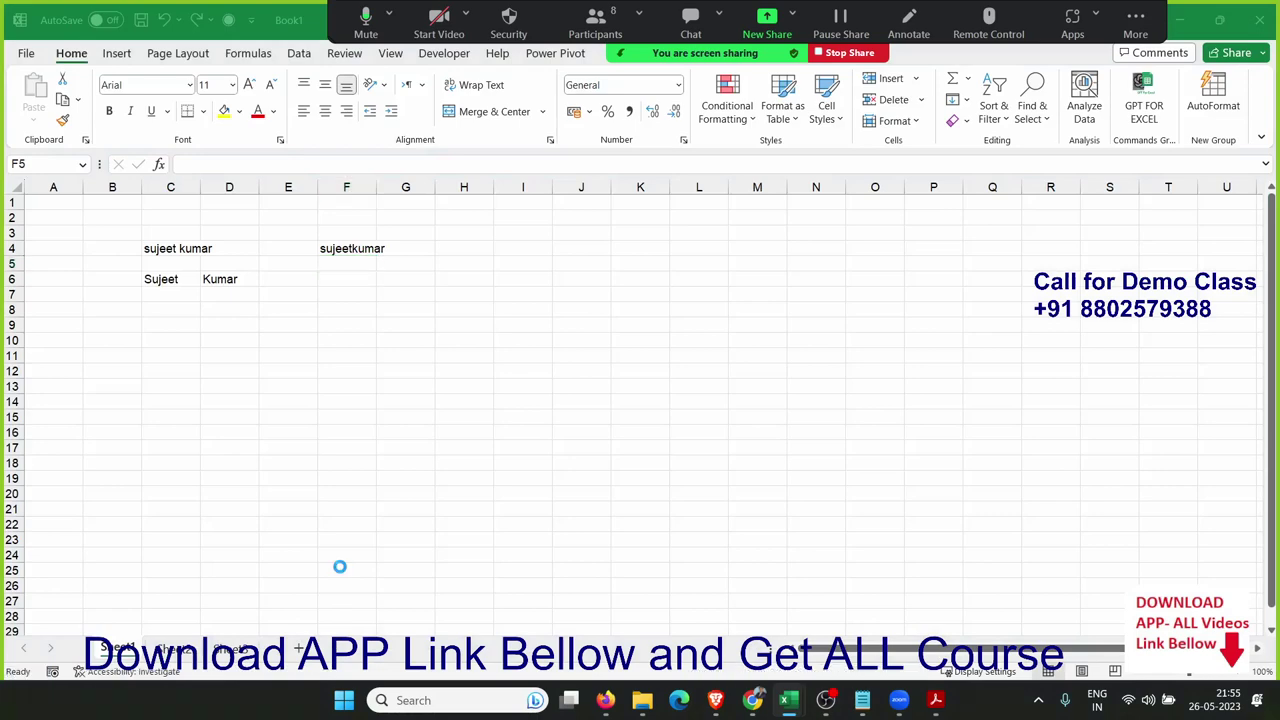
Open the Mail workbook and scroll through its contents
left_click(618, 436)
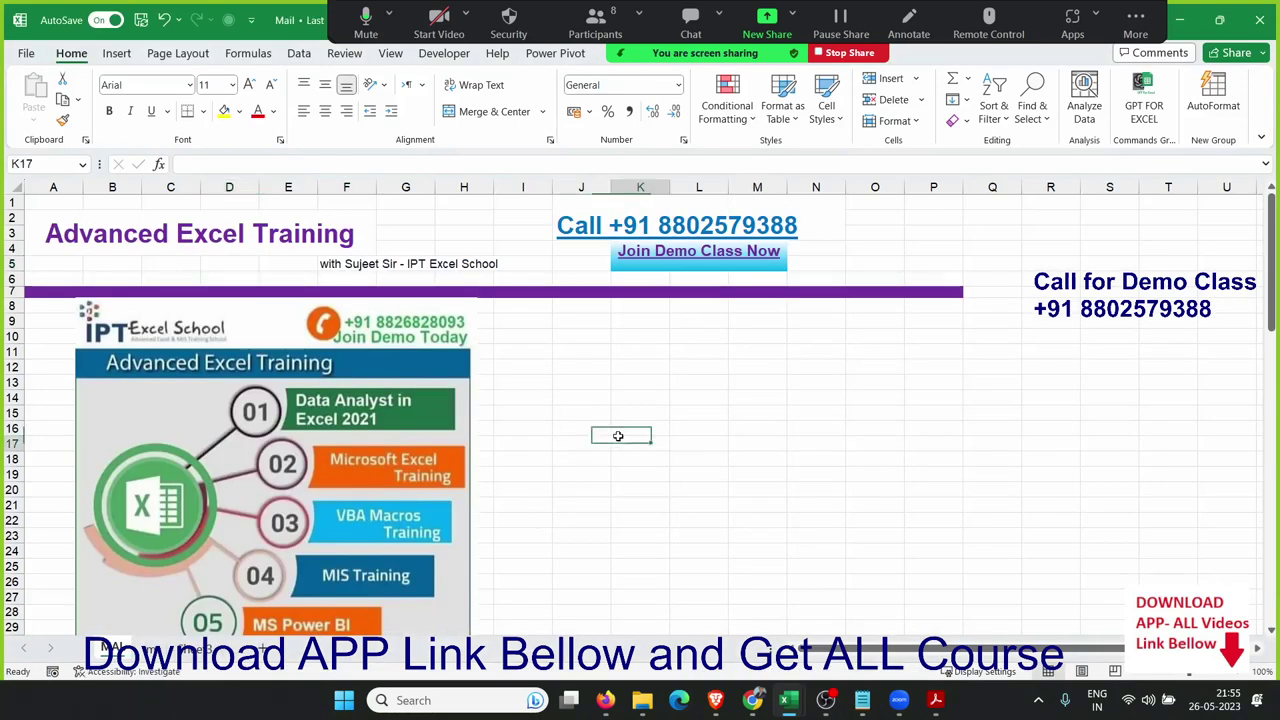
scroll(618, 436, "down", 1)
scroll(618, 436, "down", 5)
scroll(618, 436, "down", 6)
scroll(618, 438, "down", 2)
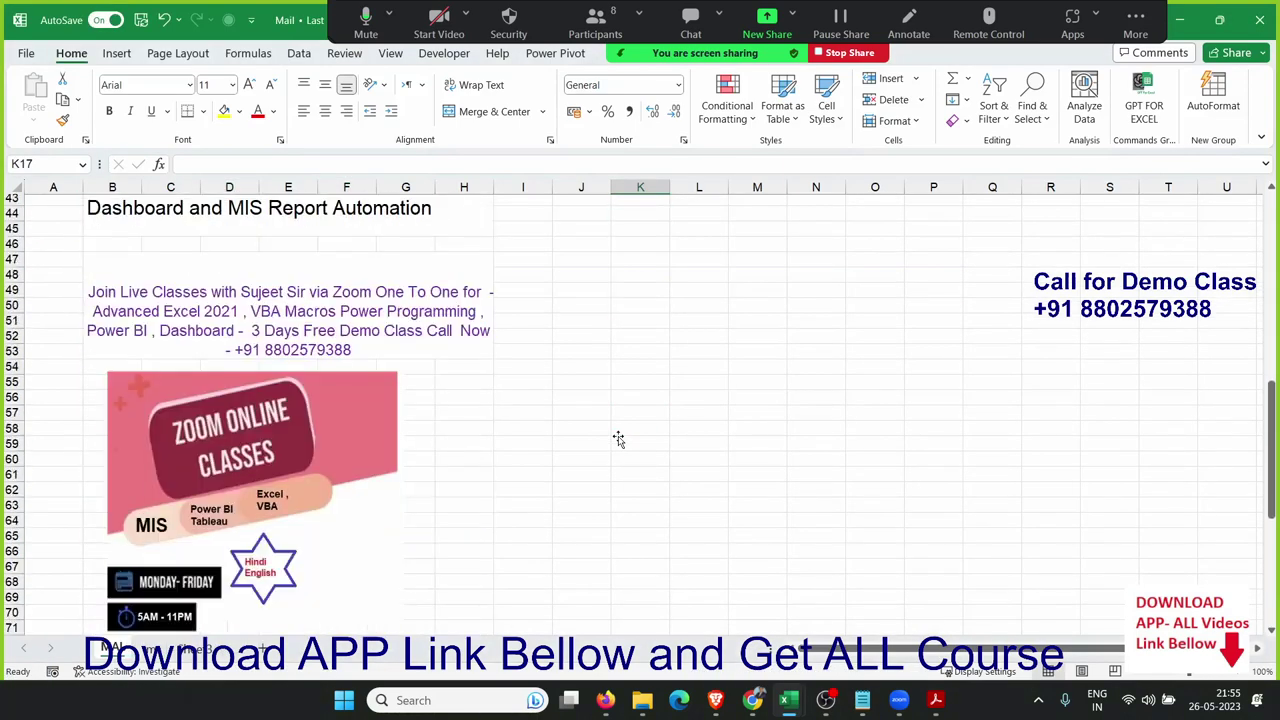
scroll(618, 438, "down", 1)
scroll(618, 438, "down", 1)
scroll(618, 438, "down", 2)
scroll(618, 438, "down", 1)
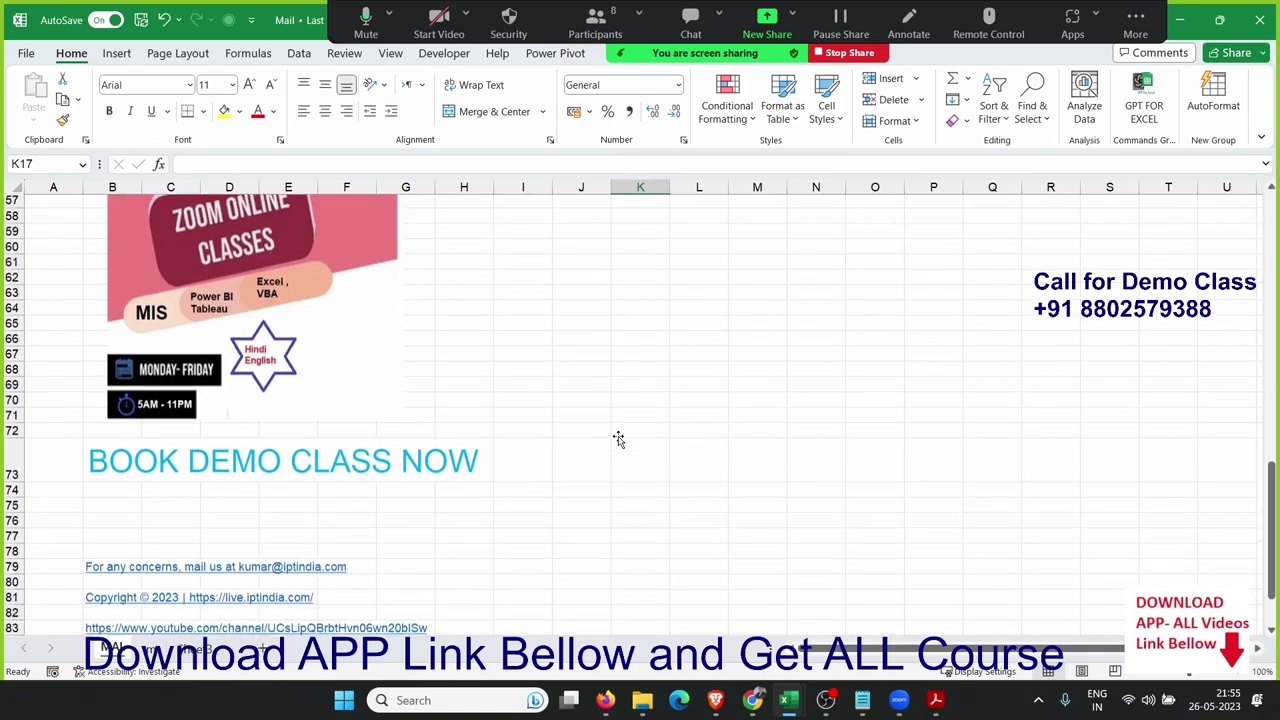
scroll(618, 438, "down", 2)
scroll(618, 438, "down", 2)
scroll(618, 437, "up", 4)
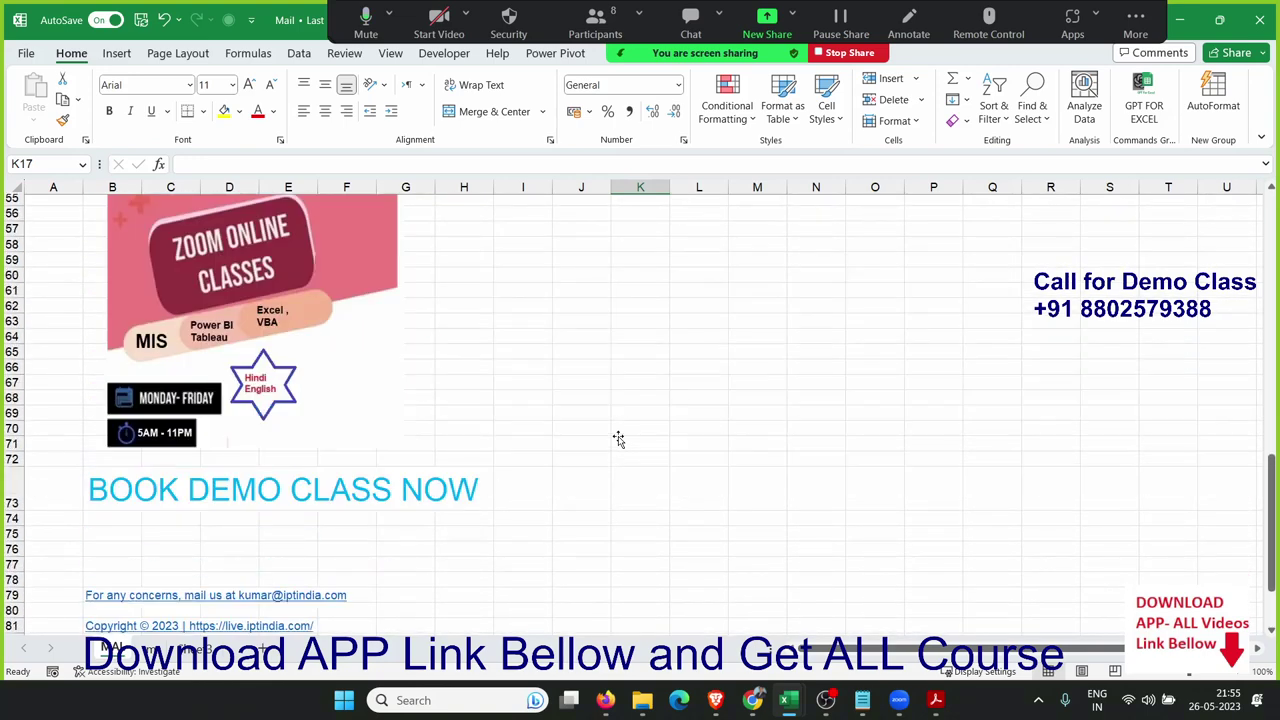
scroll(618, 437, "up", 6)
scroll(617, 432, "up", 10)
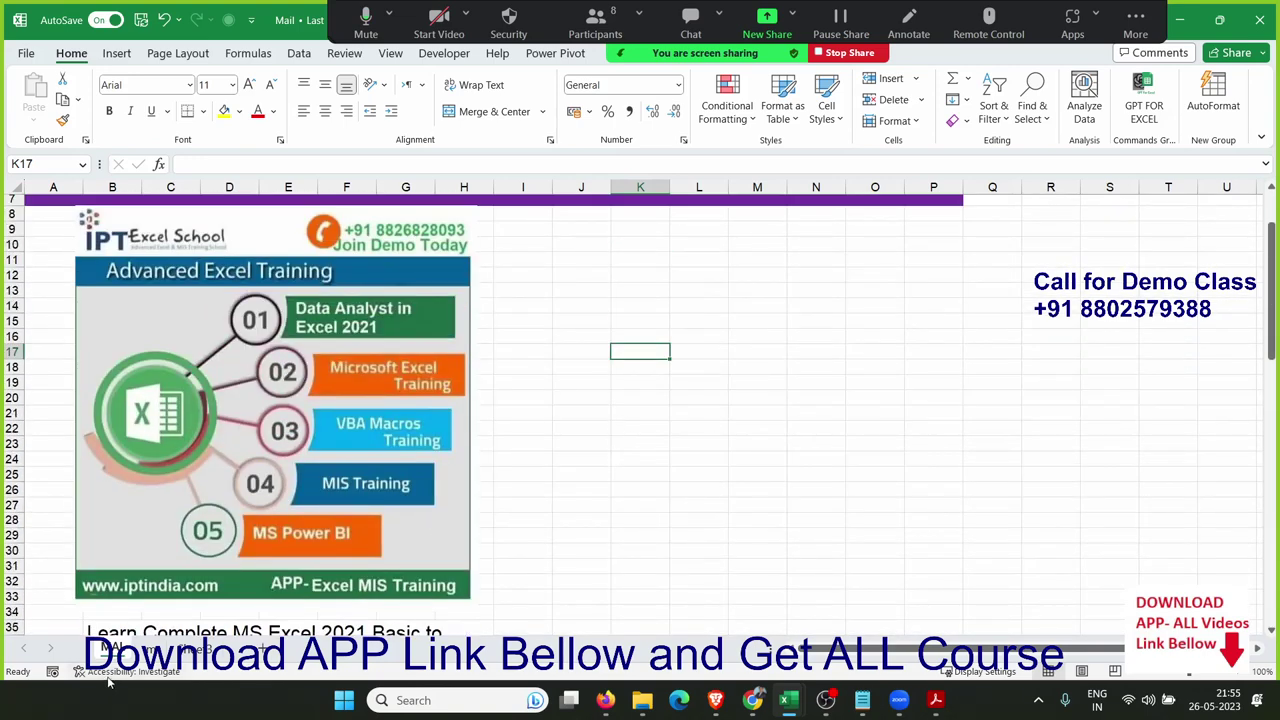
Check the 172,606 addresses in column A of the email sheet, then return to the banner sheet
left_click(143, 650)
left_click(100, 494)
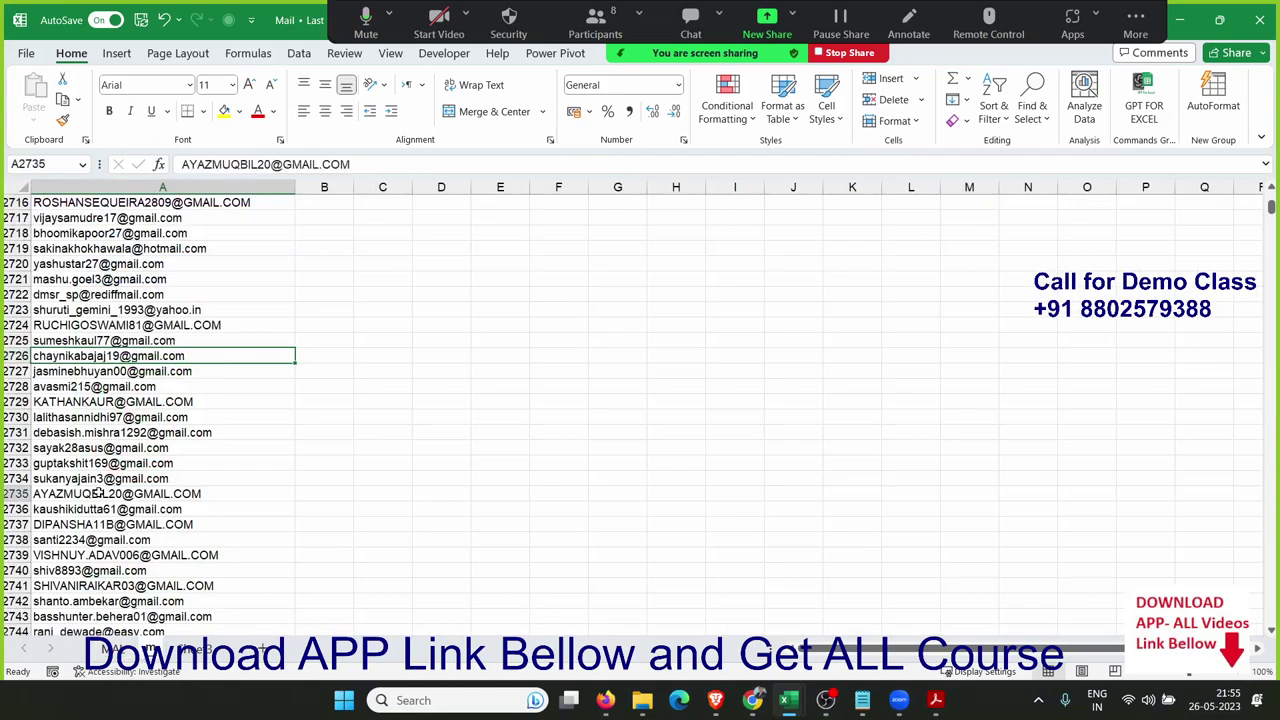
key("ctrl+Up")
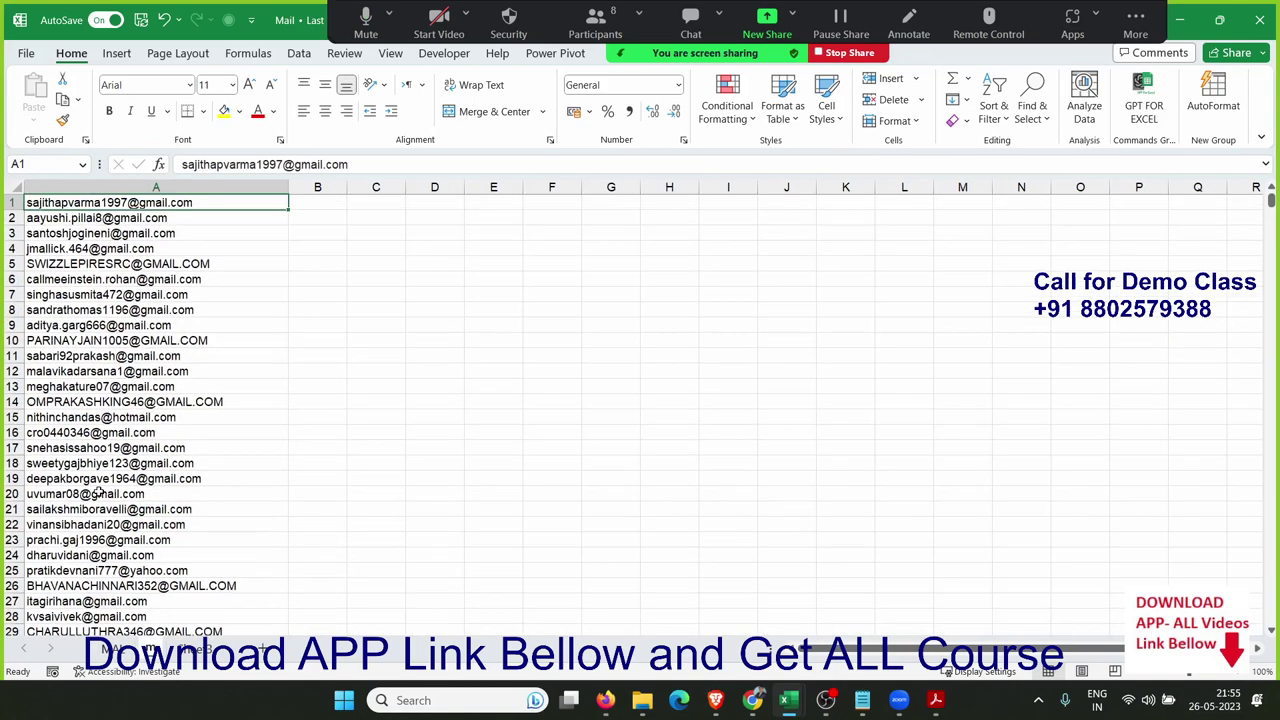
key("ctrl+Down")
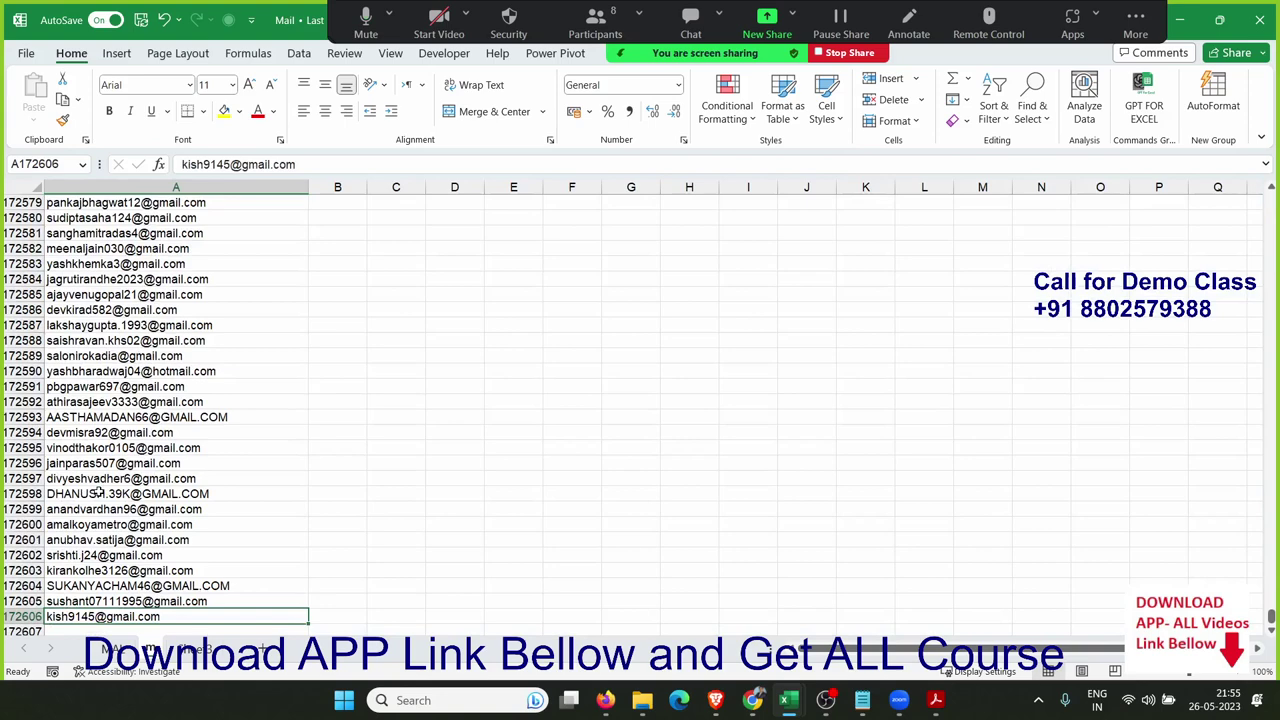
key("ctrl+Up")
key("ctrl+a")
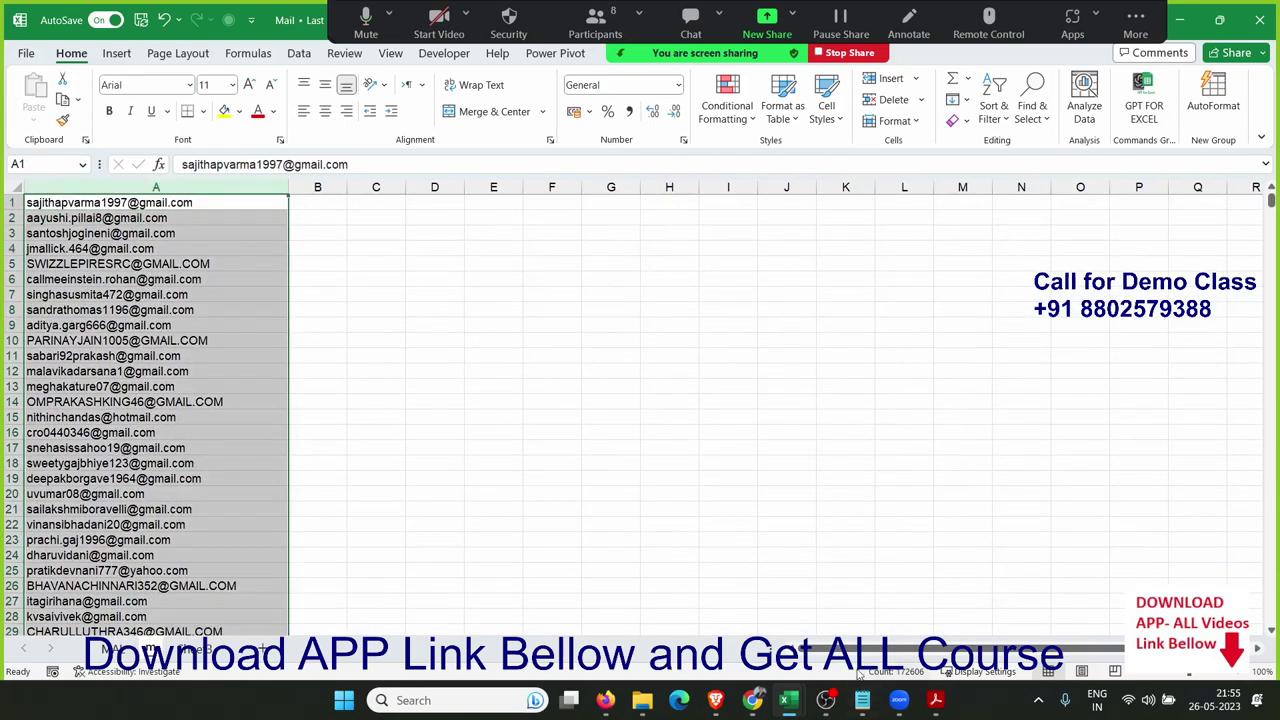
left_click(101, 660)
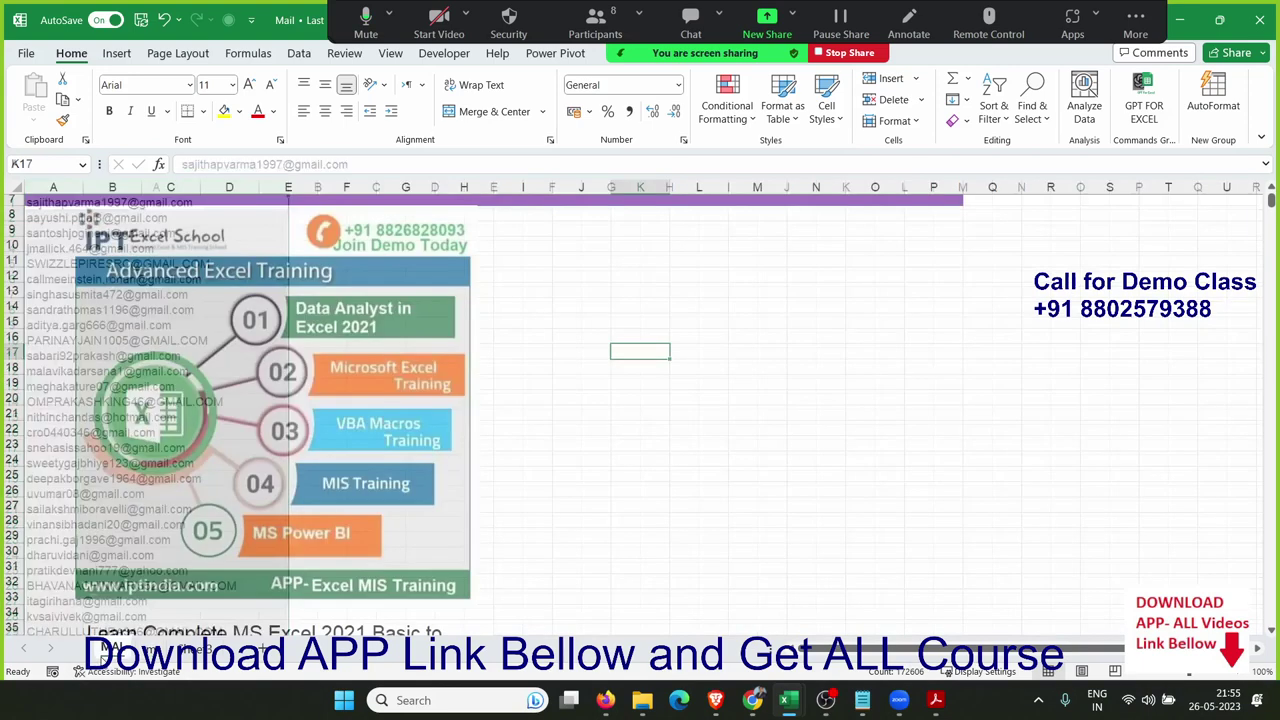
scroll(428, 434, "up", 2)
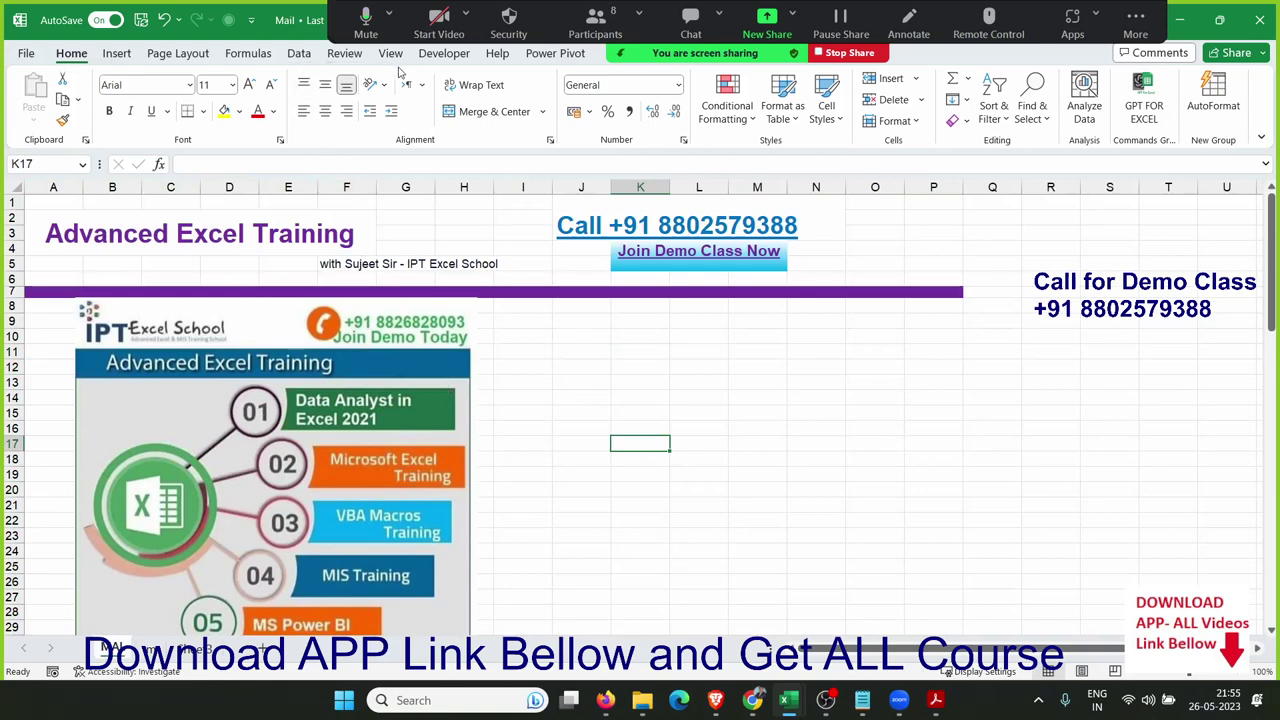
Open the VBA editor from the Developer tab and change the loop start from 3001 to 3101
left_click(436, 54)
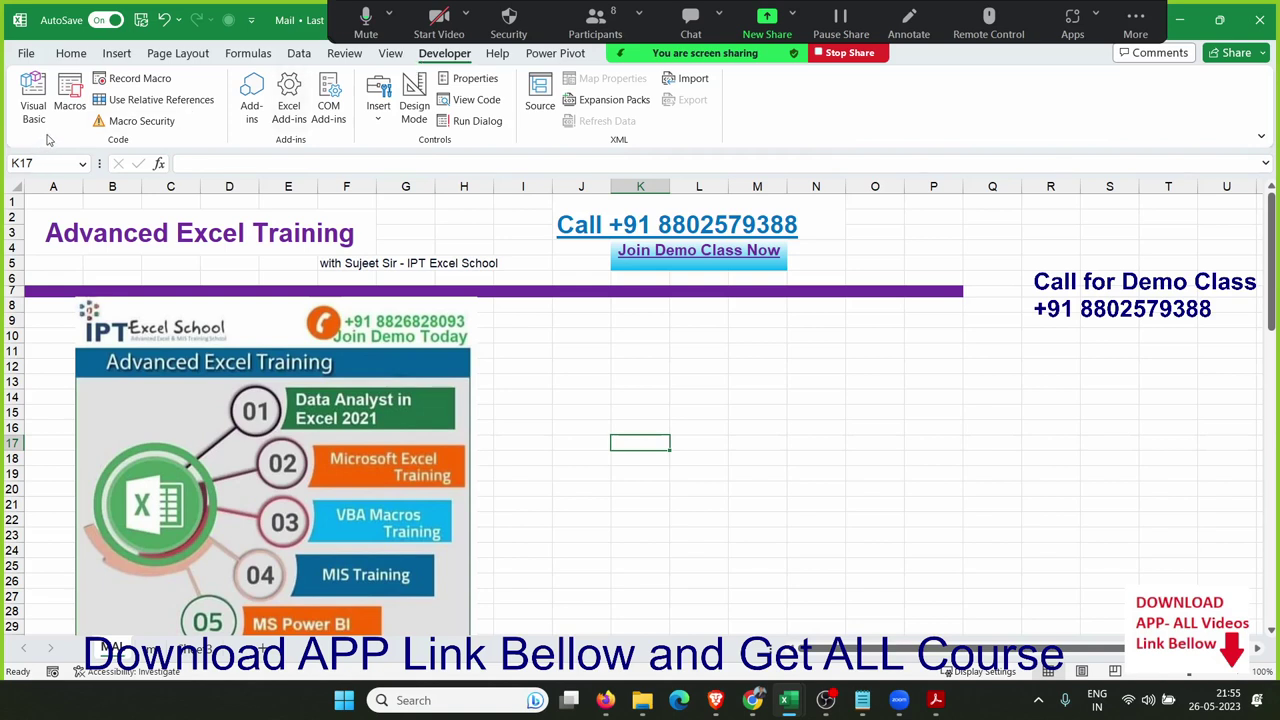
left_click(35, 105)
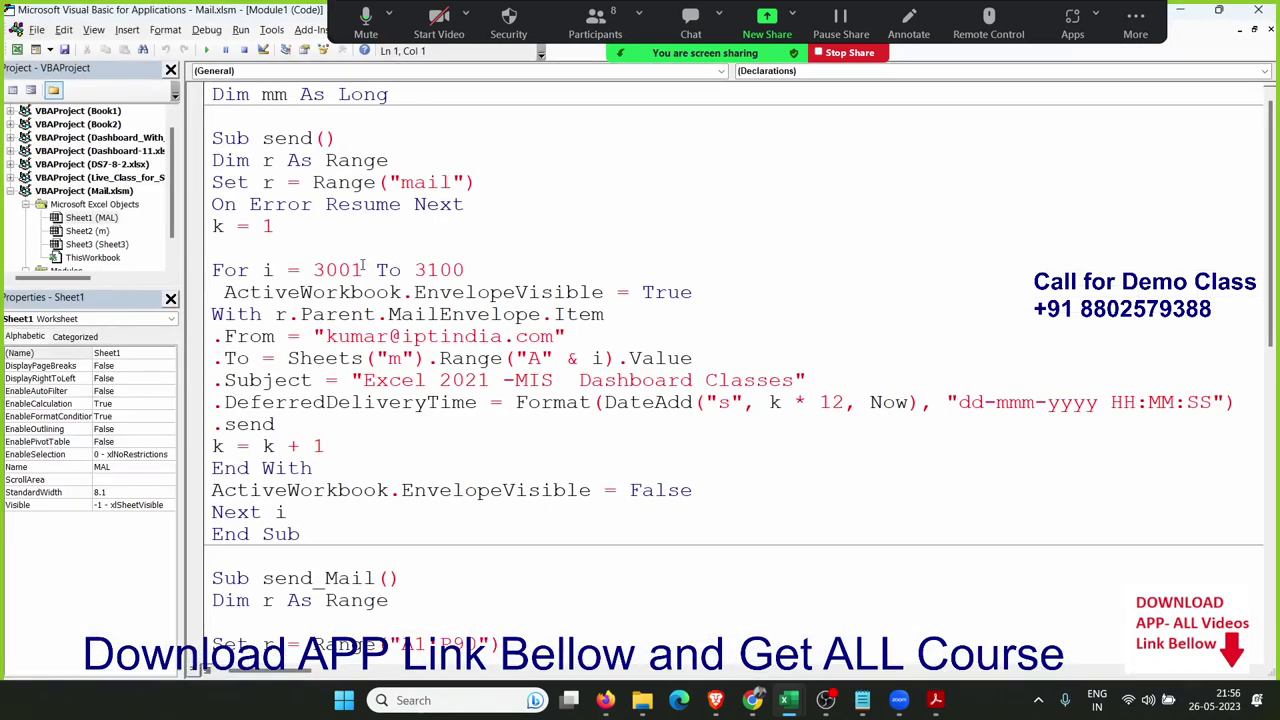
left_click(355, 268)
double_click(355, 269)
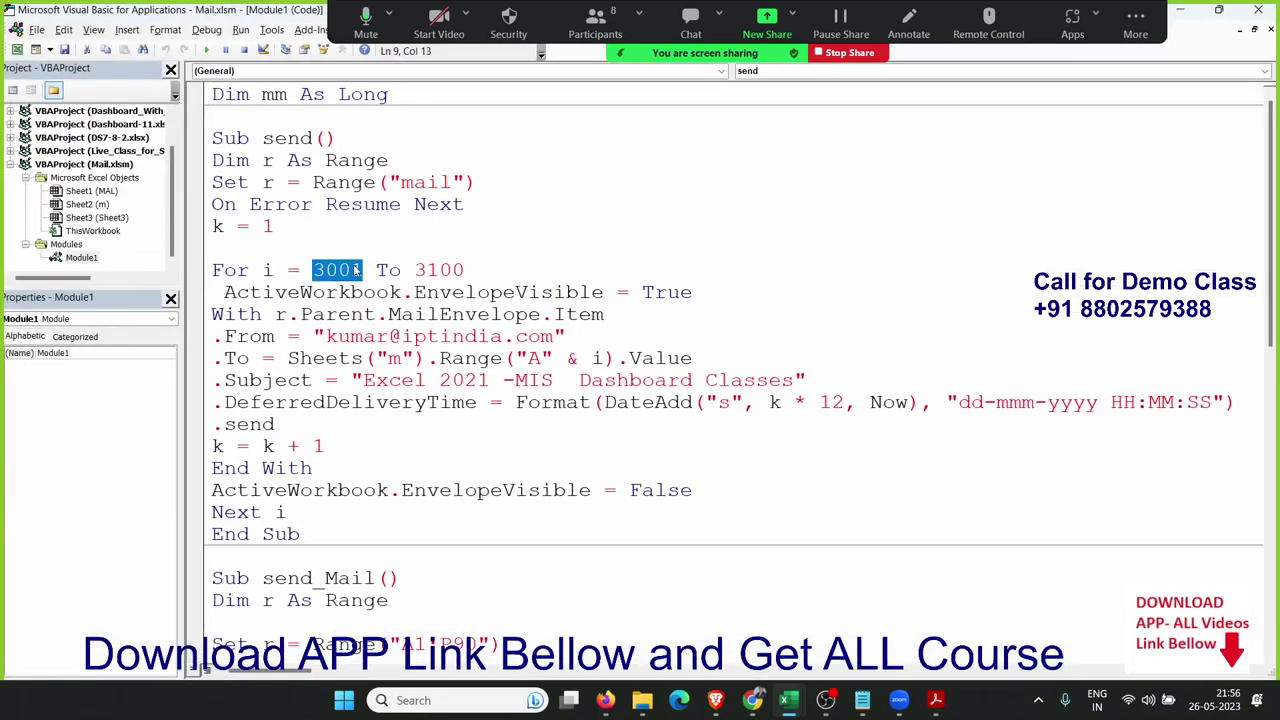
type("310")
key("BackSpace")
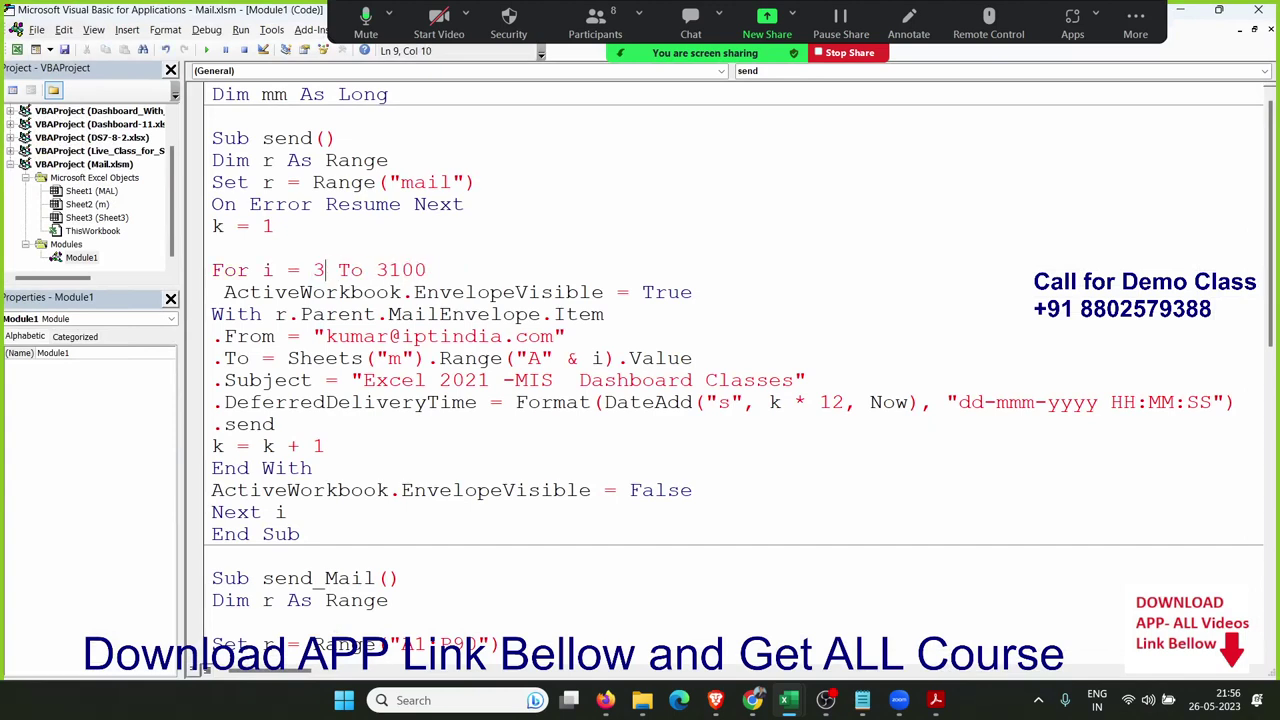
type("101")
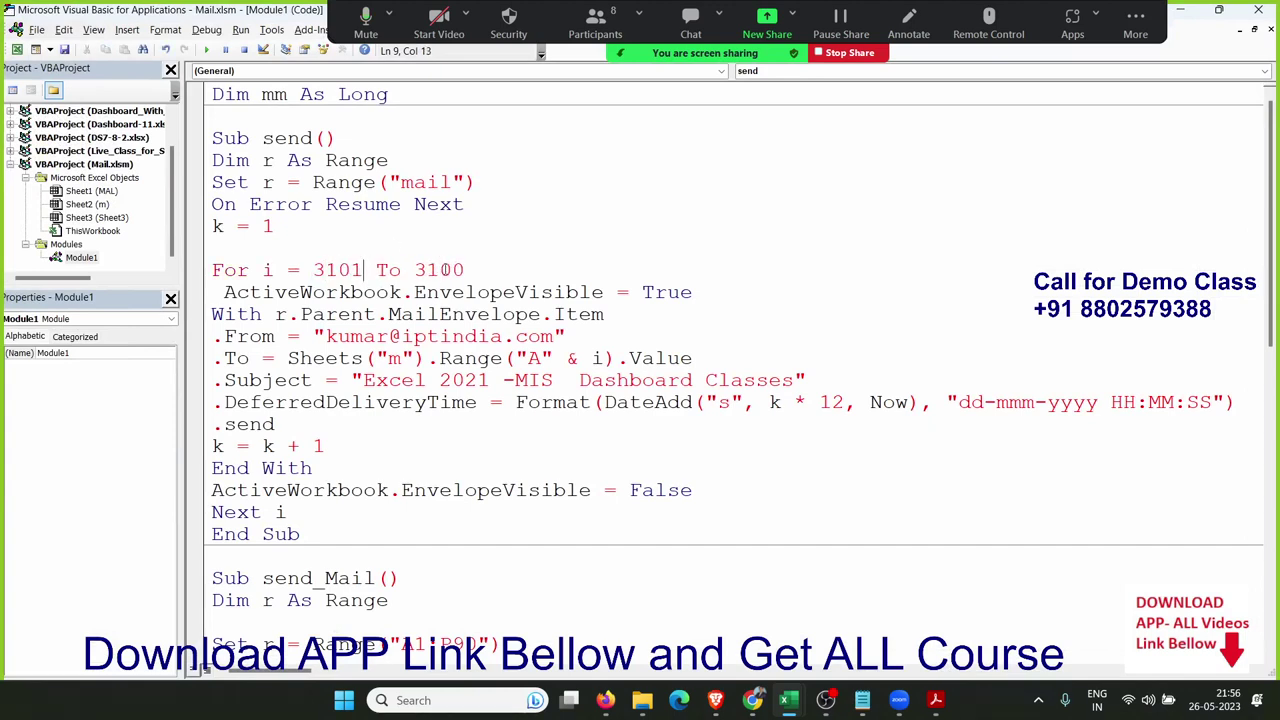
Change the loop end value from 3100 to 3200
double_click(441, 270)
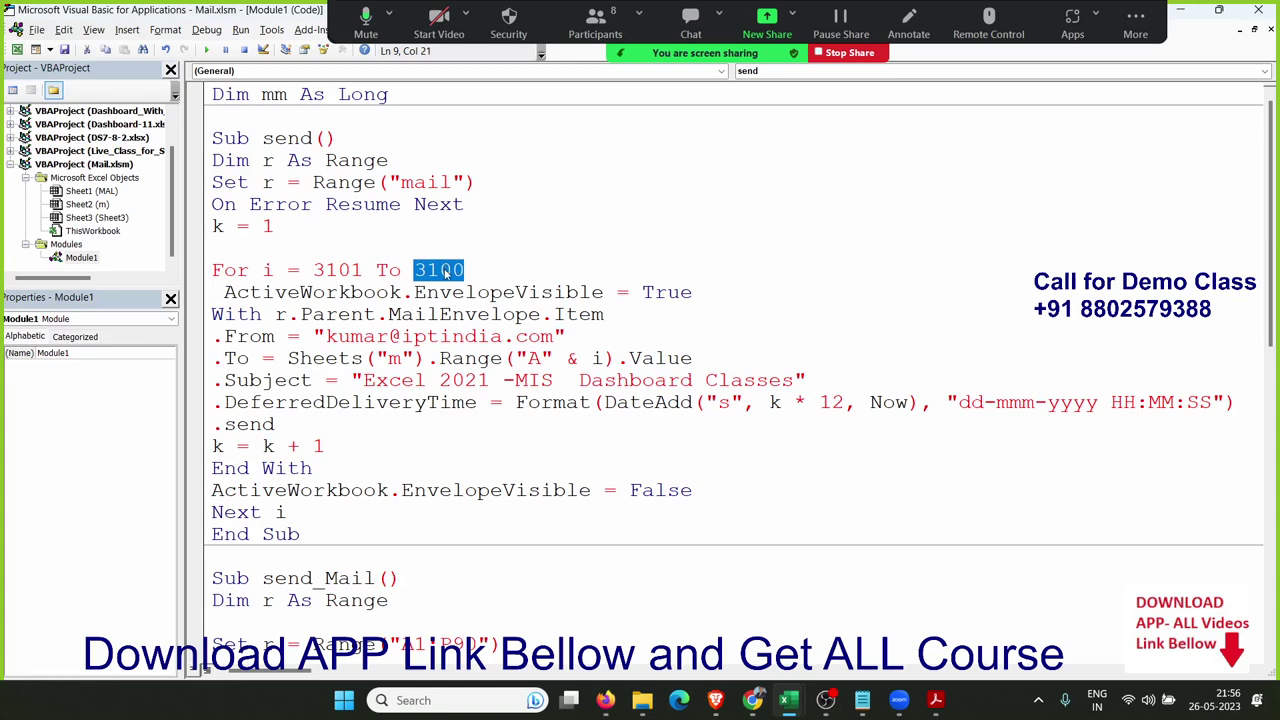
type("3200")
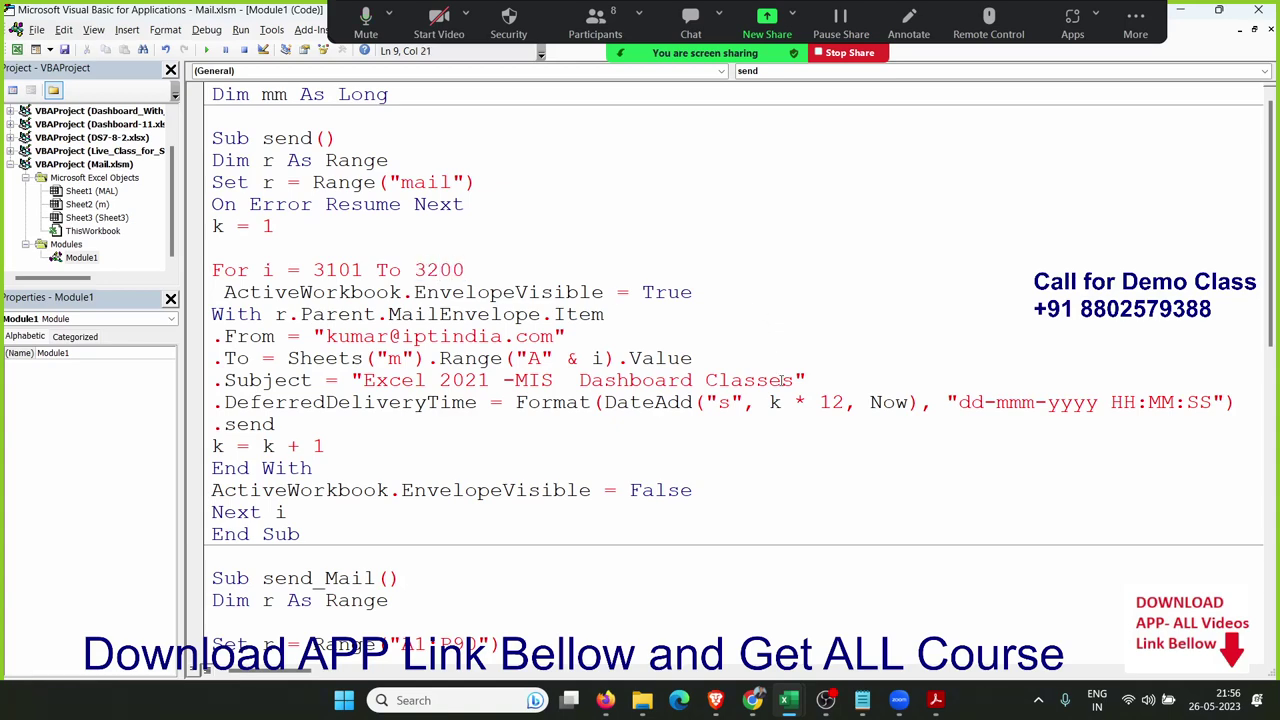
left_click(781, 380)
key("super")
Launch Outlook through system search and go to the Sent Items folder
type("ou")
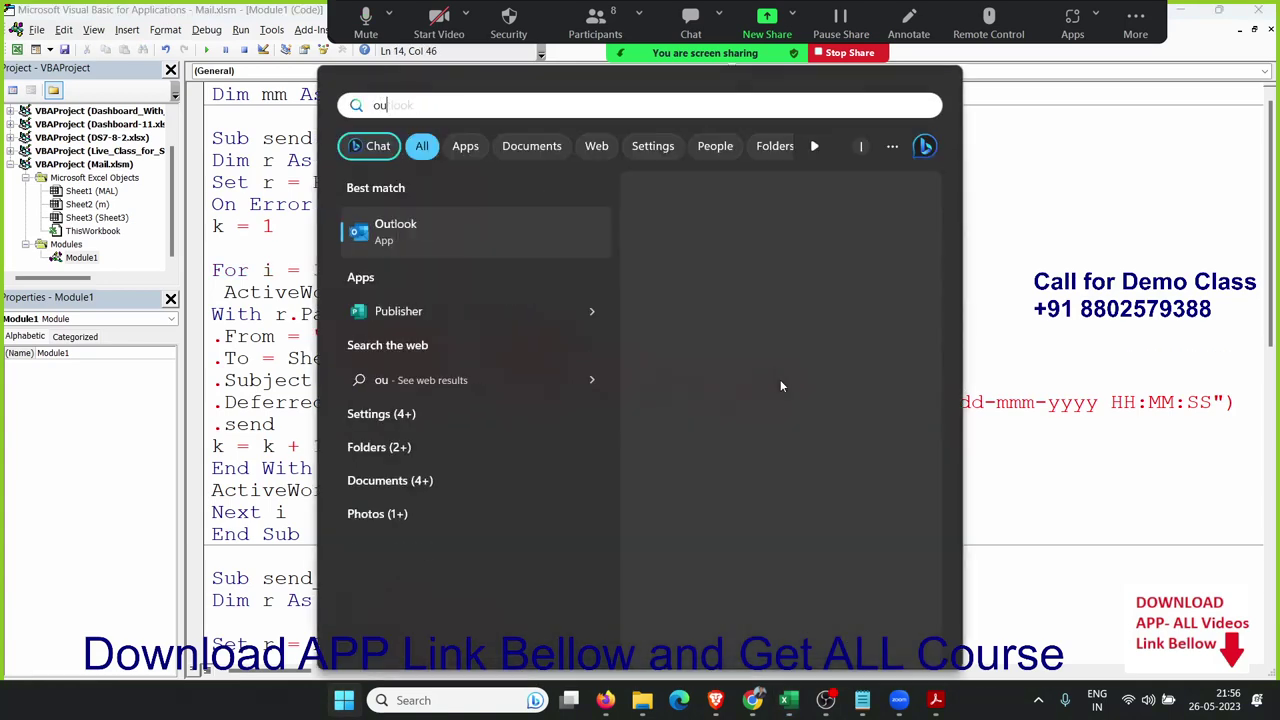
type("t")
left_click(777, 274)
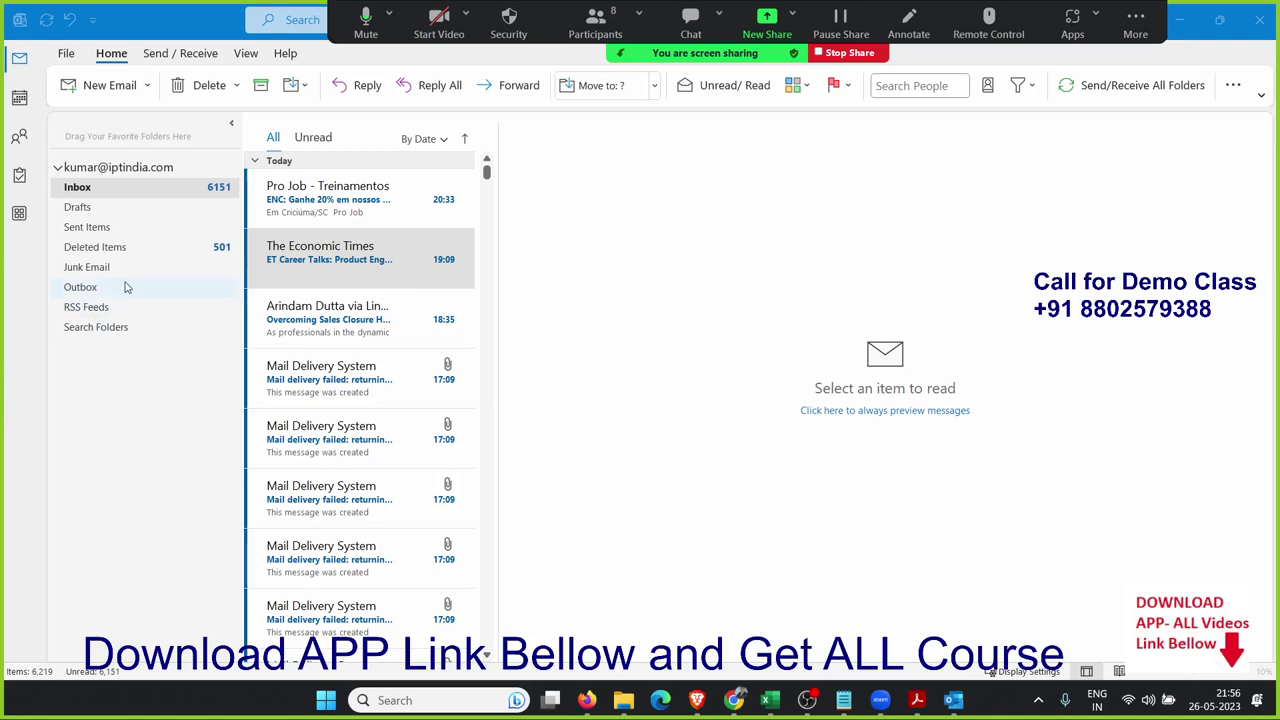
left_click(125, 231)
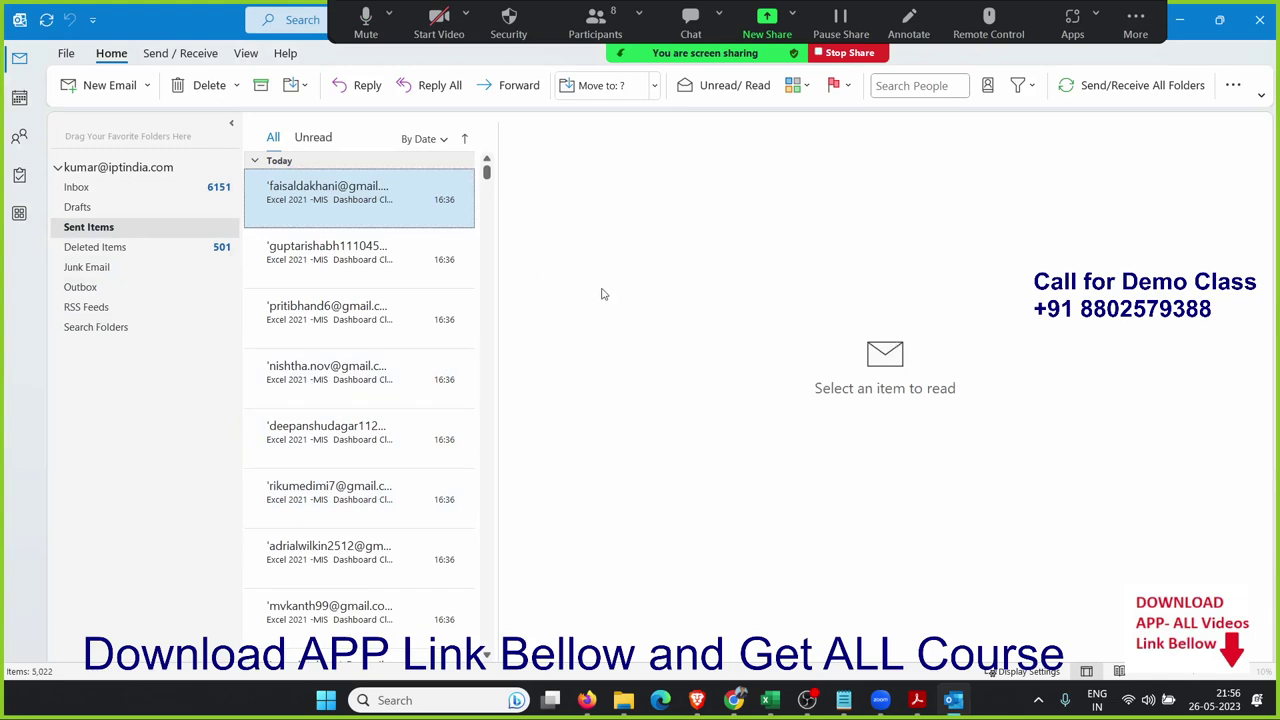
Read through a sent Excel 2021 -MIS Dashboard Classes email in the reading pane
left_click(406, 270)
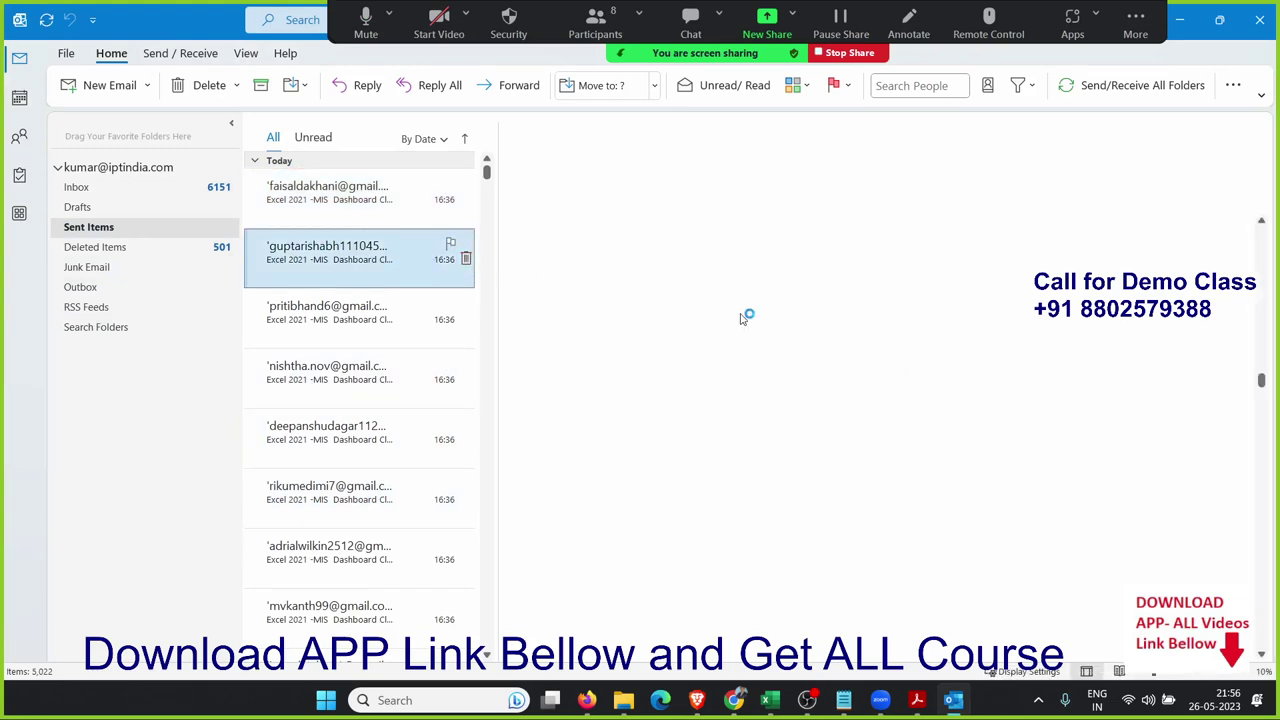
scroll(745, 320, "down", 3)
scroll(760, 345, "down", 2)
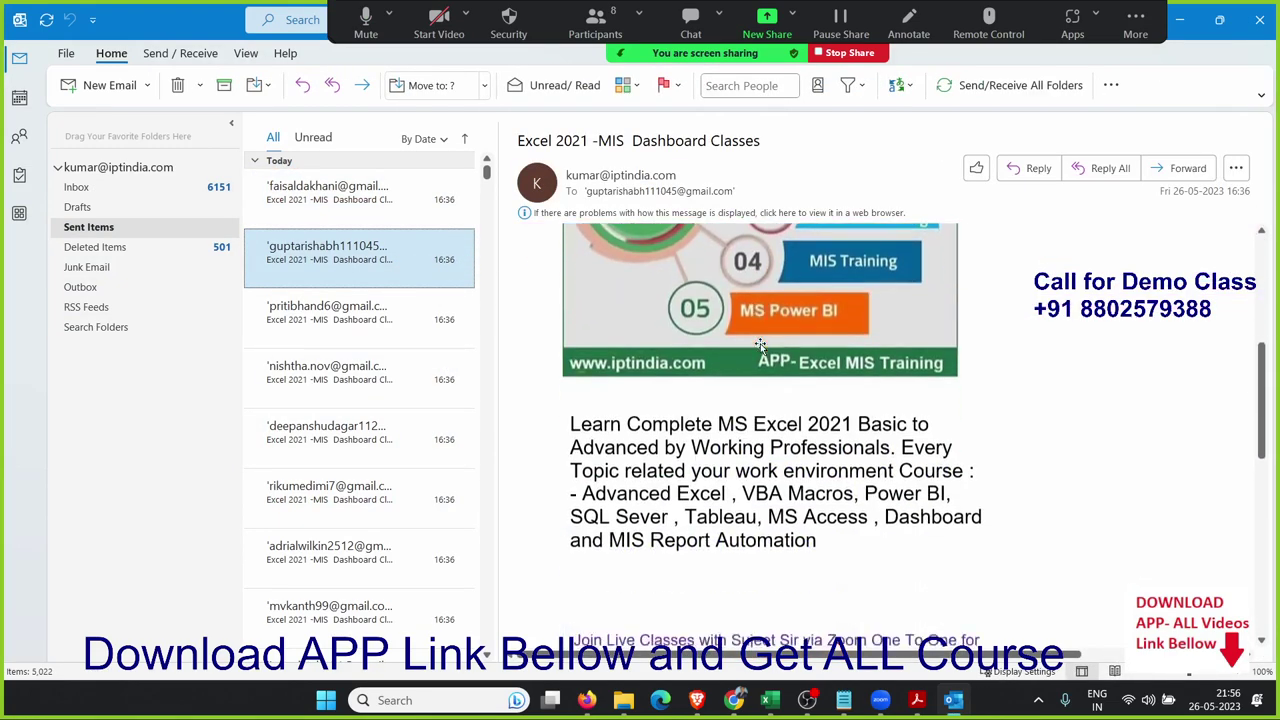
scroll(760, 345, "down", 3)
scroll(760, 345, "down", 2)
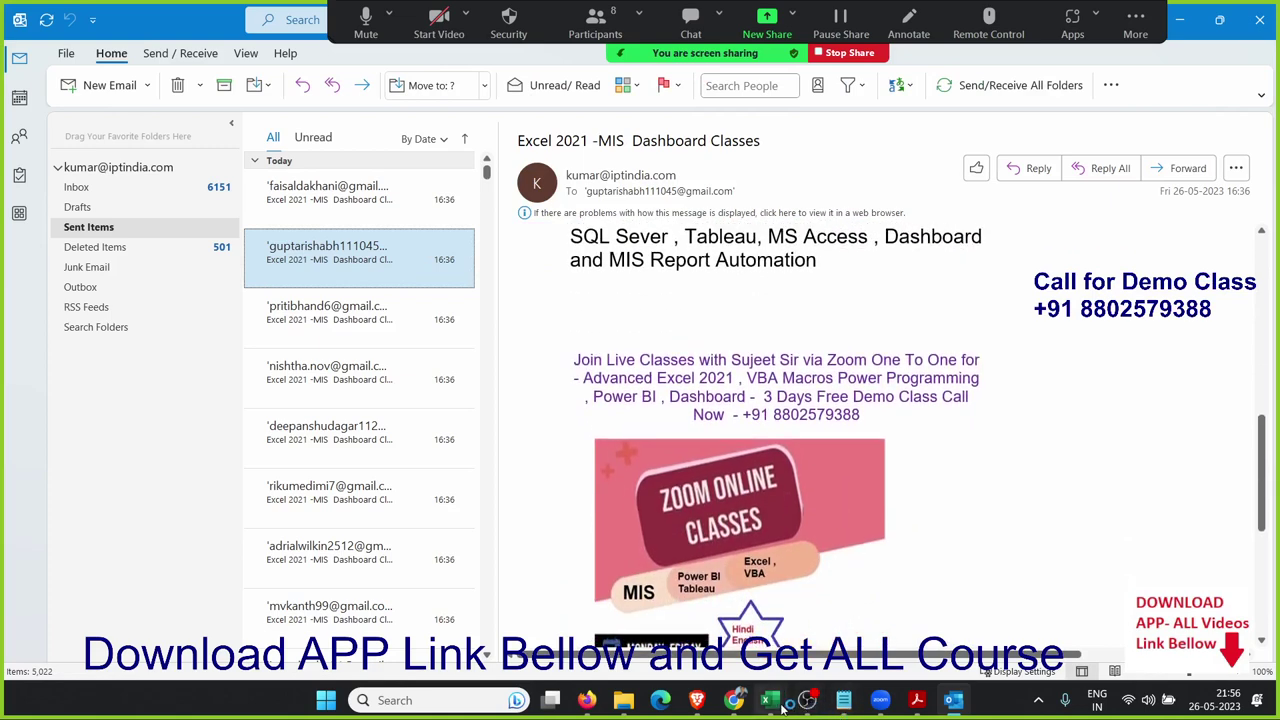
mouse_move(770, 702)
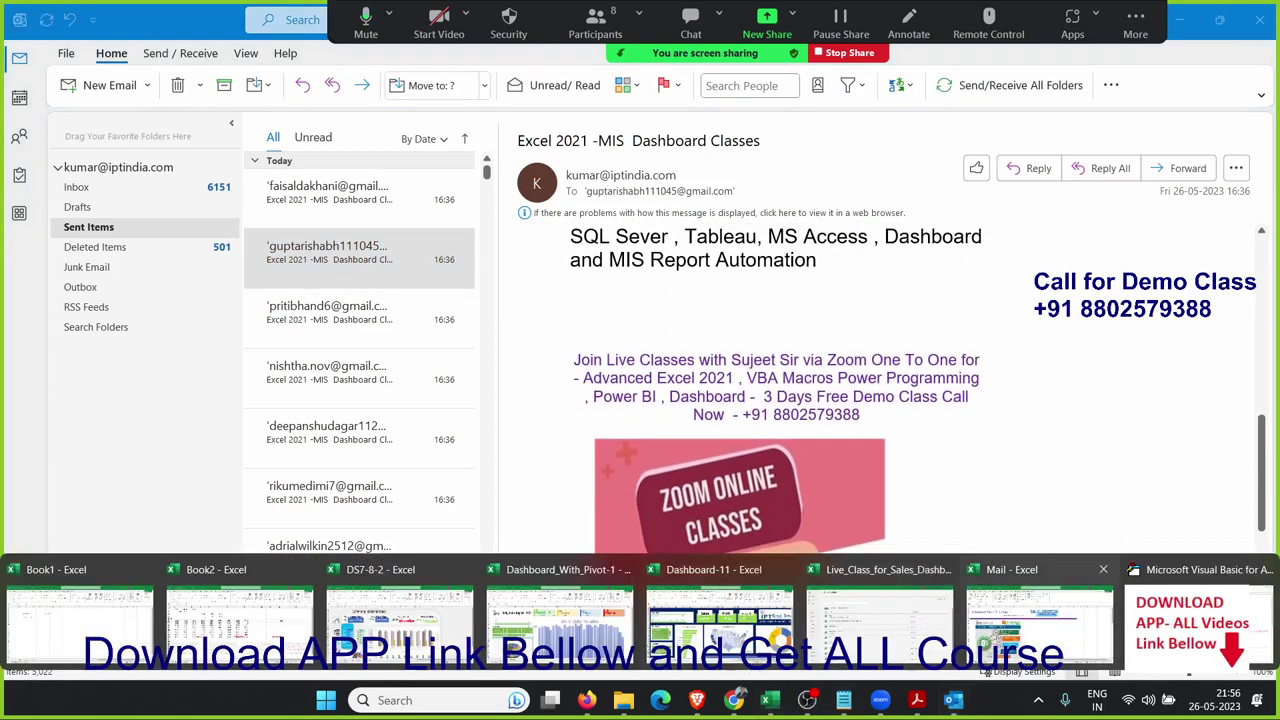
Bring the Mail workbook forward and run the 'send' macro from the Macros list
left_click(1198, 615)
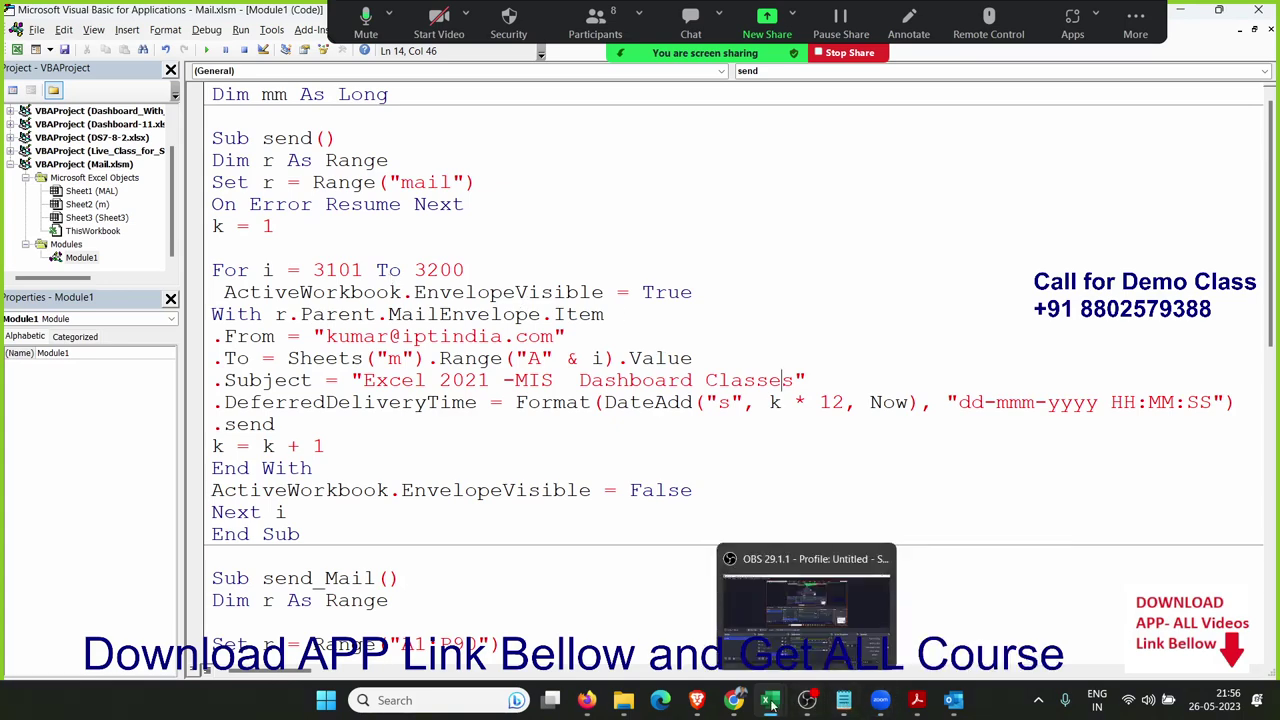
mouse_move(770, 702)
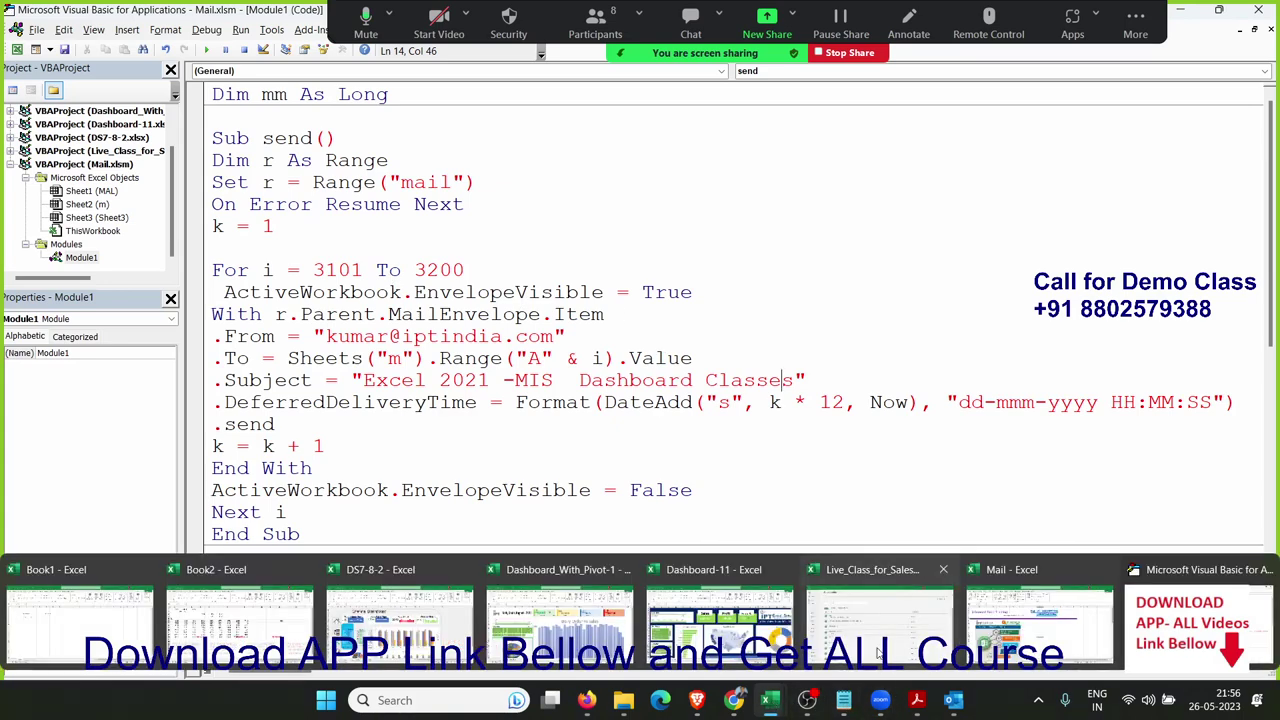
left_click(1034, 650)
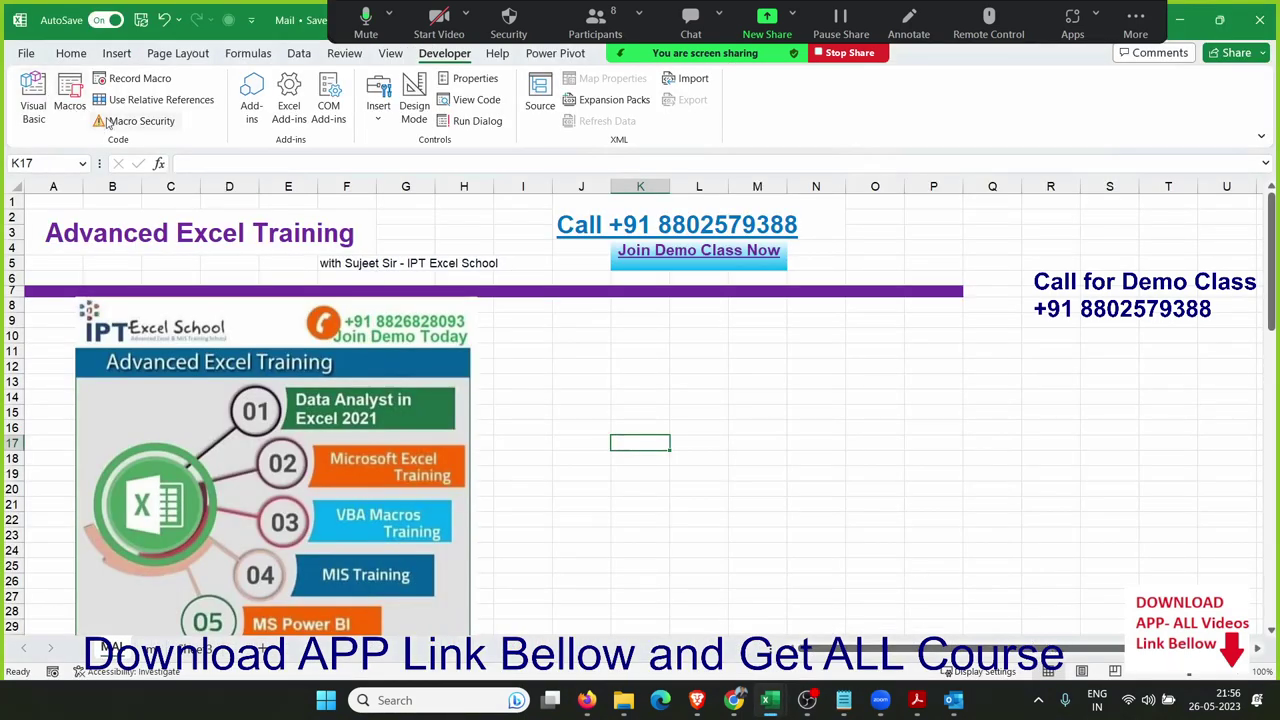
left_click(76, 112)
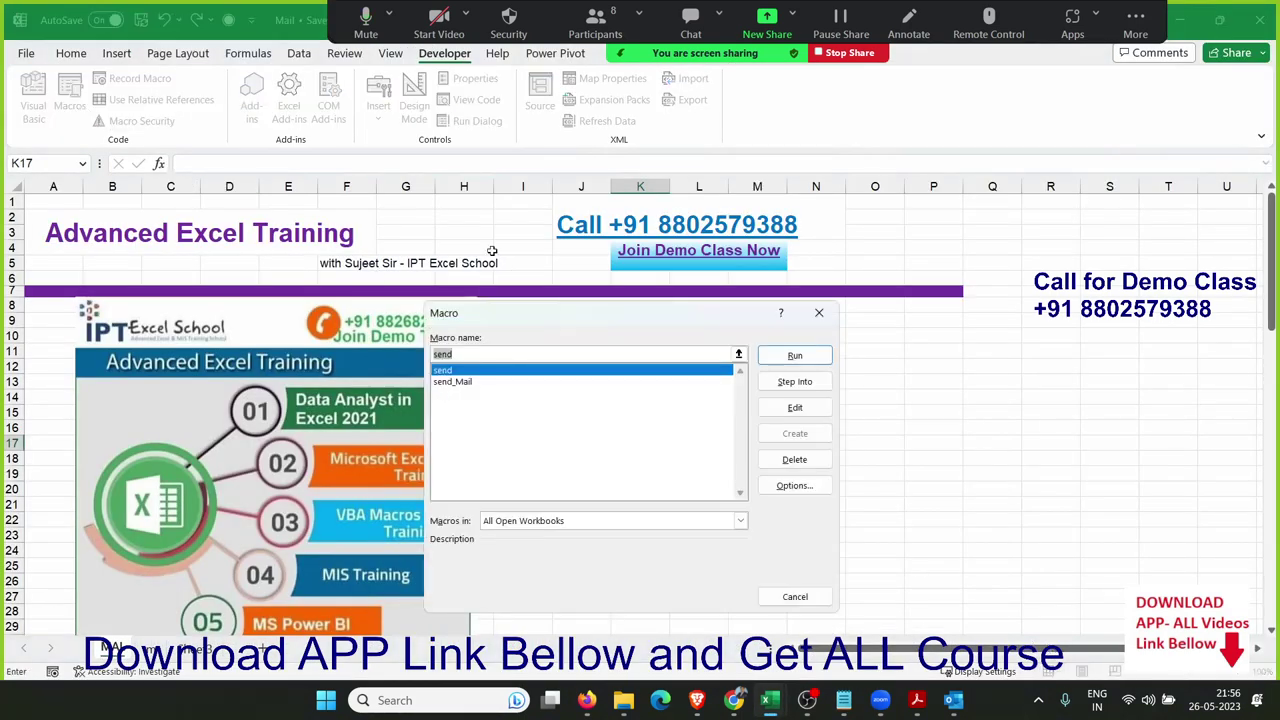
left_click(779, 356)
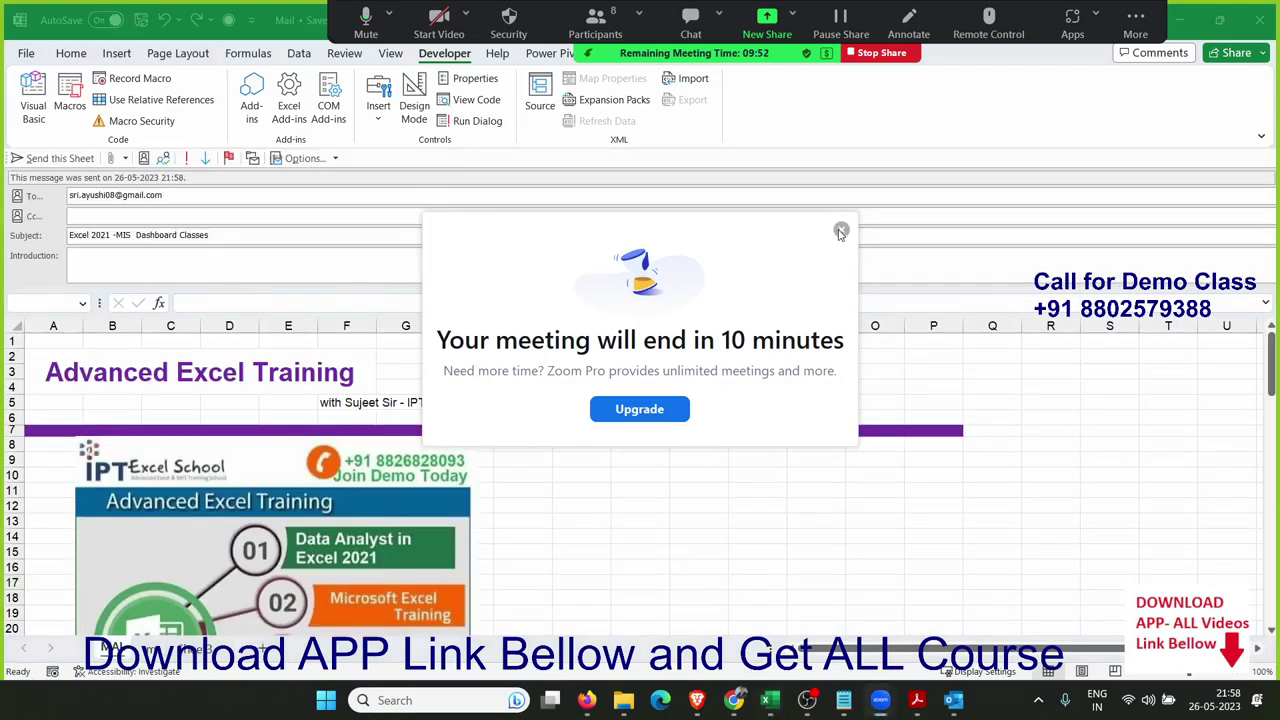
Dismiss the pop-up notice and enter a test =xl formula in K15
left_click(841, 232)
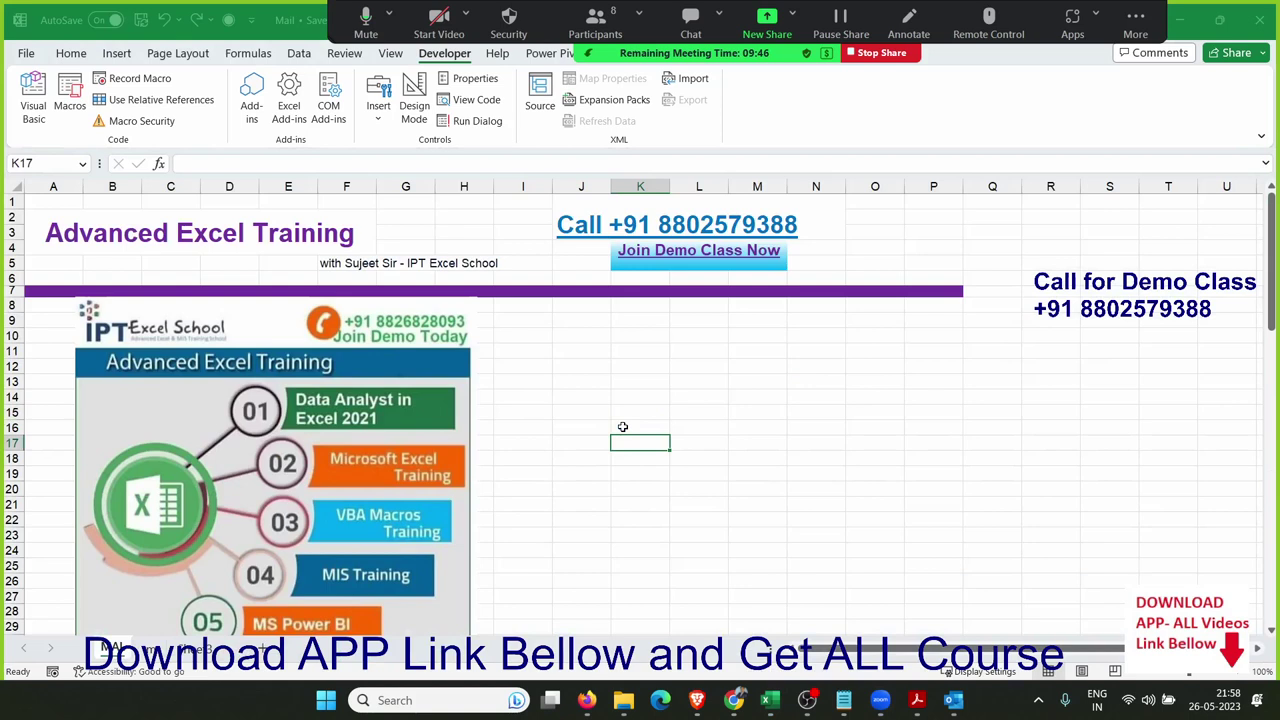
left_click(637, 417)
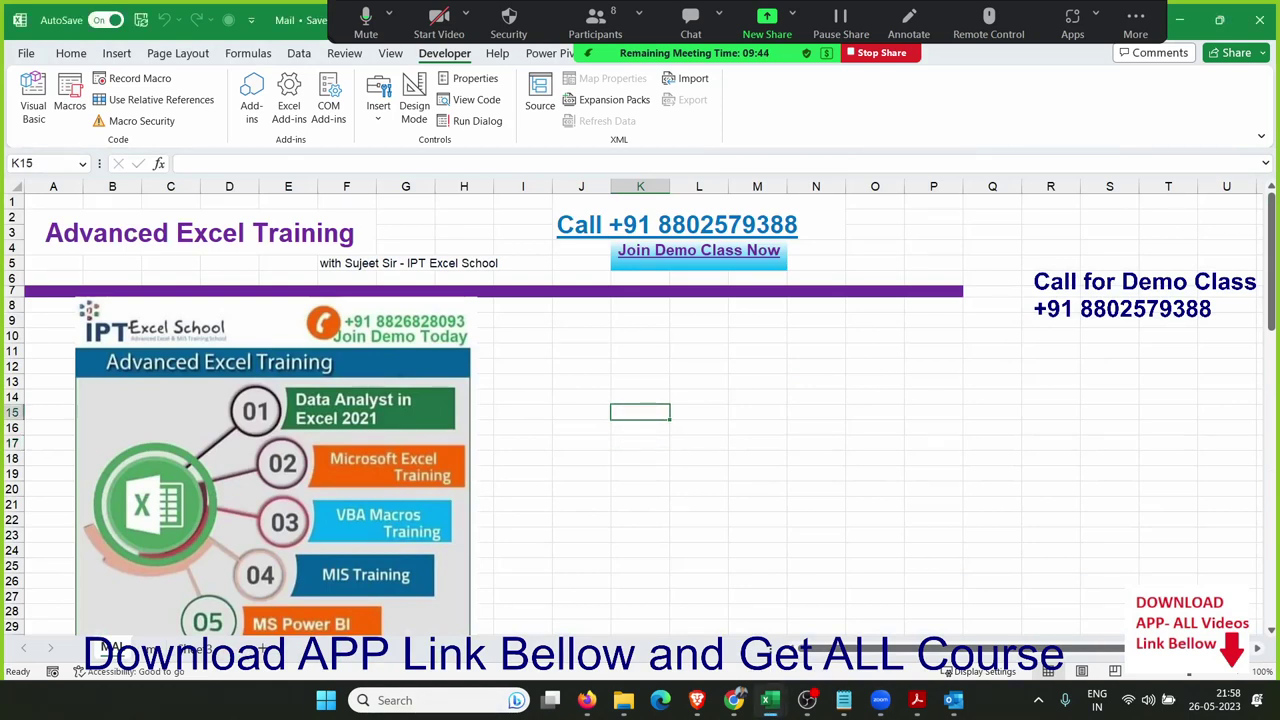
type("=hy")
key("BackSpace")
key("BackSpace")
key("BackSpace")
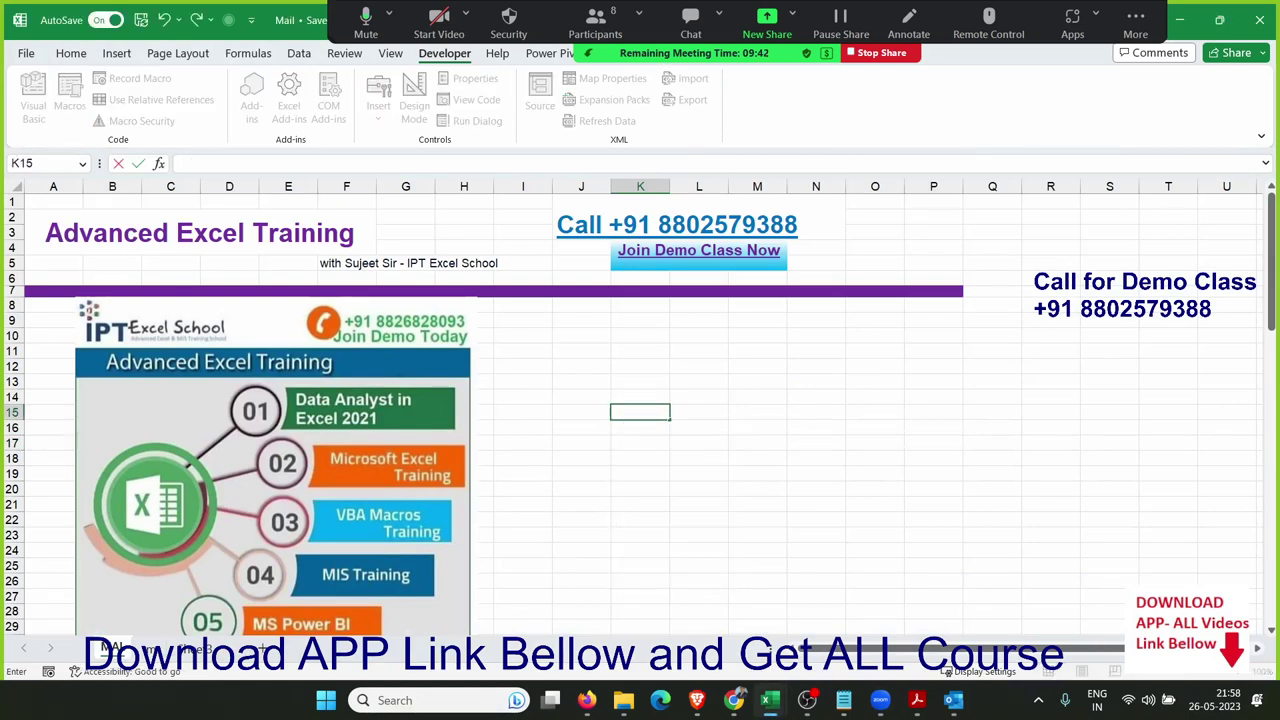
type("=xl")
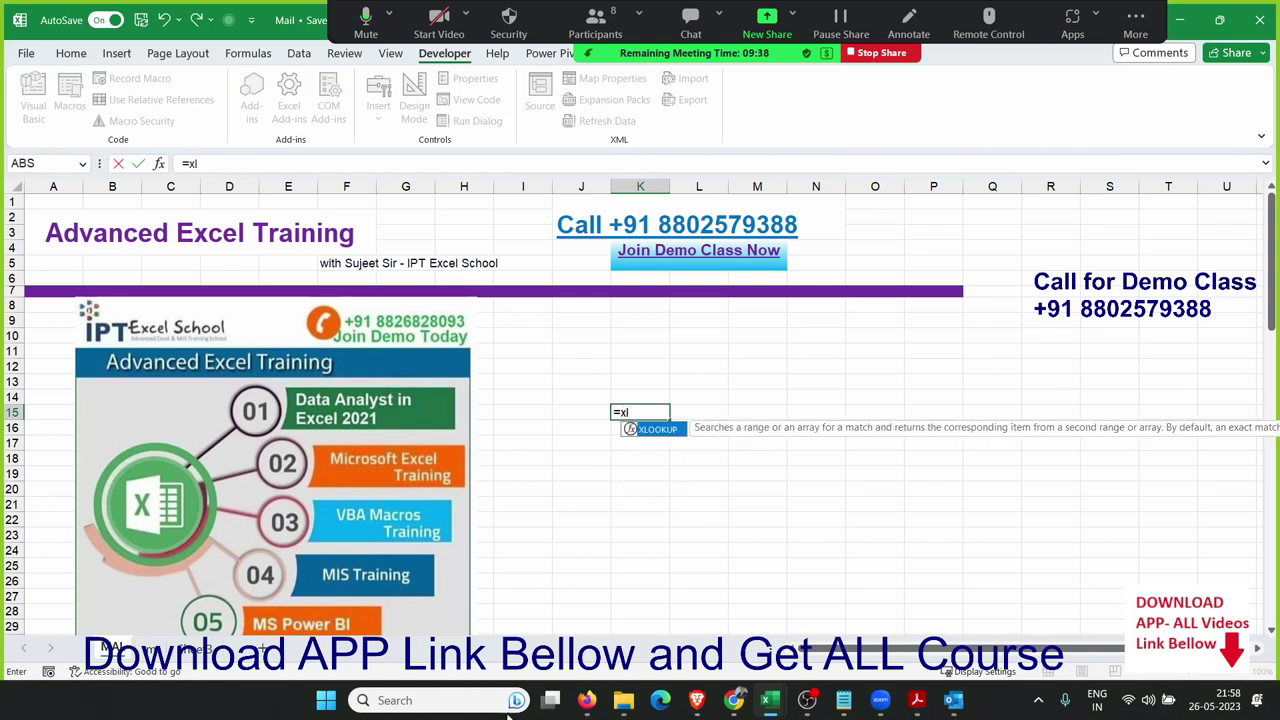
left_click(668, 553)
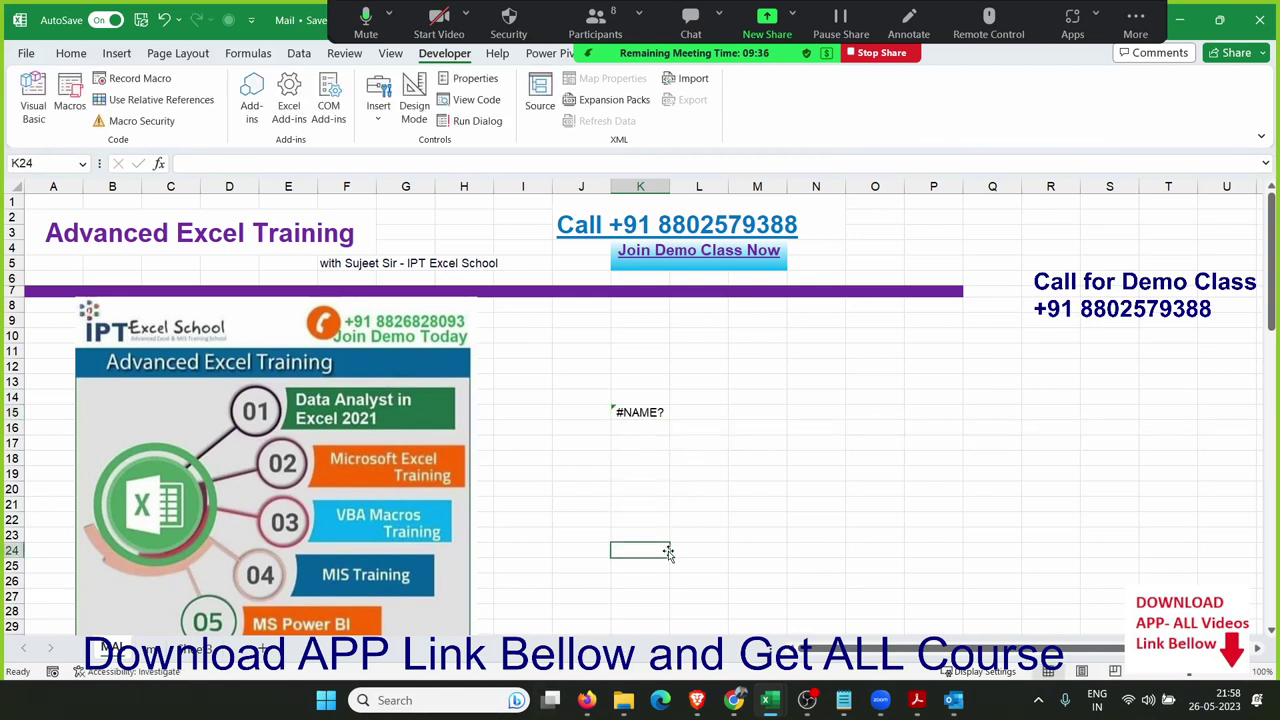
Delete the #NAME? error from K15 and close the Mail workbook
left_click(636, 414)
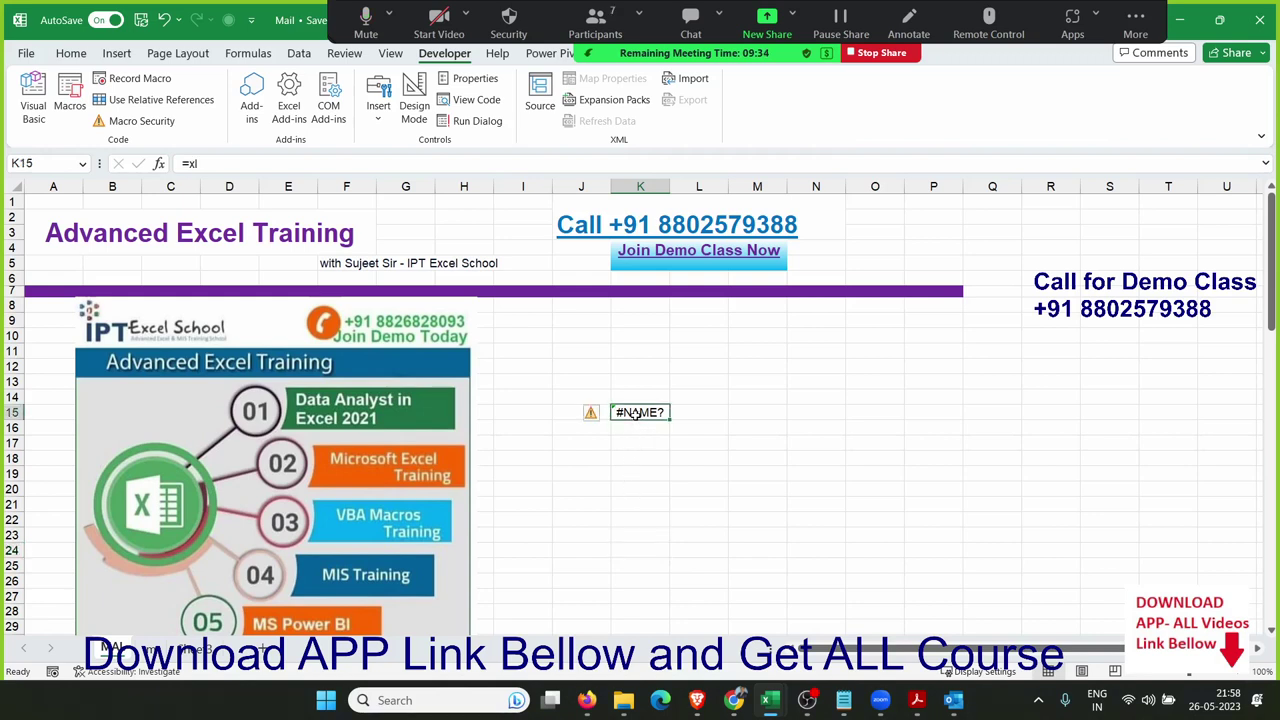
key("Delete")
left_click(755, 368)
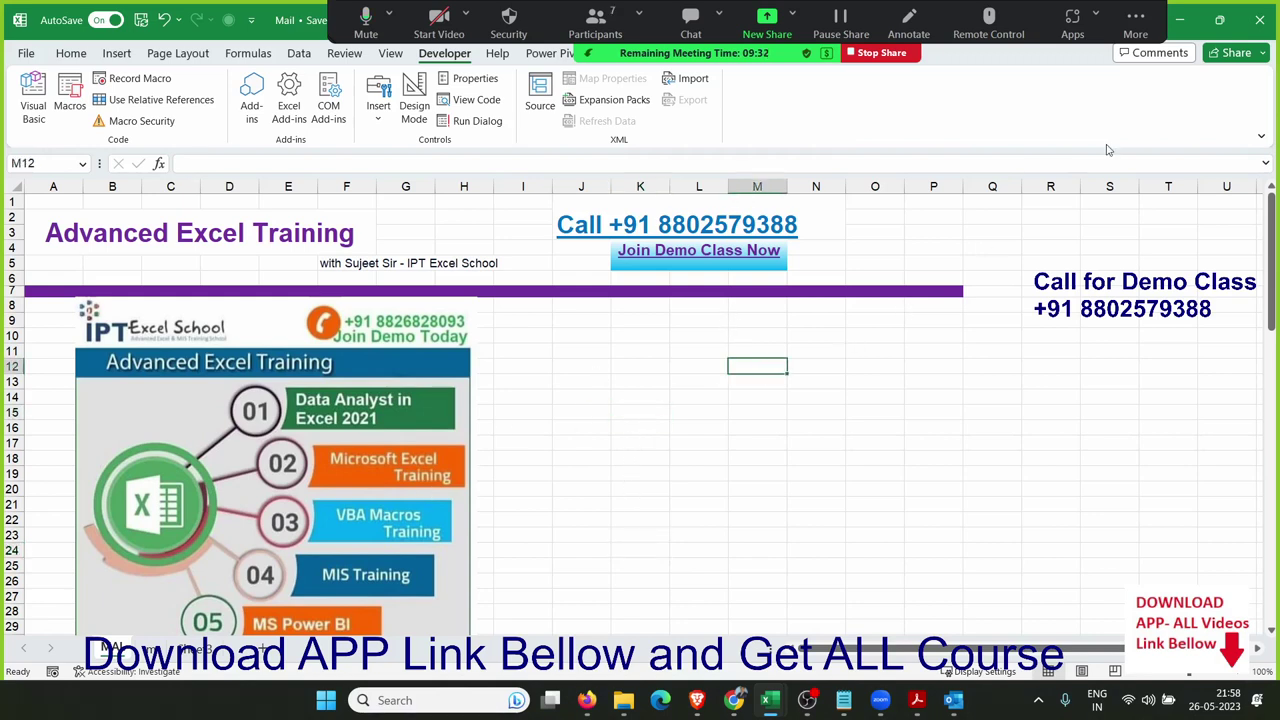
left_click(1245, 28)
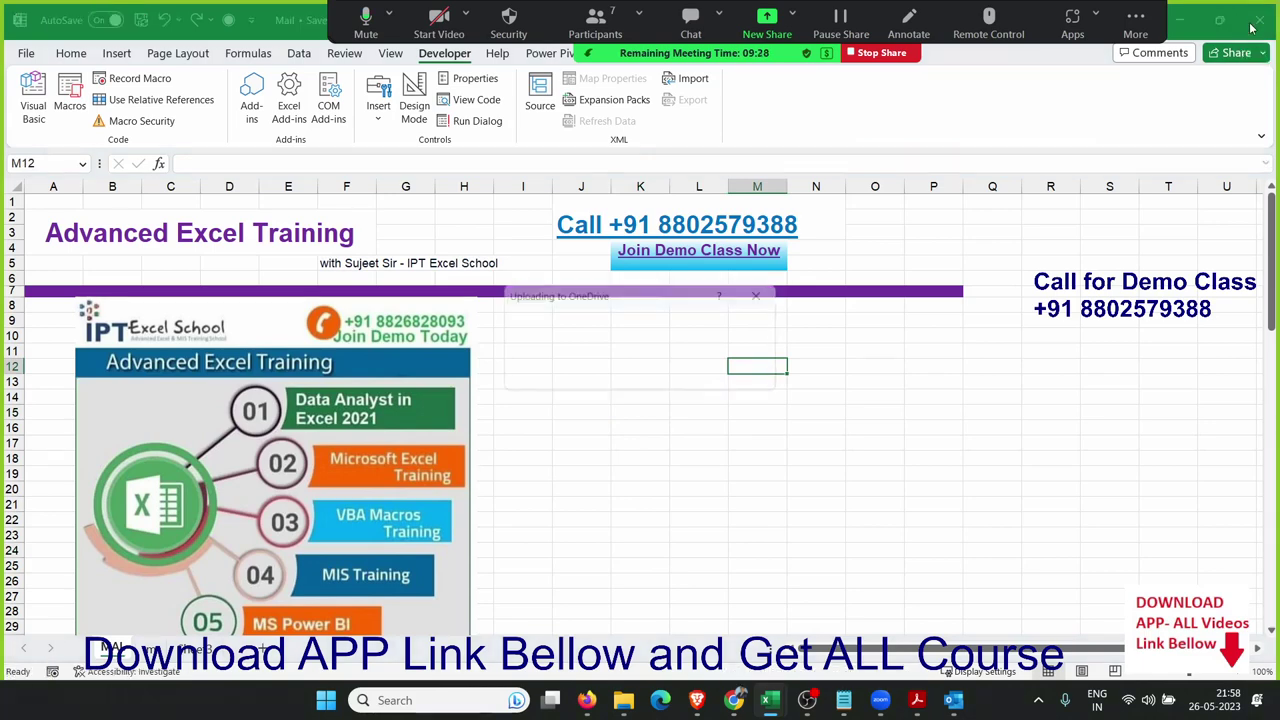
Cancel closing Book1 at its save prompt and minimise the Book1 window
left_click(1252, 22)
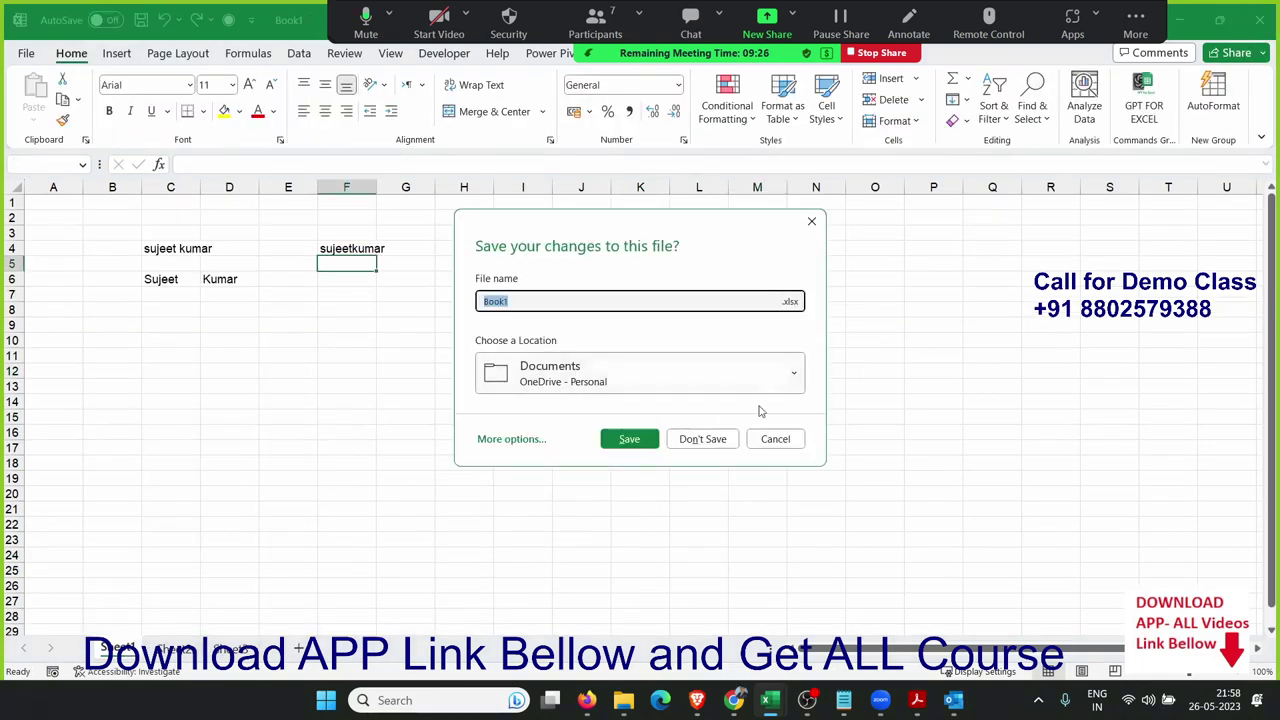
left_click(702, 438)
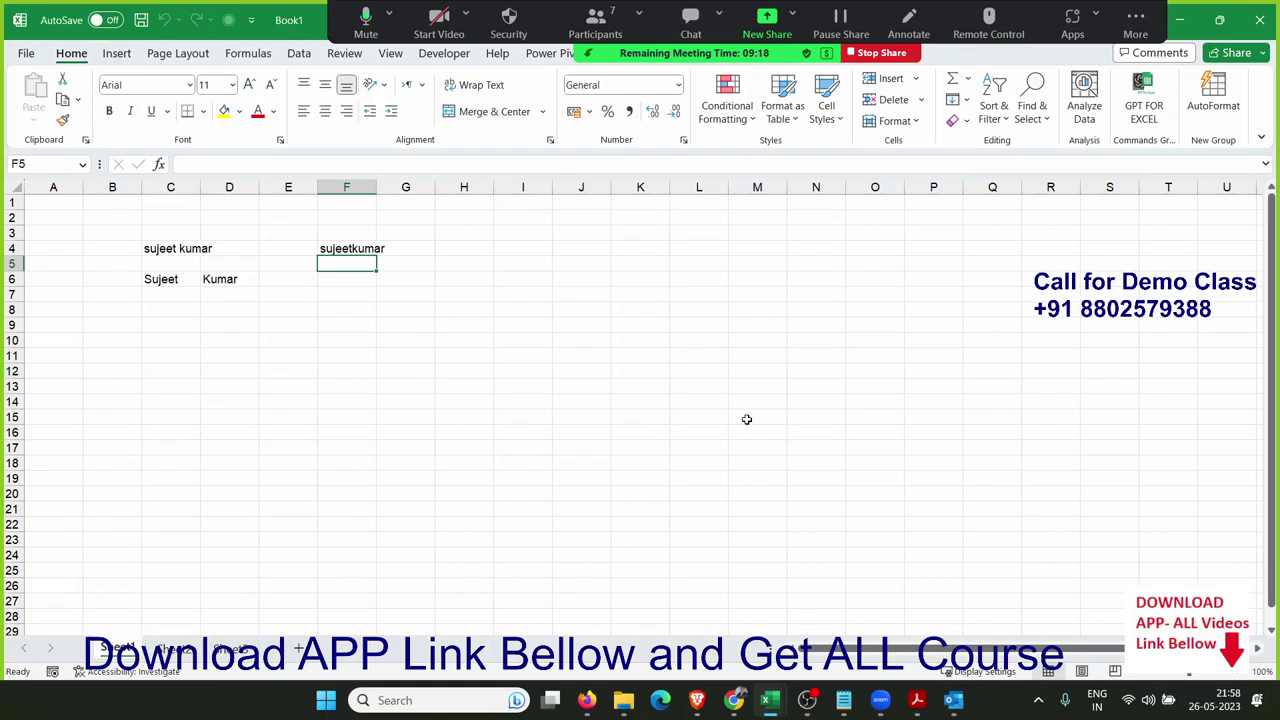
left_click(511, 492)
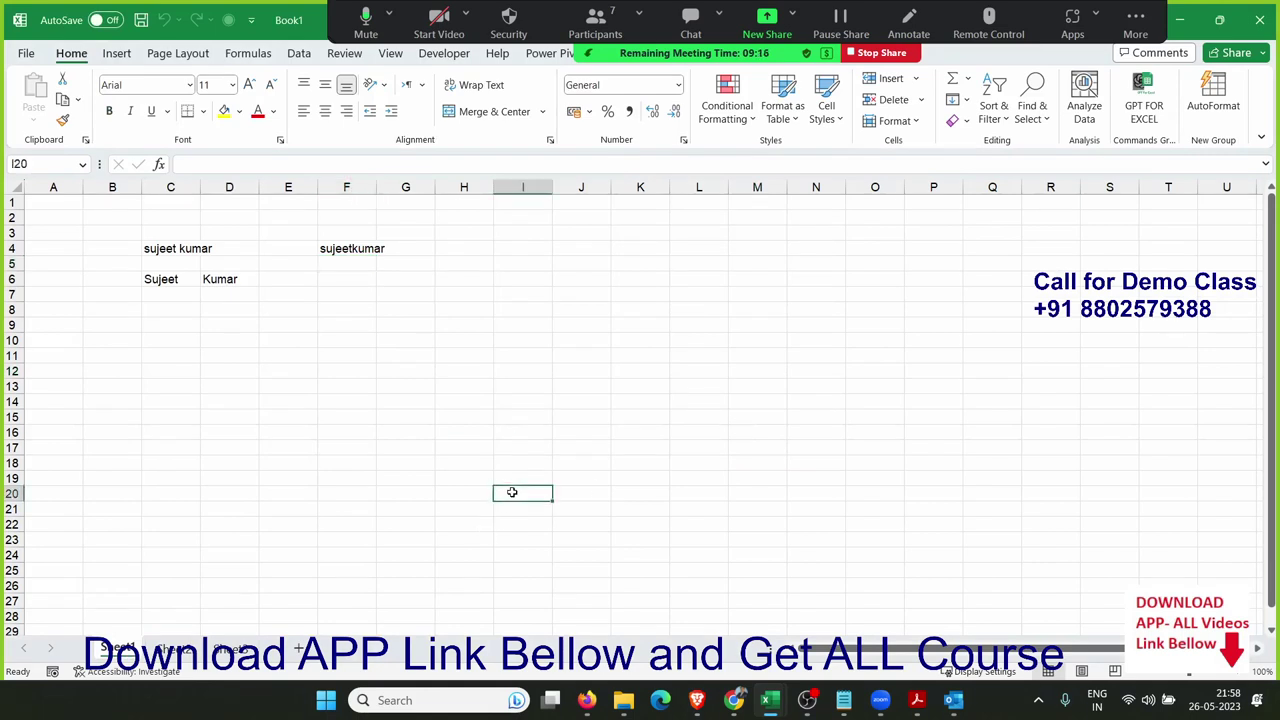
left_click(1196, 22)
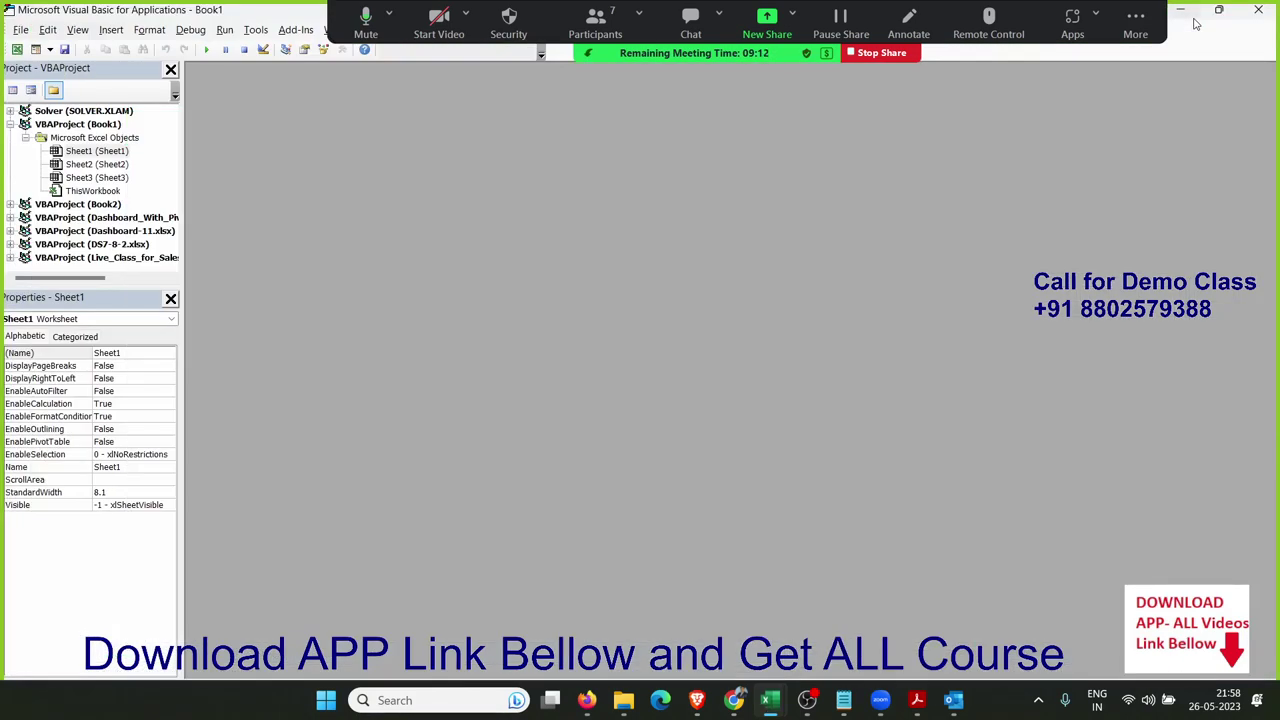
Minimise the VBA editor, Outlook, PDF reader and Excel start screen windows
left_click(1191, 14)
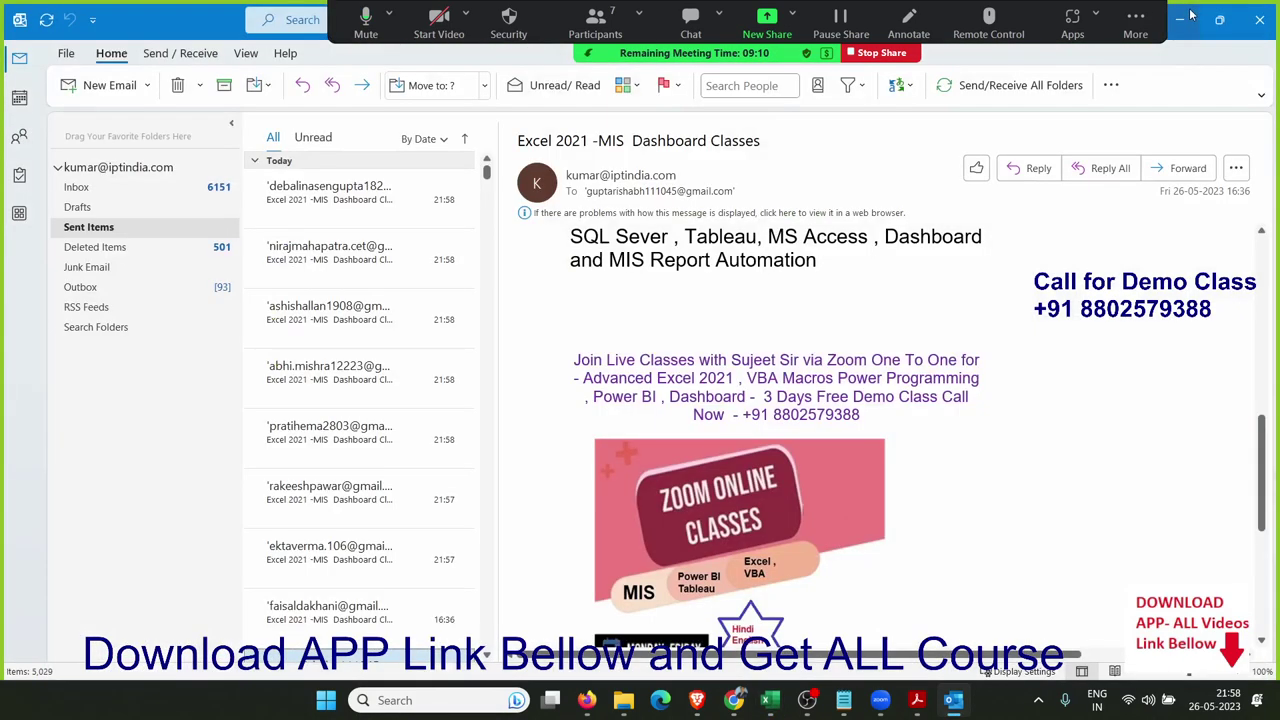
left_click(1188, 18)
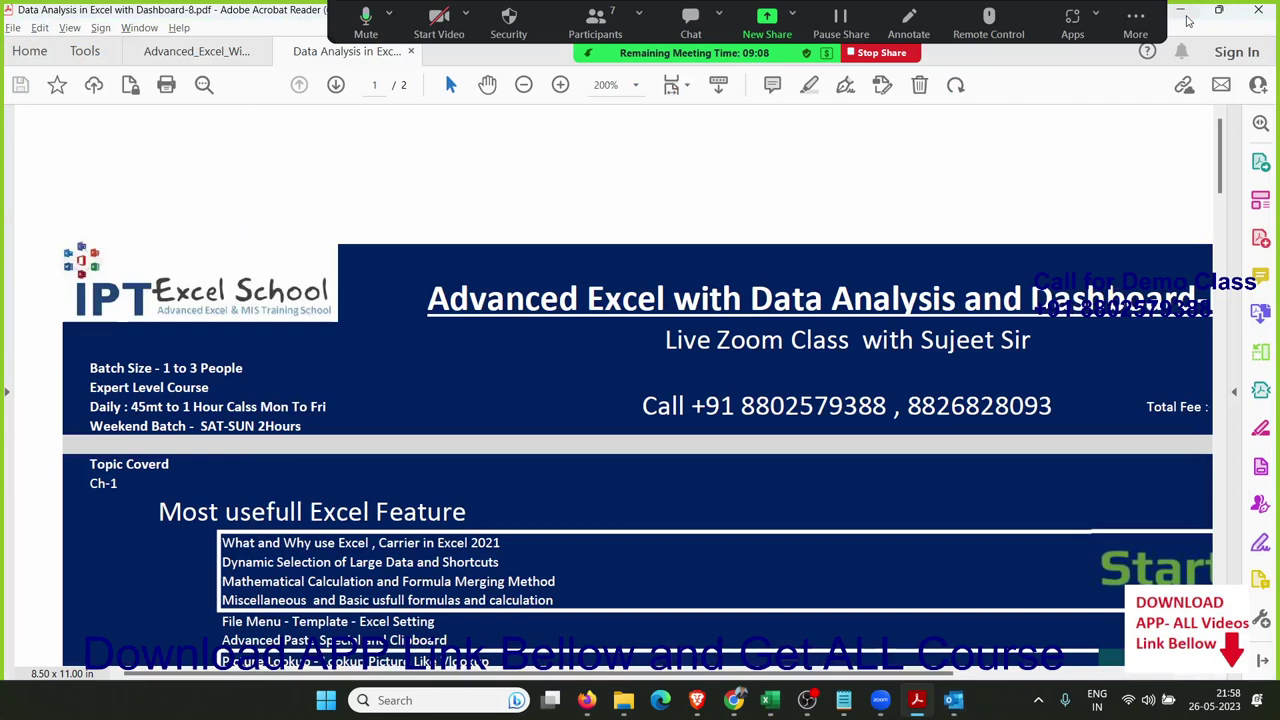
left_click(1188, 18)
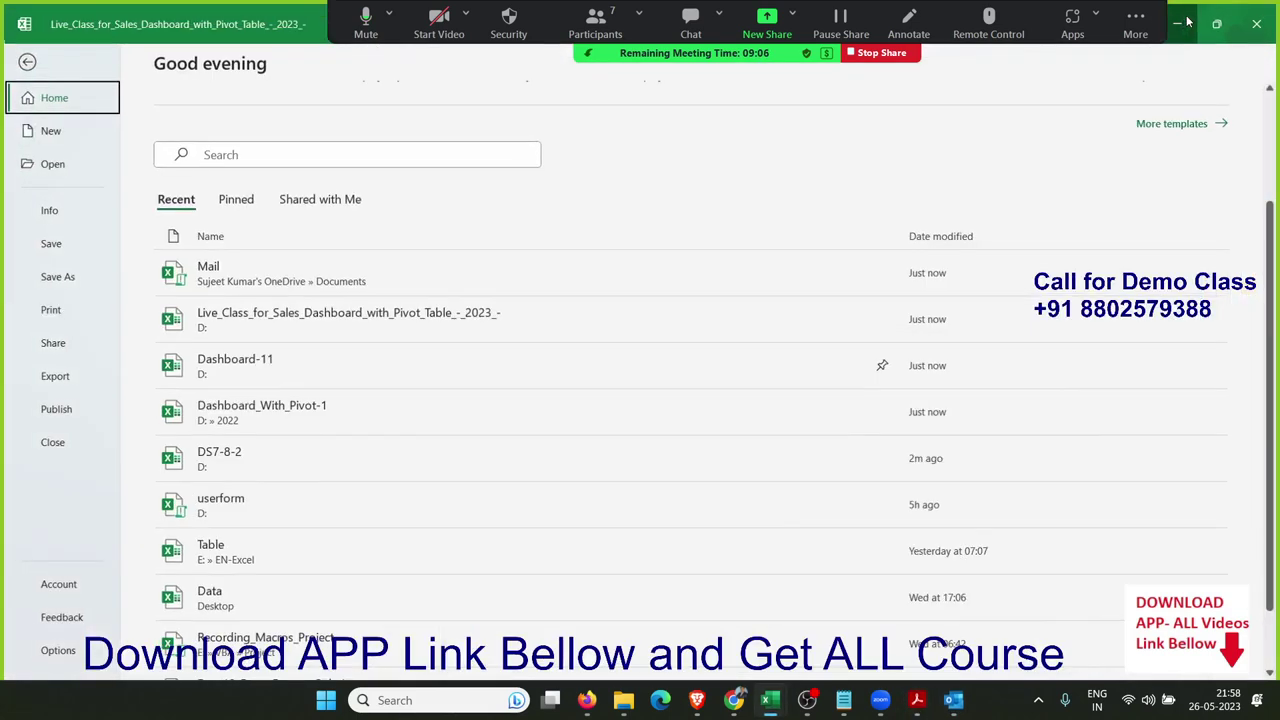
left_click(1188, 20)
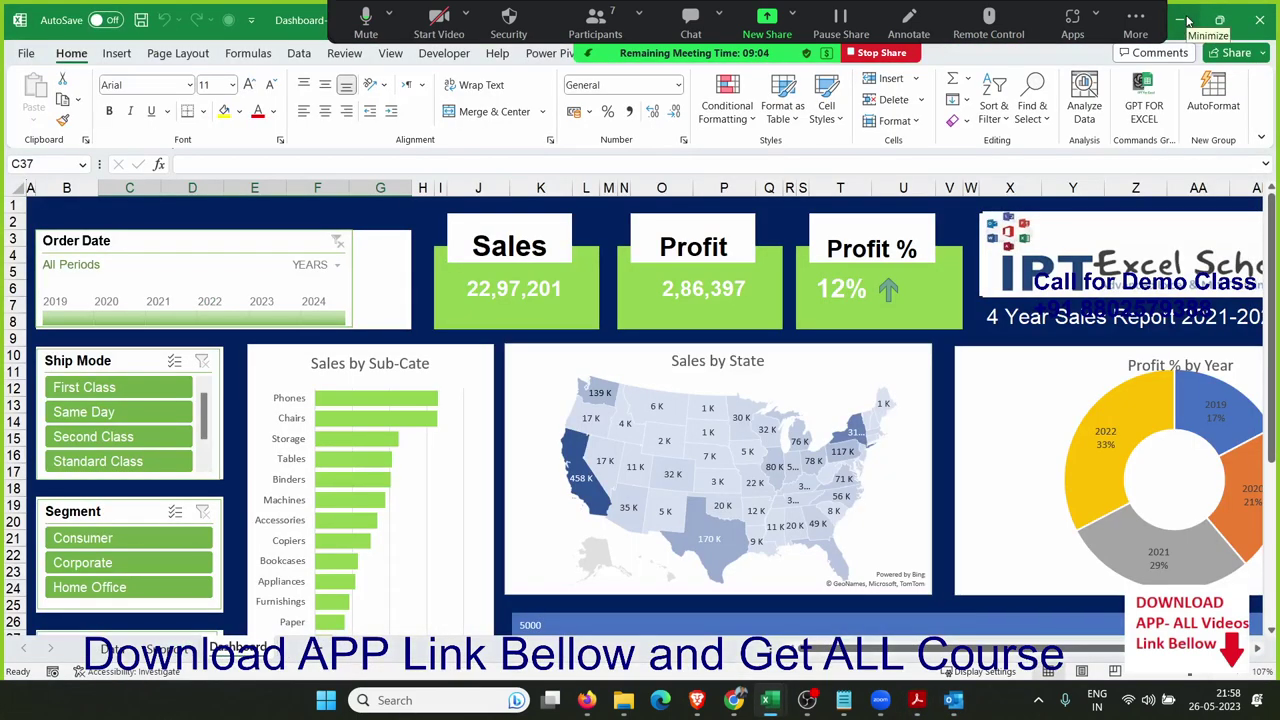